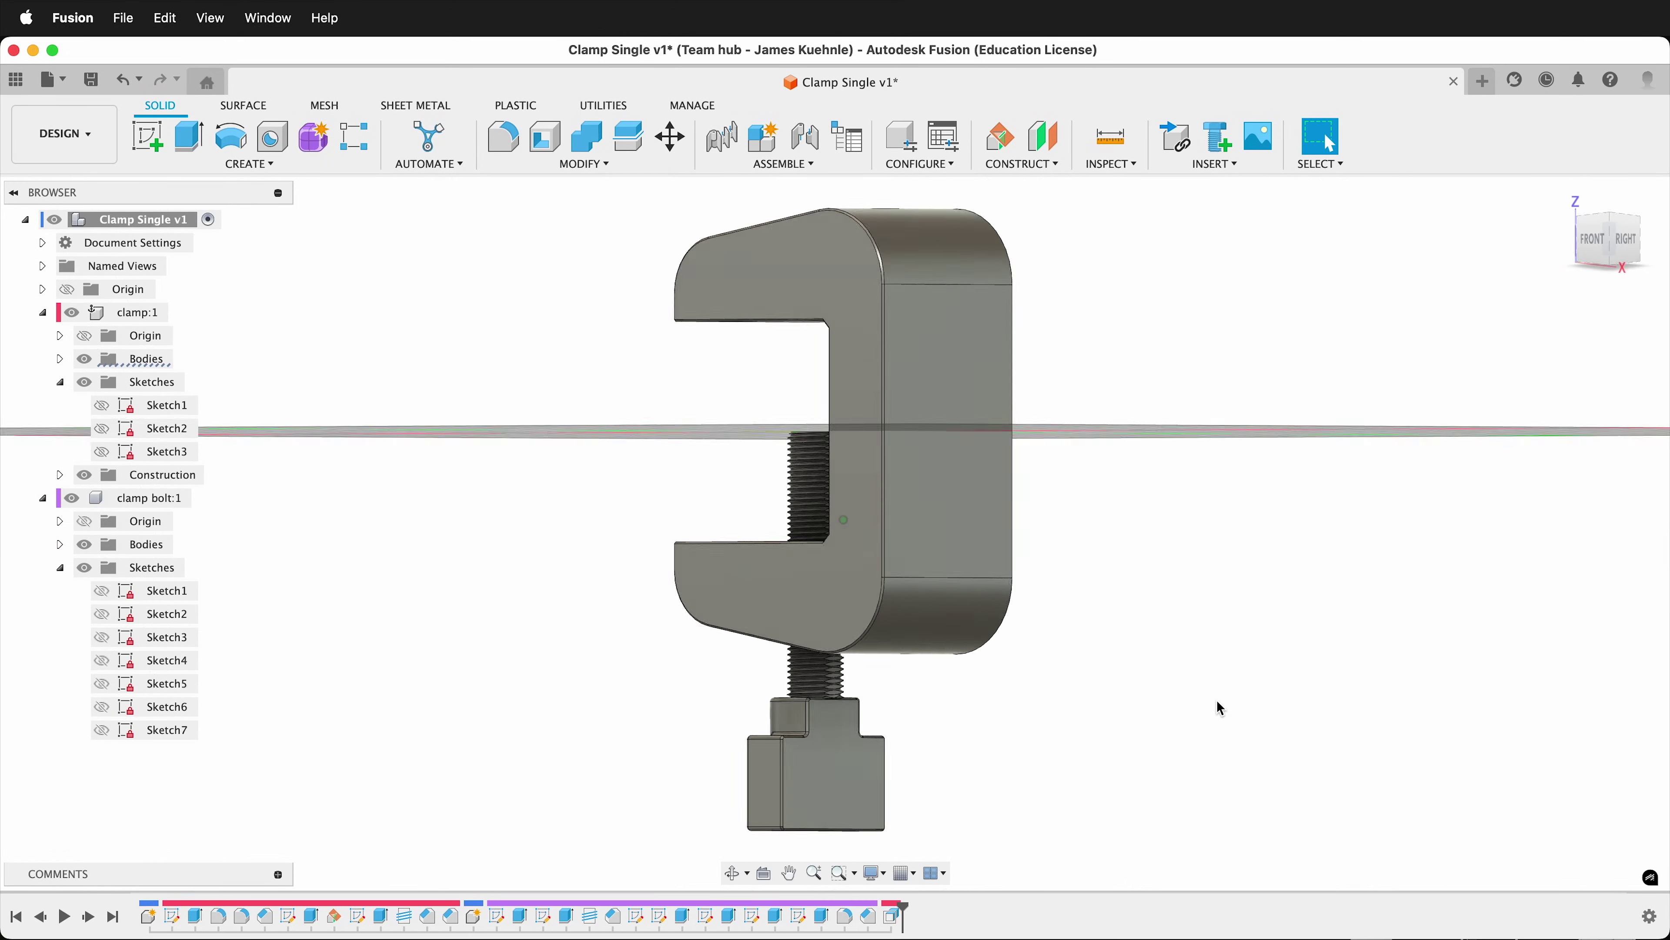
Activate the clamp component and roll its history back to before its last two features
{"action": "scroll", "coordinate": [1217, 702], "scroll_direction": "right", "scroll_amount": 10, "text": "shift"}
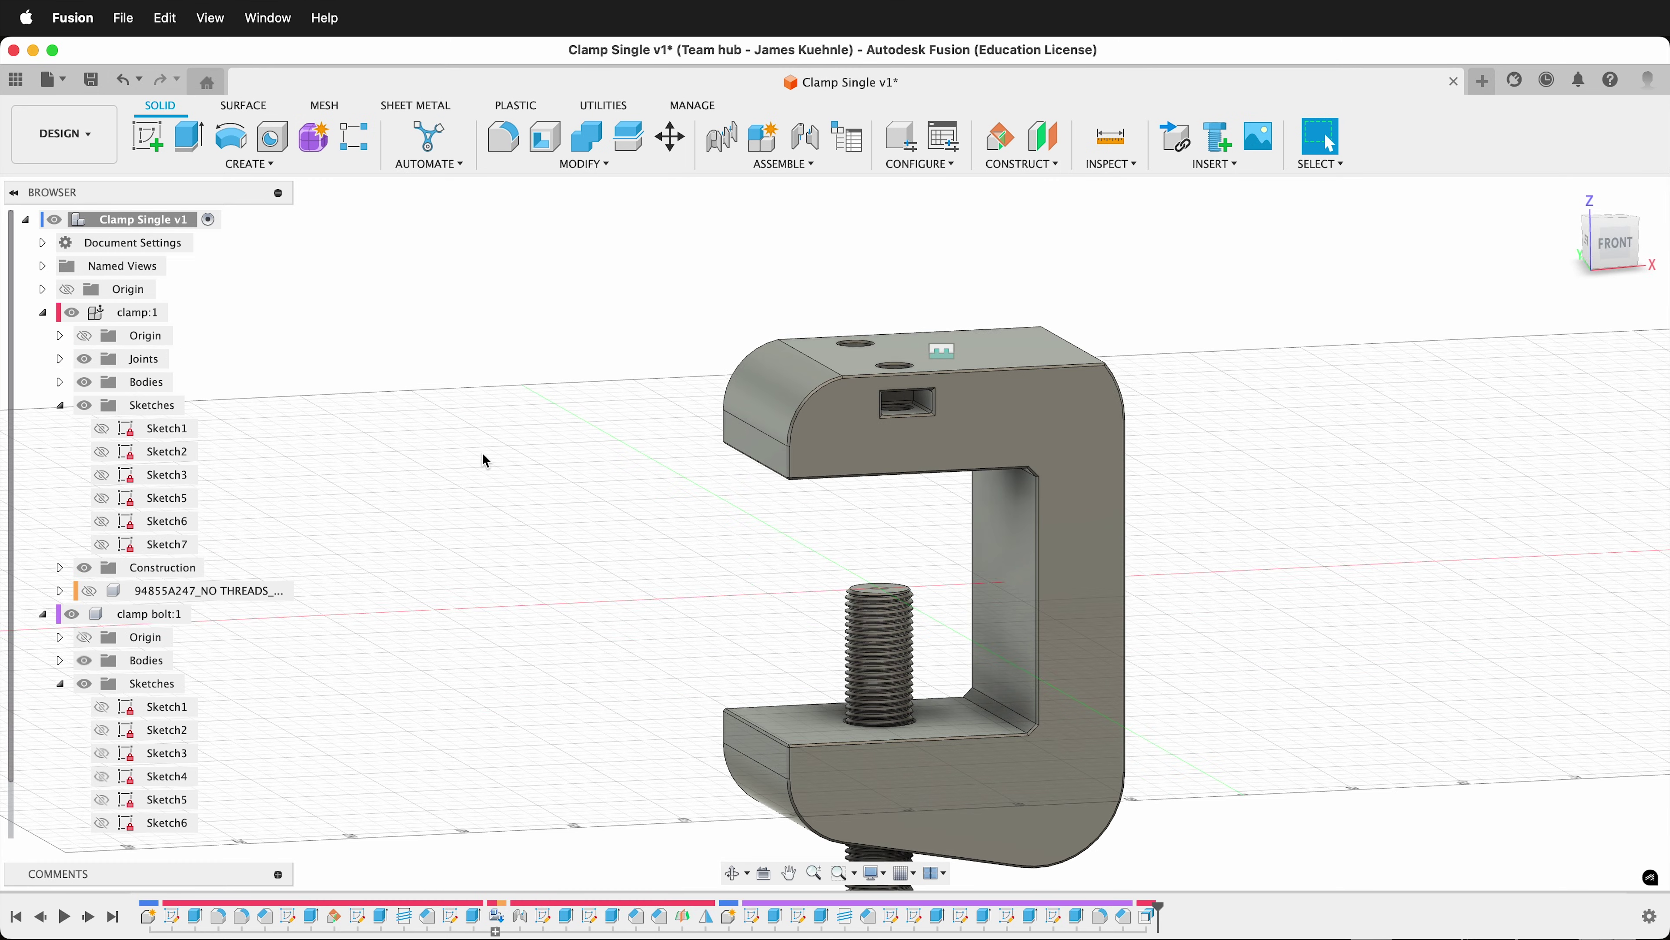
{"action": "scroll", "coordinate": [539, 531], "scroll_direction": "left", "scroll_amount": 10, "text": "shift"}
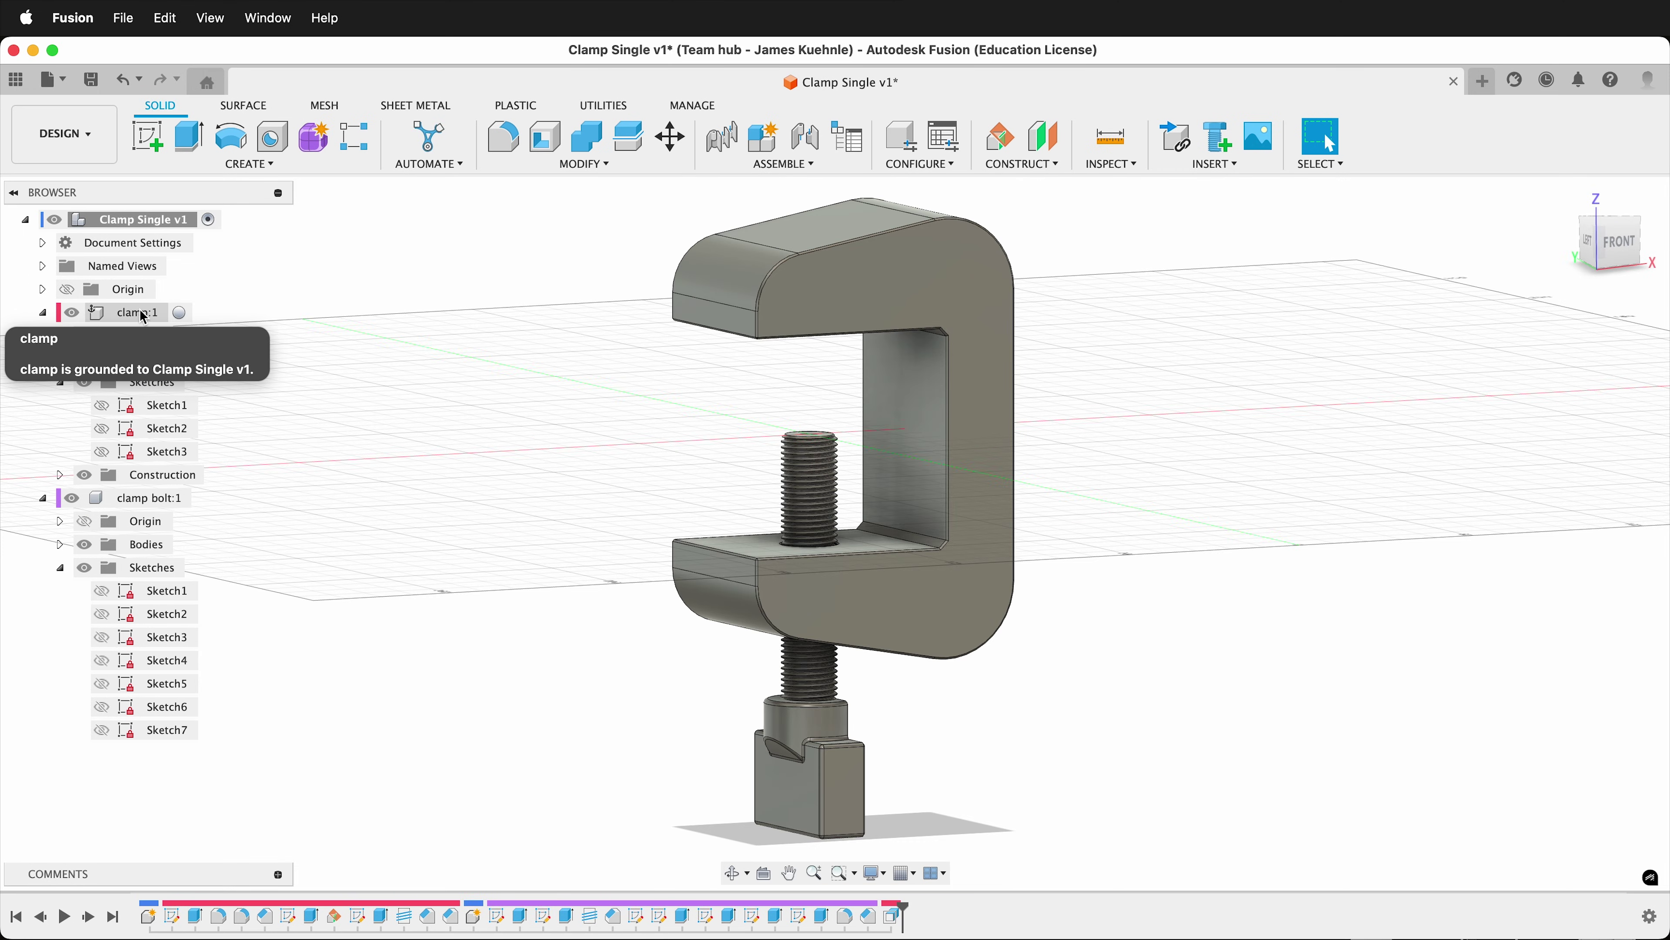
{"action": "left_click", "coordinate": [181, 314]}
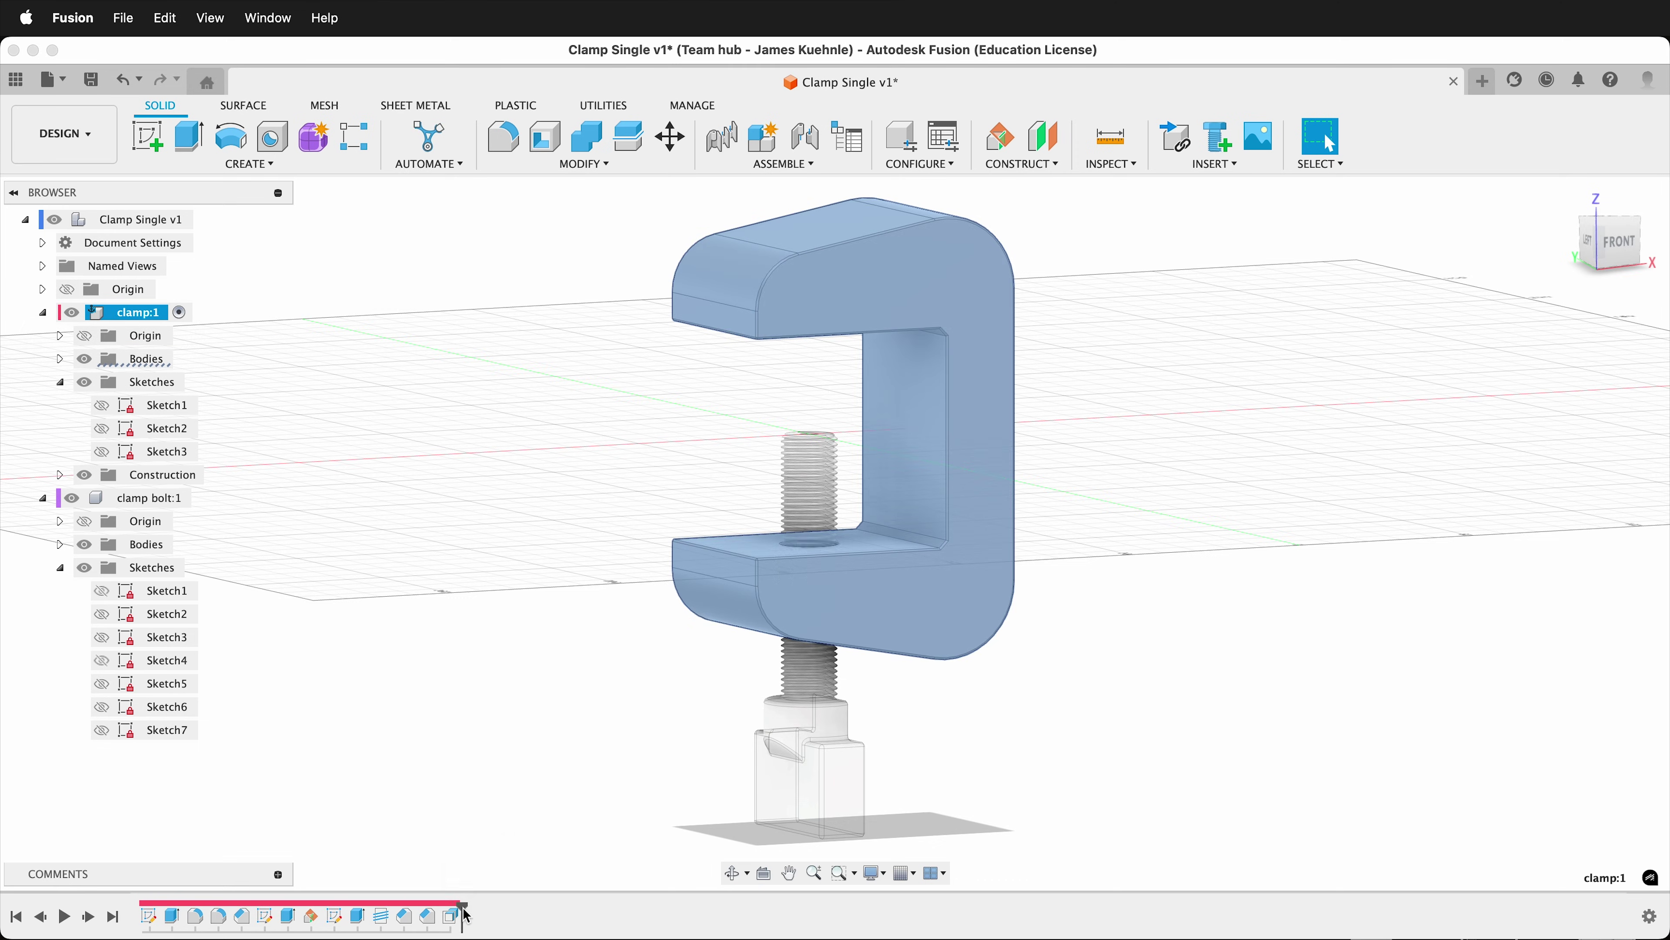
{"action": "left_click_drag", "start_coordinate": [466, 912], "coordinate": [412, 907]}
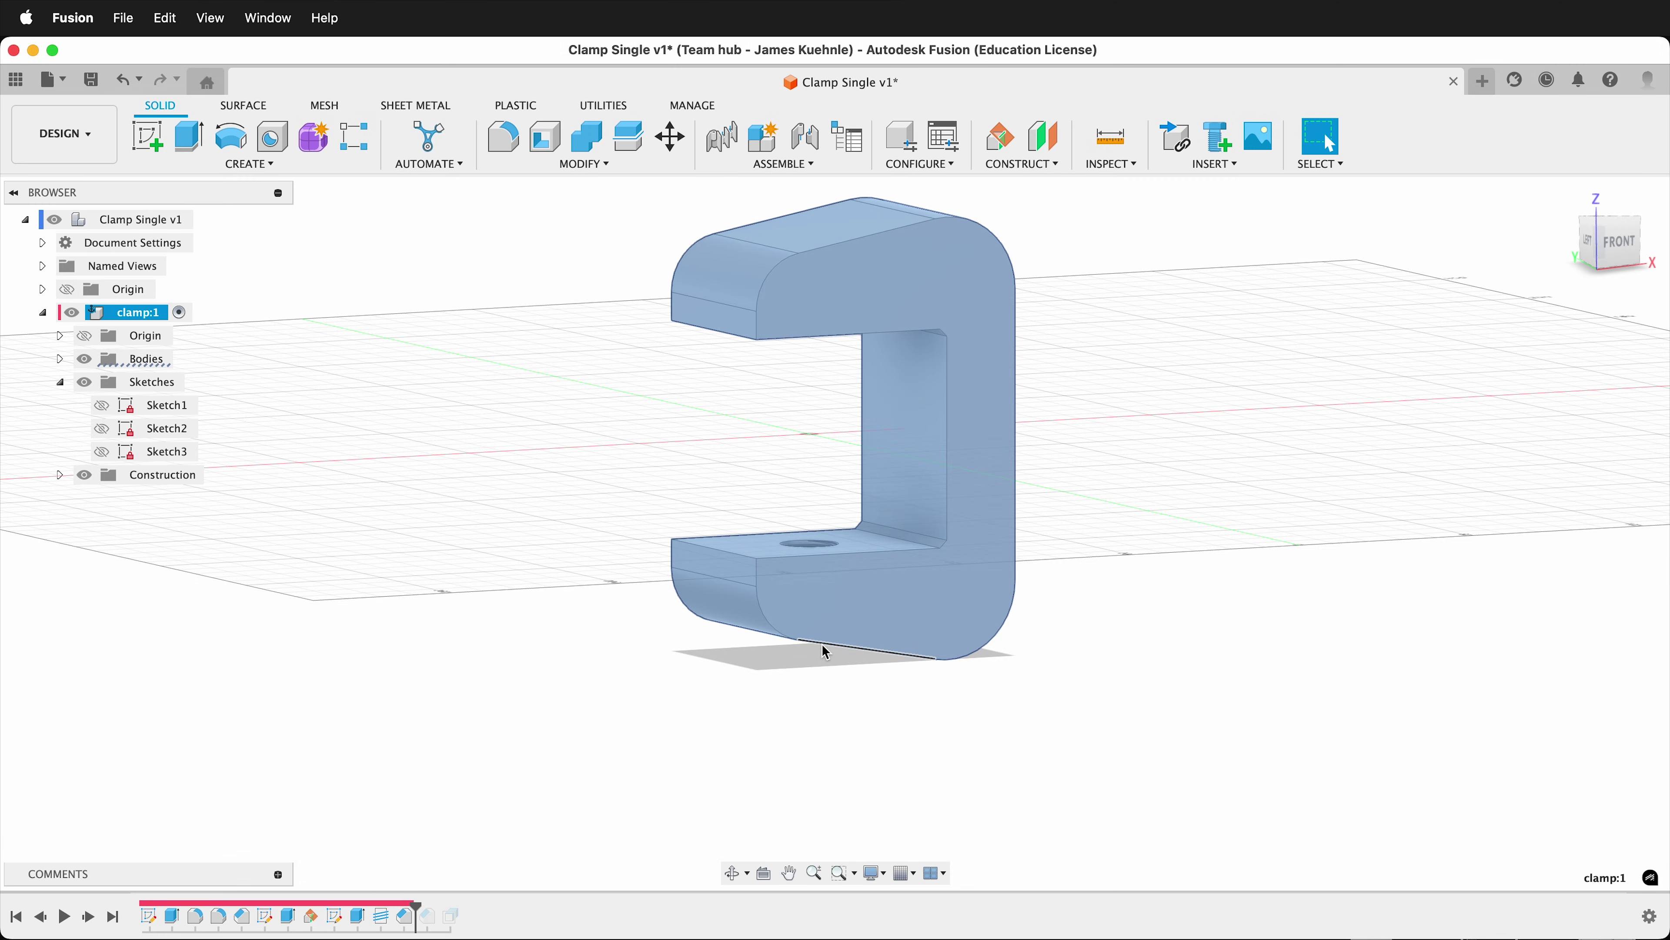
{"action": "left_click", "coordinate": [1254, 491]}
Start a sketch on the clamp's flat front face and project that face's outline into it
{"action": "scroll", "coordinate": [1250, 463], "scroll_direction": "up", "scroll_amount": 3}
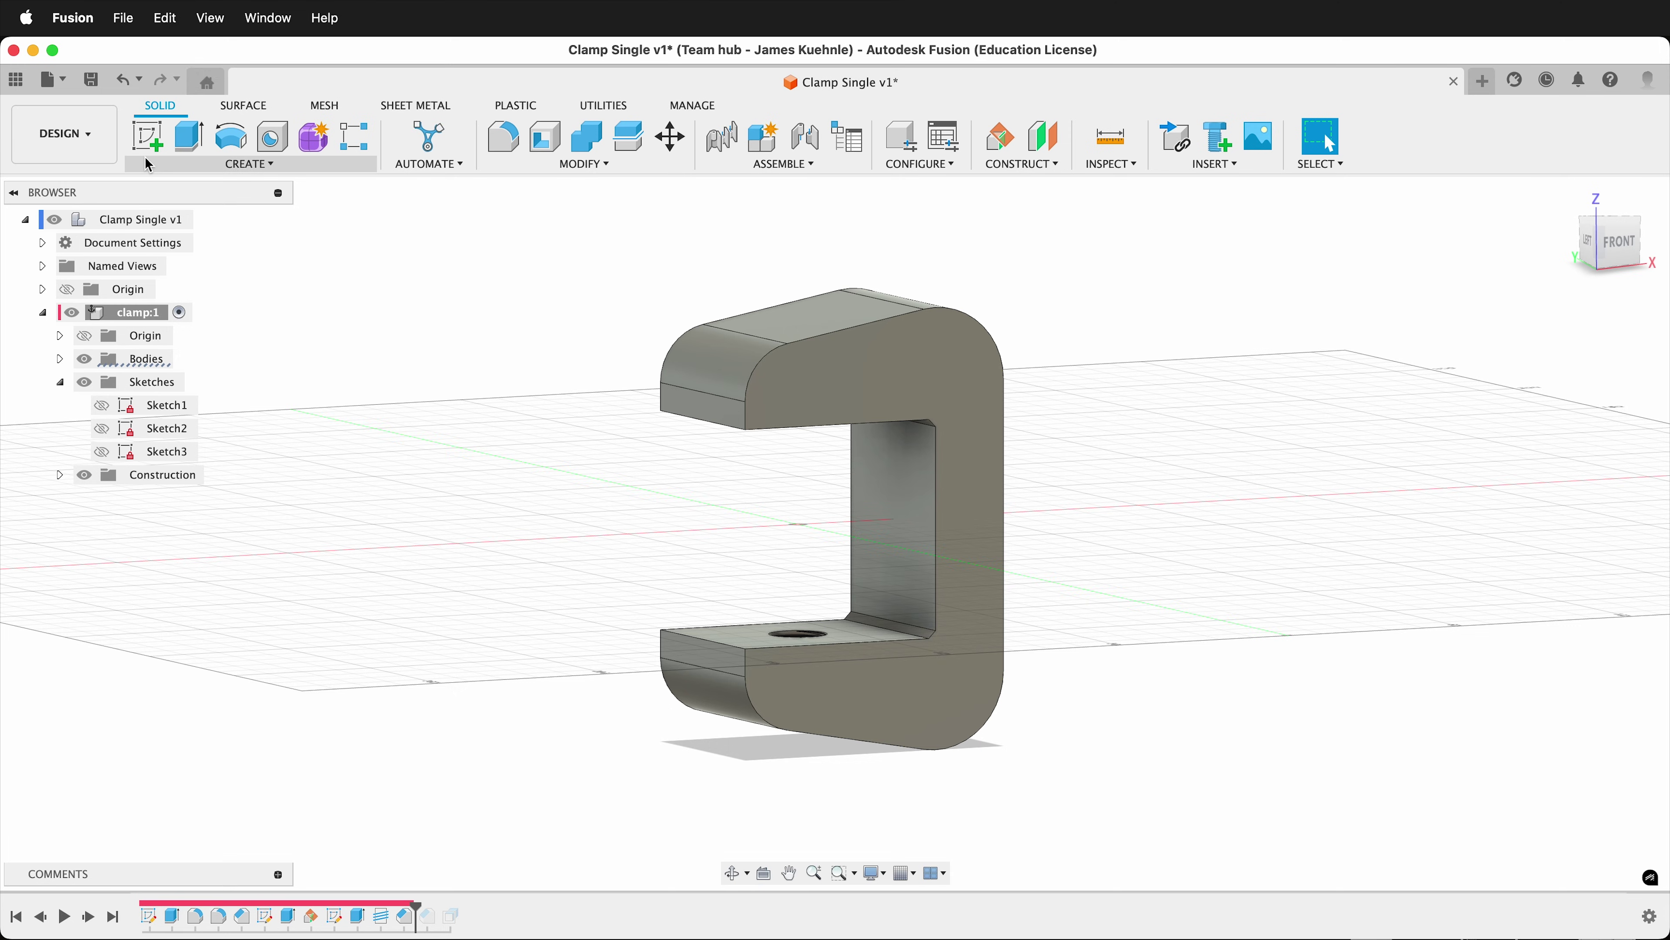
{"action": "left_click", "coordinate": [136, 138]}
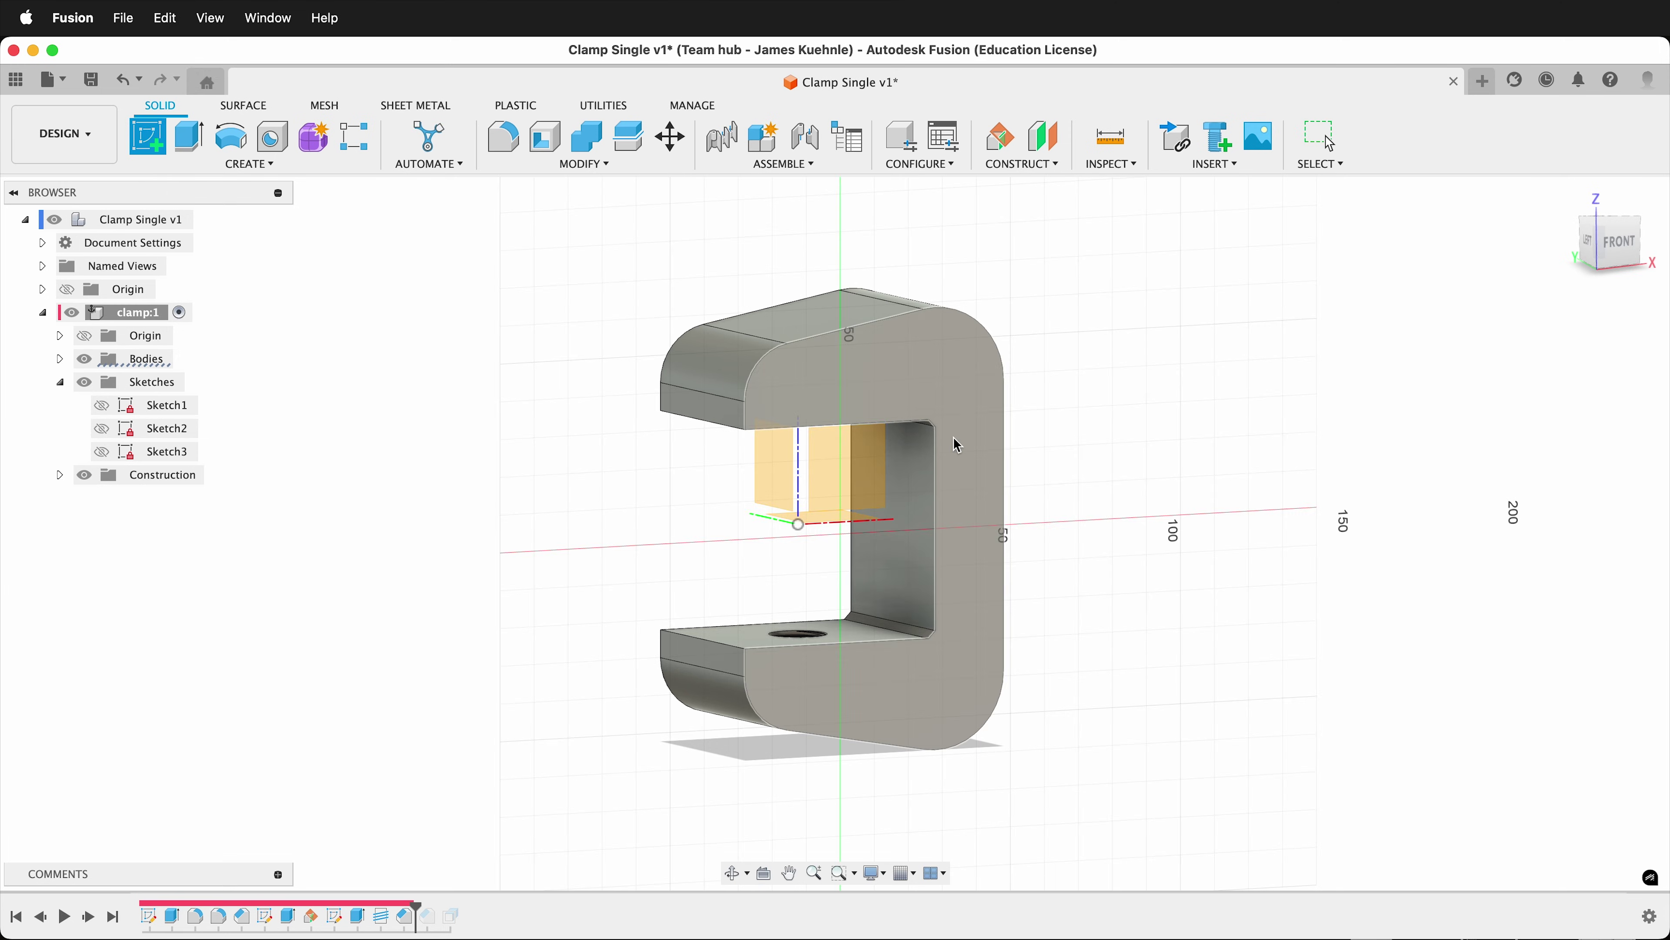
{"action": "left_click", "coordinate": [885, 366]}
{"action": "key", "text": "p"}
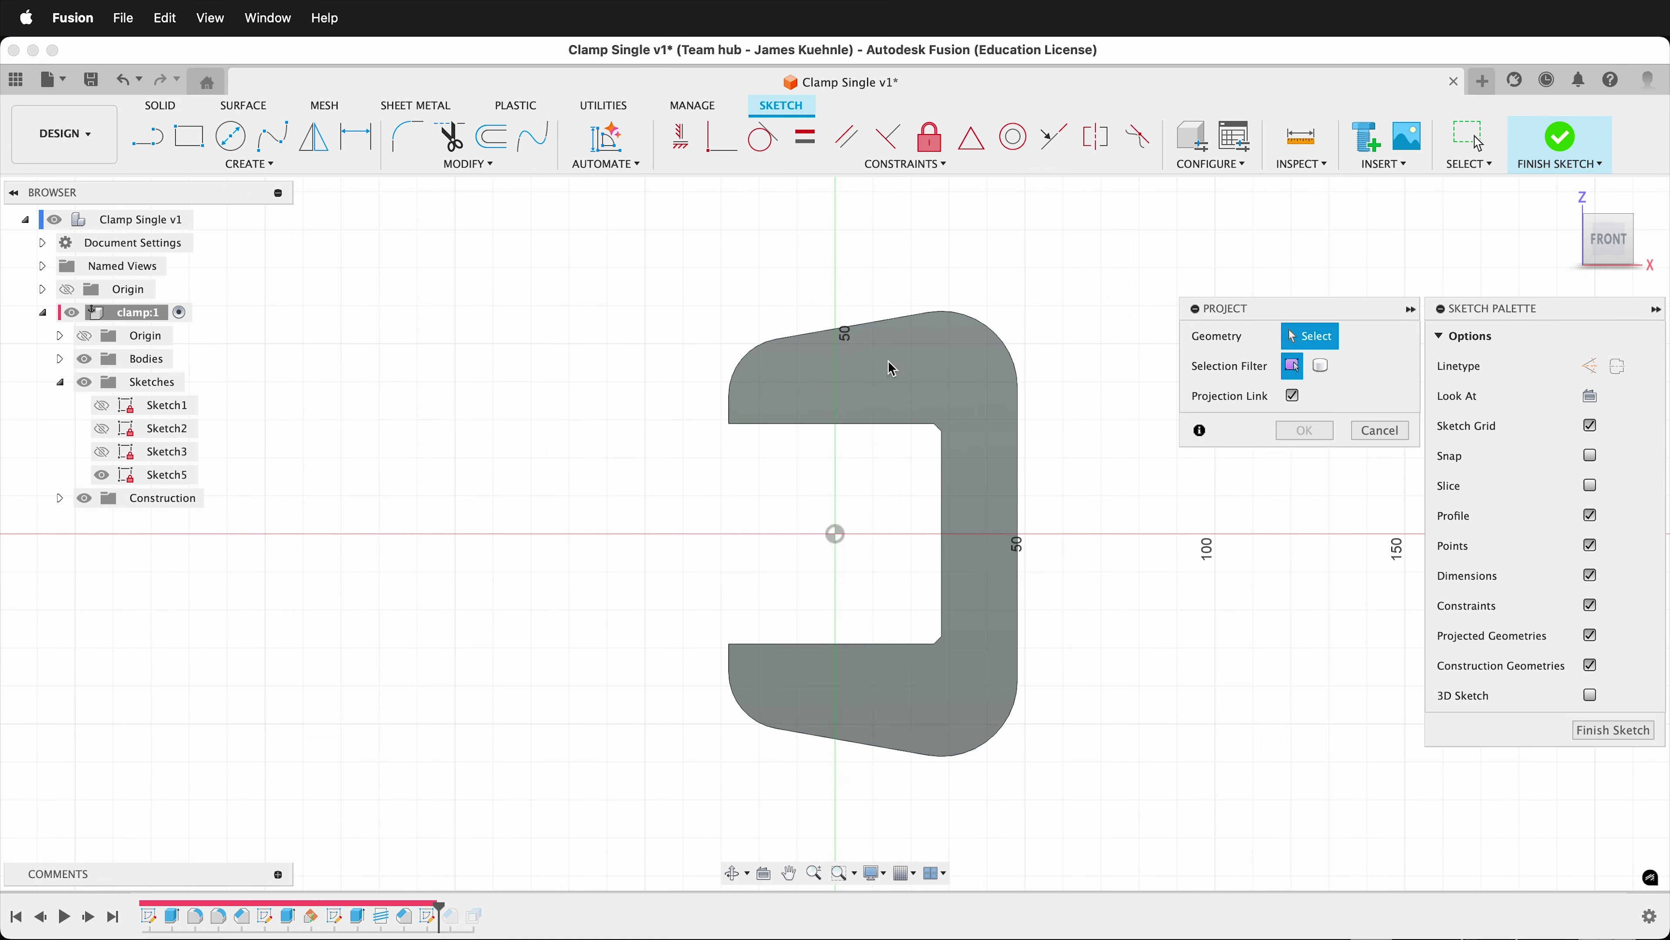
{"action": "left_click", "coordinate": [921, 351]}
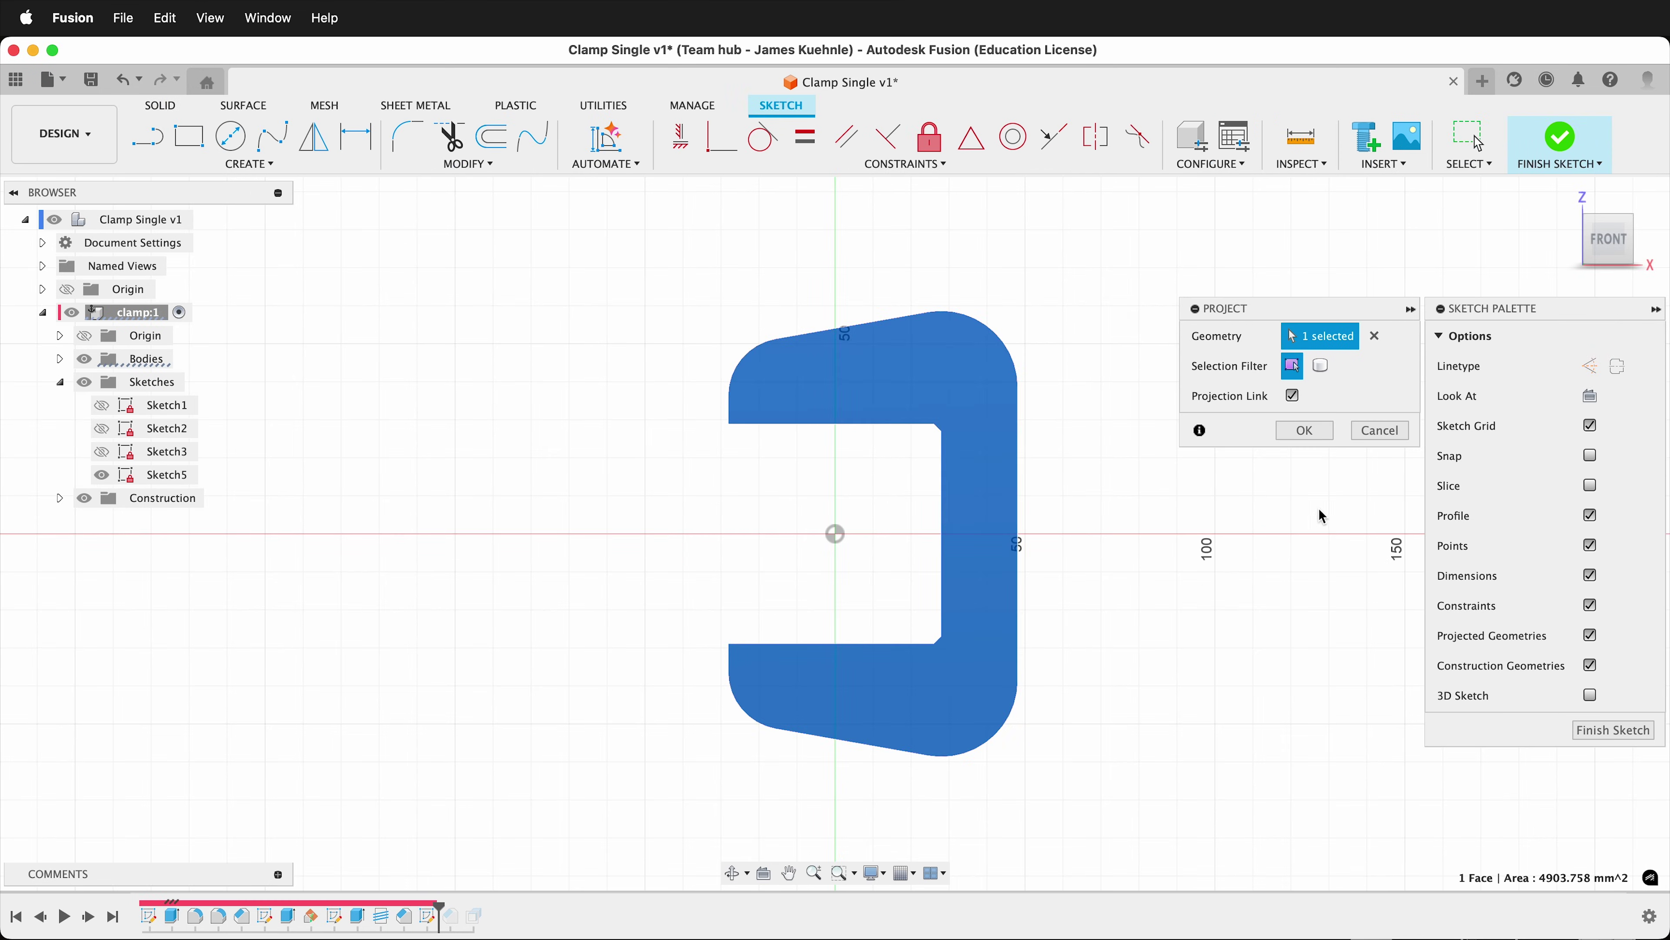
{"action": "left_click", "coordinate": [1305, 431]}
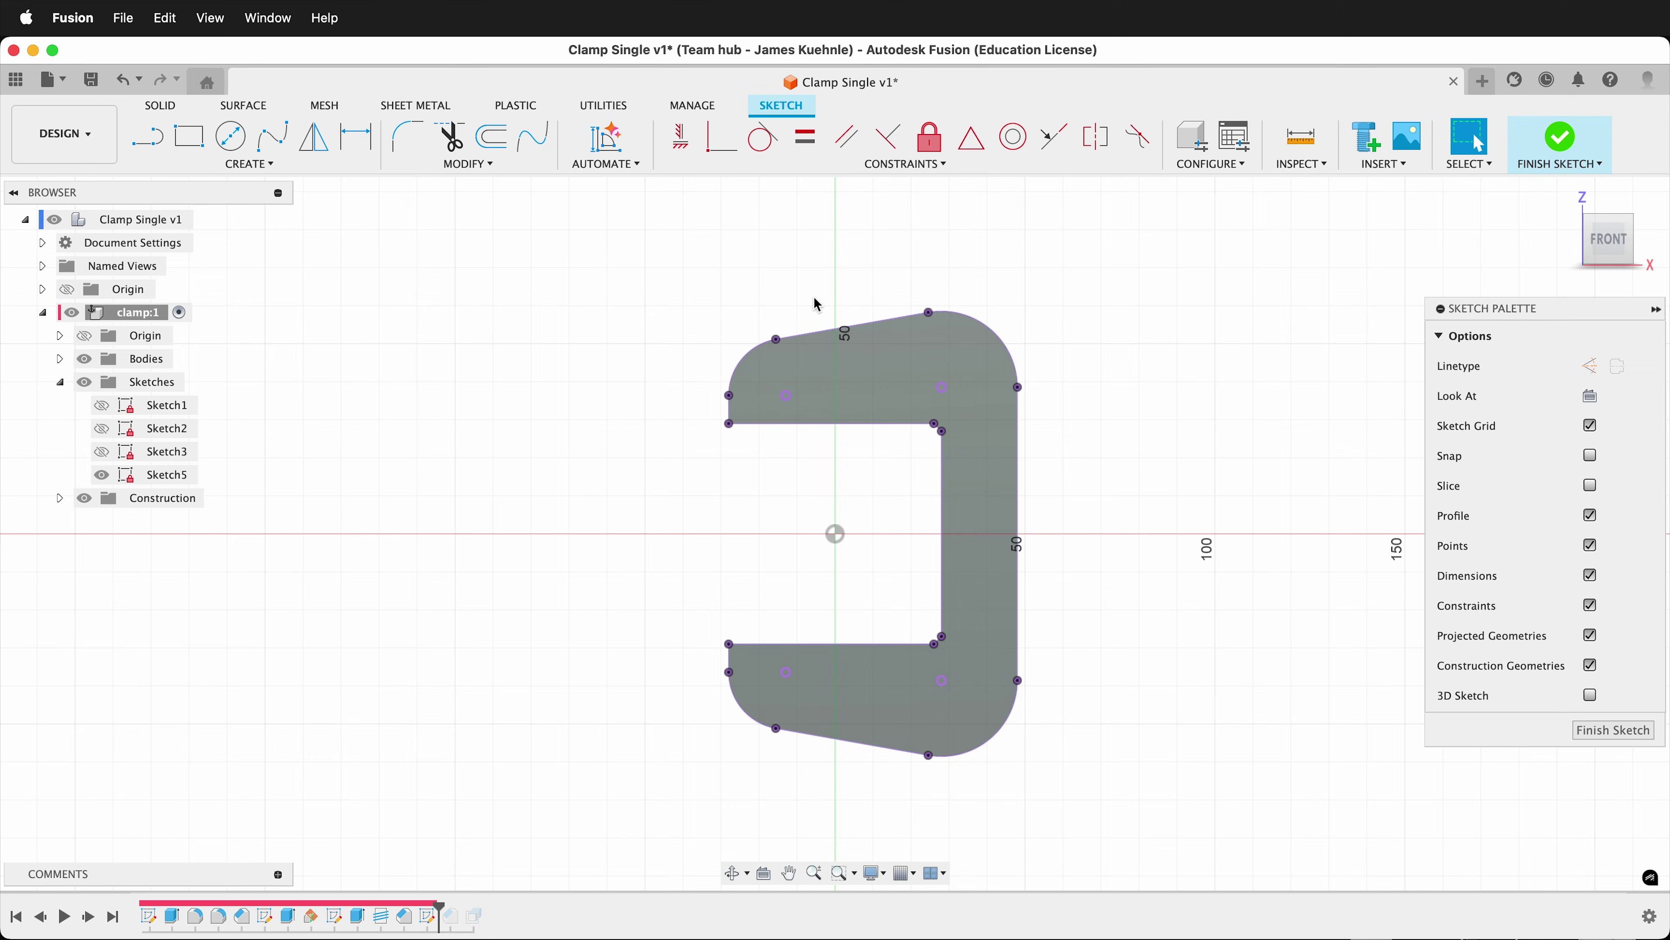
Convert all of the projected clamp outline to construction lines
{"action": "left_click_drag", "start_coordinate": [662, 268], "coordinate": [1092, 805]}
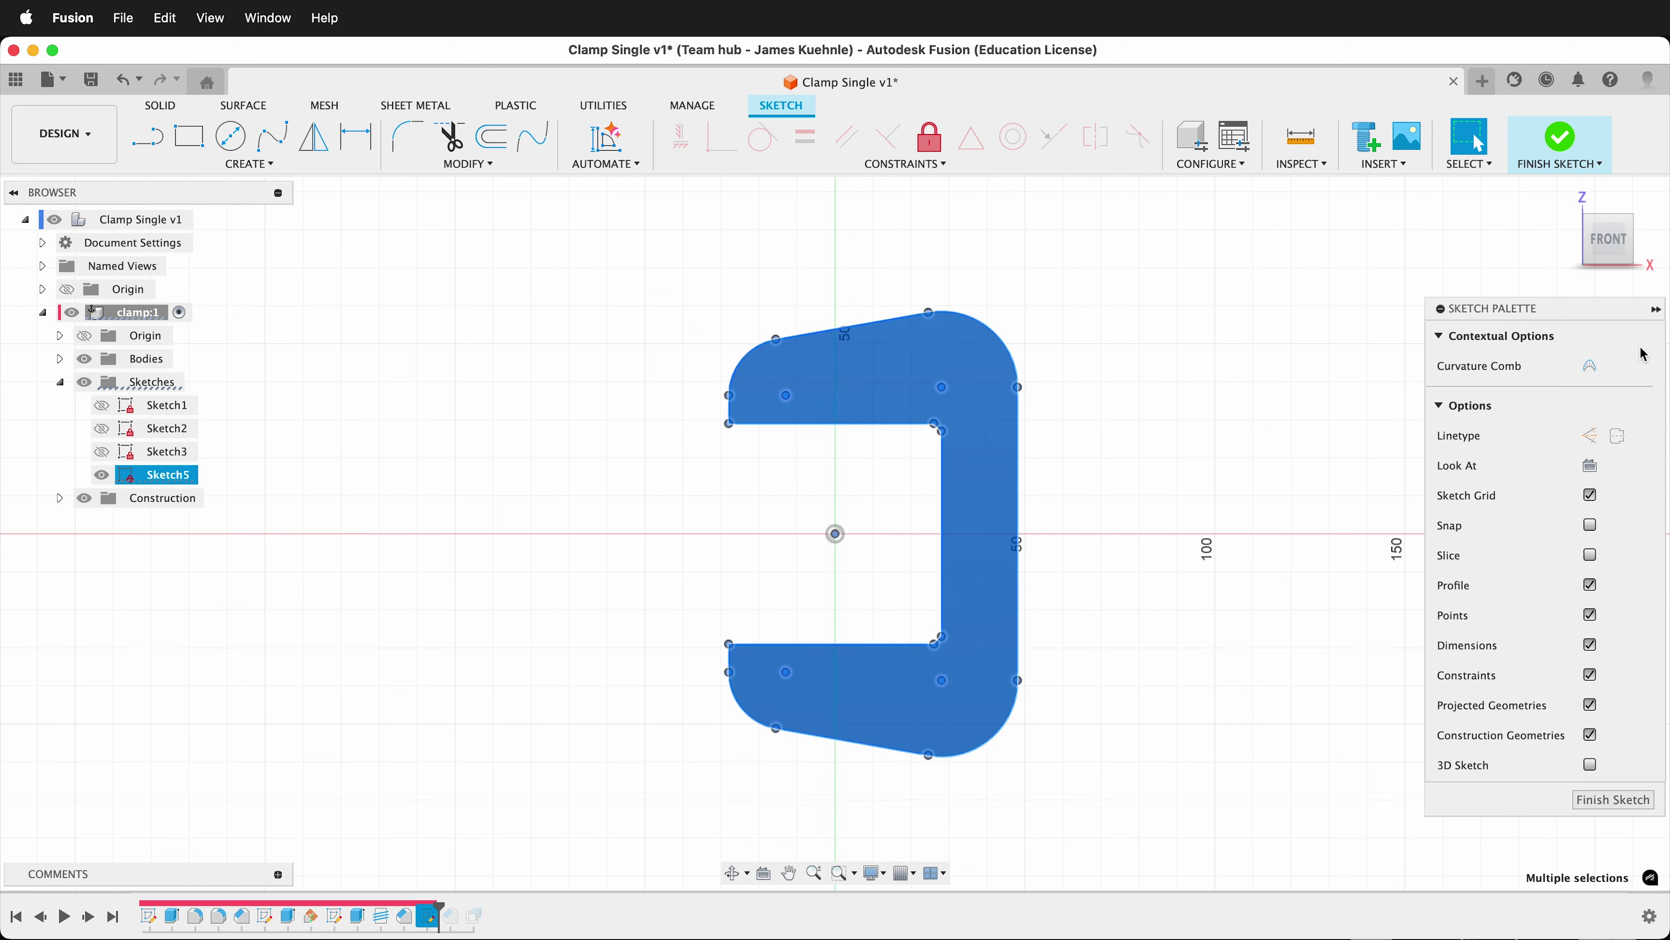
{"action": "left_click", "coordinate": [1590, 439]}
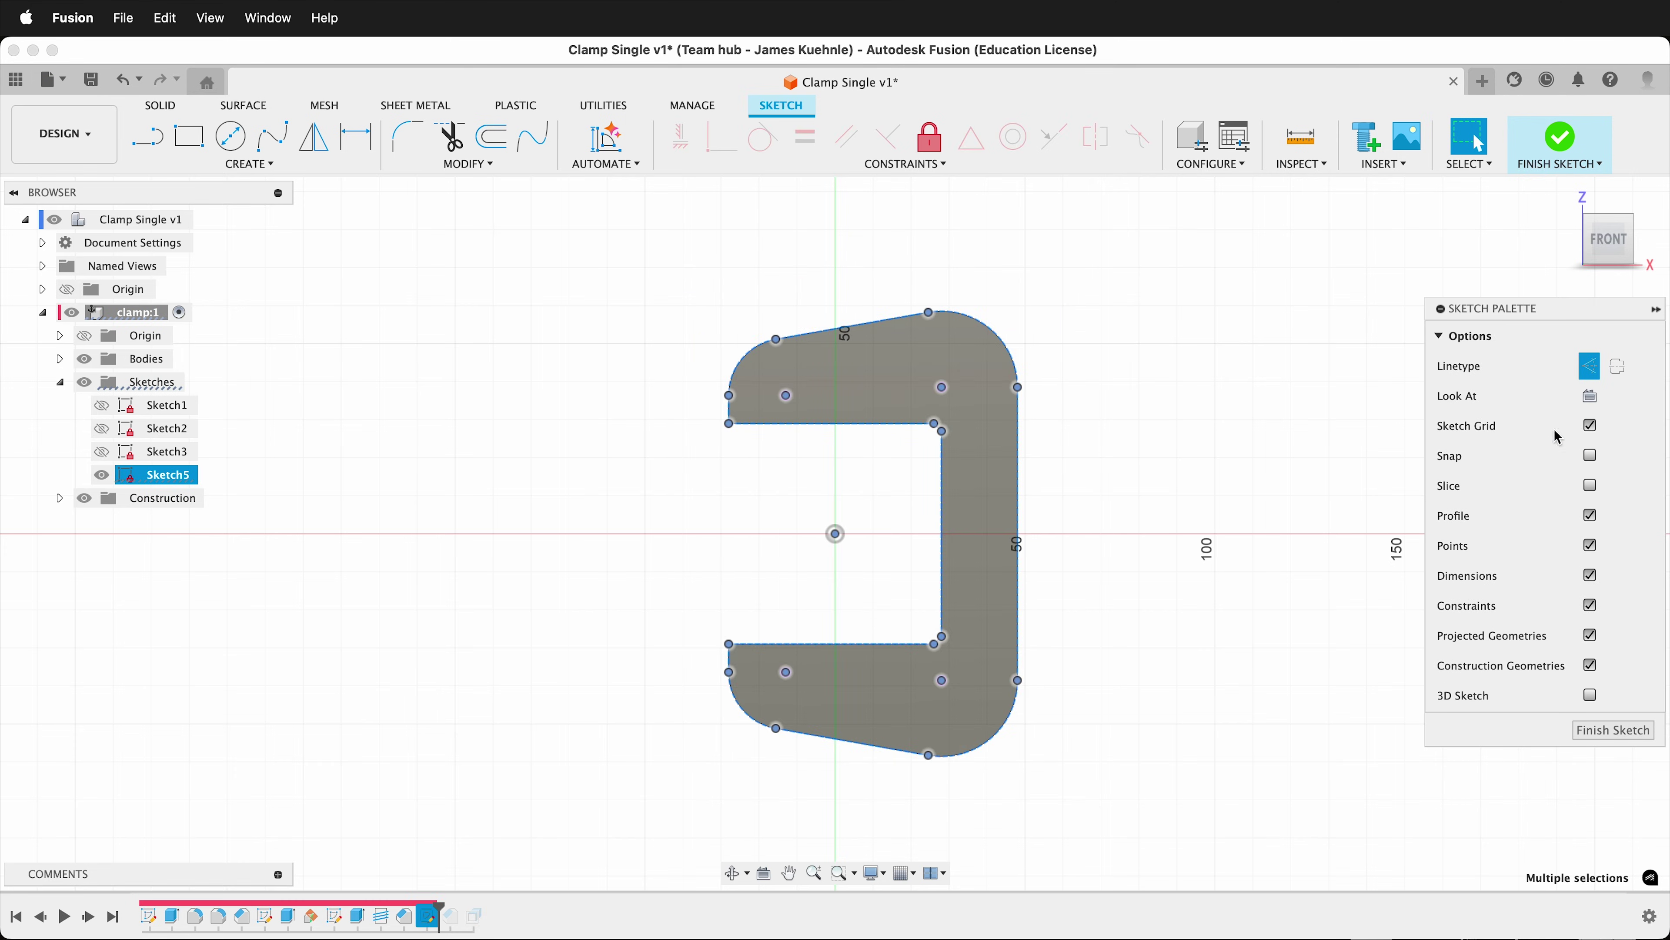
{"action": "left_click", "coordinate": [1215, 570]}
Sketch a two-point rectangle overlapping the sloped top of the clamp's upper arm
{"action": "scroll", "coordinate": [1109, 339], "scroll_direction": "up", "scroll_amount": 1}
{"action": "scroll", "coordinate": [855, 583], "scroll_direction": "up", "scroll_amount": 3}
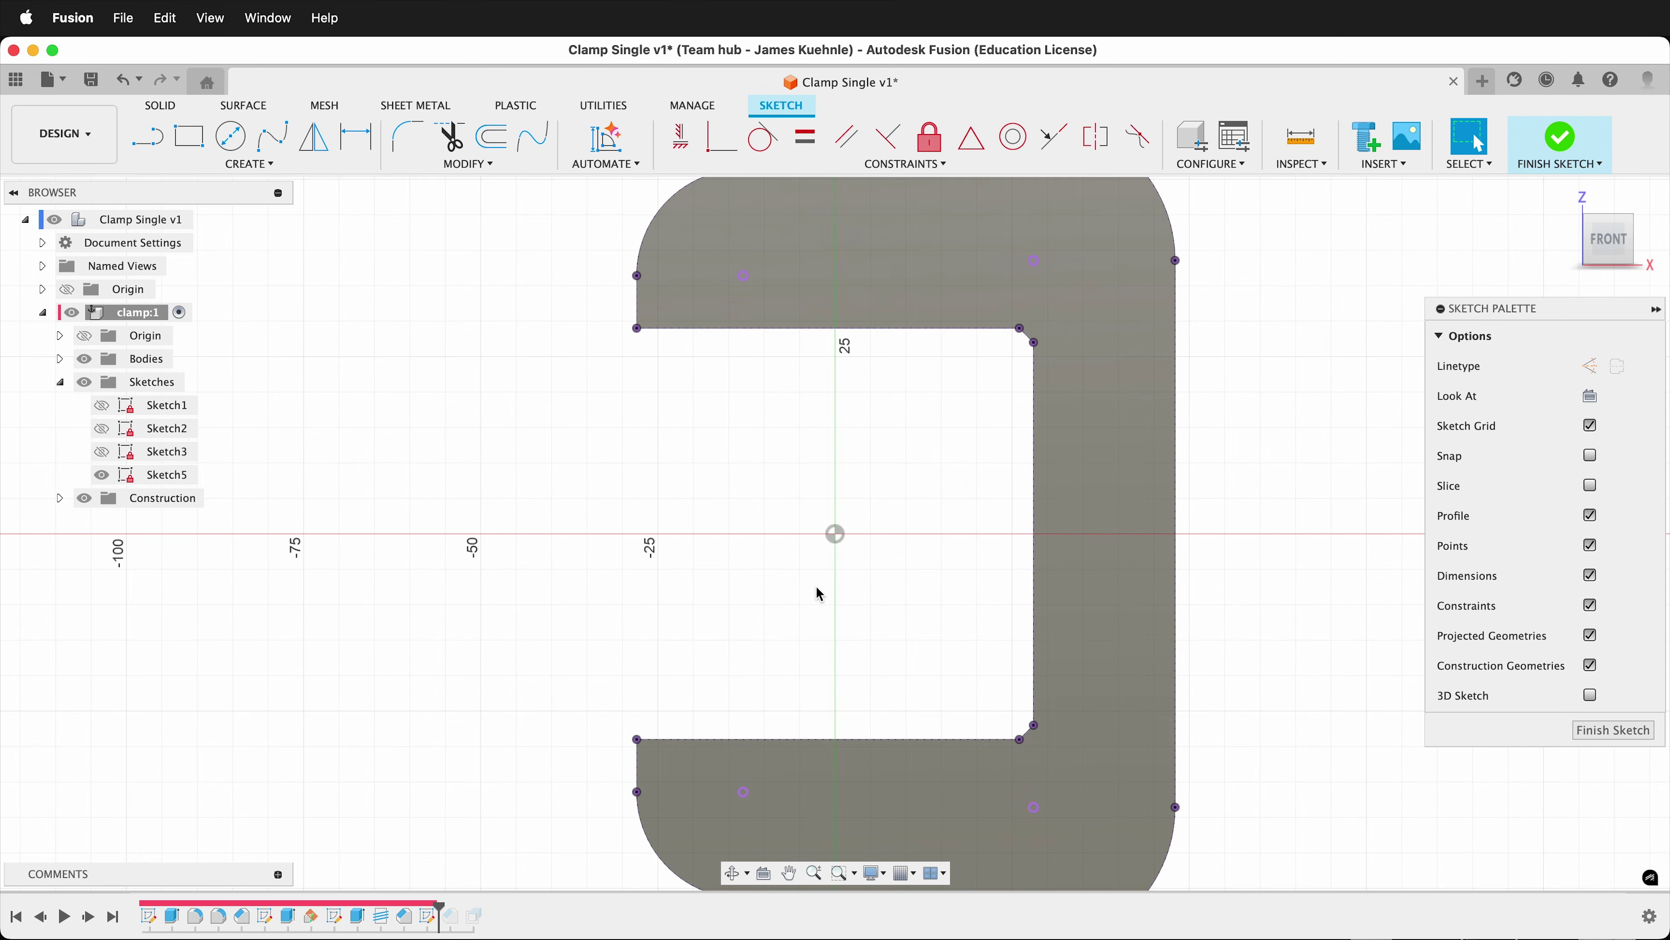
{"action": "scroll", "coordinate": [816, 586], "scroll_direction": "right", "scroll_amount": 1}
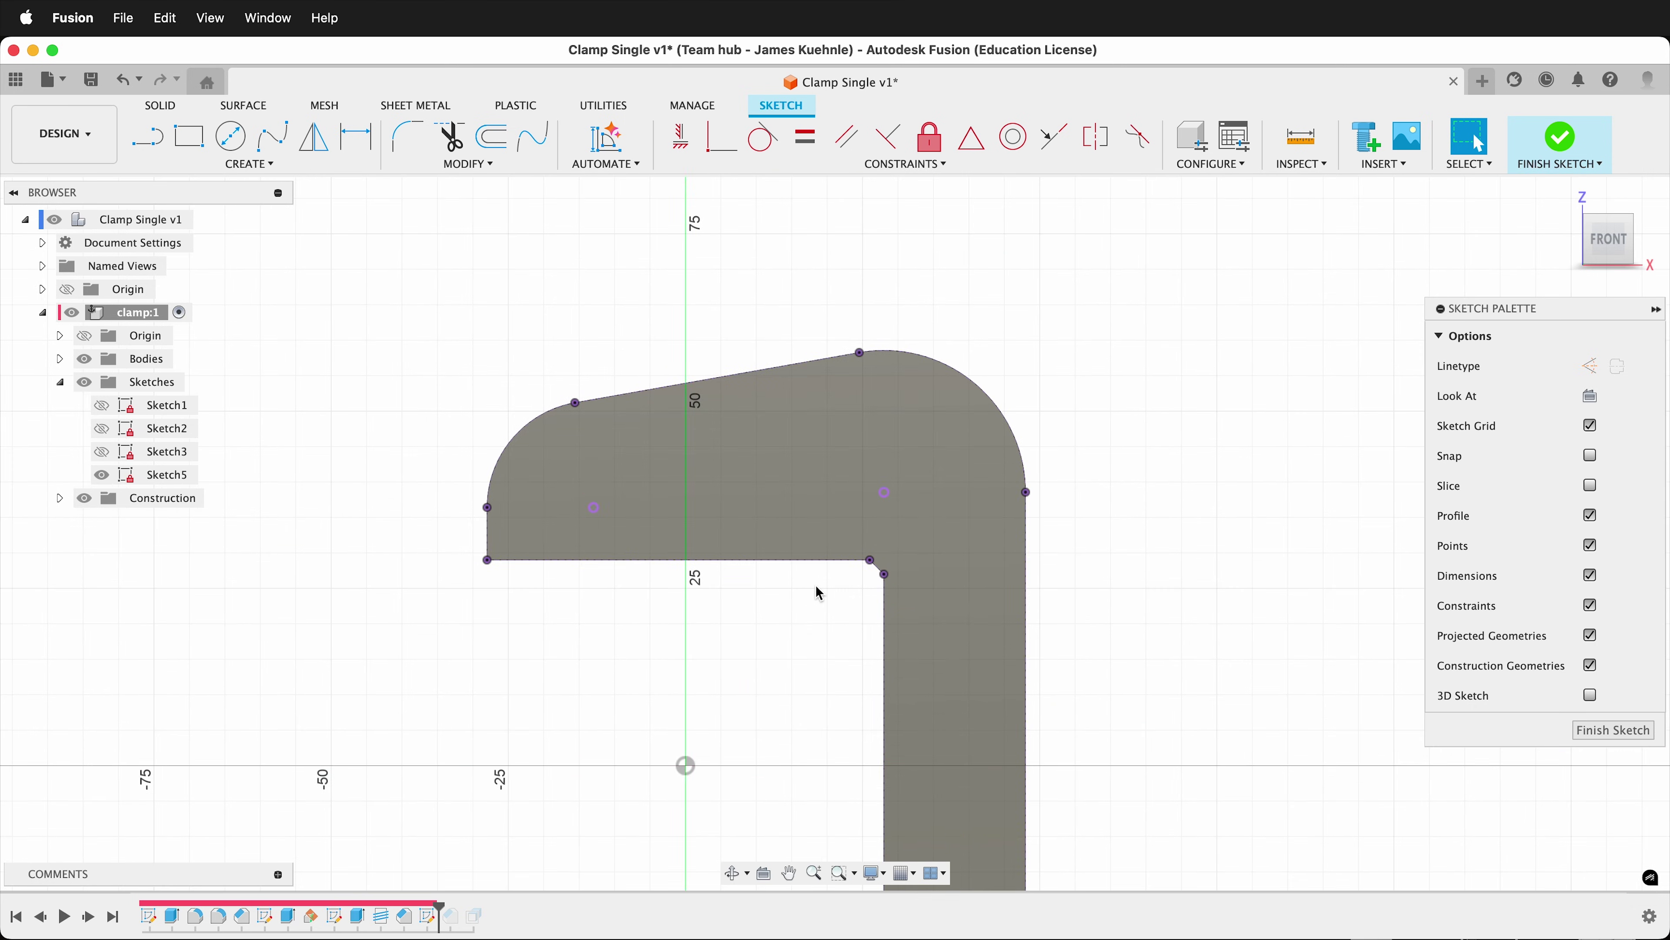
{"action": "key", "text": "r"}
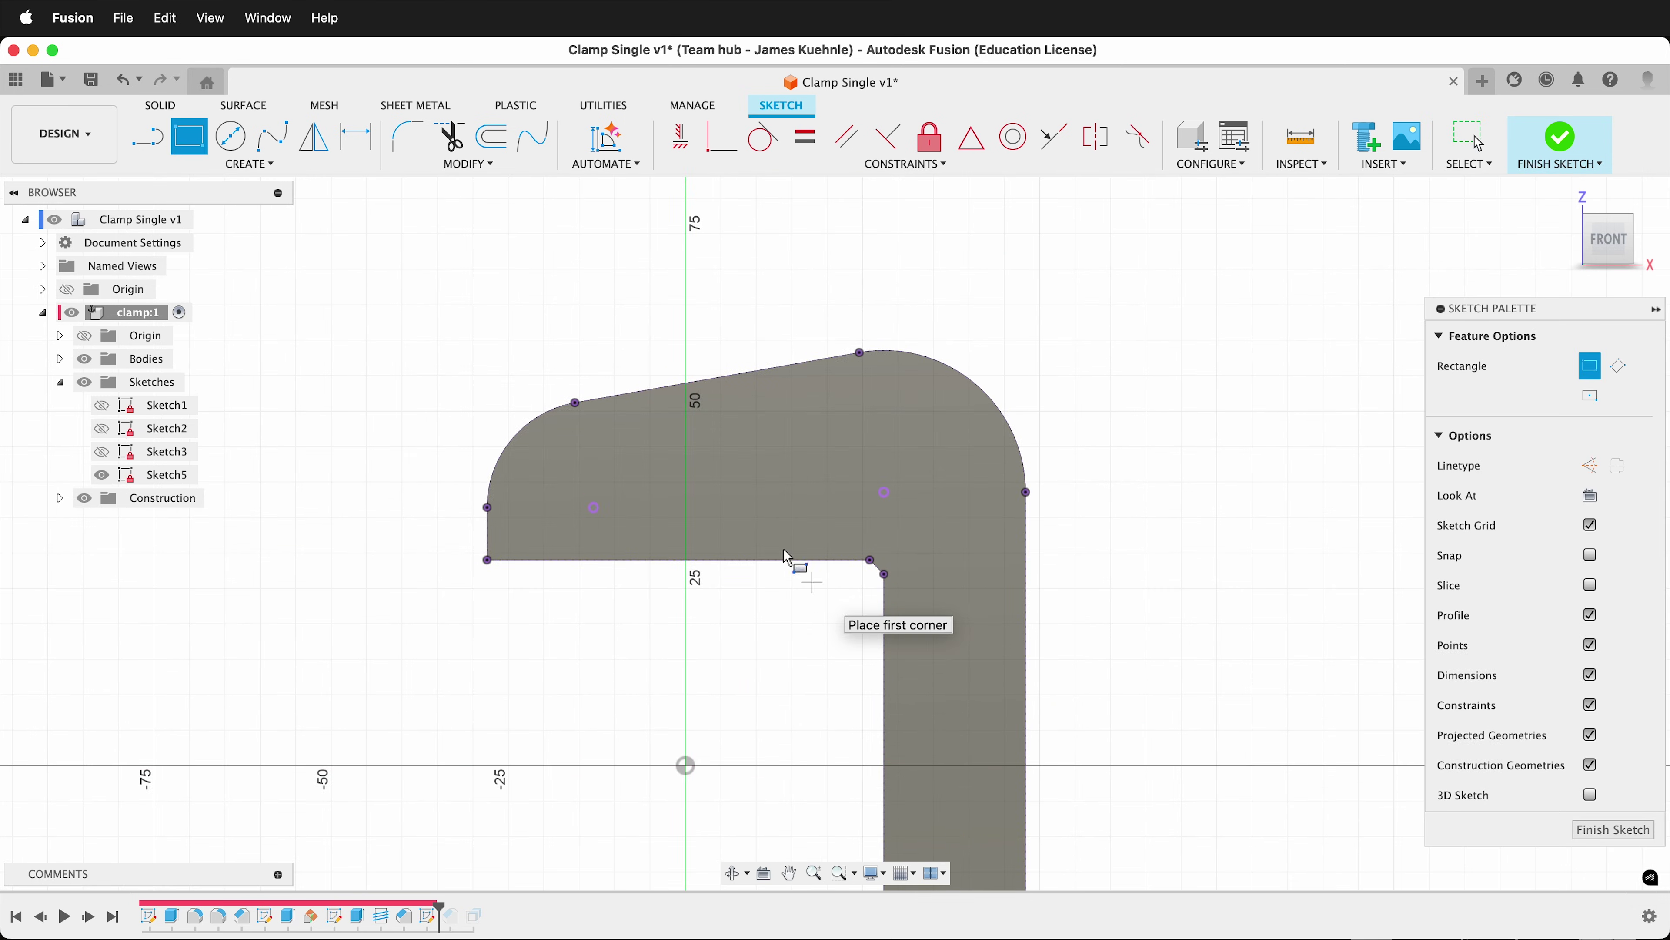
{"action": "left_click", "coordinate": [554, 285]}
{"action": "left_click", "coordinate": [1067, 459]}
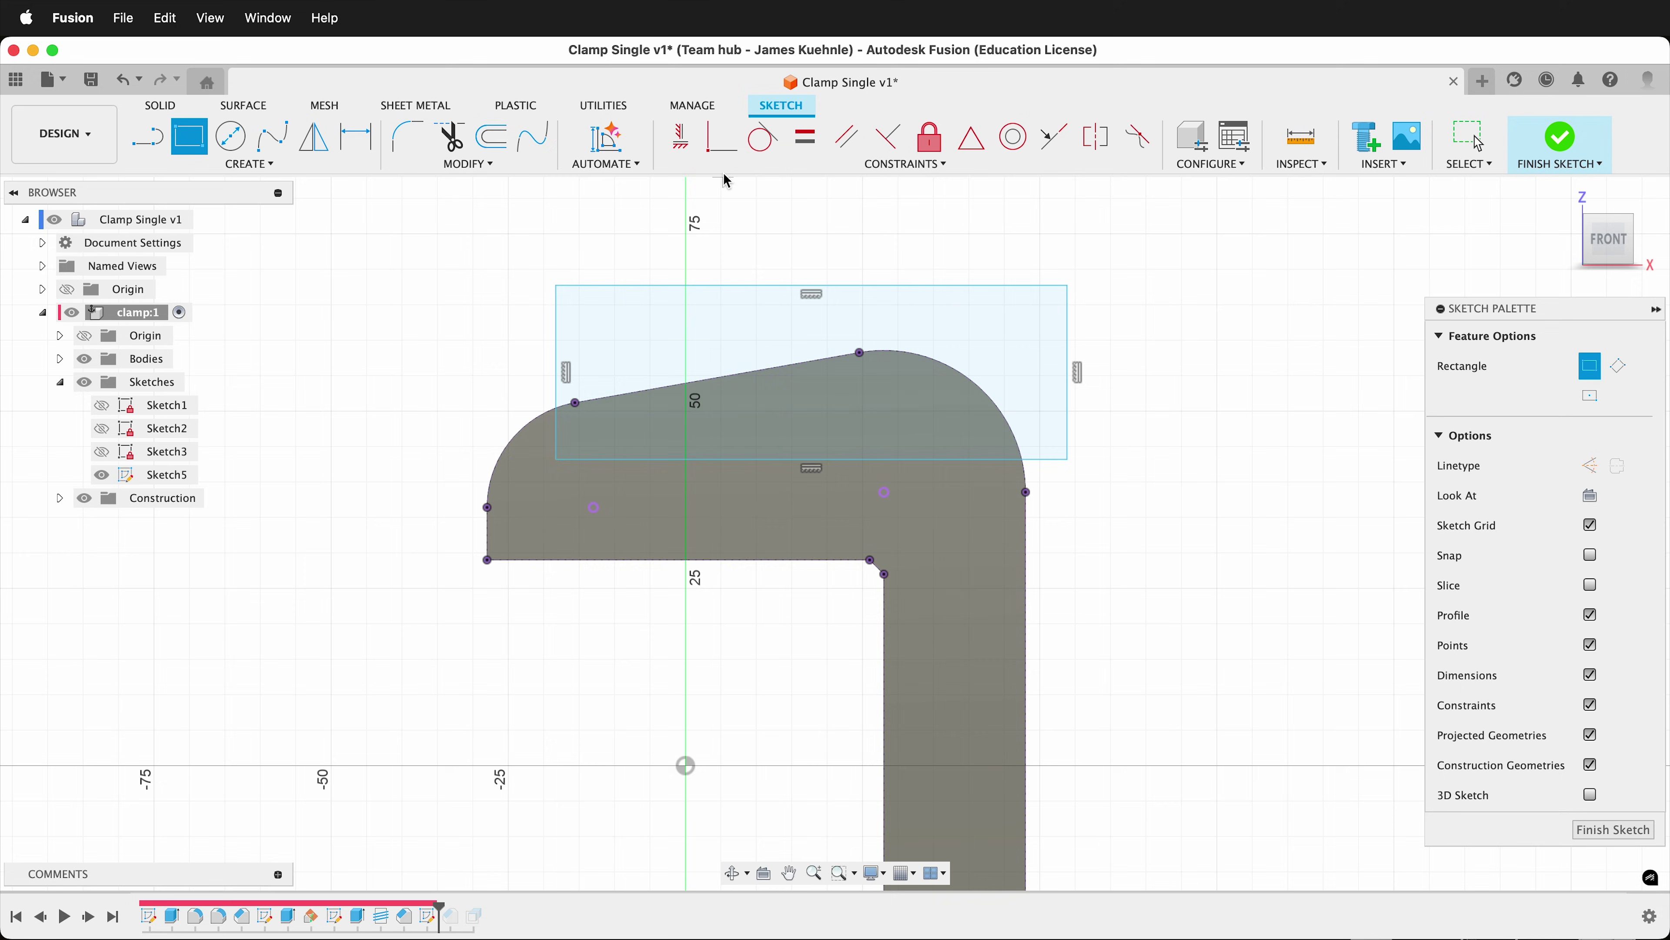
Make the rectangle's lower-left corner coincident with the slope's lower endpoint and its lower-right corner coincident with the clamp's outer vertical edge
{"action": "left_click", "coordinate": [721, 139]}
{"action": "left_click", "coordinate": [555, 460]}
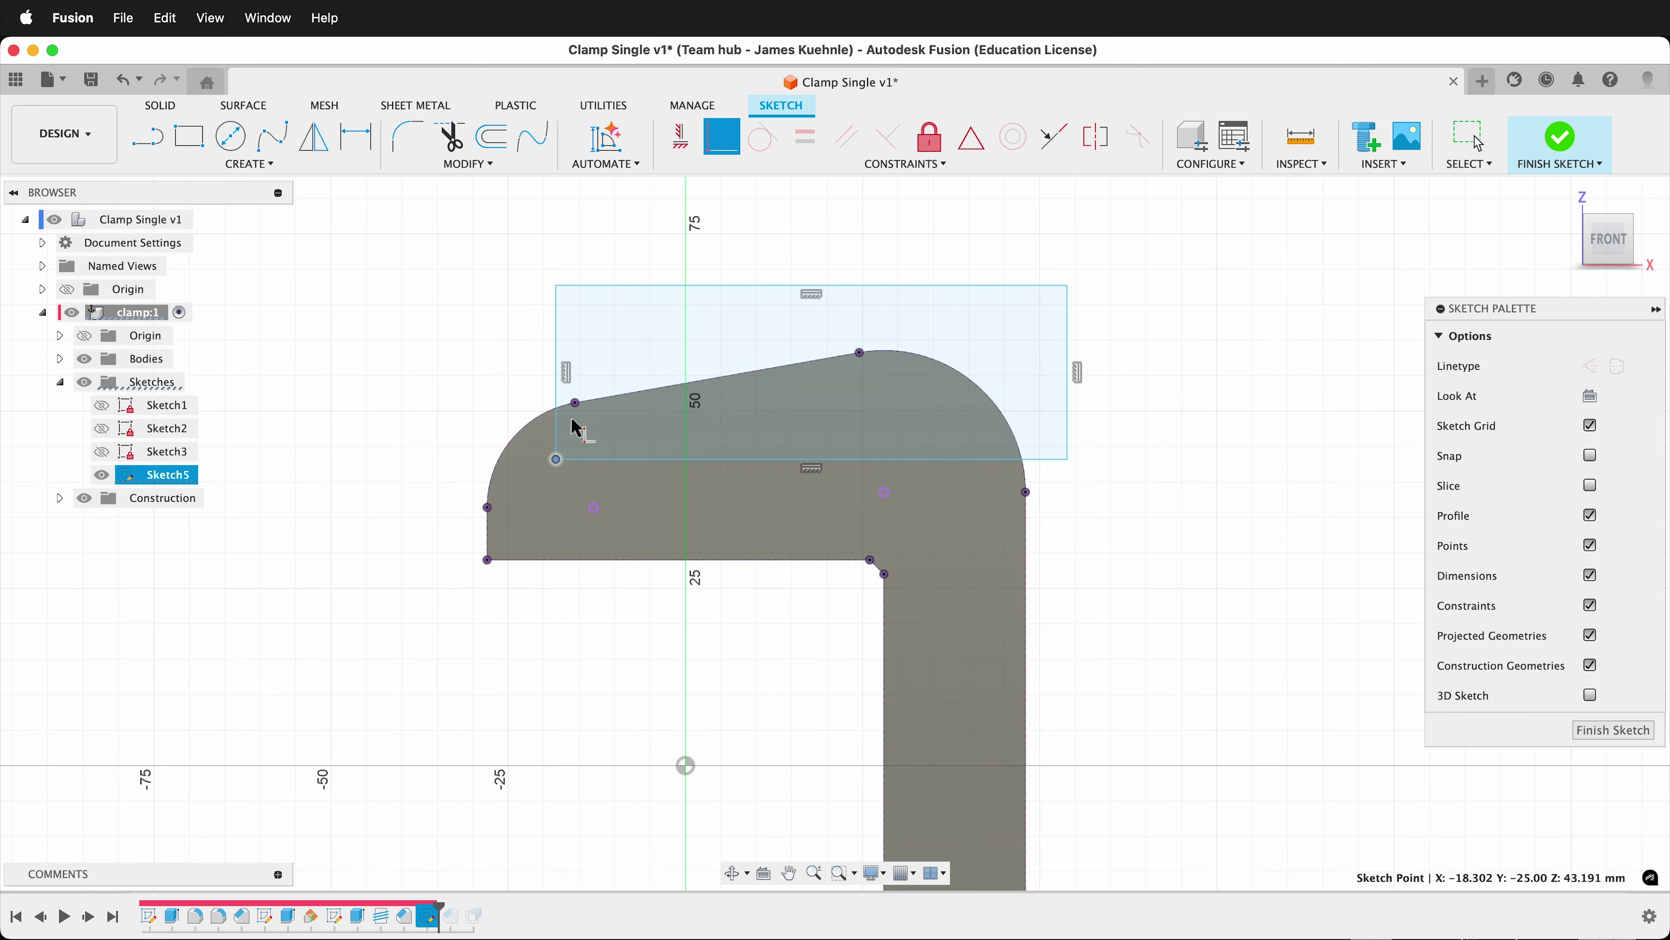
{"action": "left_click", "coordinate": [575, 404]}
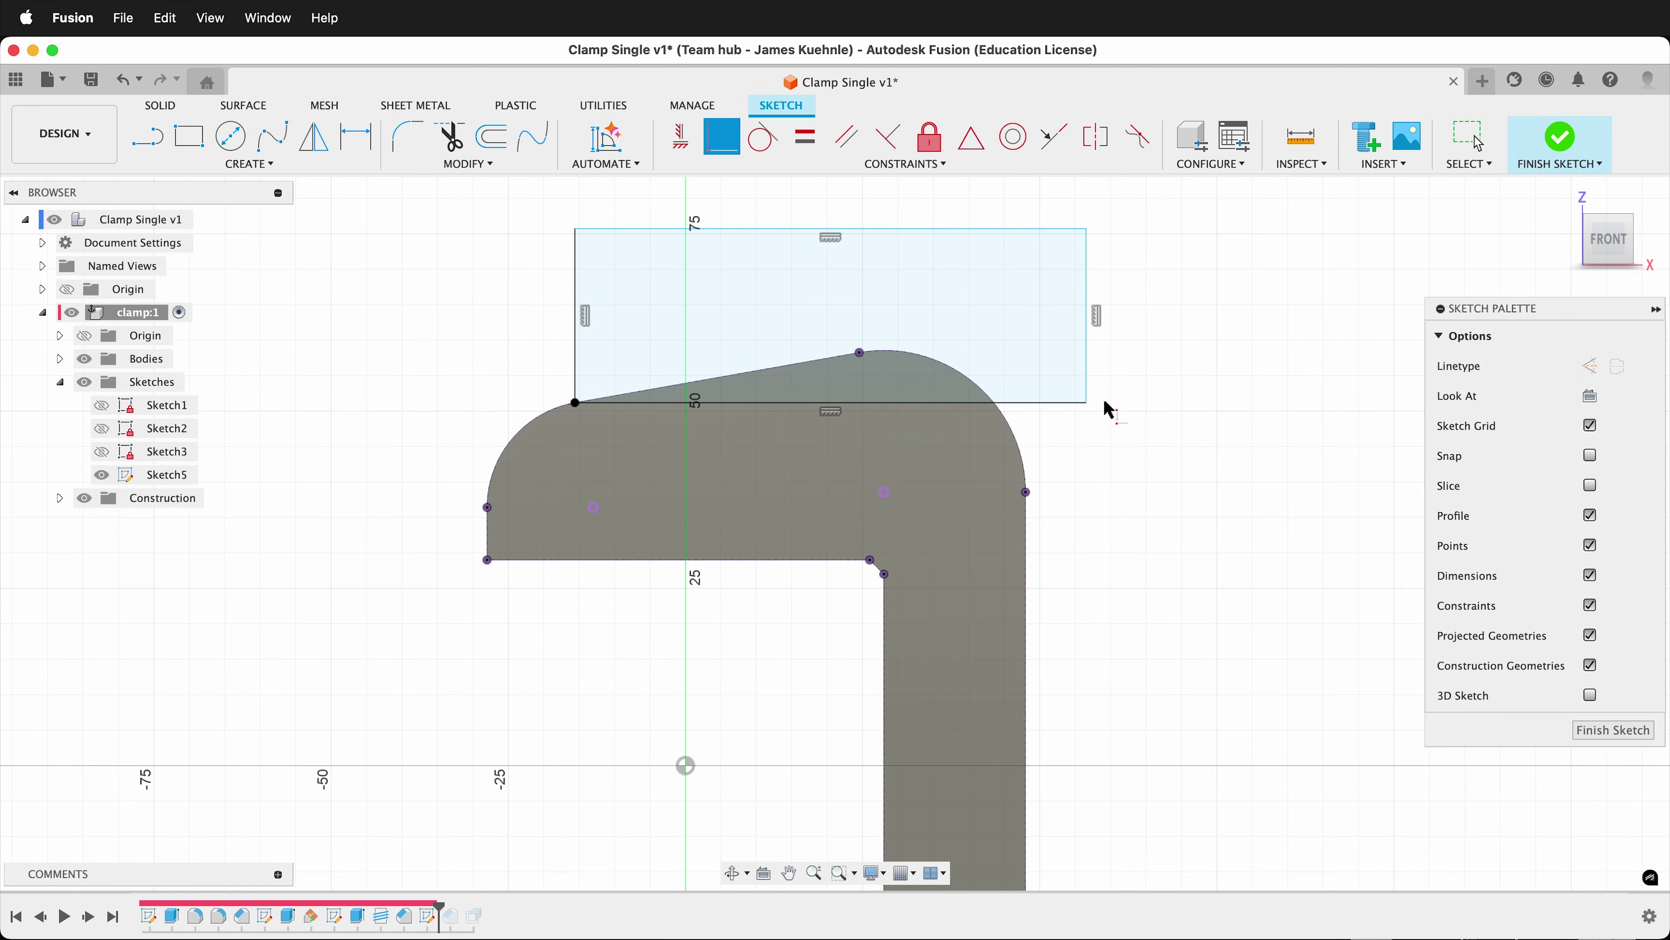
{"action": "left_click", "coordinate": [1087, 403]}
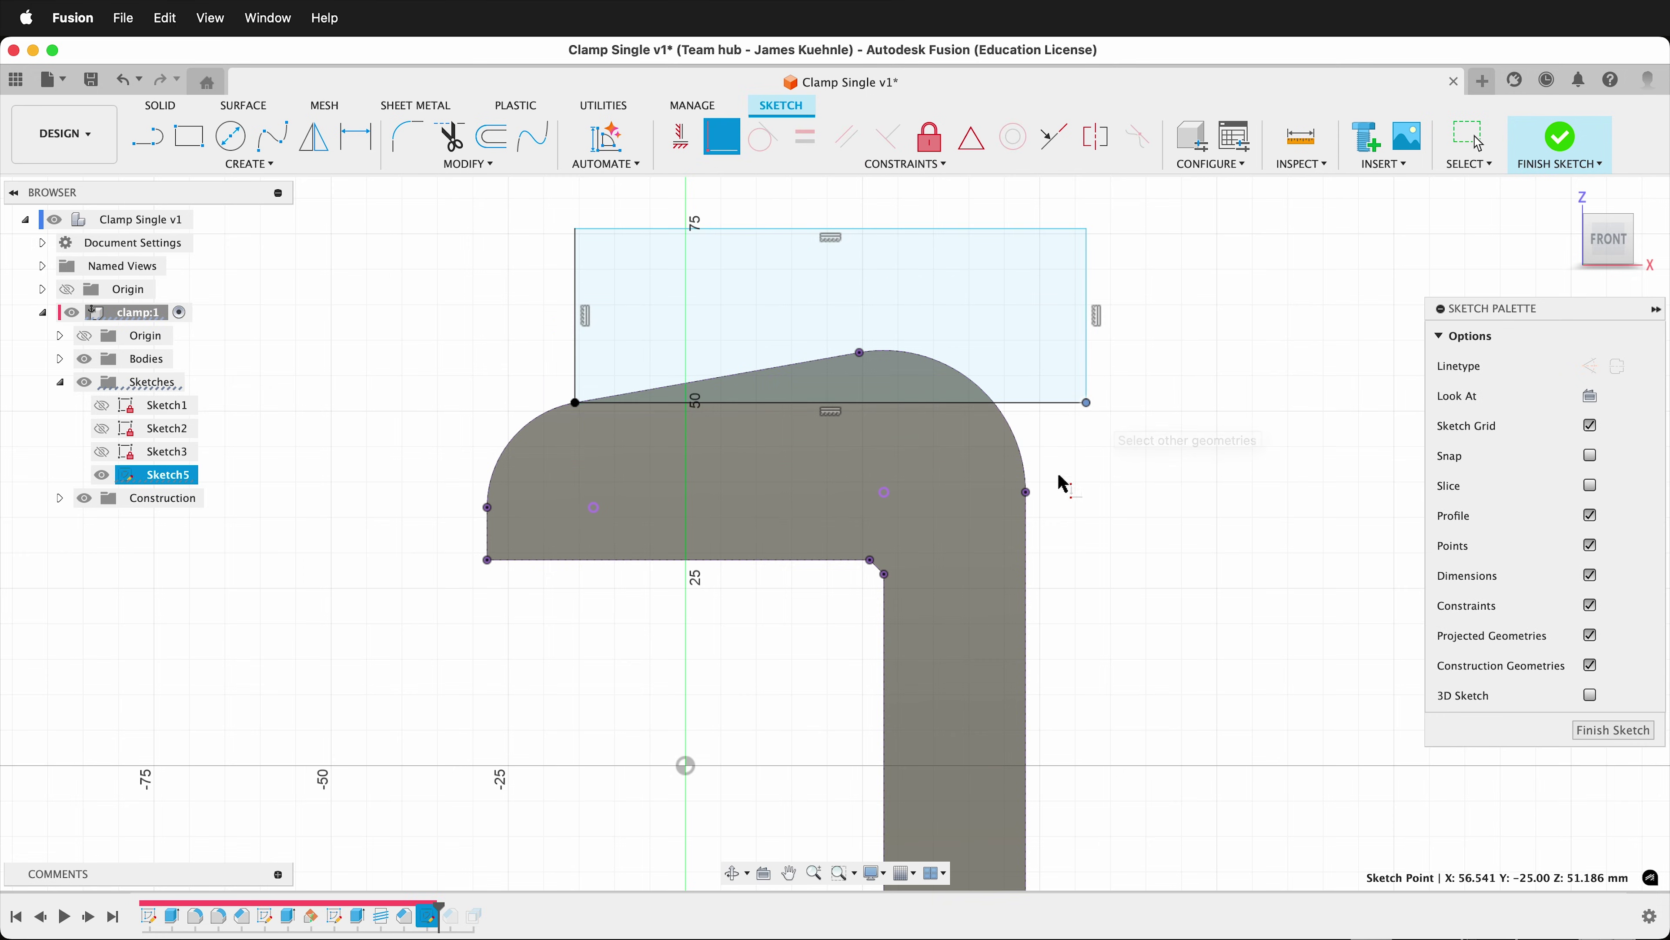
{"action": "left_click", "coordinate": [1027, 530]}
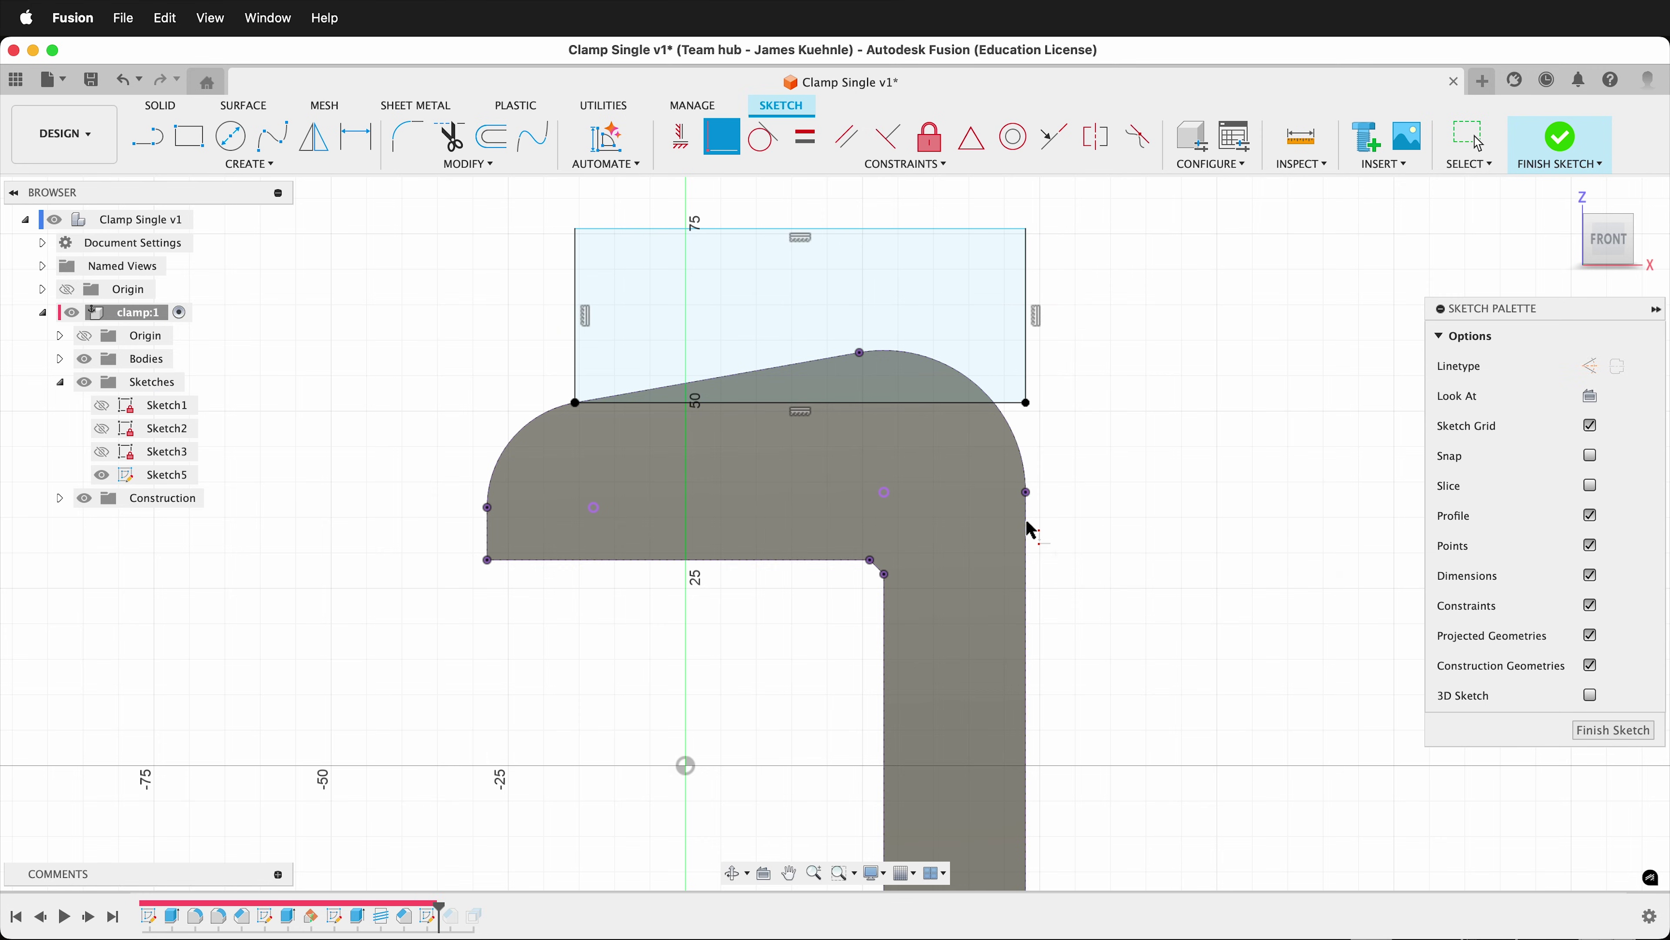
Make the rectangle's top side tangent to the large corner arc of the upper arm
{"action": "left_click", "coordinate": [763, 137]}
{"action": "left_click", "coordinate": [812, 230]}
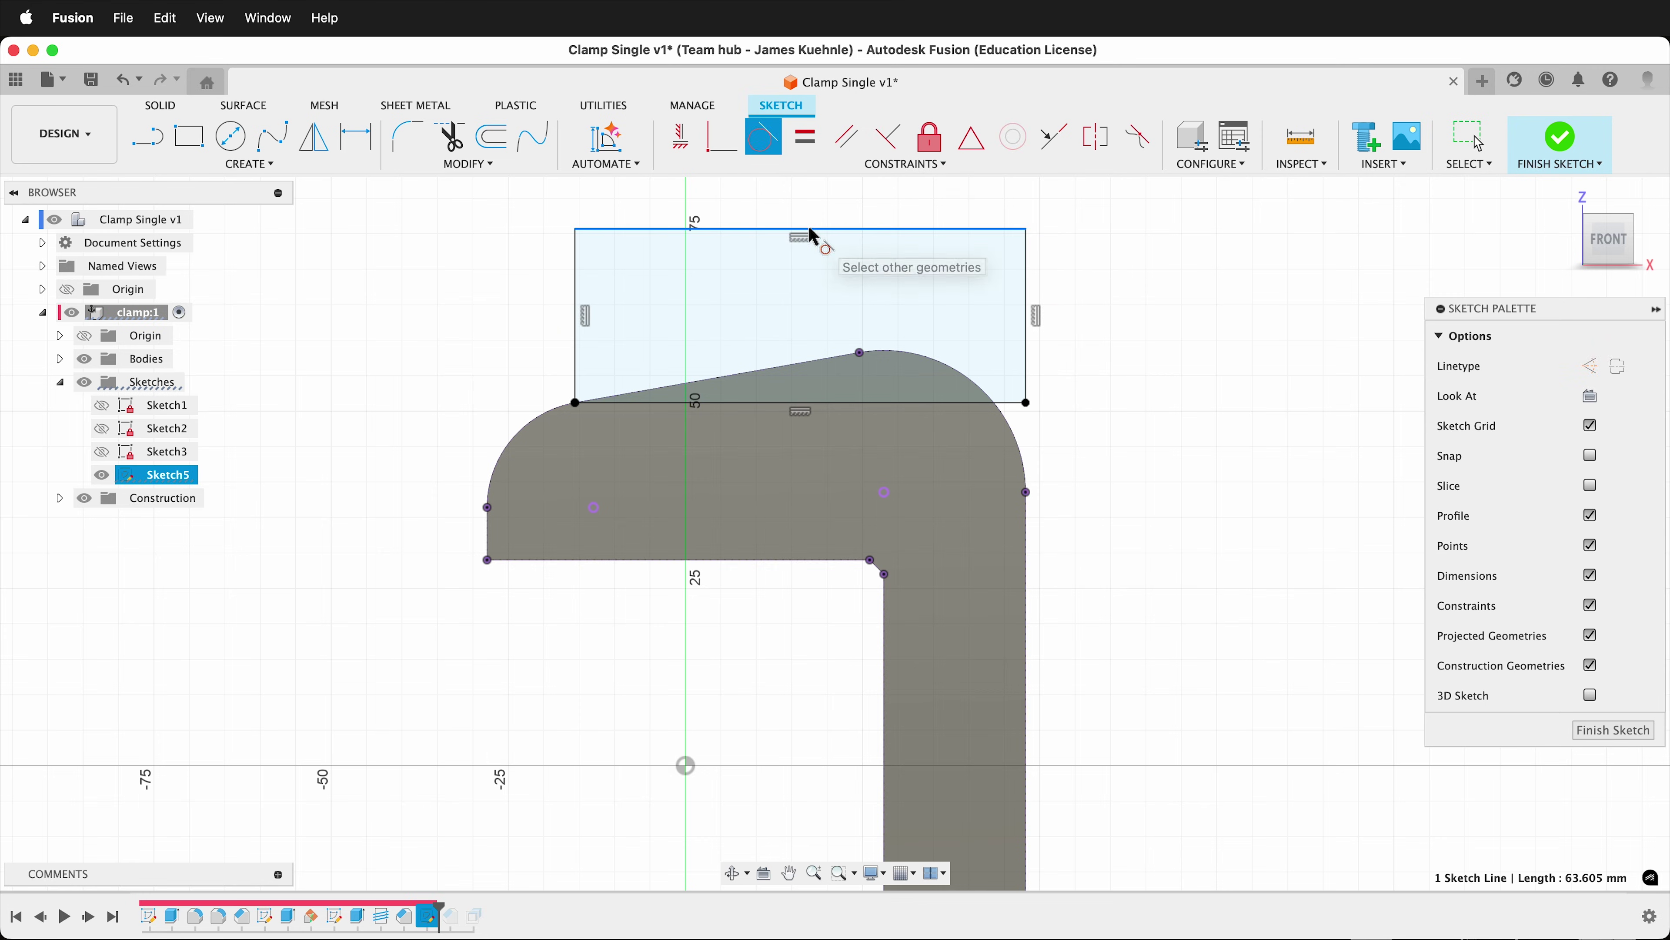
{"action": "left_click", "coordinate": [921, 366]}
Extrude the rectangle profile as a cut through the upper arm with extent type All, flattening its sloped top
{"action": "key", "text": "e"}
{"action": "left_click", "coordinate": [921, 366]}
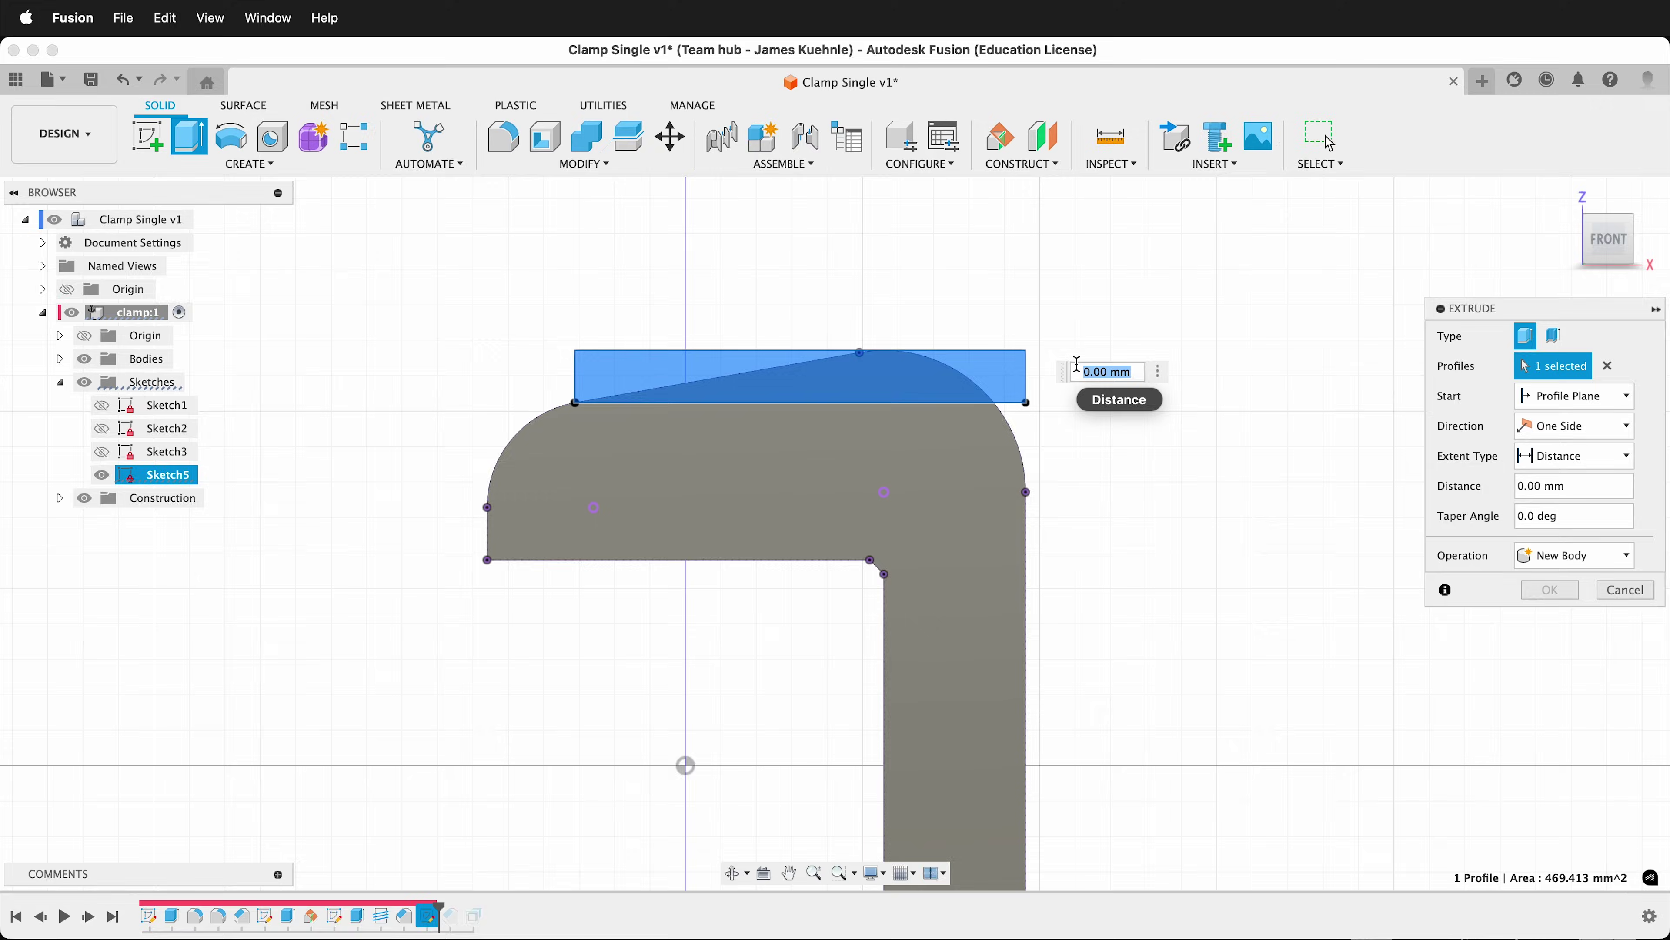
{"action": "middle_click_drag", "start_coordinate": [1231, 300], "coordinate": [1244, 311], "text": "shift"}
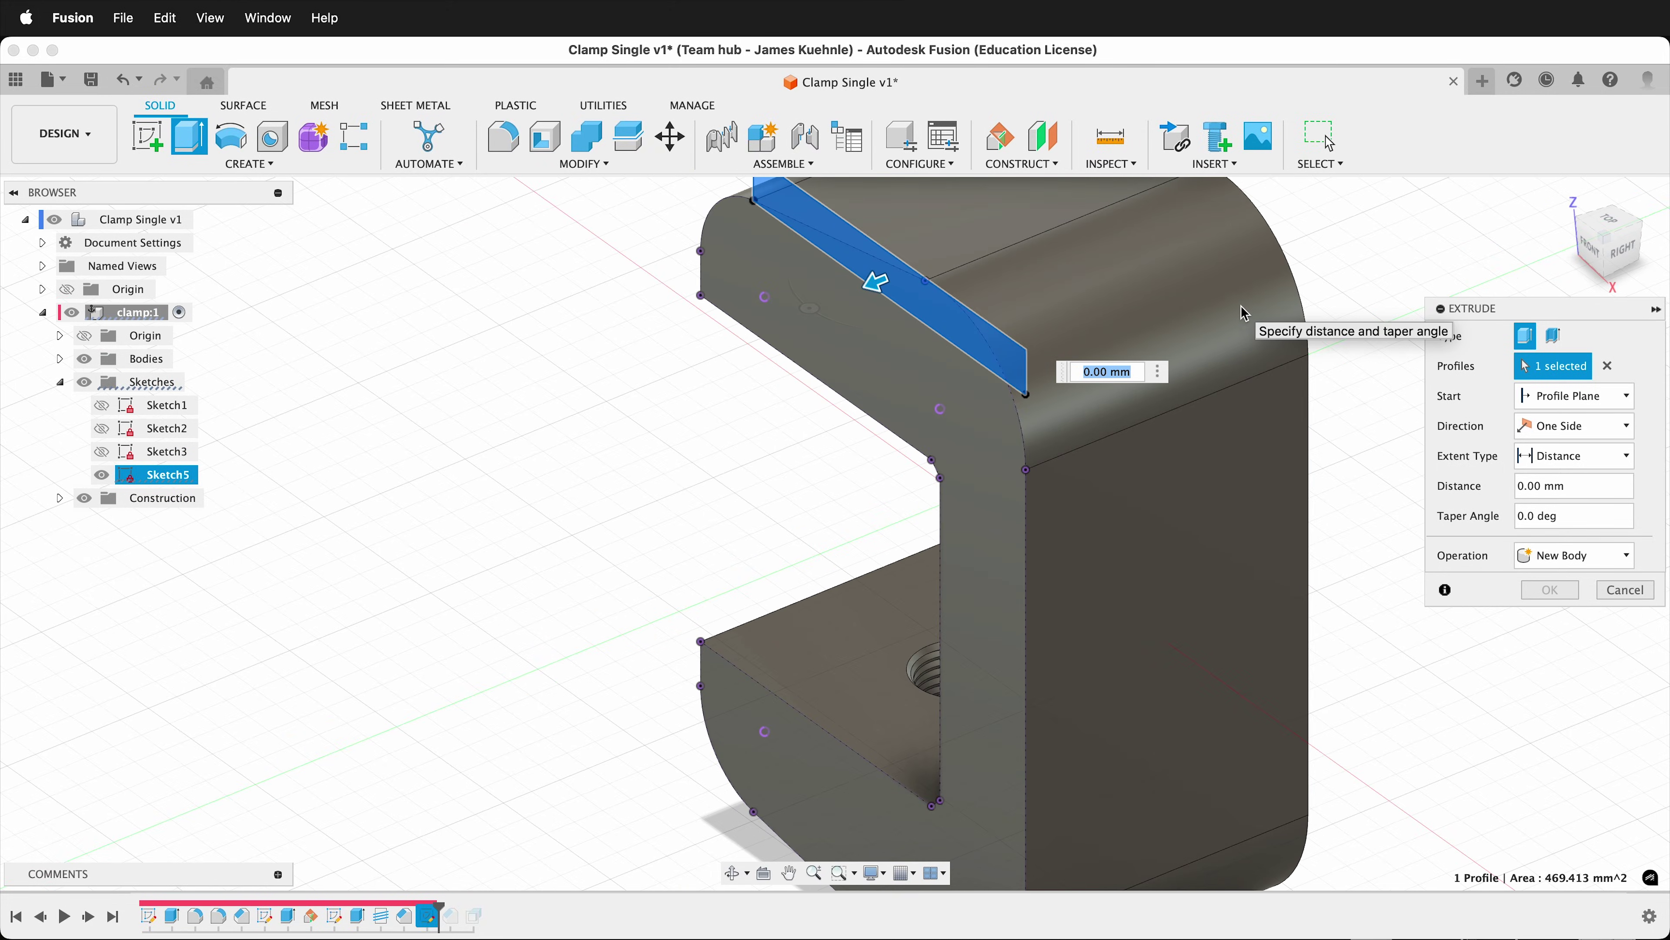
{"action": "left_click_drag", "start_coordinate": [882, 288], "coordinate": [1078, 204]}
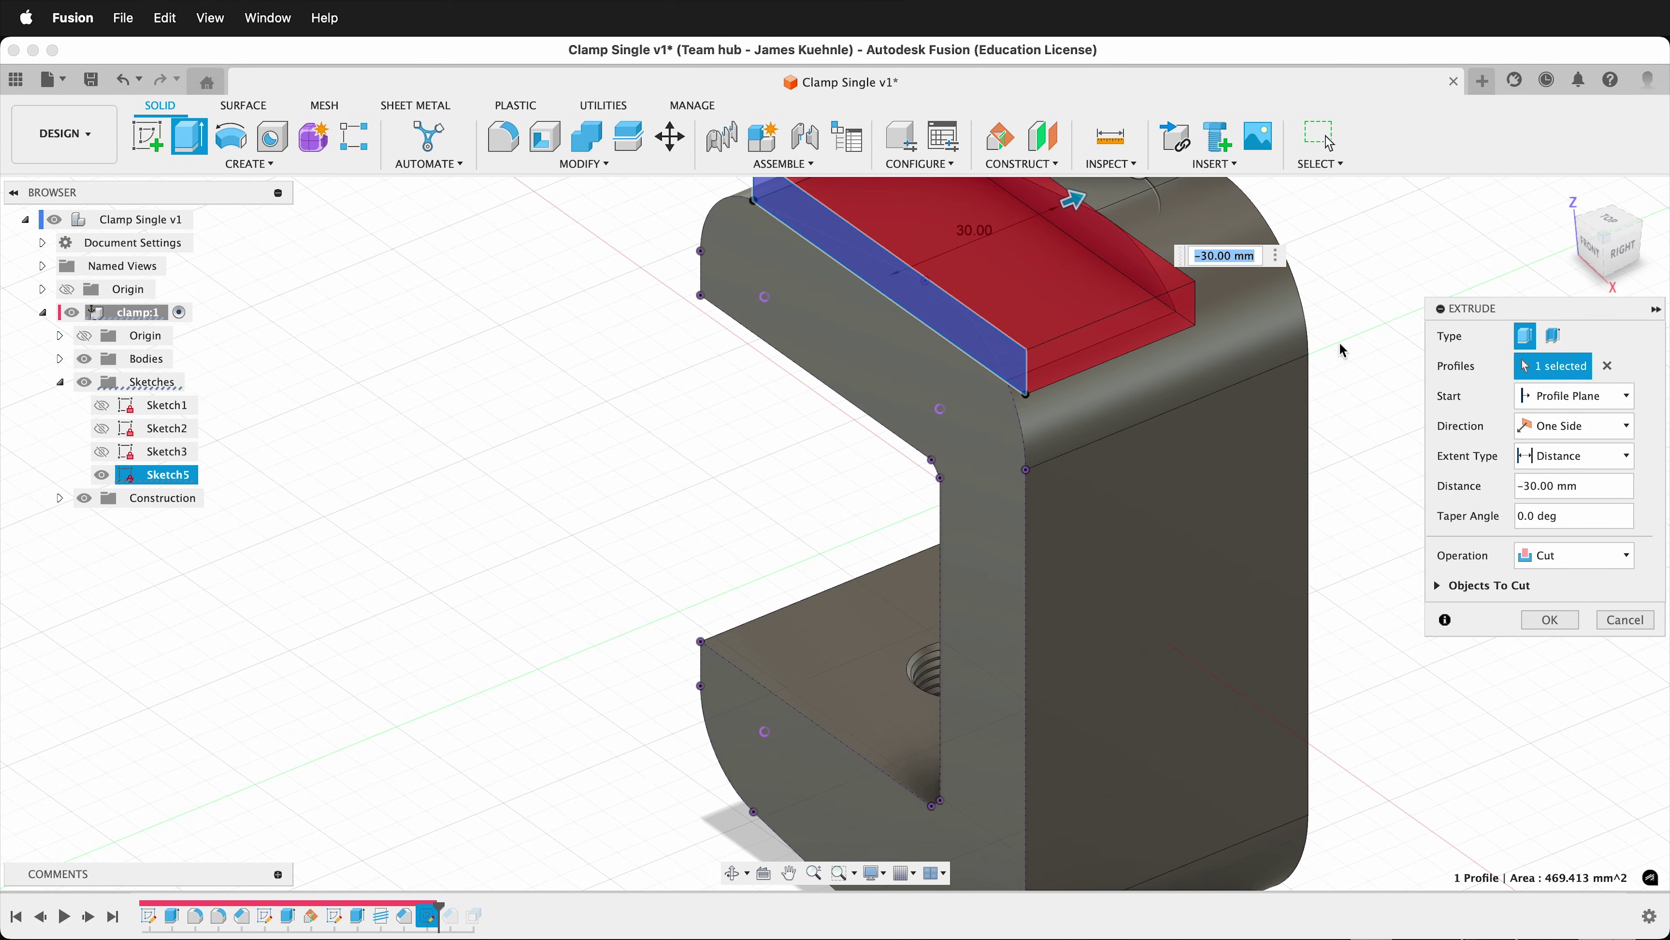
{"action": "left_click", "coordinate": [1611, 455]}
{"action": "left_click", "coordinate": [1592, 505]}
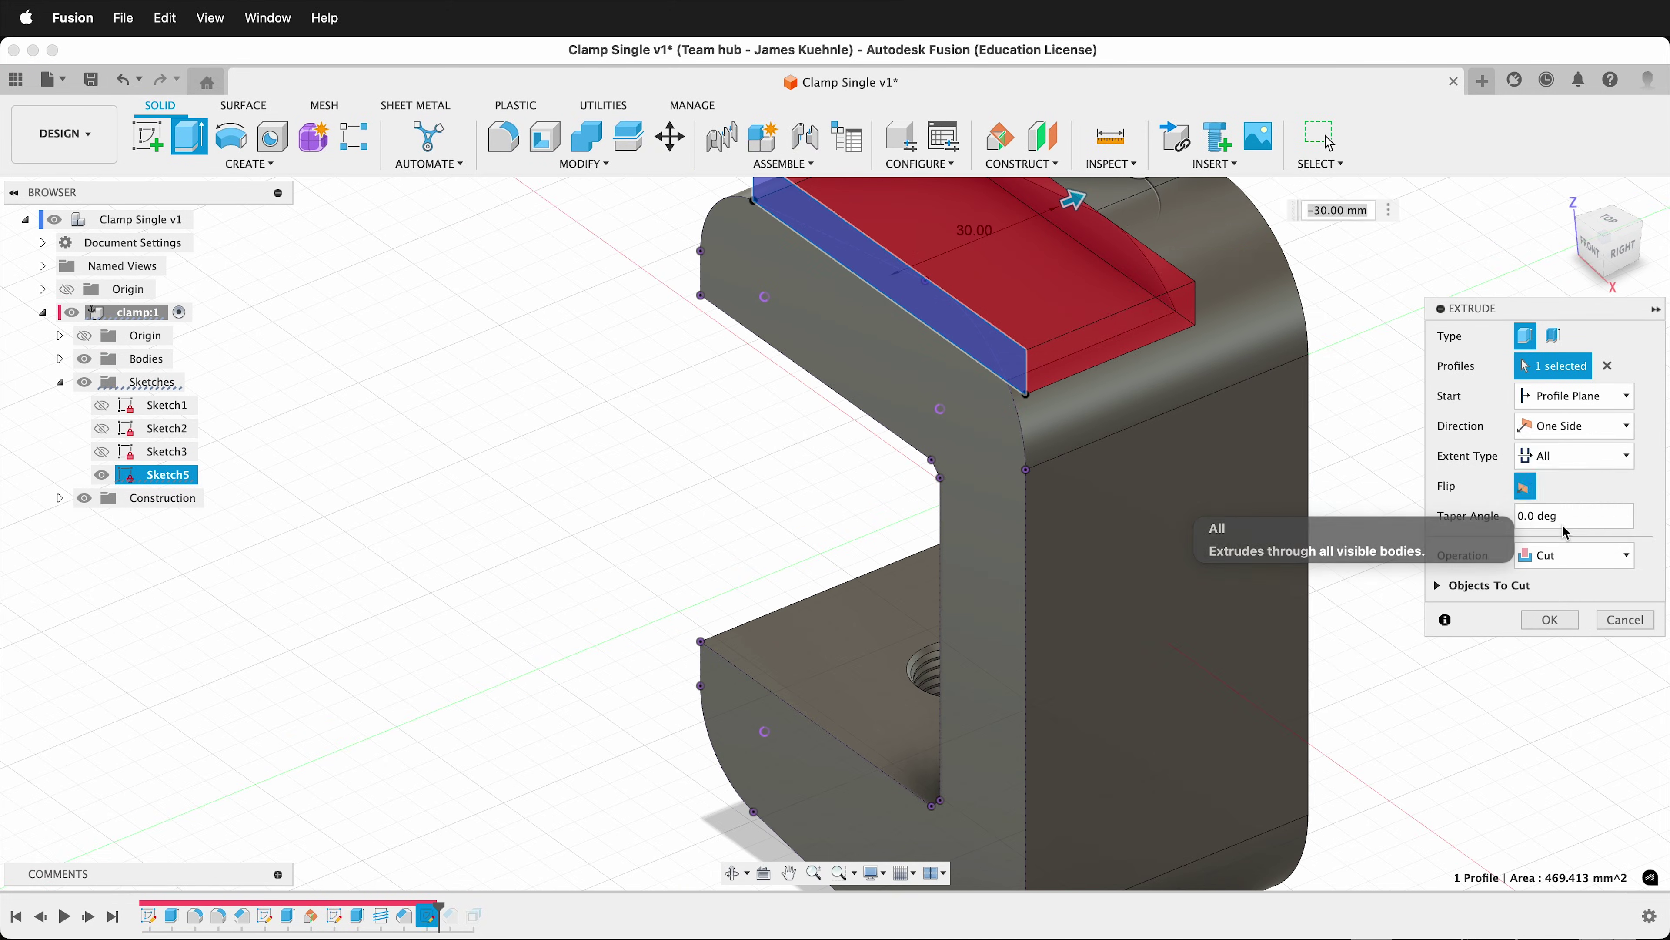
{"action": "left_click", "coordinate": [1549, 619]}
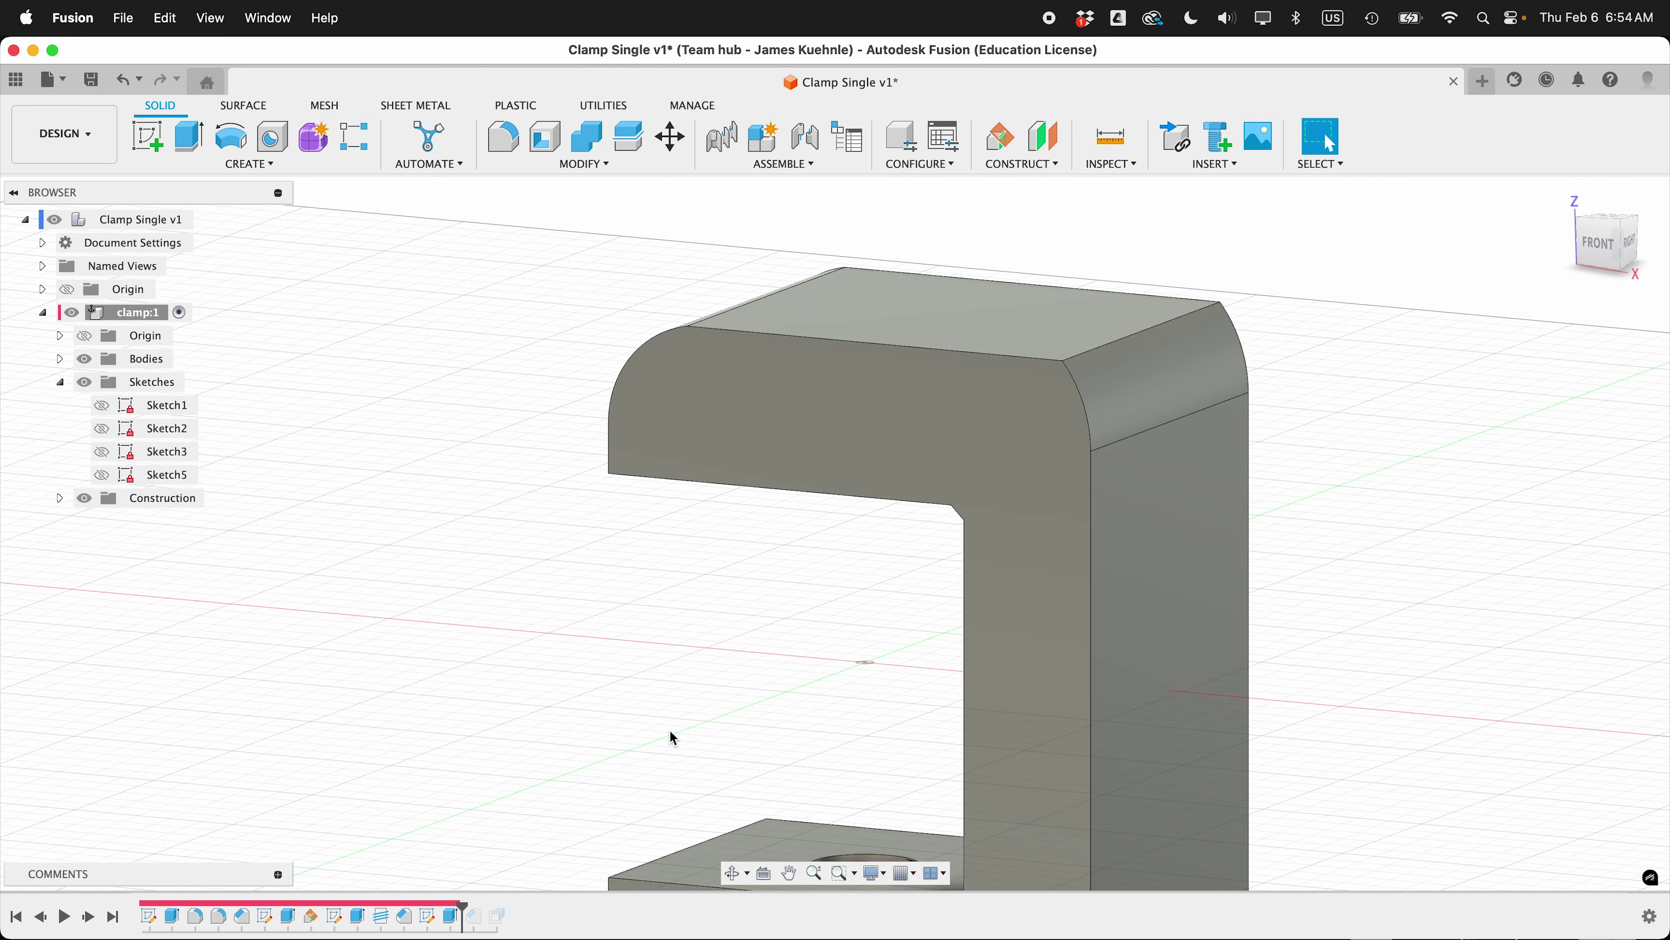
Open the McMaster-Carr component catalogue and show its nuts filtered to the Inch measurement system
{"action": "left_click", "coordinate": [1218, 166]}
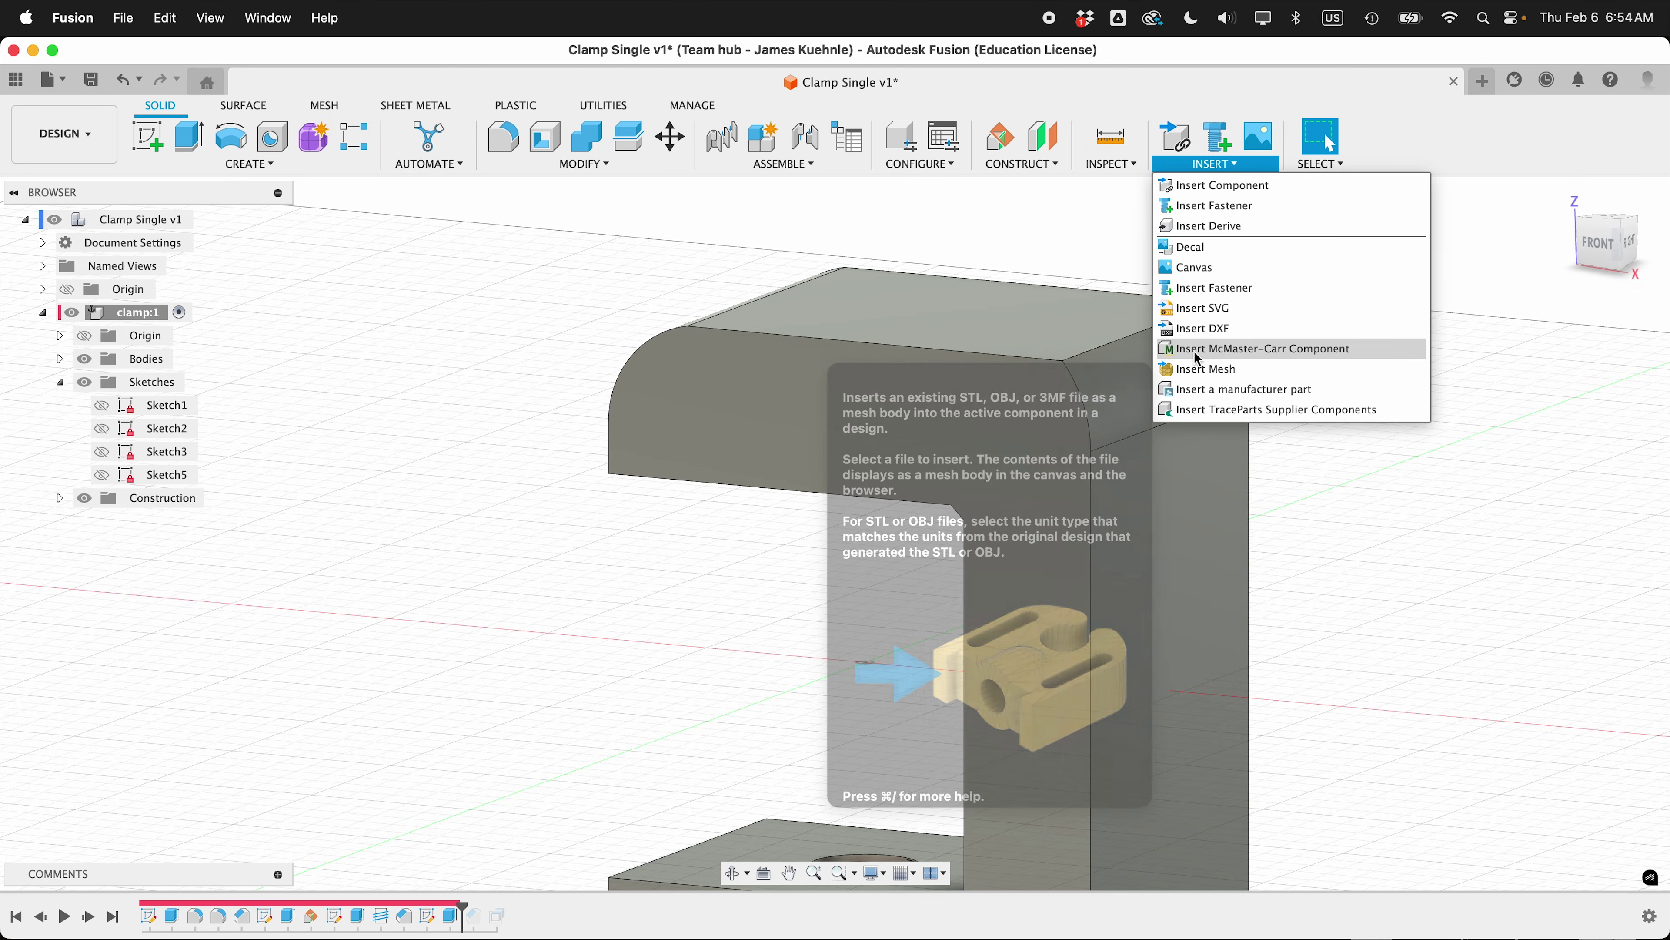
{"action": "left_click", "coordinate": [1200, 350]}
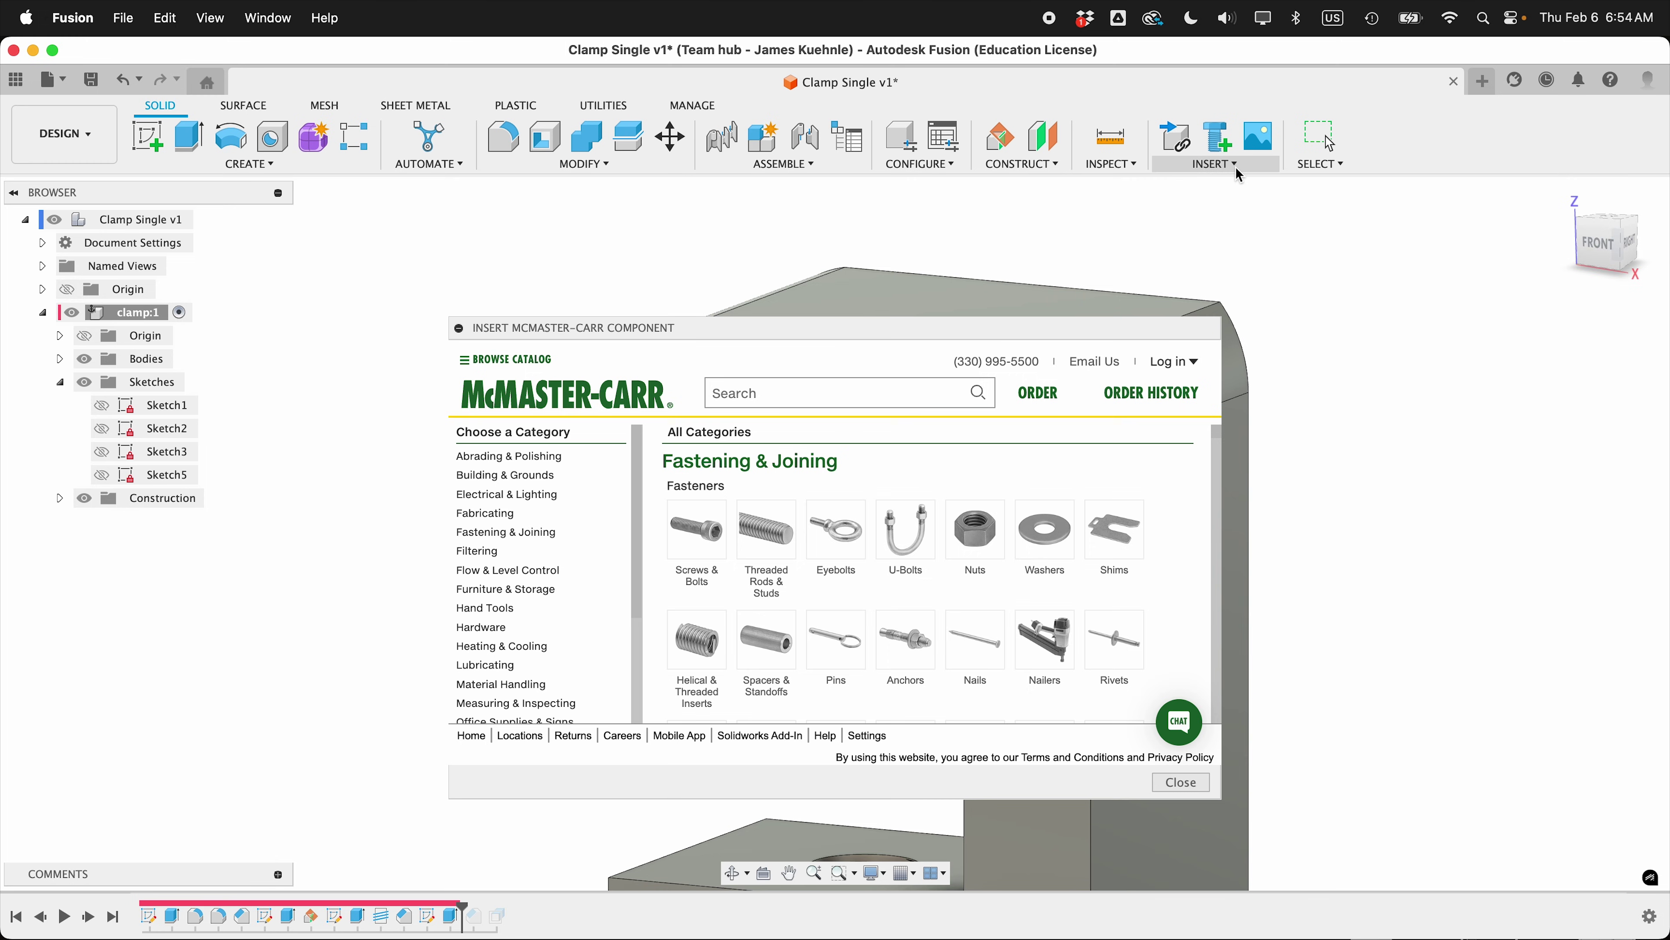
{"action": "left_click", "coordinate": [977, 546]}
{"action": "left_click", "coordinate": [599, 479]}
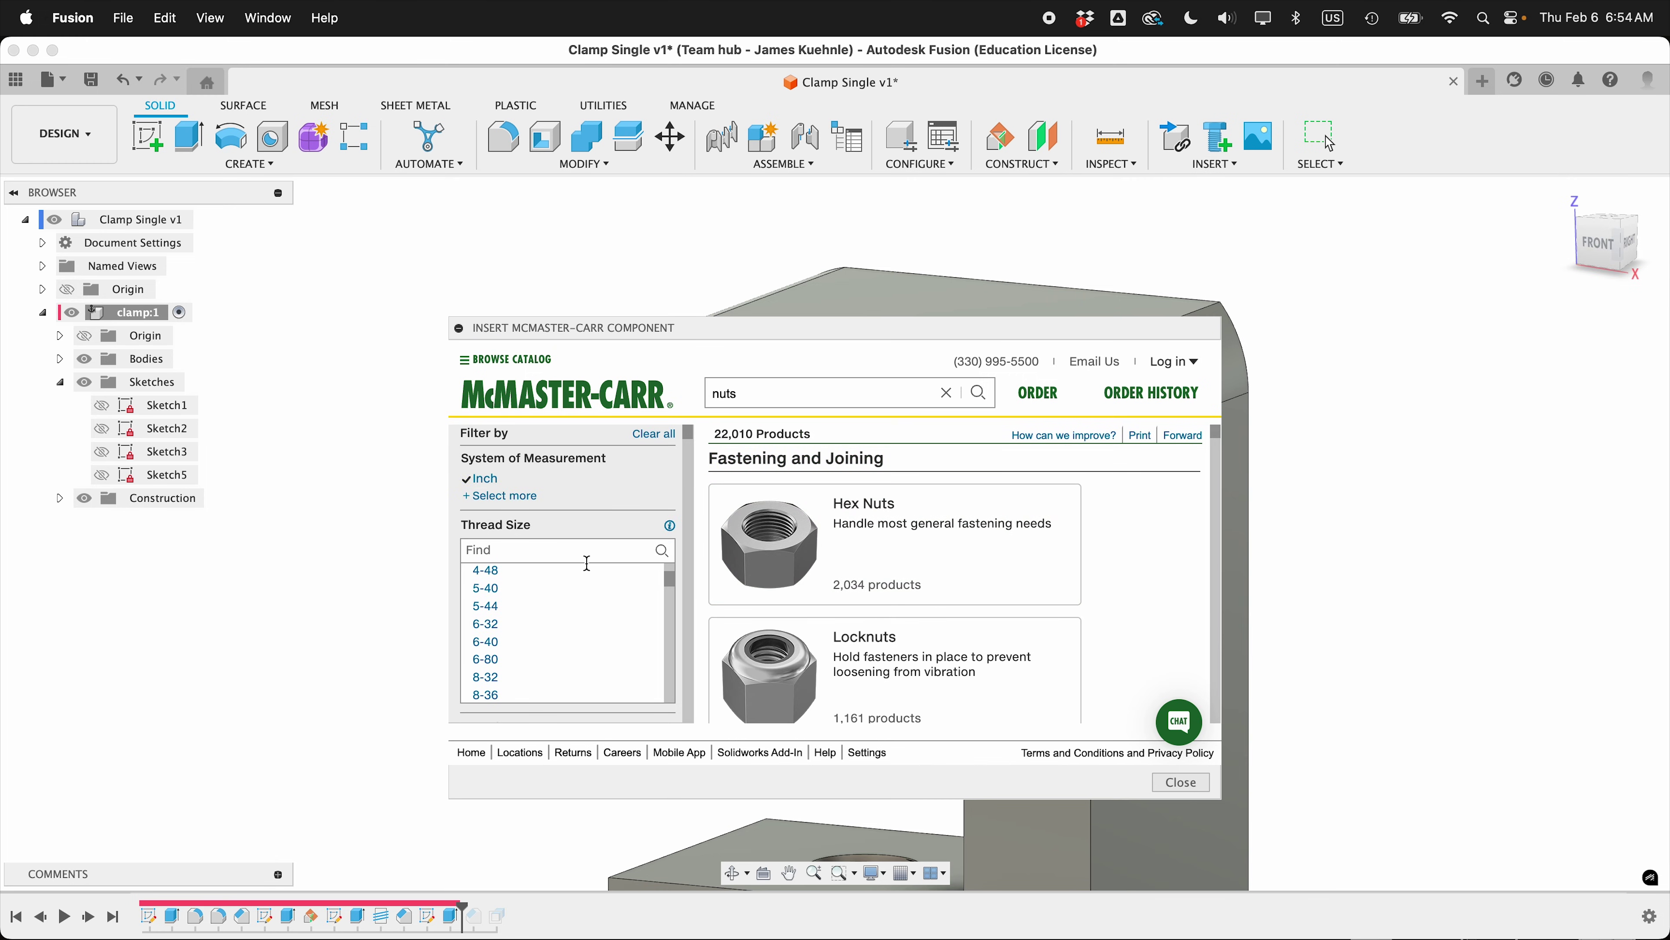
Narrow the nuts to Square Nuts with a 1/4"-20 thread size
{"action": "scroll", "coordinate": [855, 560], "scroll_direction": "down", "scroll_amount": 5}
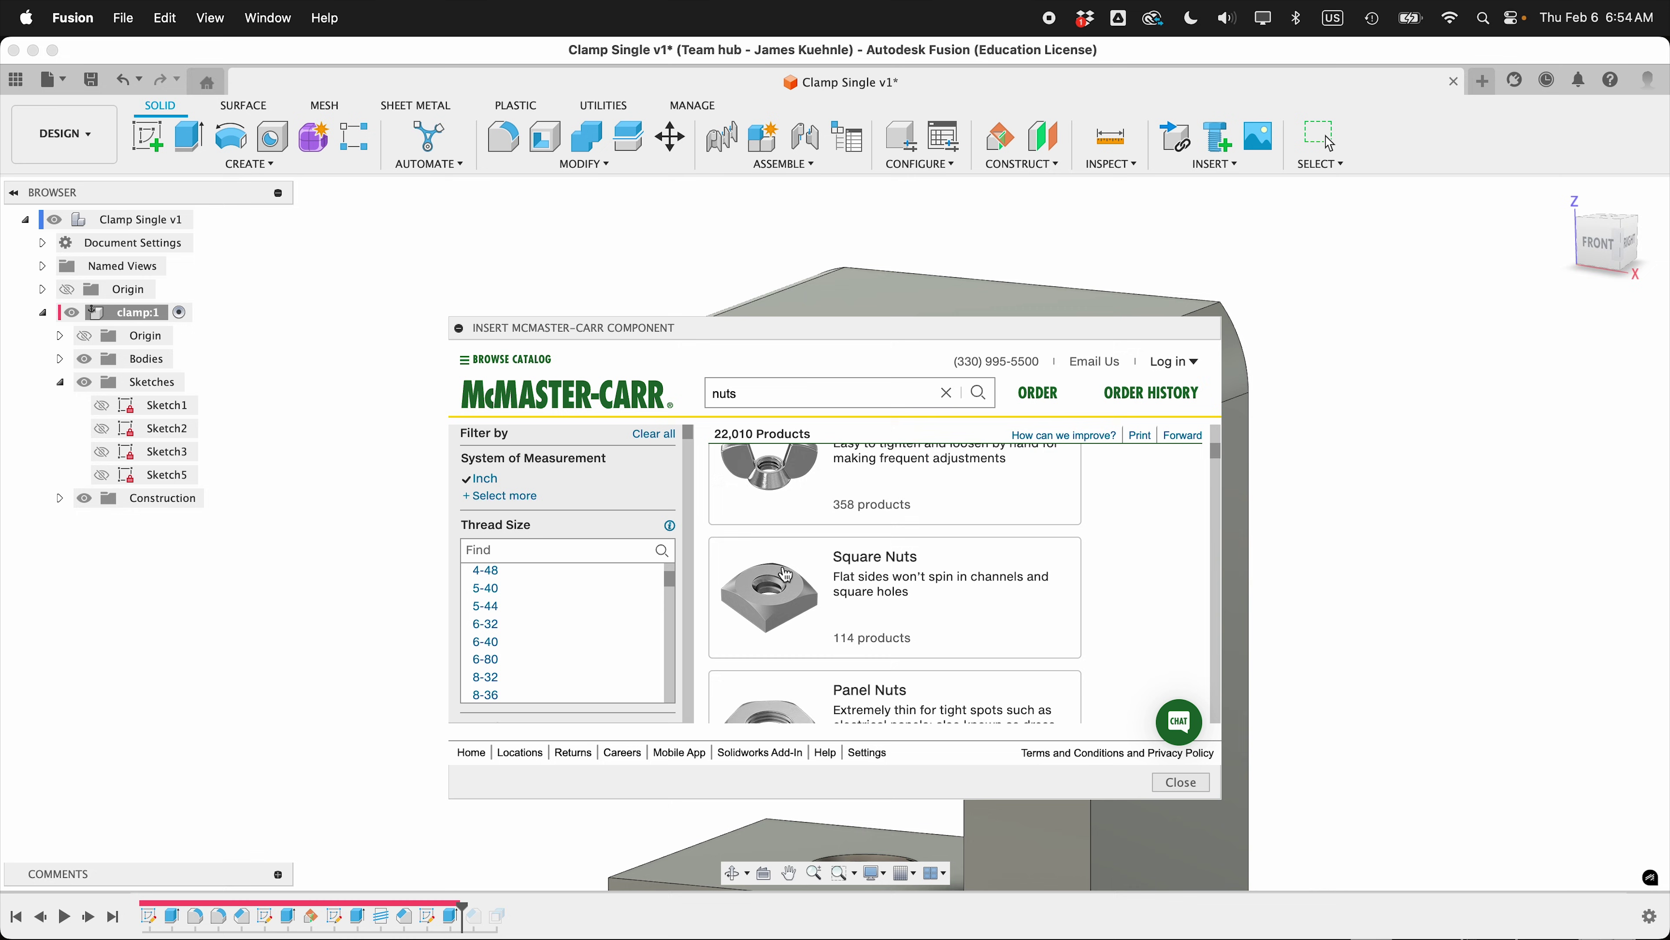
{"action": "left_click", "coordinate": [776, 474]}
{"action": "scroll", "coordinate": [526, 632], "scroll_direction": "down", "scroll_amount": 2}
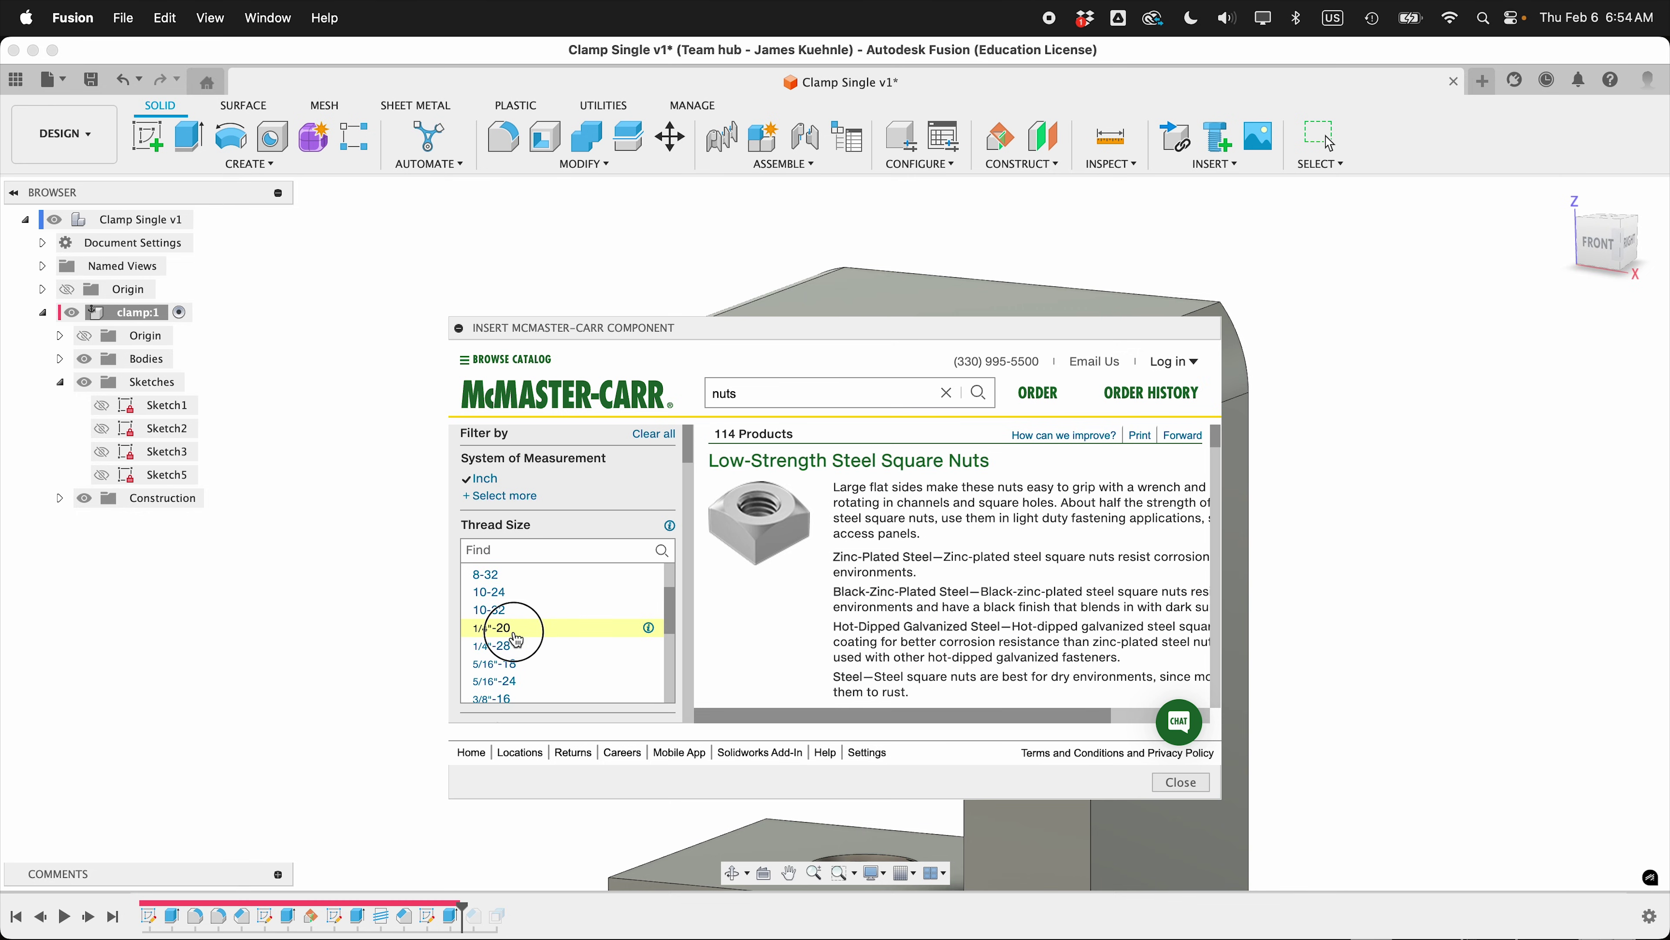
{"action": "left_click", "coordinate": [517, 639]}
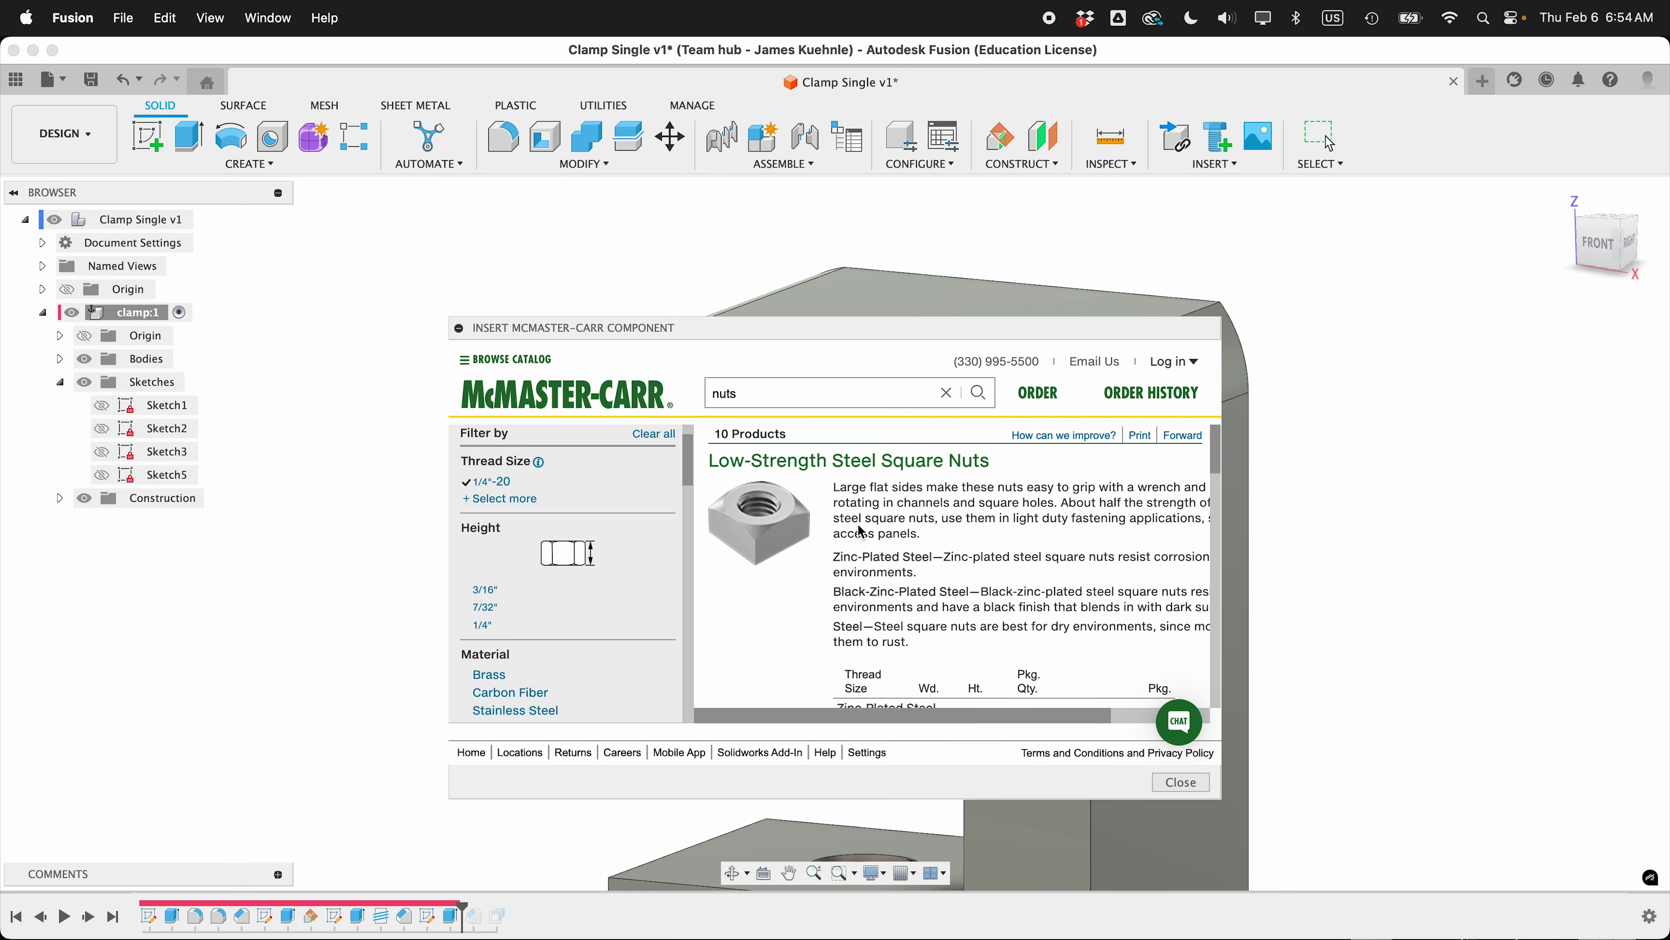
Download the zinc-plated low-strength steel square nut 94855A247 into the design as a 3-D STEP model without threads
{"action": "scroll", "coordinate": [861, 531], "scroll_direction": "down", "scroll_amount": 3}
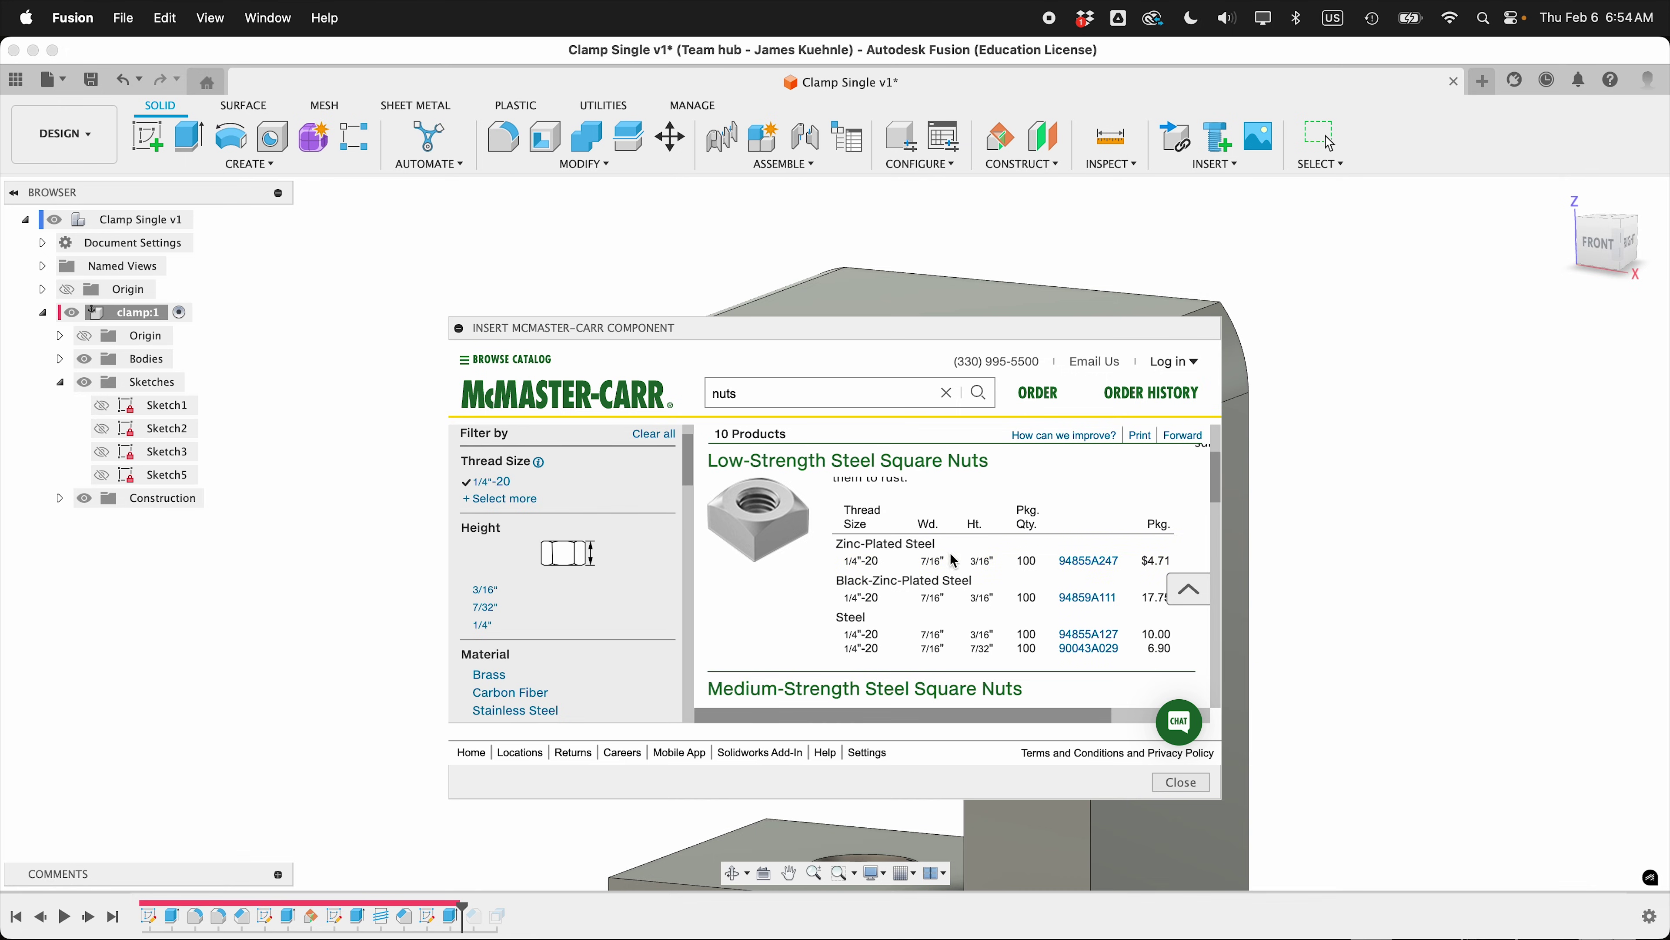
{"action": "left_click", "coordinate": [1085, 559]}
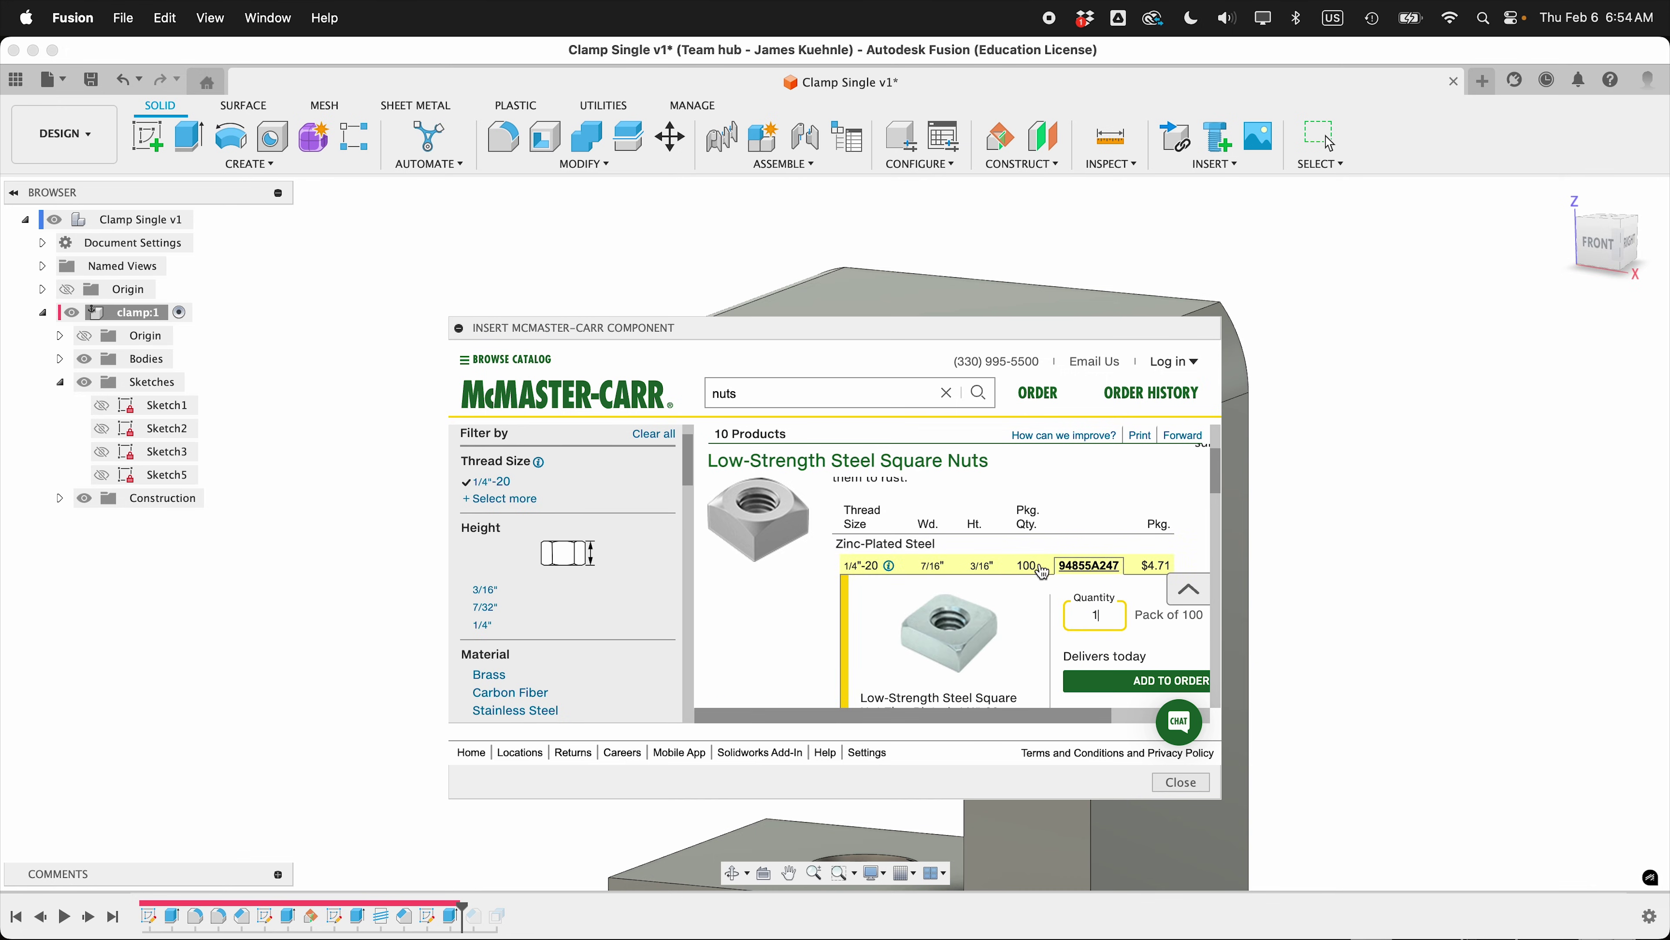
{"action": "left_click", "coordinate": [1096, 612]}
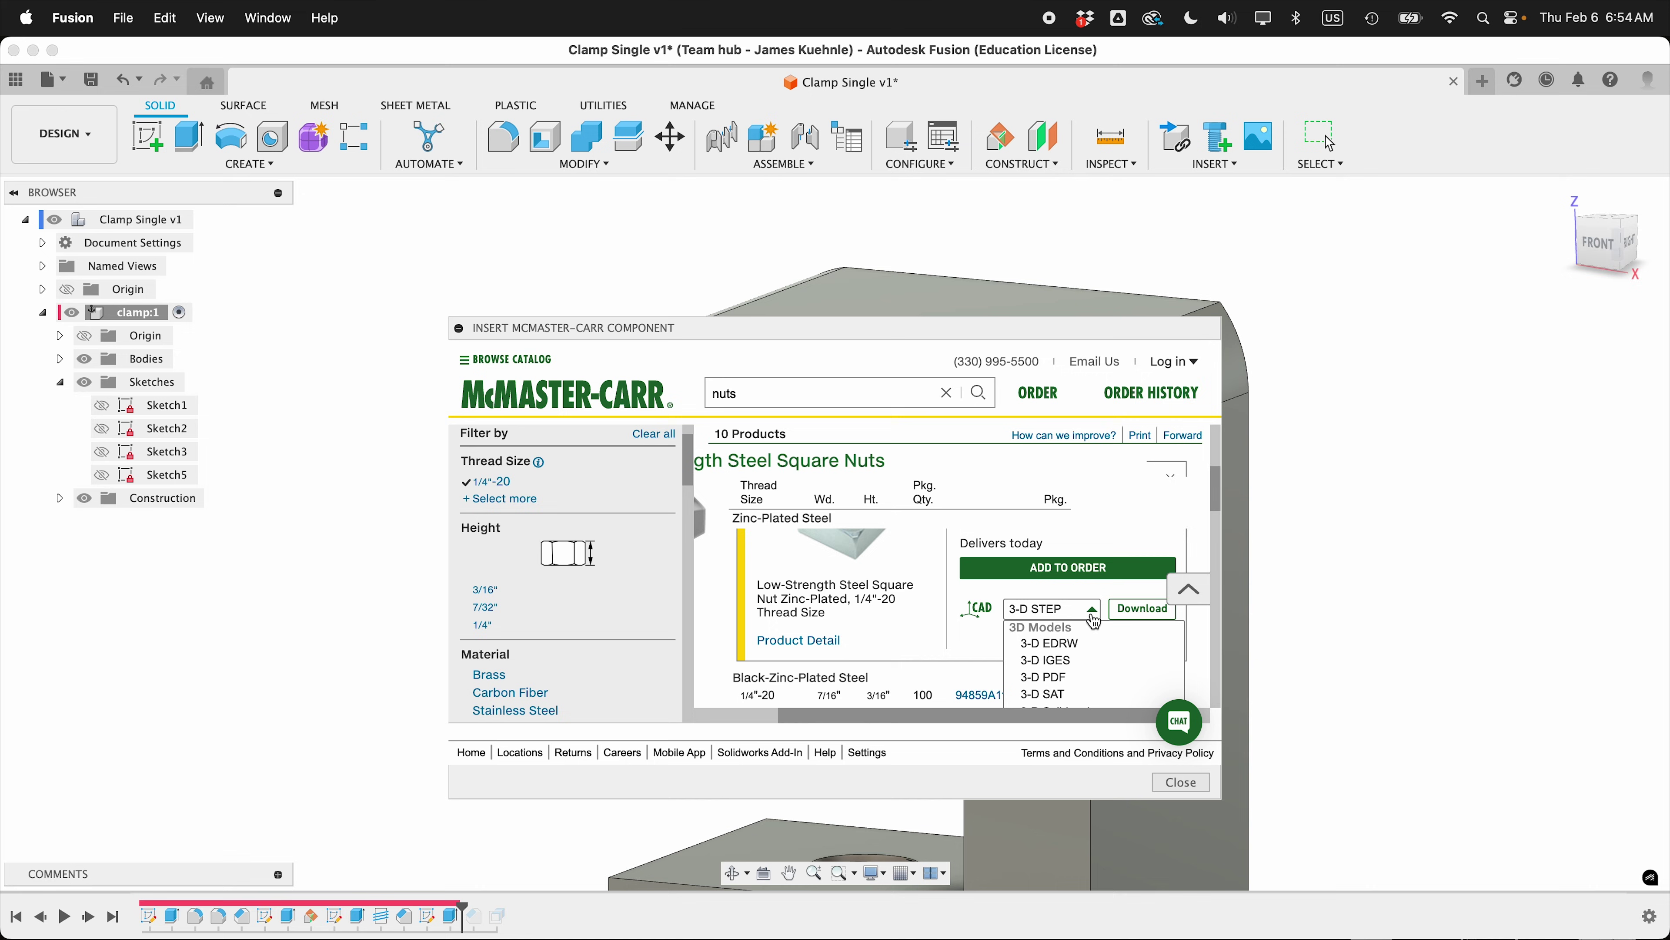
{"action": "scroll", "coordinate": [993, 631], "scroll_direction": "down", "scroll_amount": 3}
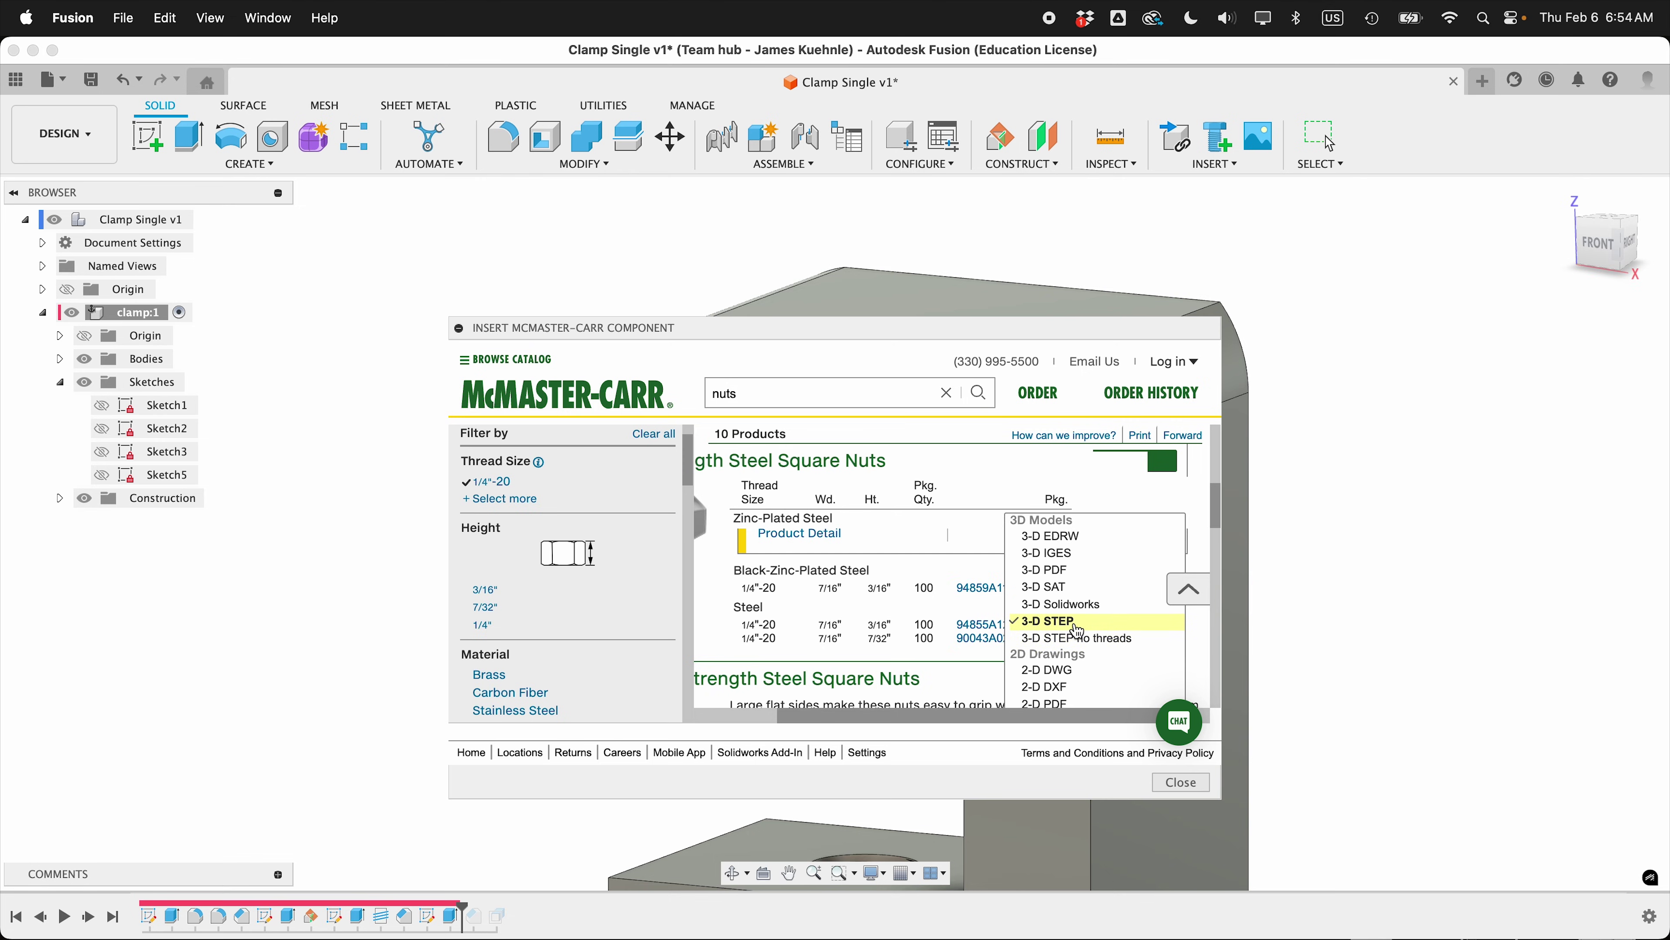
{"action": "left_click", "coordinate": [1056, 639]}
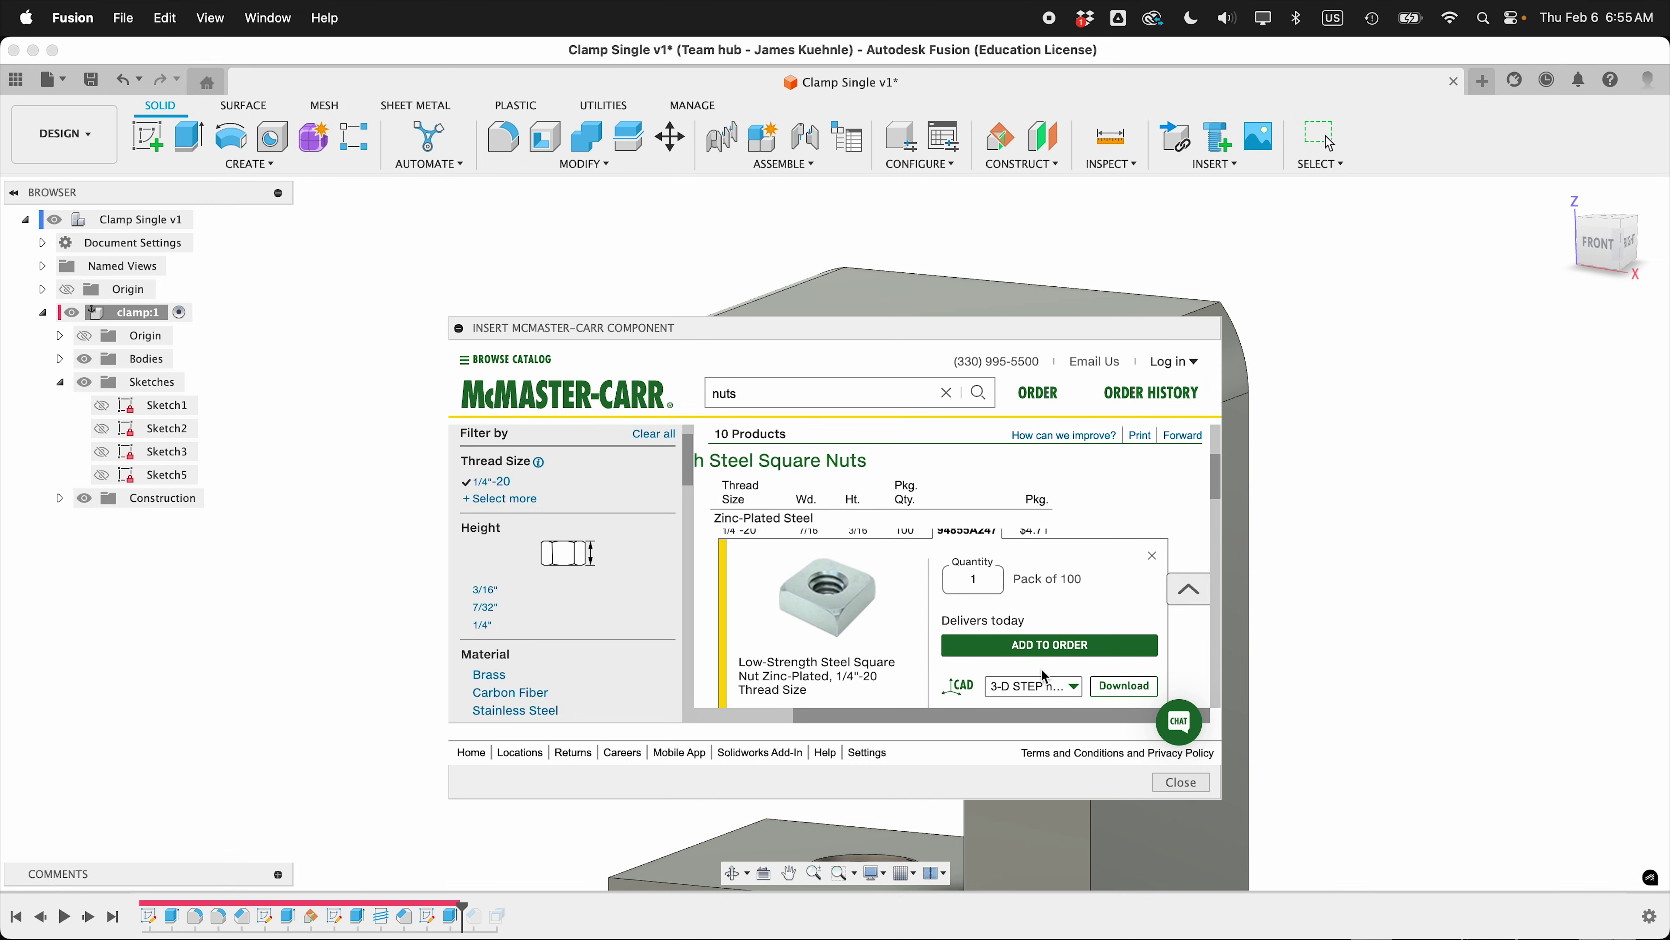
{"action": "left_click", "coordinate": [1138, 690]}
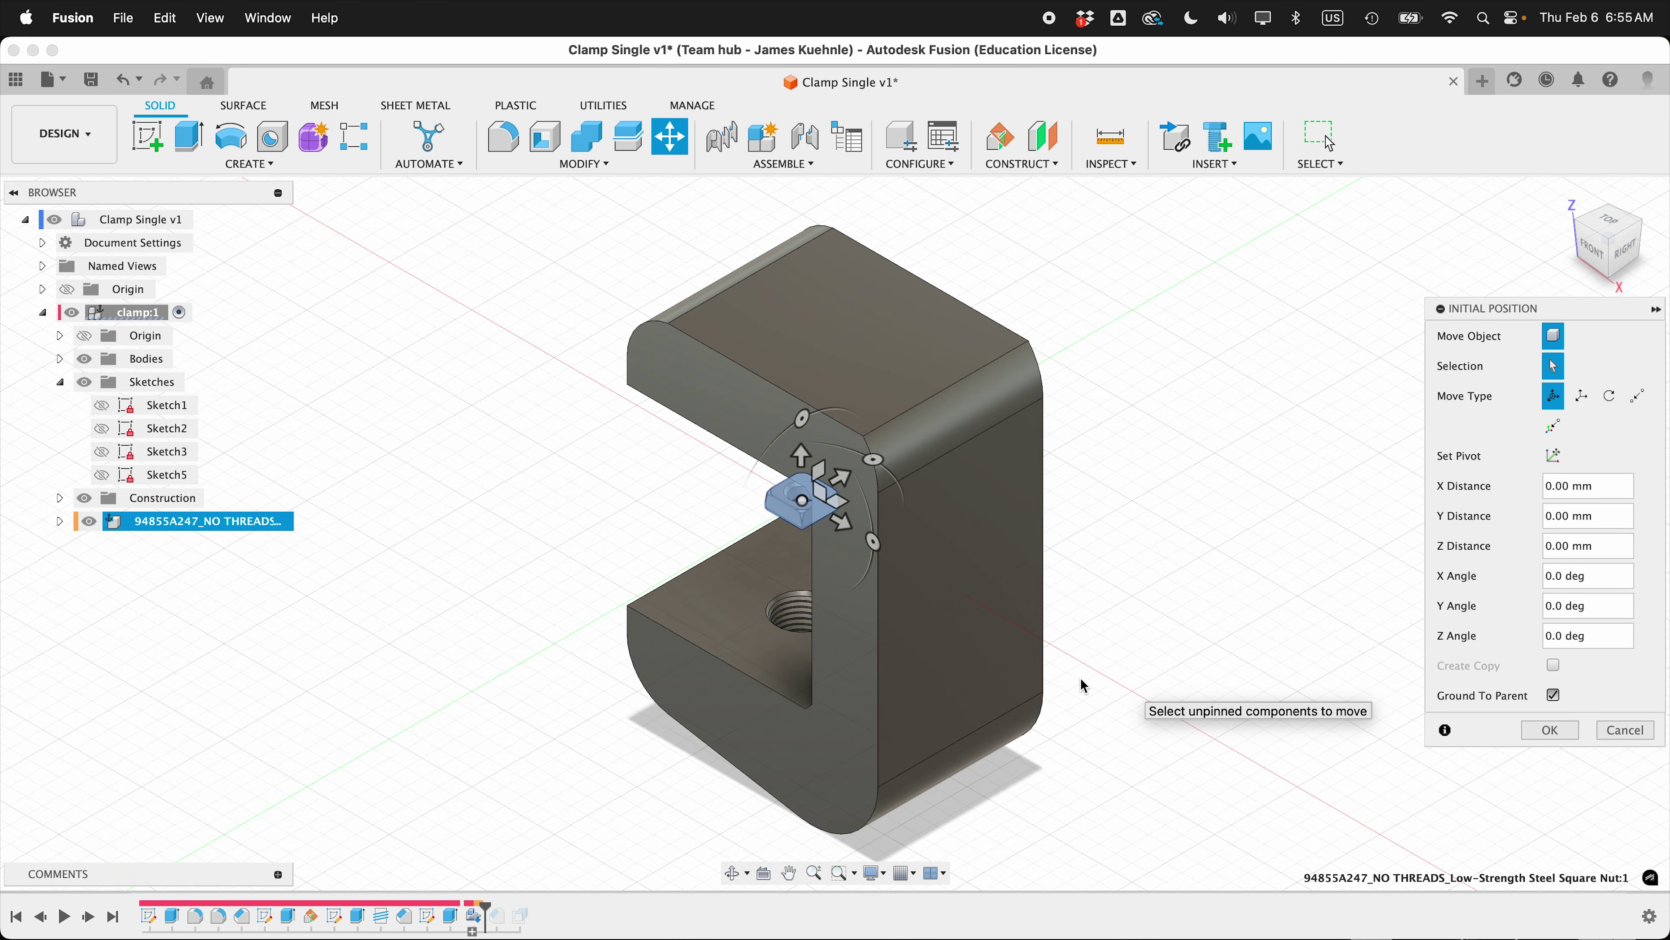
Accept the initial position of the inserted nut without moving or rotating it
{"action": "scroll", "coordinate": [797, 498], "scroll_direction": "up", "scroll_amount": 5}
{"action": "scroll", "coordinate": [719, 531], "scroll_direction": "down", "scroll_amount": 5}
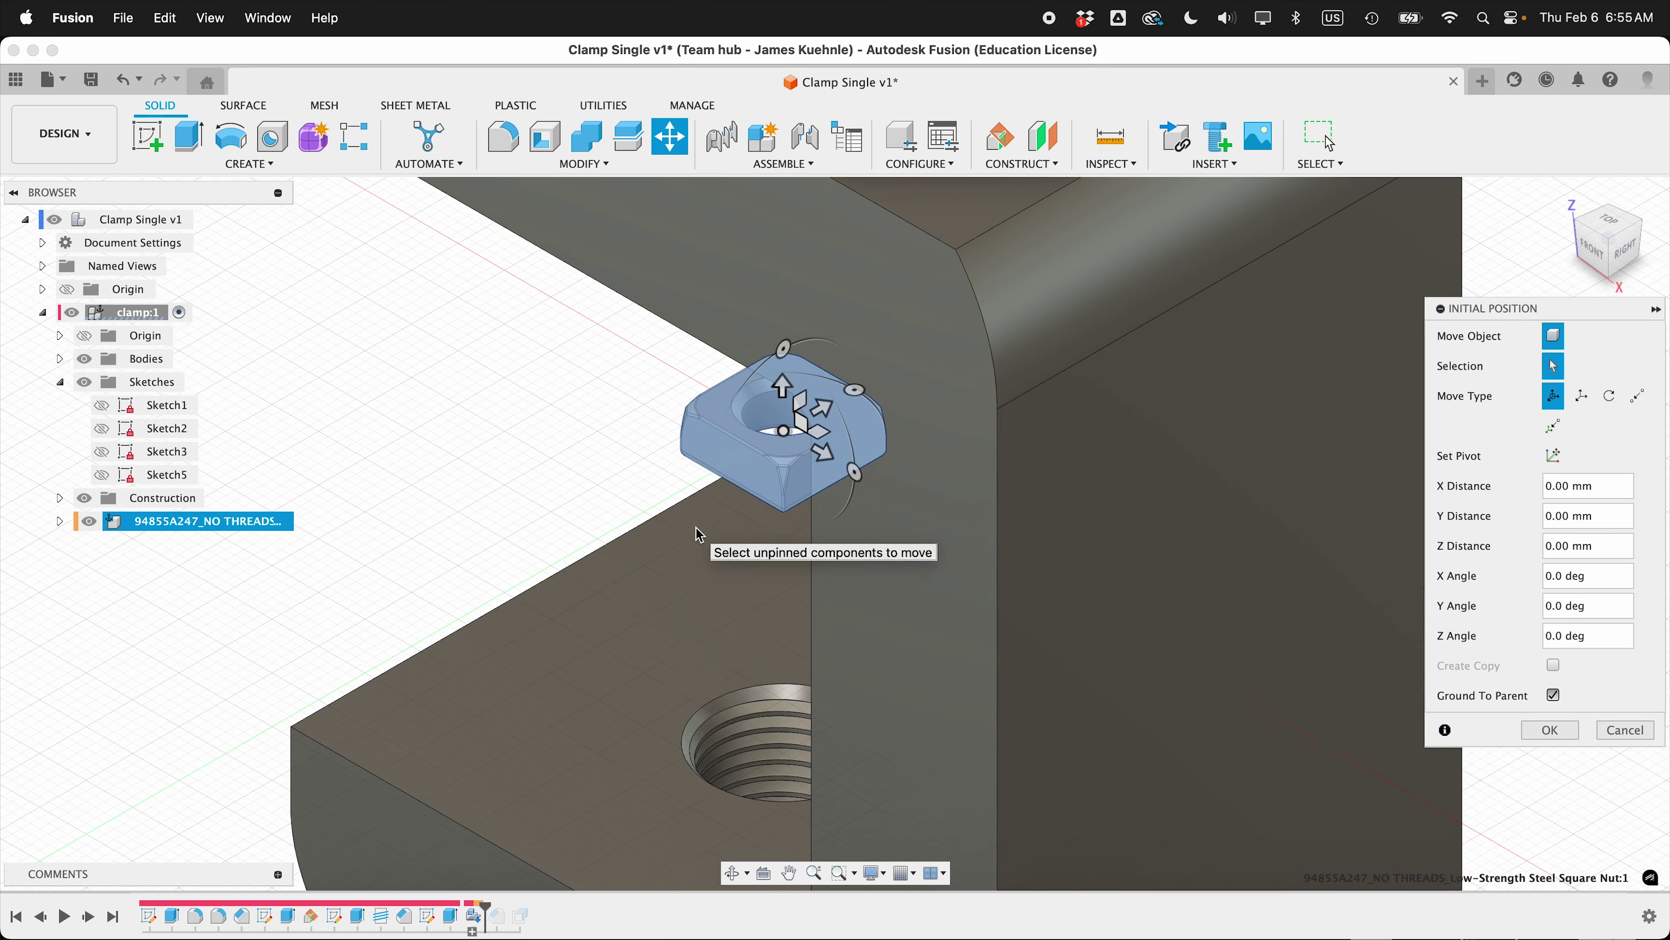
{"action": "scroll", "coordinate": [716, 525], "scroll_direction": "down", "scroll_amount": 3, "text": "shift"}
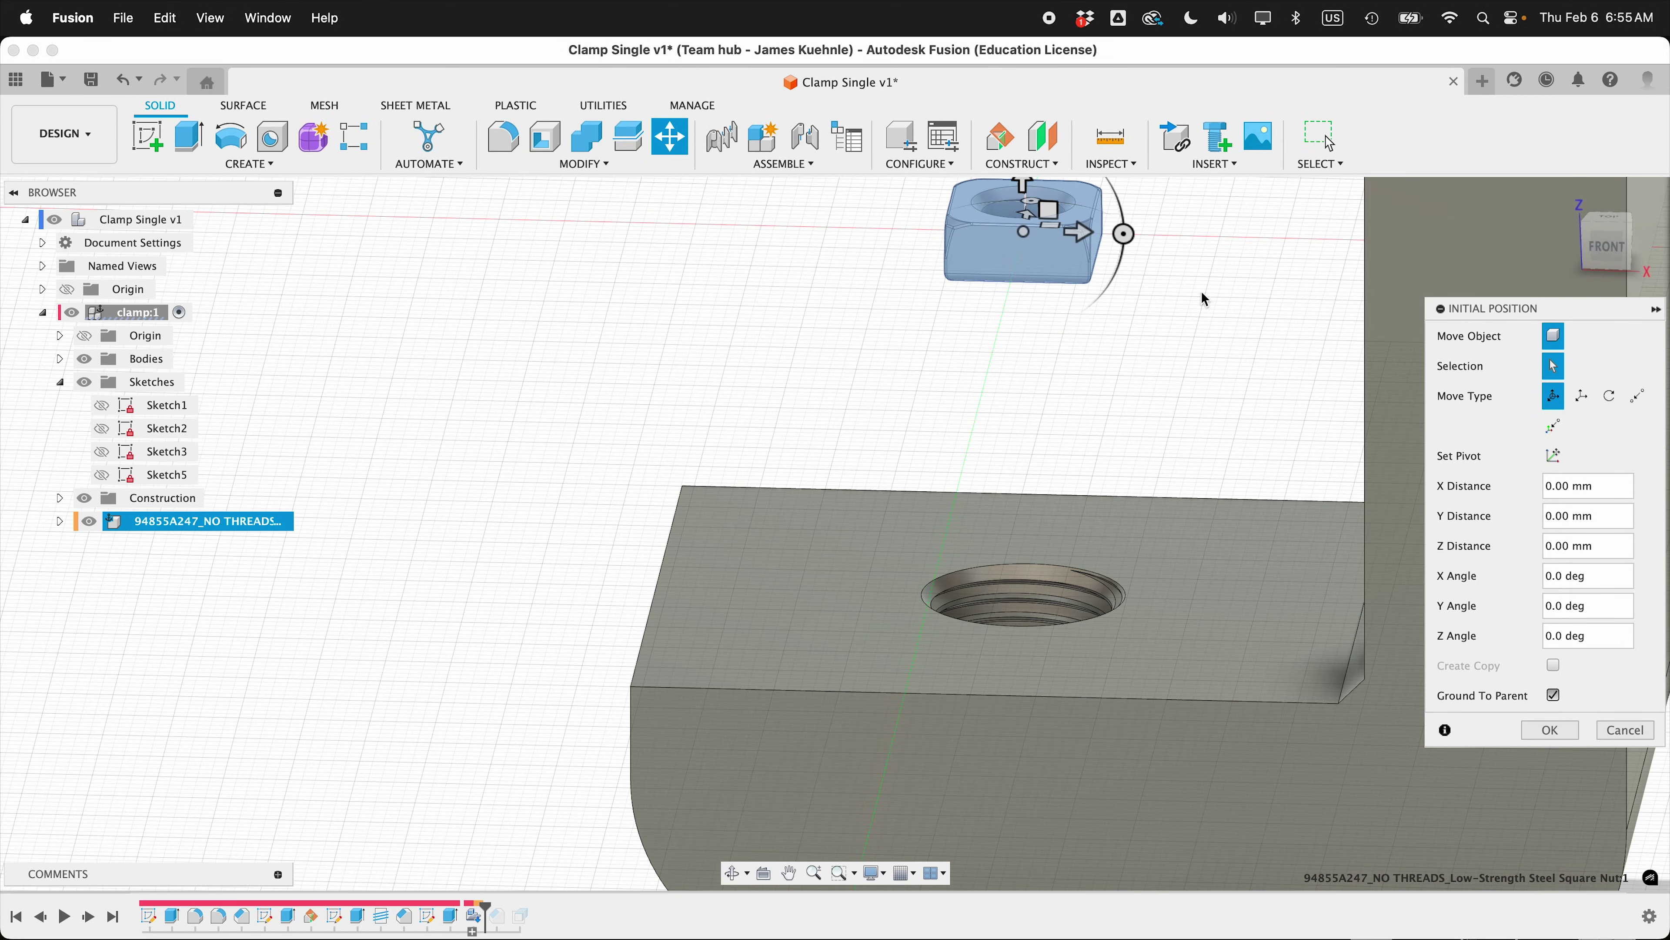
{"action": "left_click", "coordinate": [1555, 729]}
{"action": "scroll", "coordinate": [1122, 555], "scroll_direction": "down", "scroll_amount": 3}
{"action": "scroll", "coordinate": [1123, 555], "scroll_direction": "up", "scroll_amount": 3}
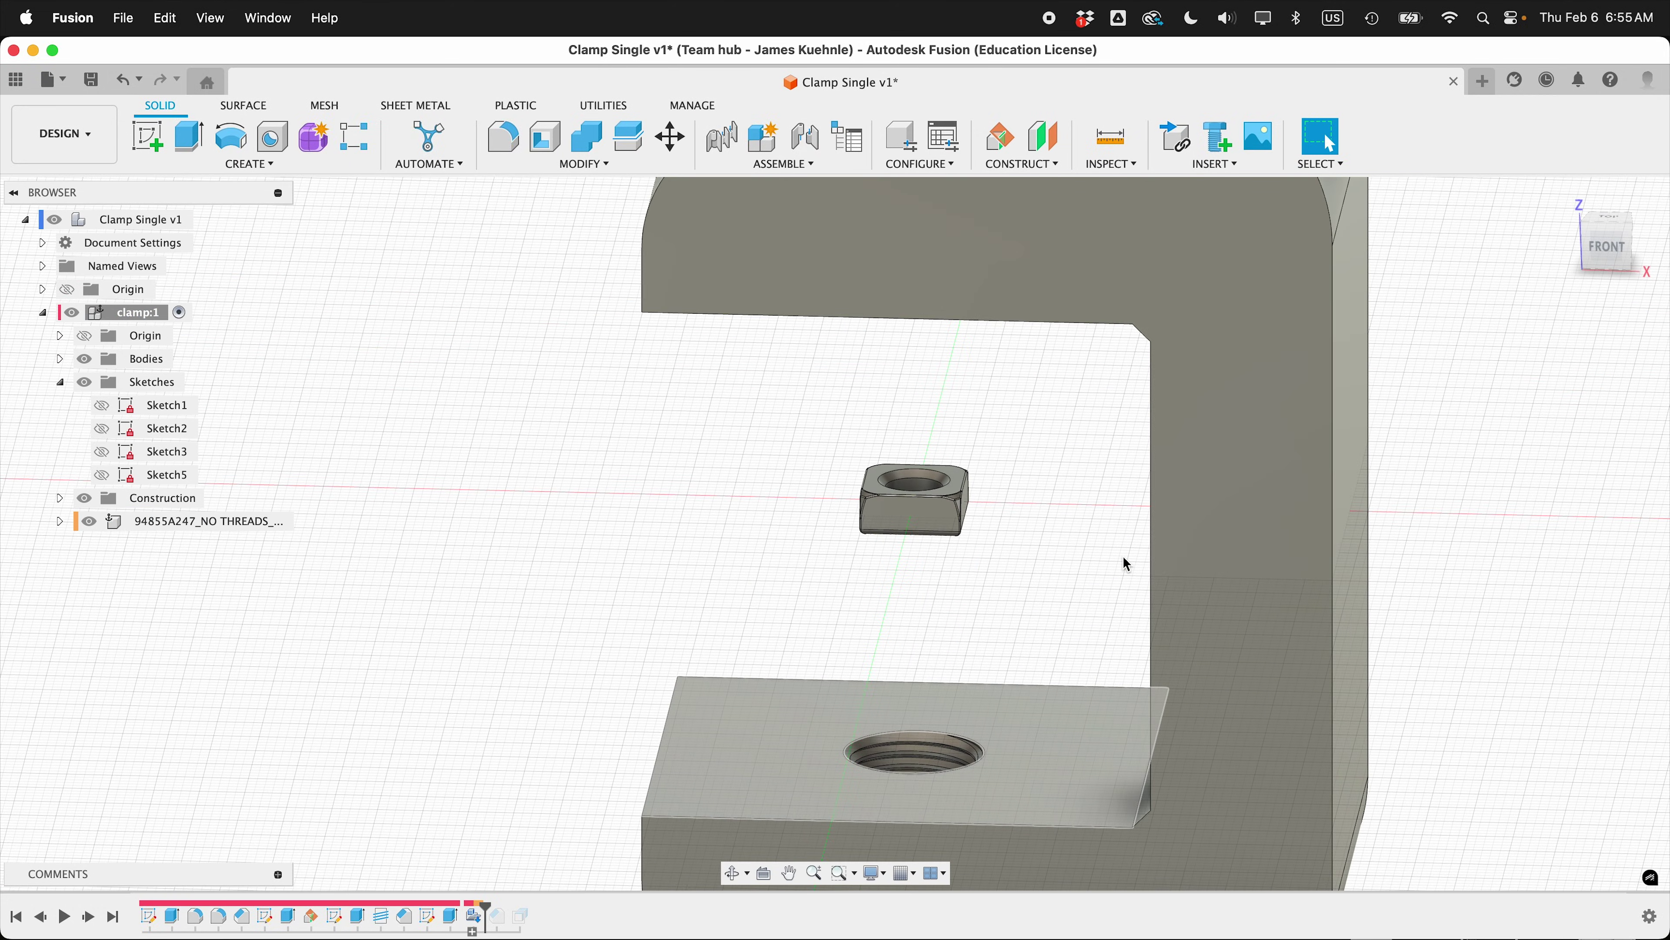
Start a joint from the upper centre of the nut's hole to the centre of the upper arm's flat top face
{"action": "scroll", "coordinate": [1123, 555], "scroll_direction": "right", "scroll_amount": 5, "text": "shift"}
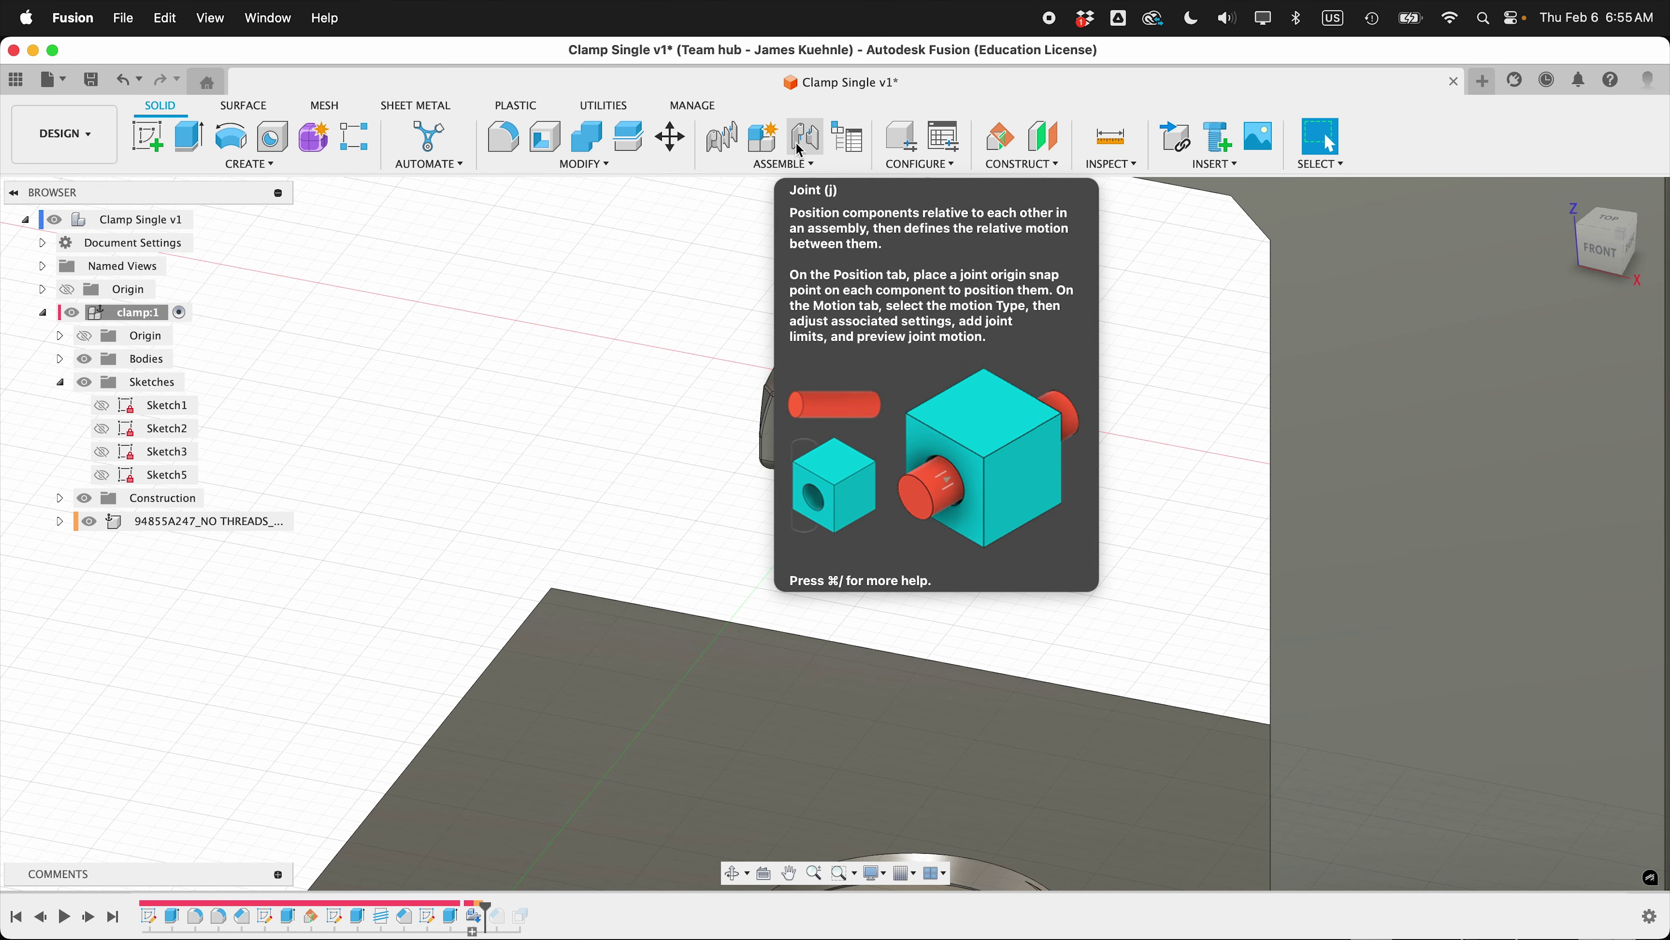
{"action": "left_click", "coordinate": [800, 138]}
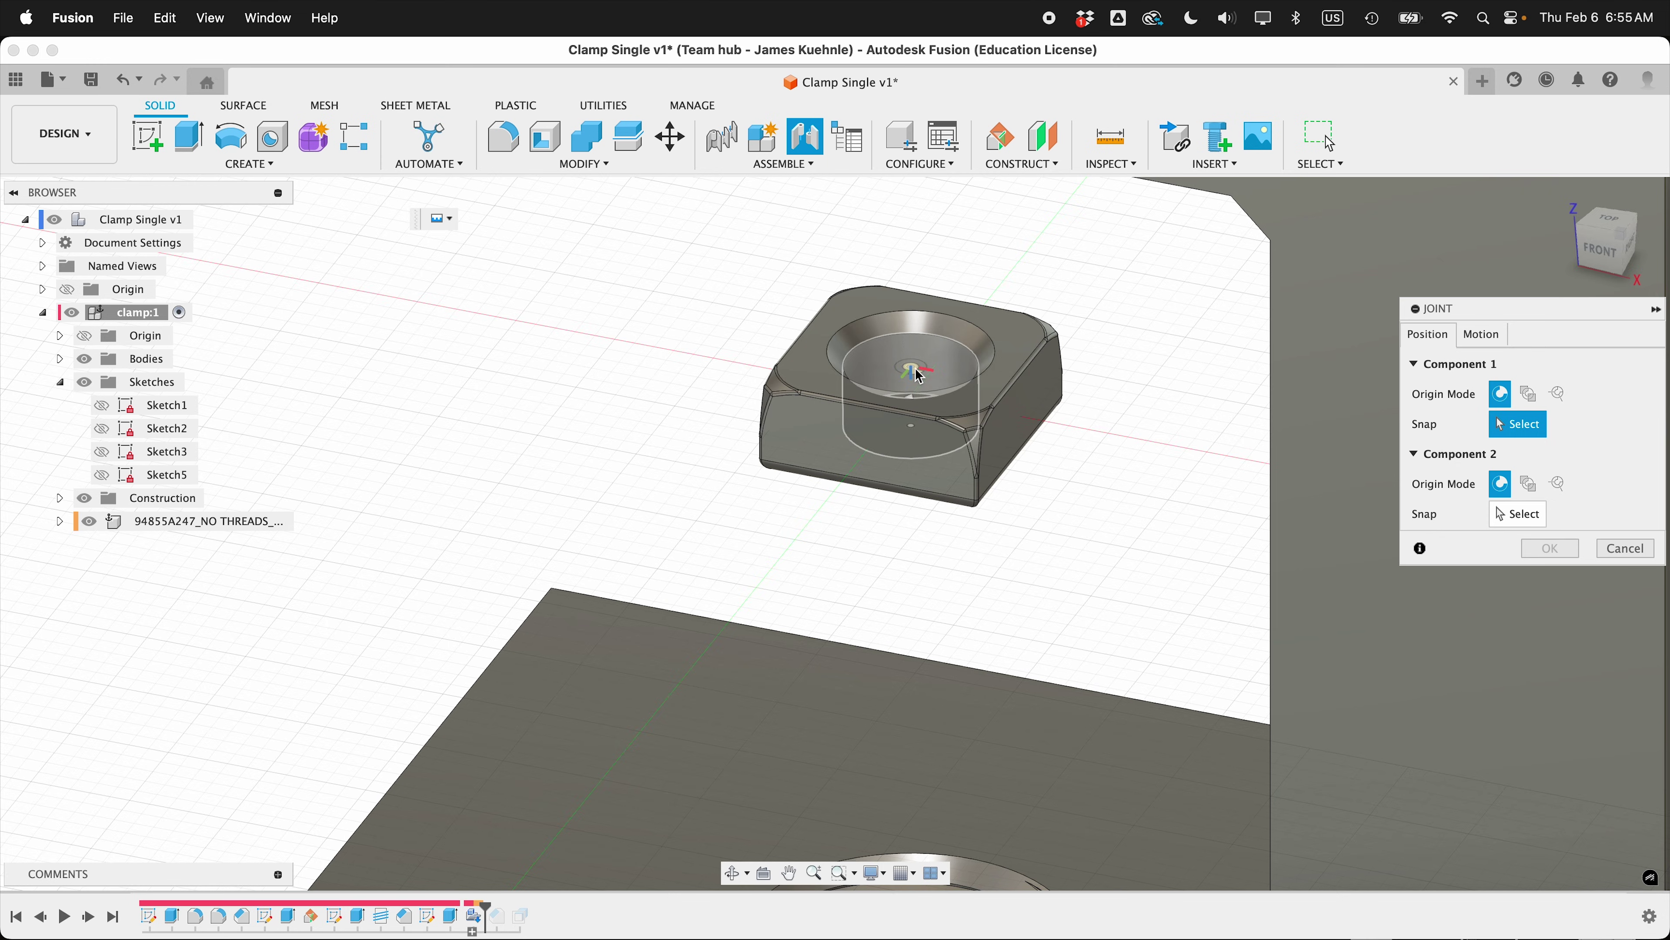
{"action": "left_click", "coordinate": [919, 375]}
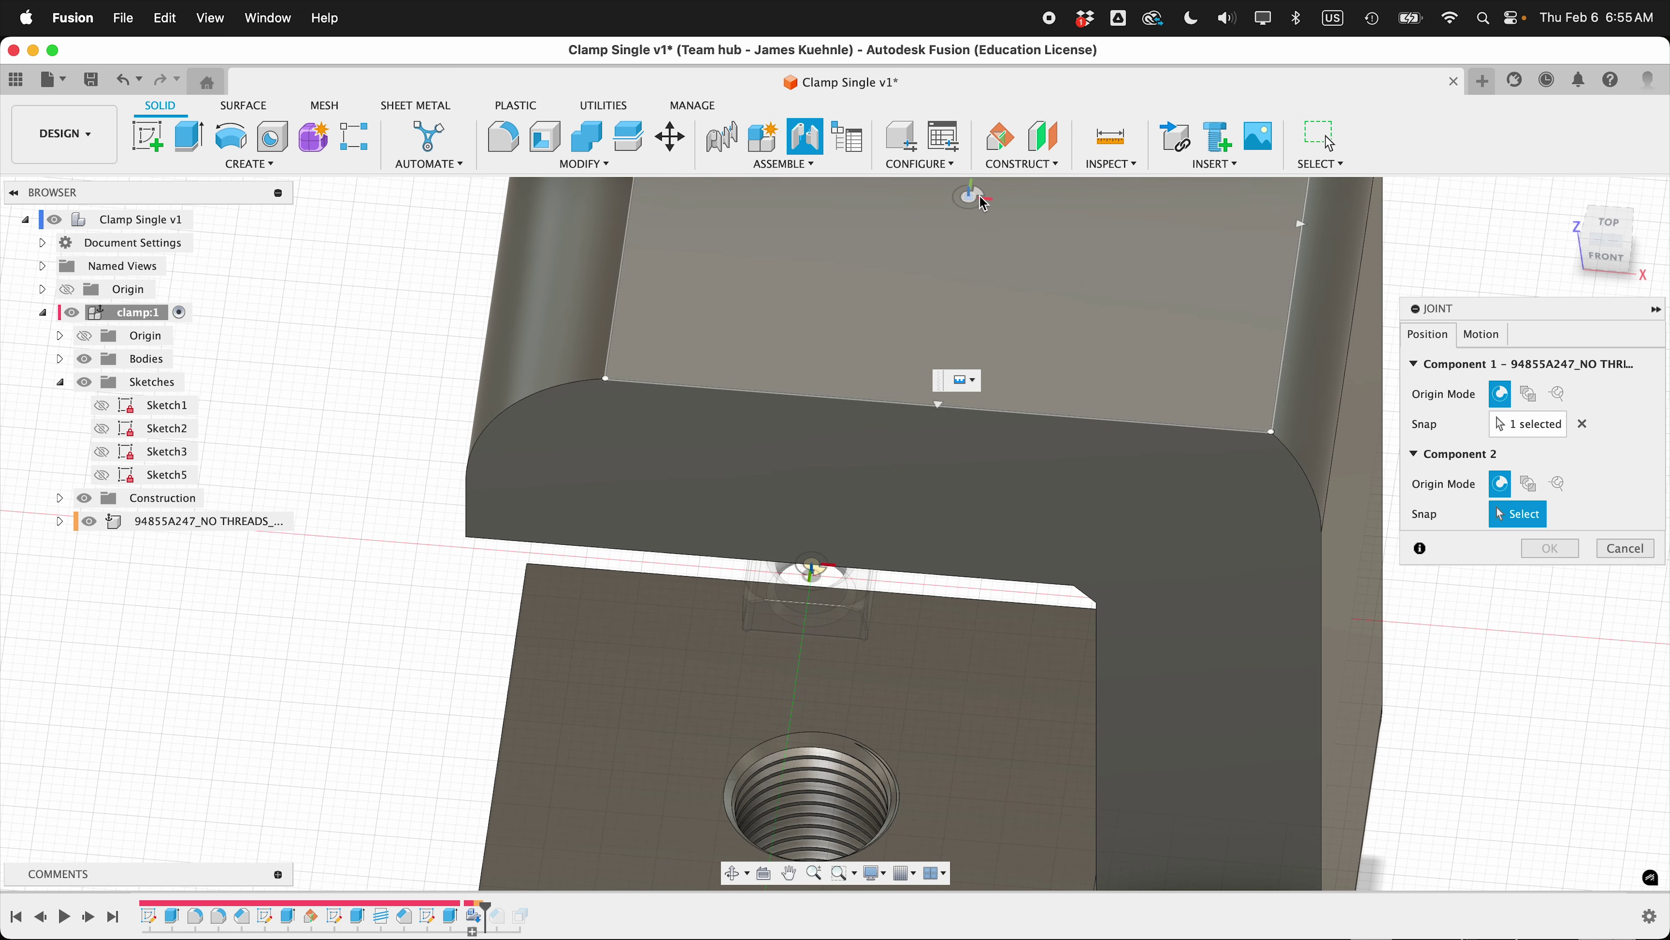
{"action": "left_click", "coordinate": [969, 197]}
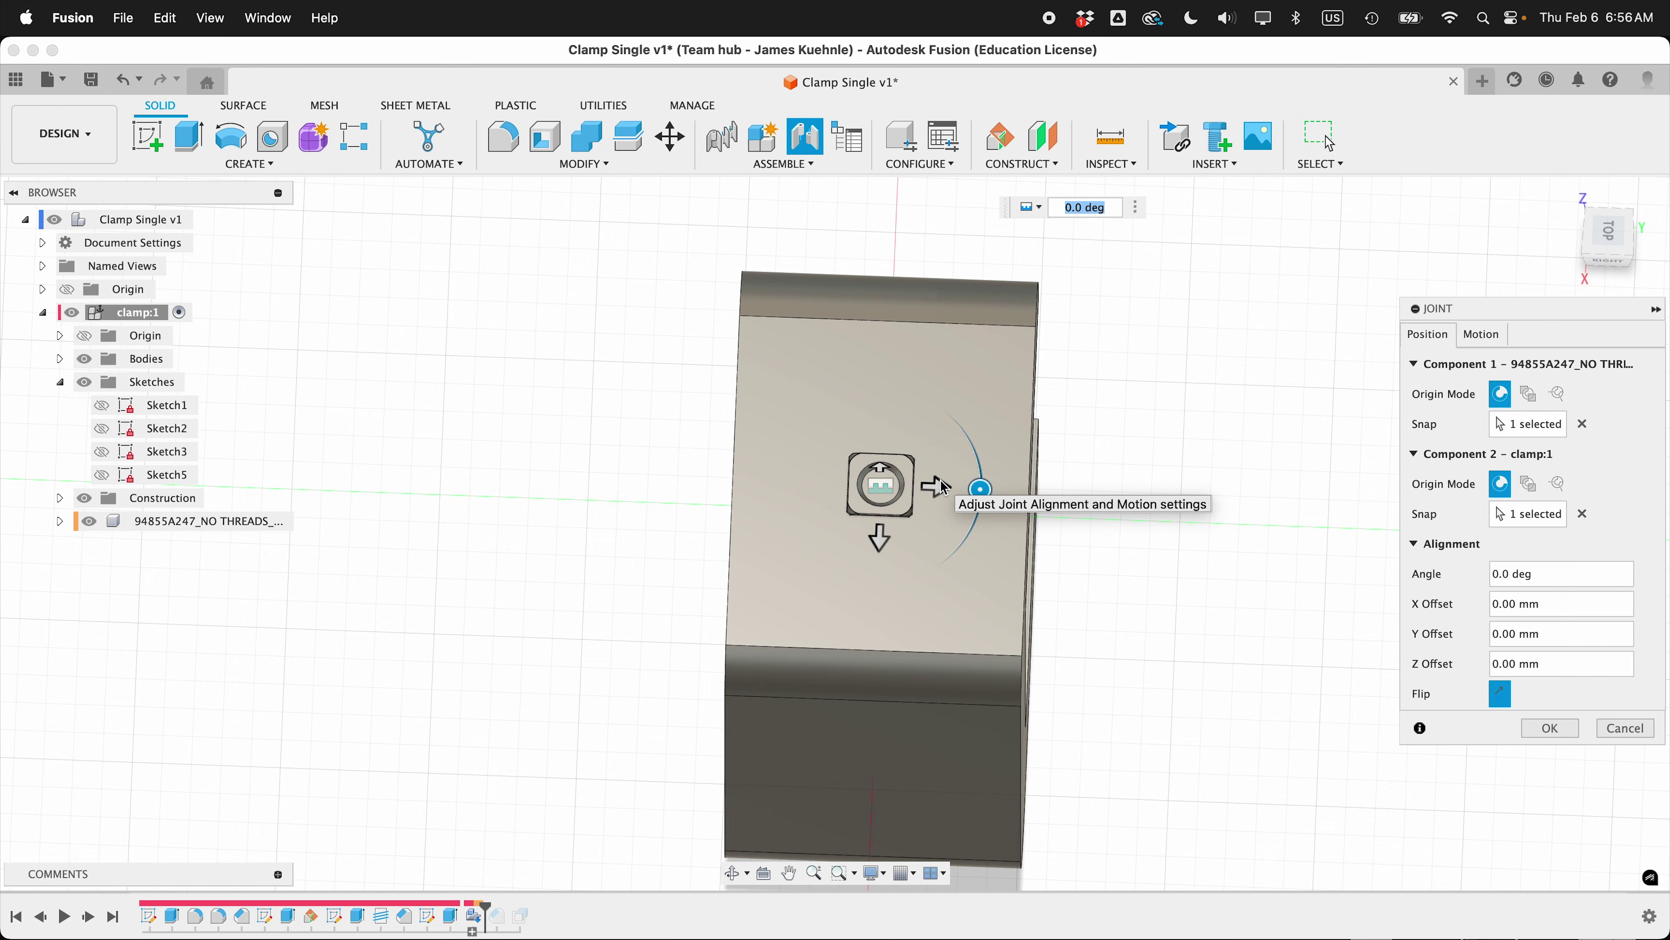
Offset the nut in the joint by -15 mm in X, -15 mm in Y and -5 mm in Z
{"action": "left_click", "coordinate": [1600, 238]}
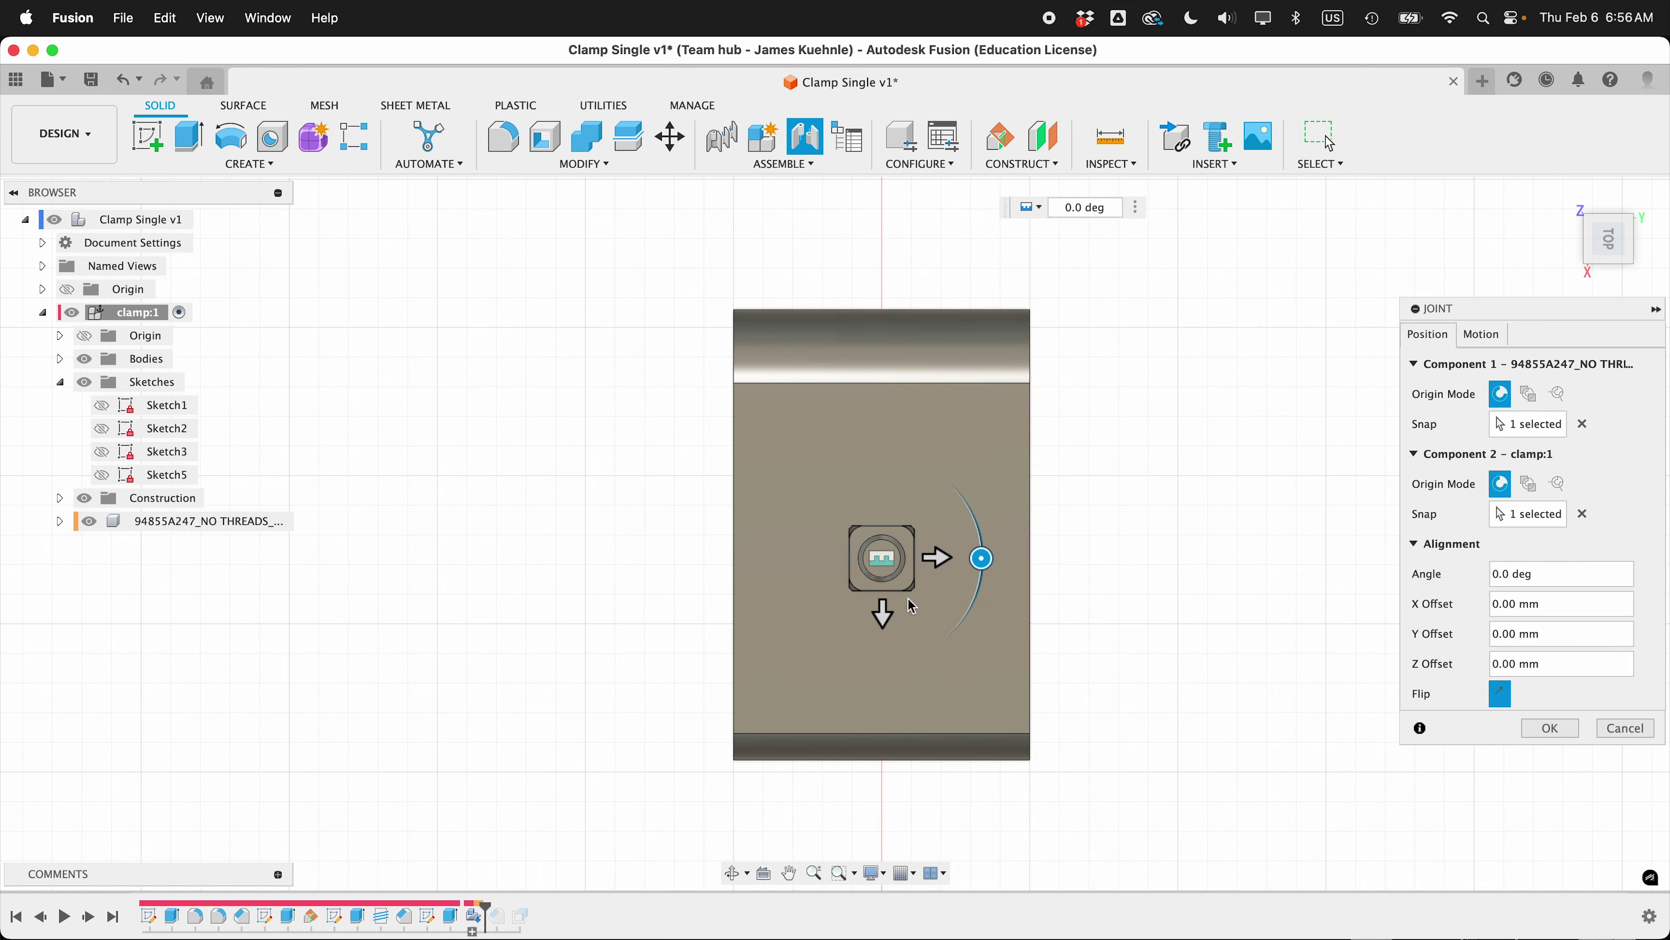
{"action": "left_click_drag", "start_coordinate": [941, 560], "coordinate": [858, 564]}
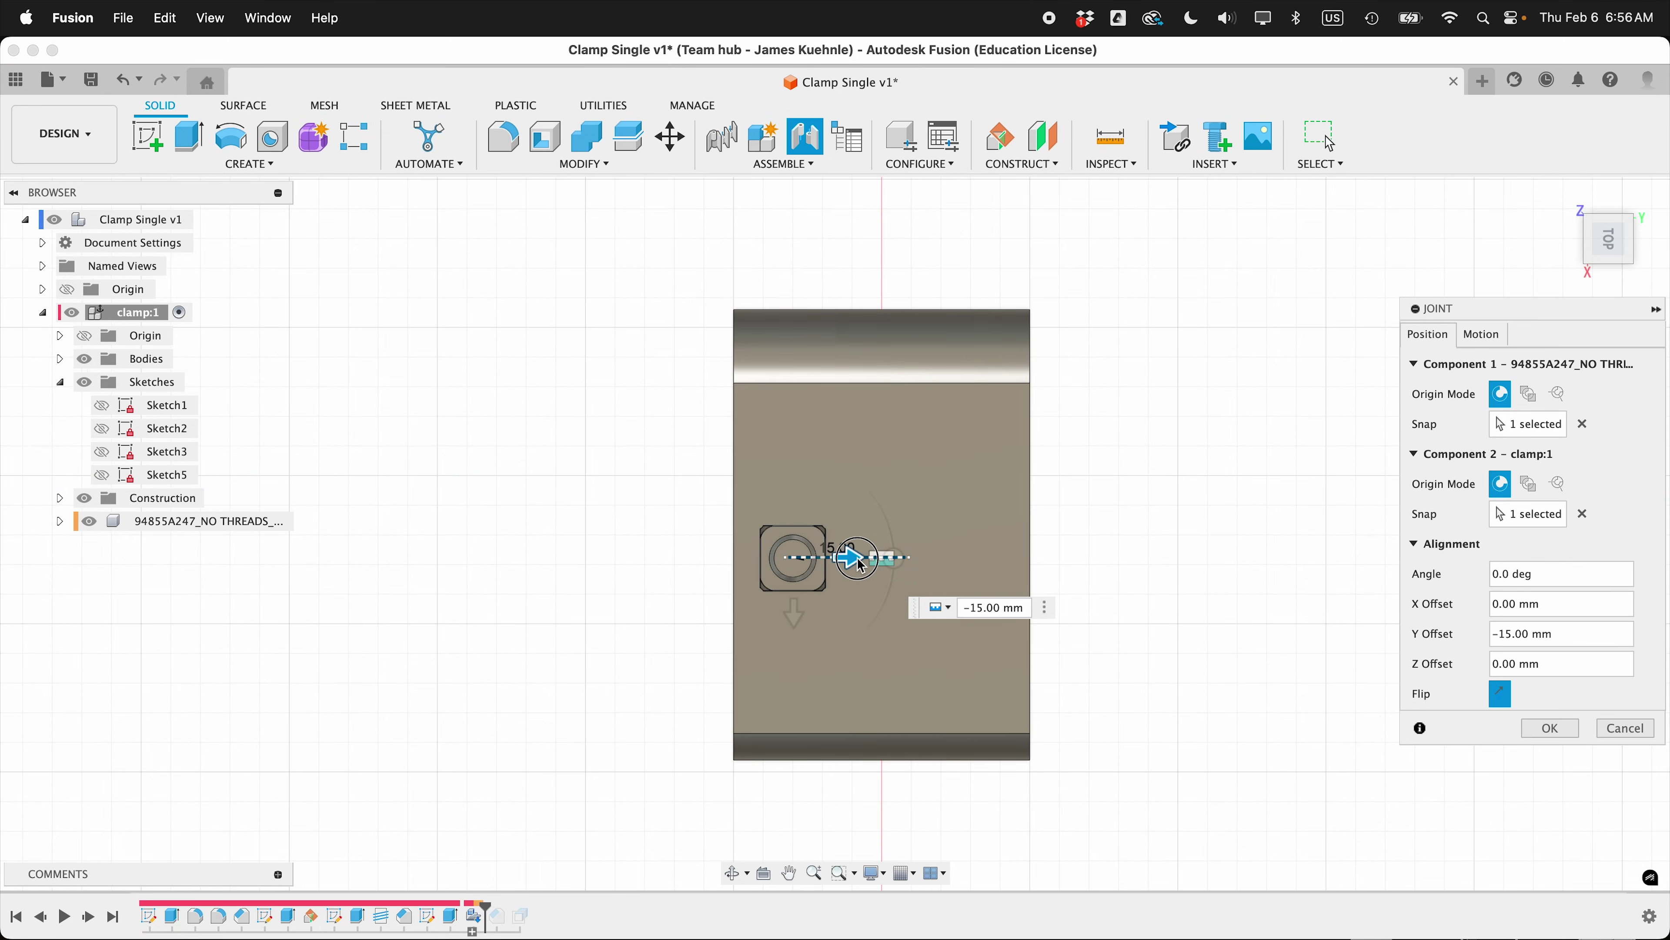
{"action": "middle_click_drag", "start_coordinate": [520, 768], "coordinate": [643, 606], "text": "shift"}
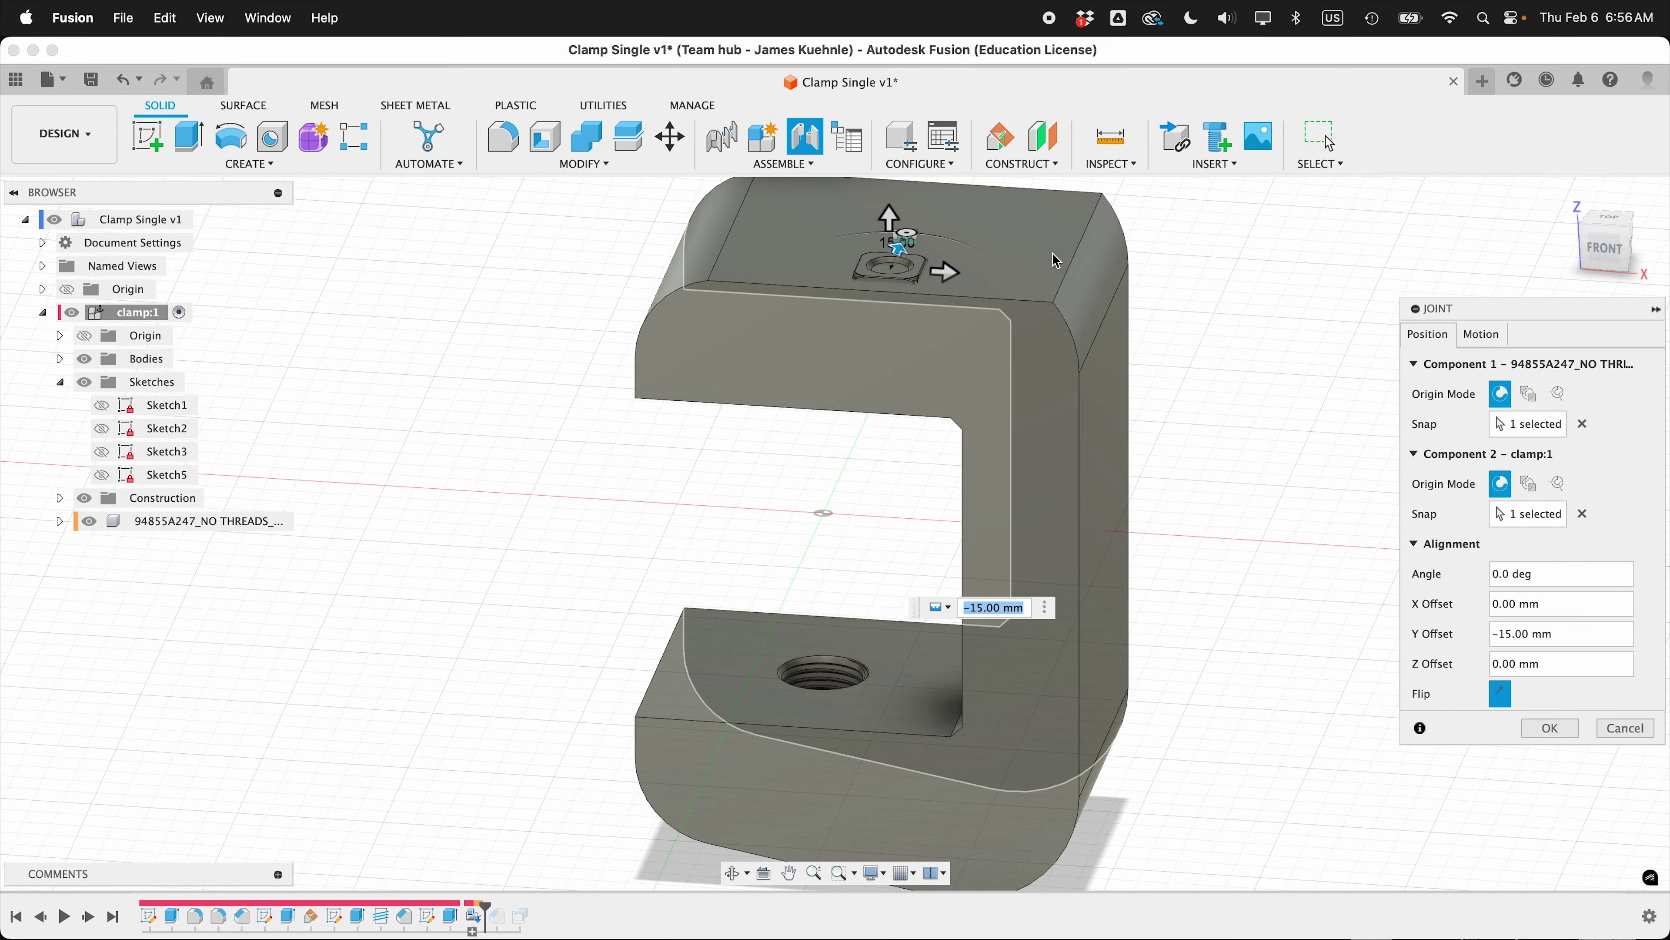
{"action": "left_click_drag", "start_coordinate": [947, 270], "coordinate": [871, 276]}
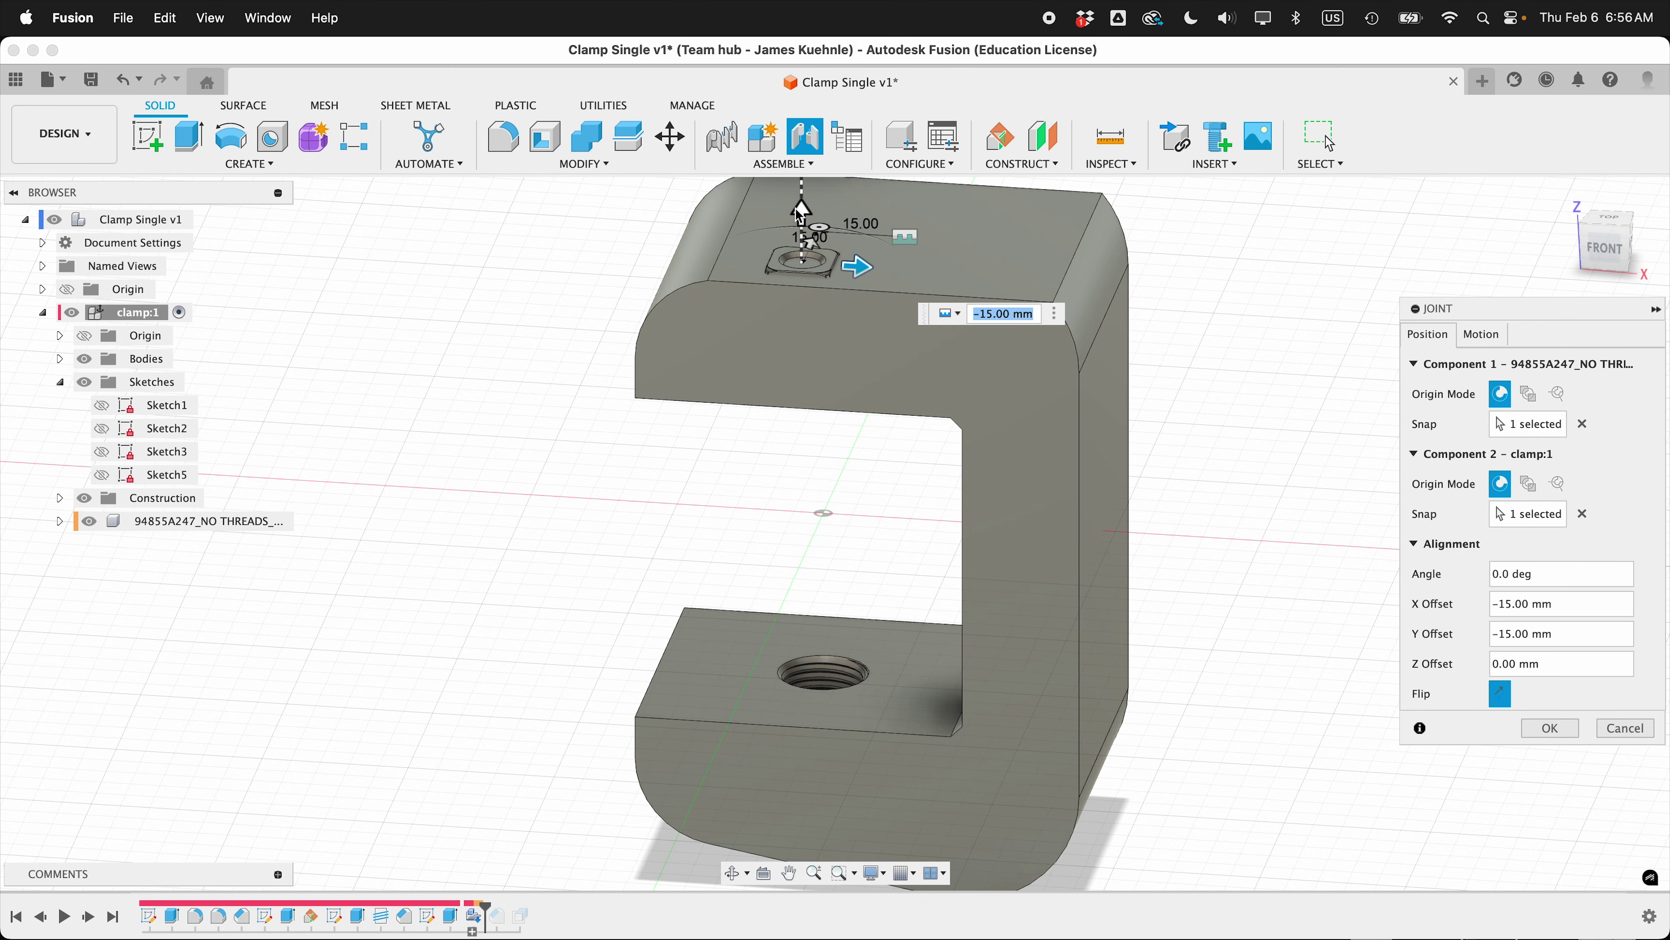
{"action": "left_click_drag", "start_coordinate": [799, 209], "coordinate": [802, 252]}
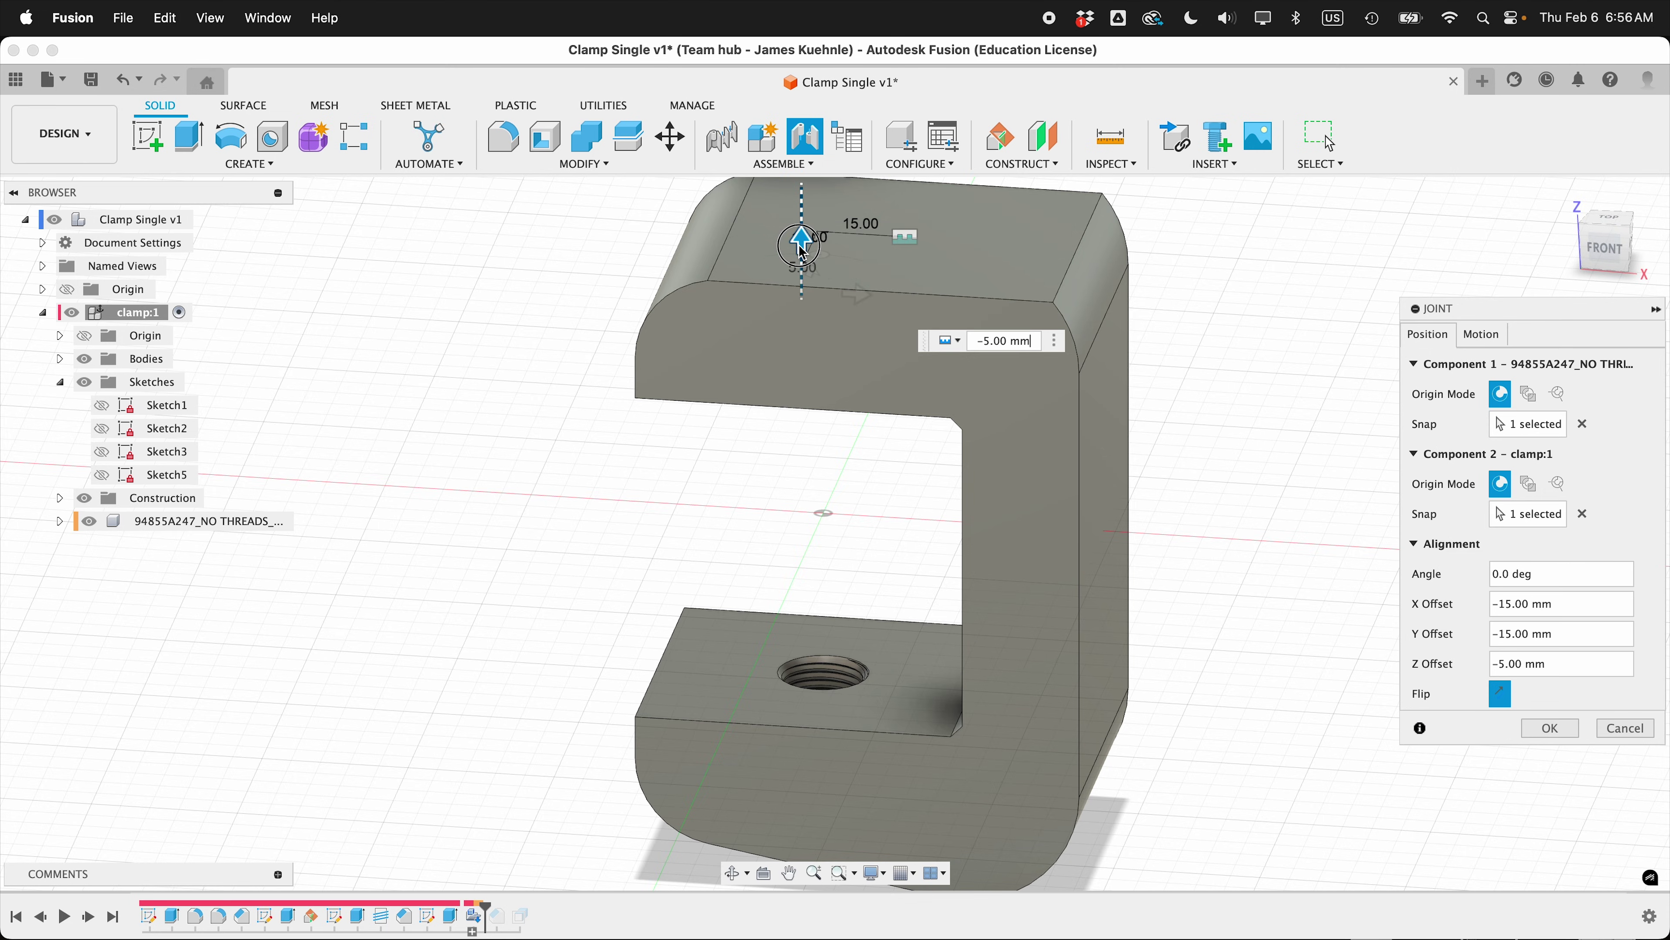
Hide the clamp's bodies briefly to check the nut's position inside the upper arm, show them again and confirm the joint
{"action": "scroll", "coordinate": [847, 464], "scroll_direction": "down", "scroll_amount": 5, "text": "shift"}
{"action": "scroll", "coordinate": [847, 465], "scroll_direction": "up", "scroll_amount": 3, "text": "shift"}
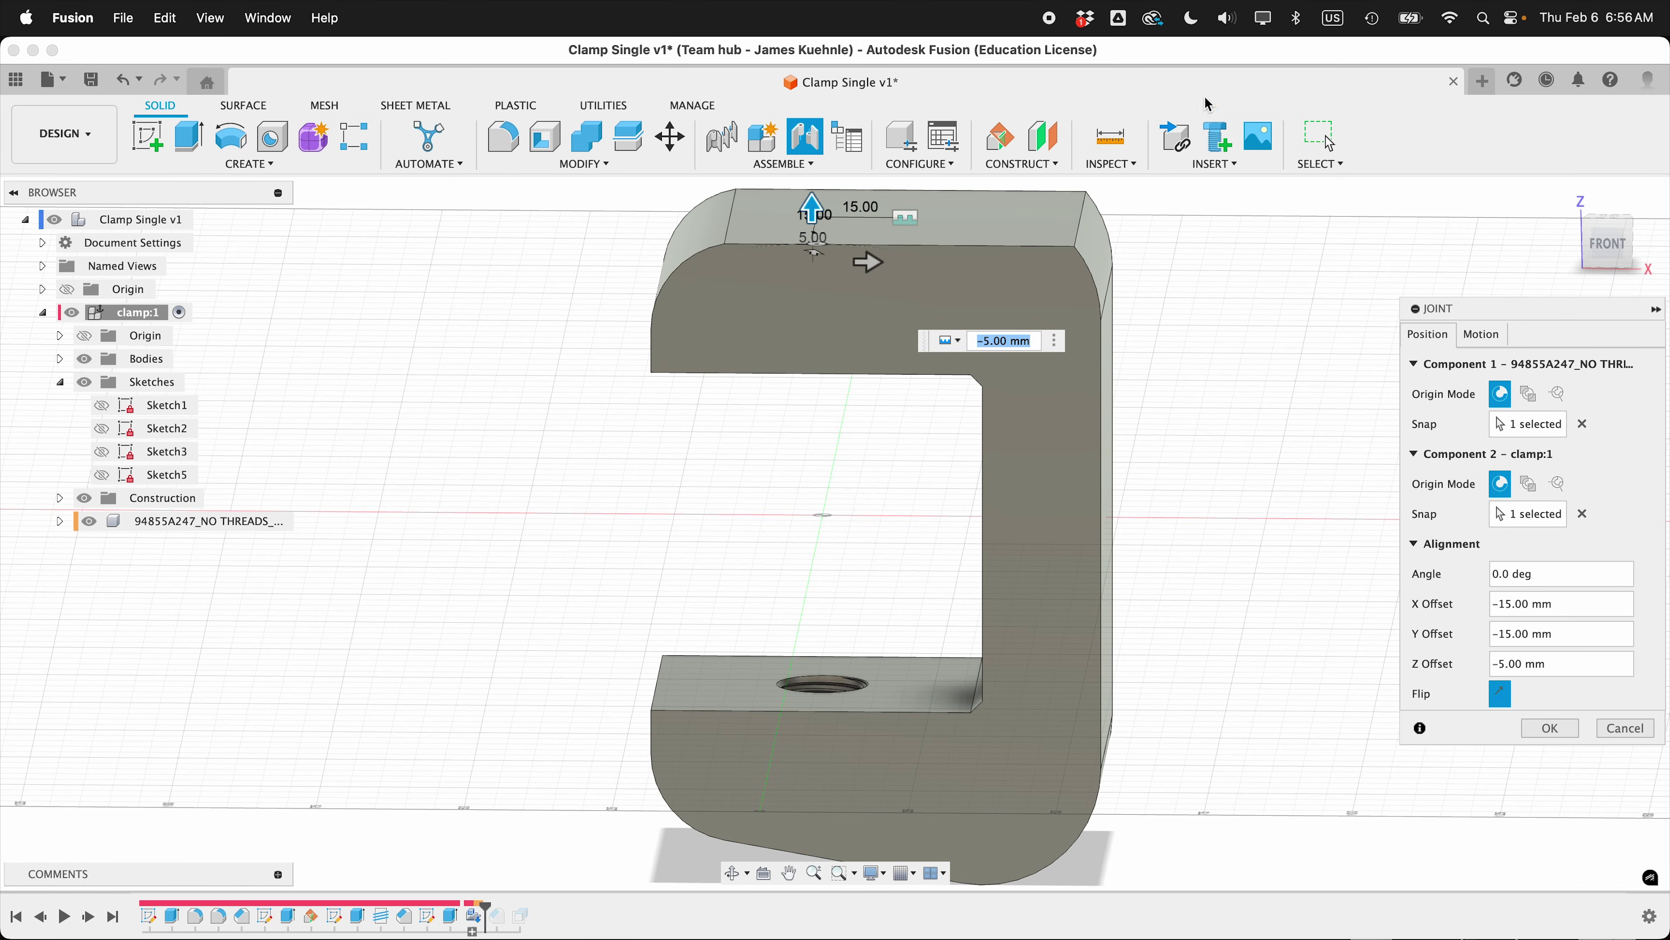
{"action": "left_click", "coordinate": [1608, 243]}
{"action": "scroll", "coordinate": [844, 477], "scroll_direction": "up", "scroll_amount": 3}
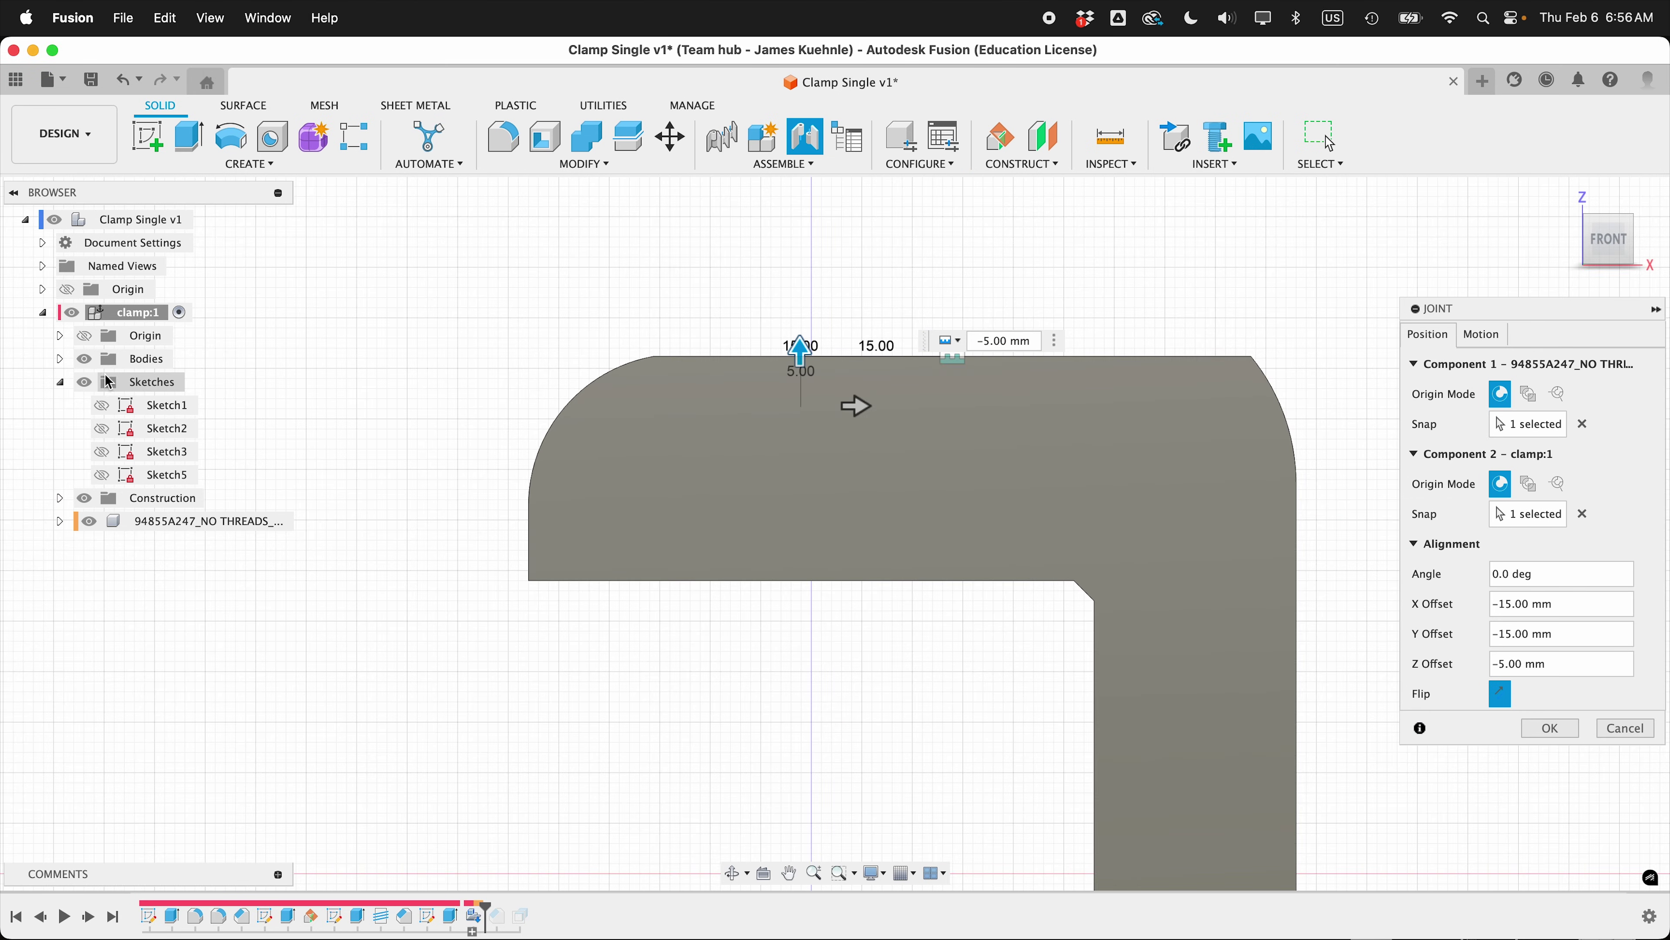
{"action": "left_click", "coordinate": [85, 359]}
{"action": "left_click", "coordinate": [86, 359]}
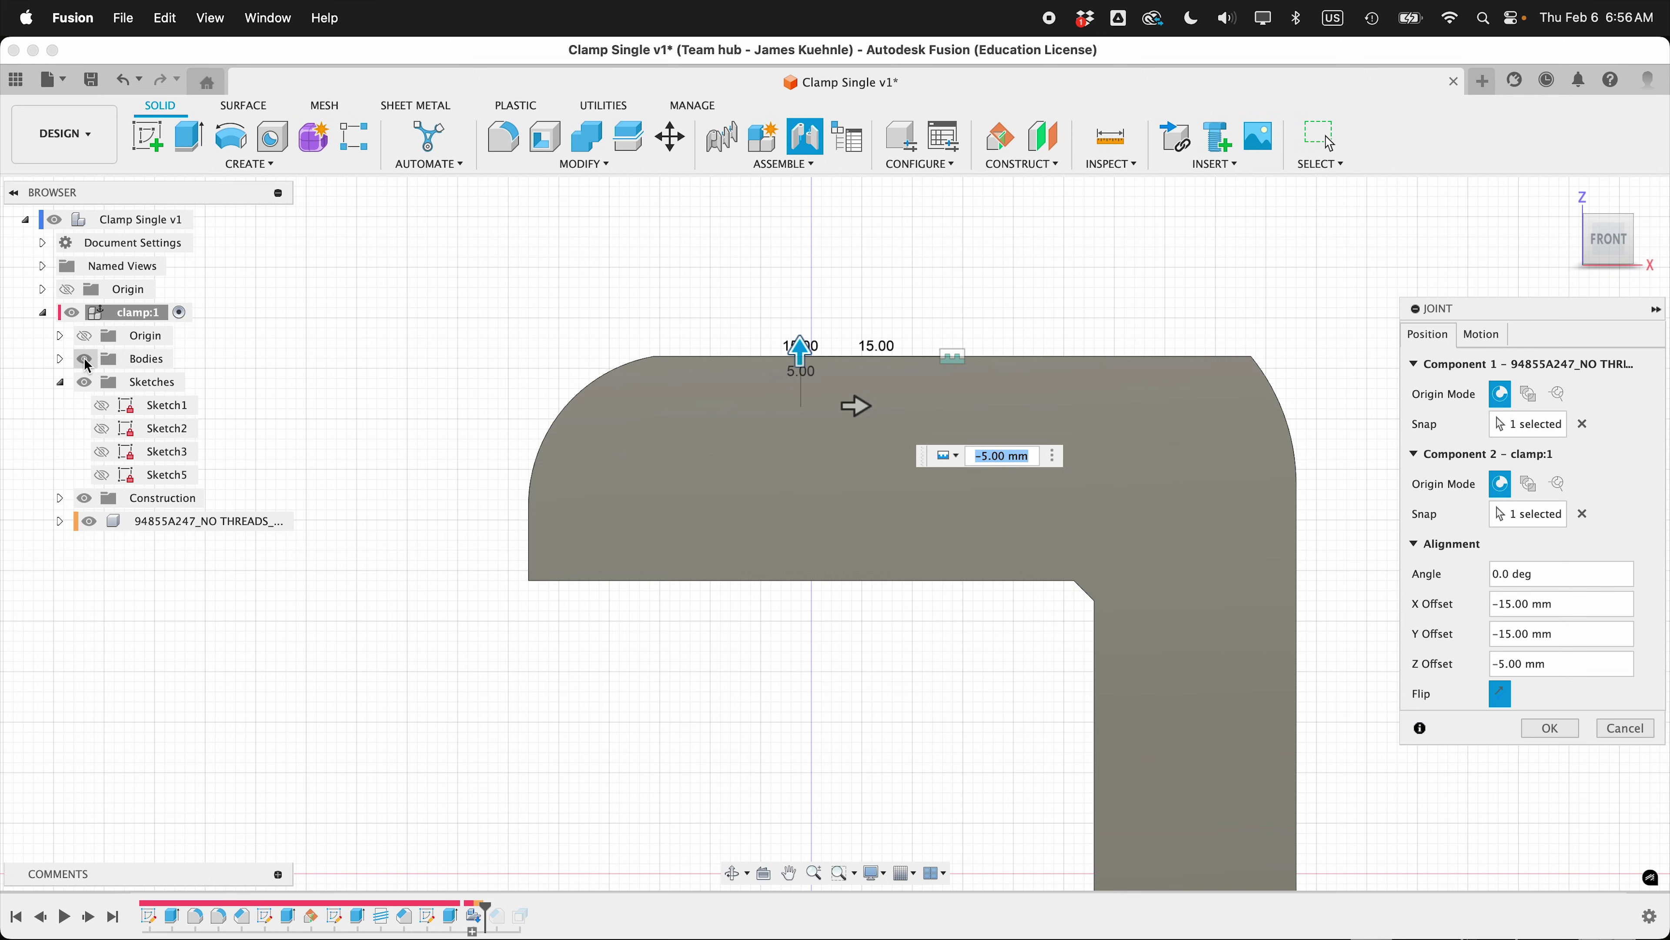
{"action": "left_click", "coordinate": [86, 358]}
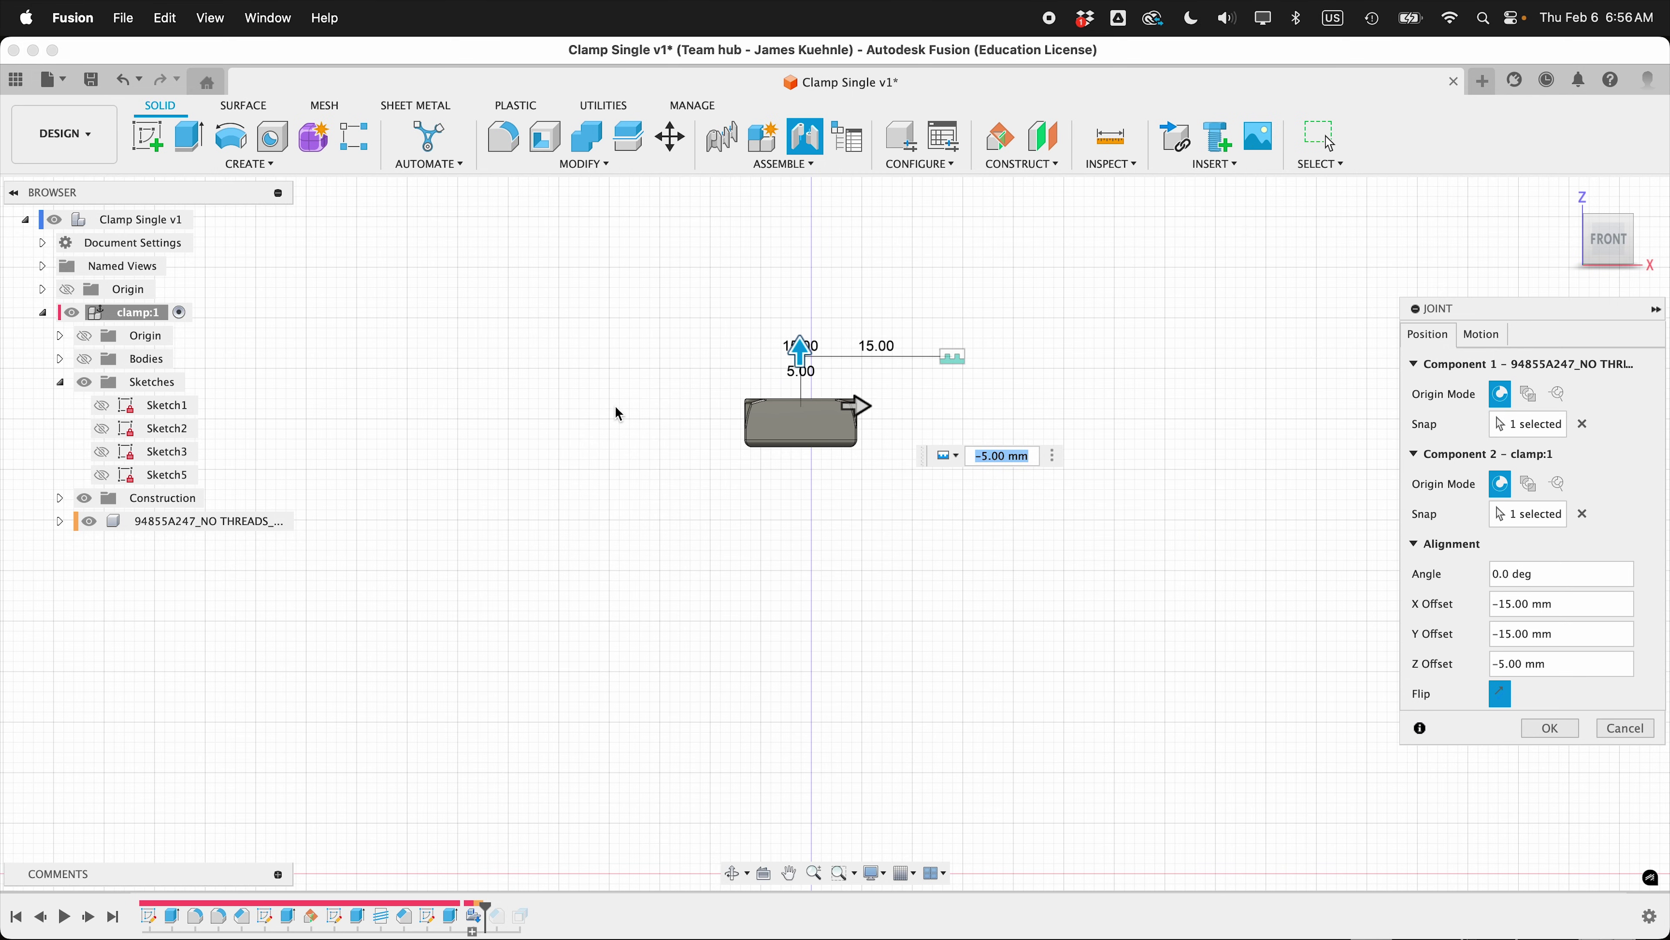
{"action": "left_click", "coordinate": [84, 359]}
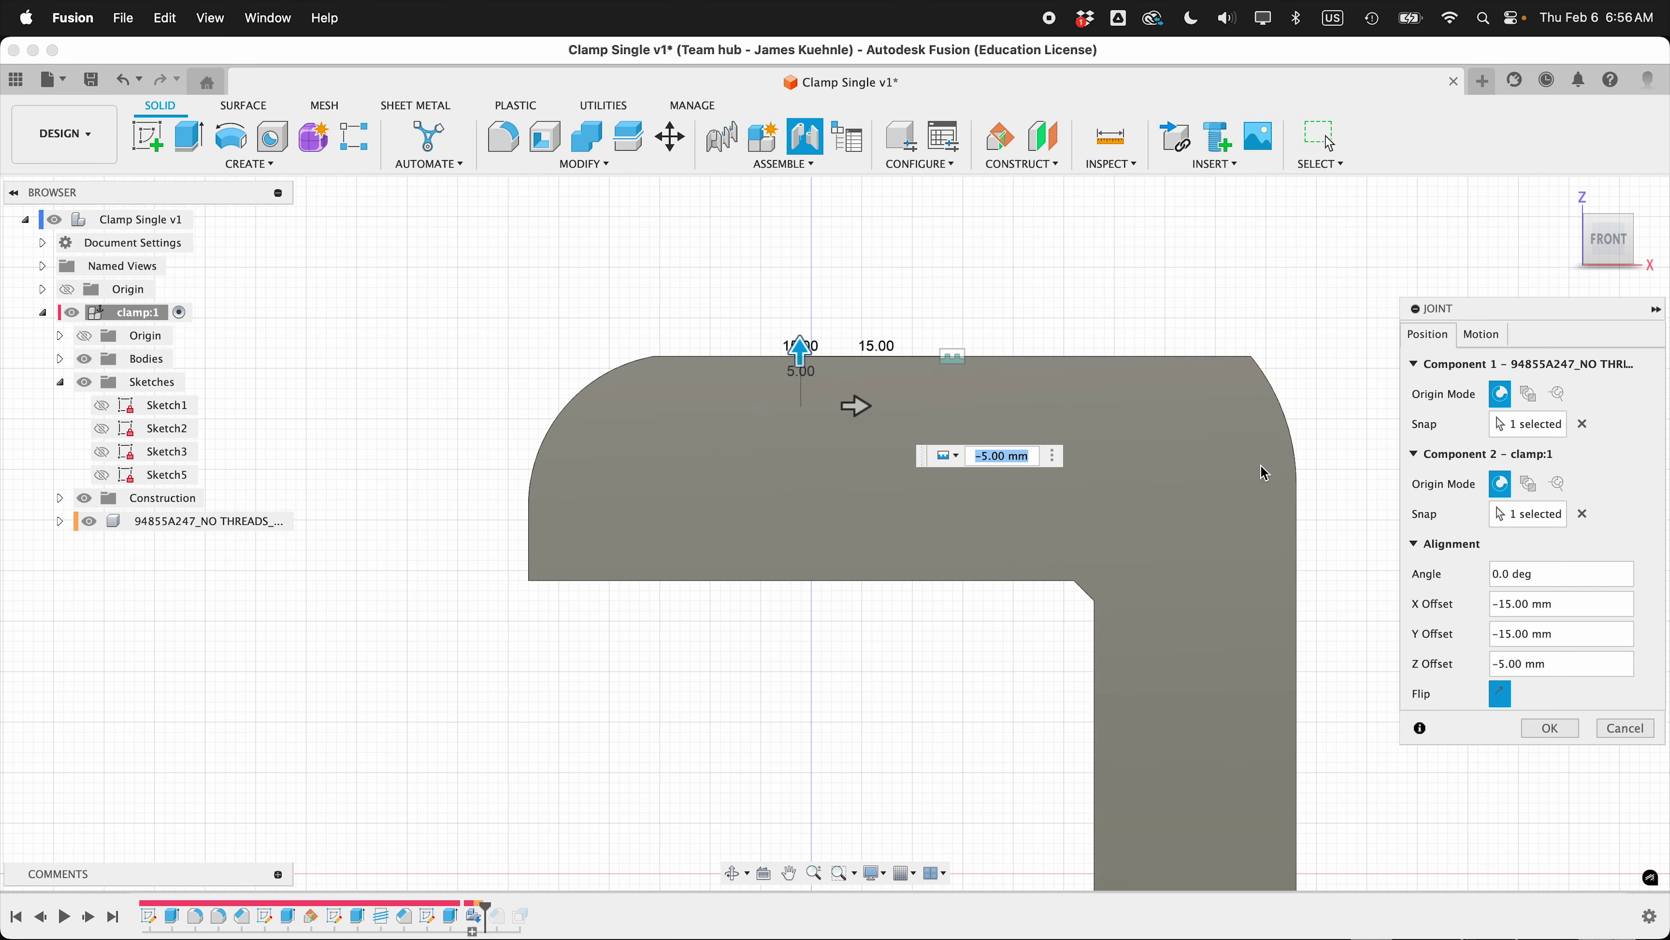
{"action": "left_click", "coordinate": [1551, 728]}
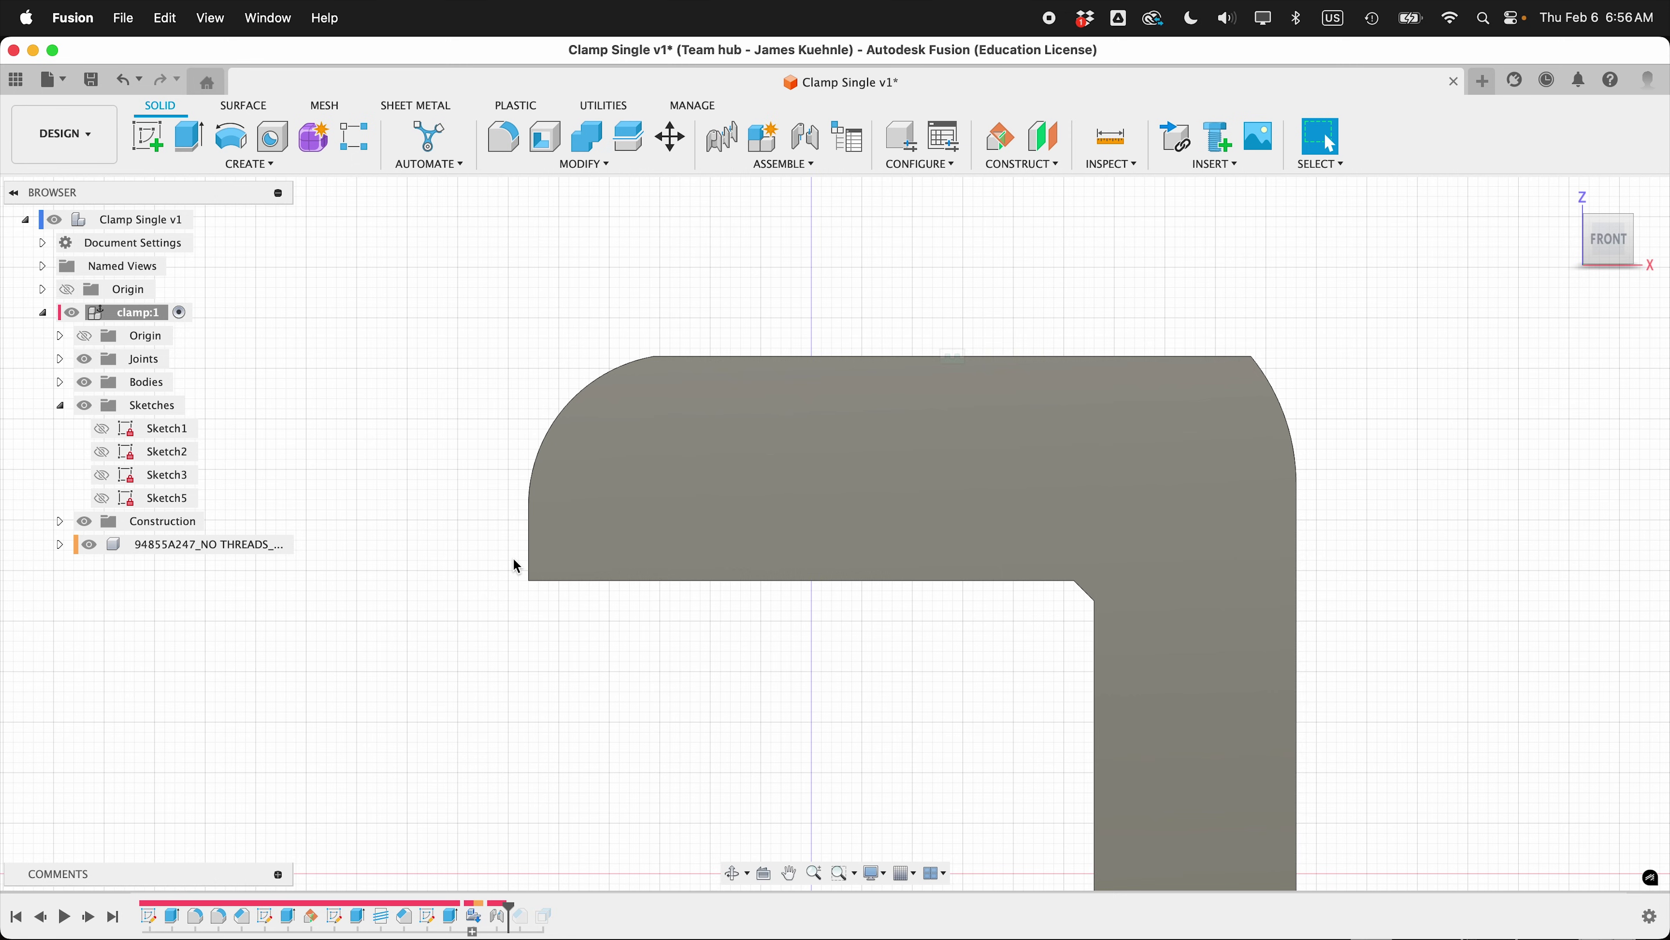
Start a sketch on the clamp's front face and, with the clamp's bodies hidden, project the nut's whole body into it
{"action": "left_click", "coordinate": [148, 137]}
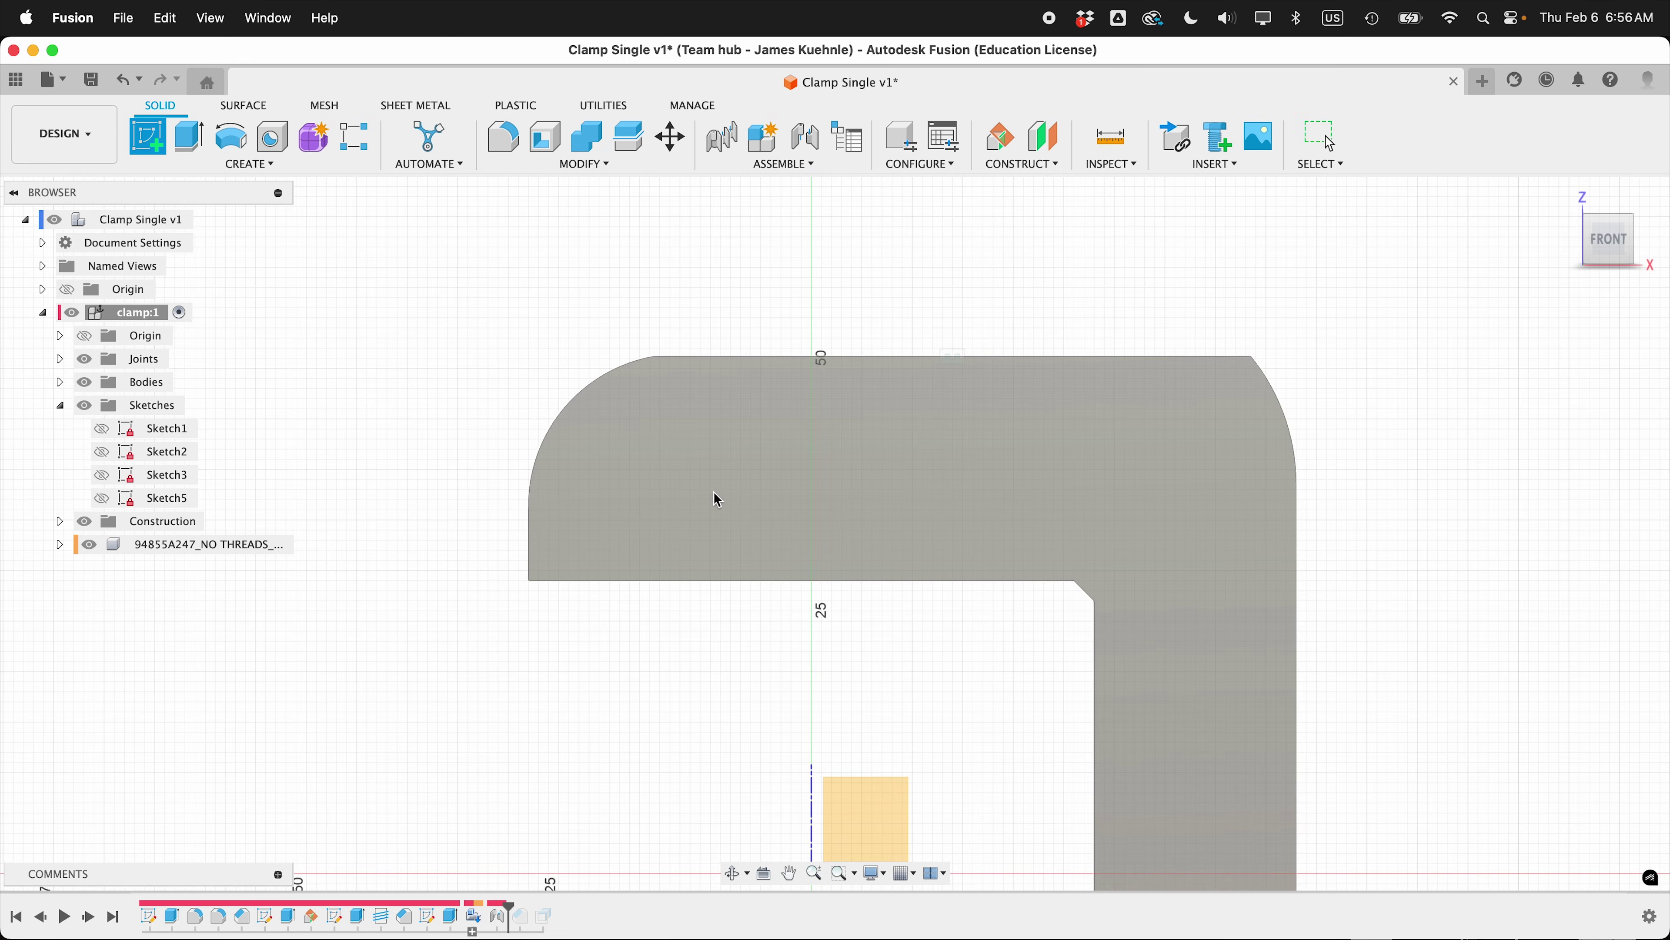
{"action": "left_click", "coordinate": [732, 514]}
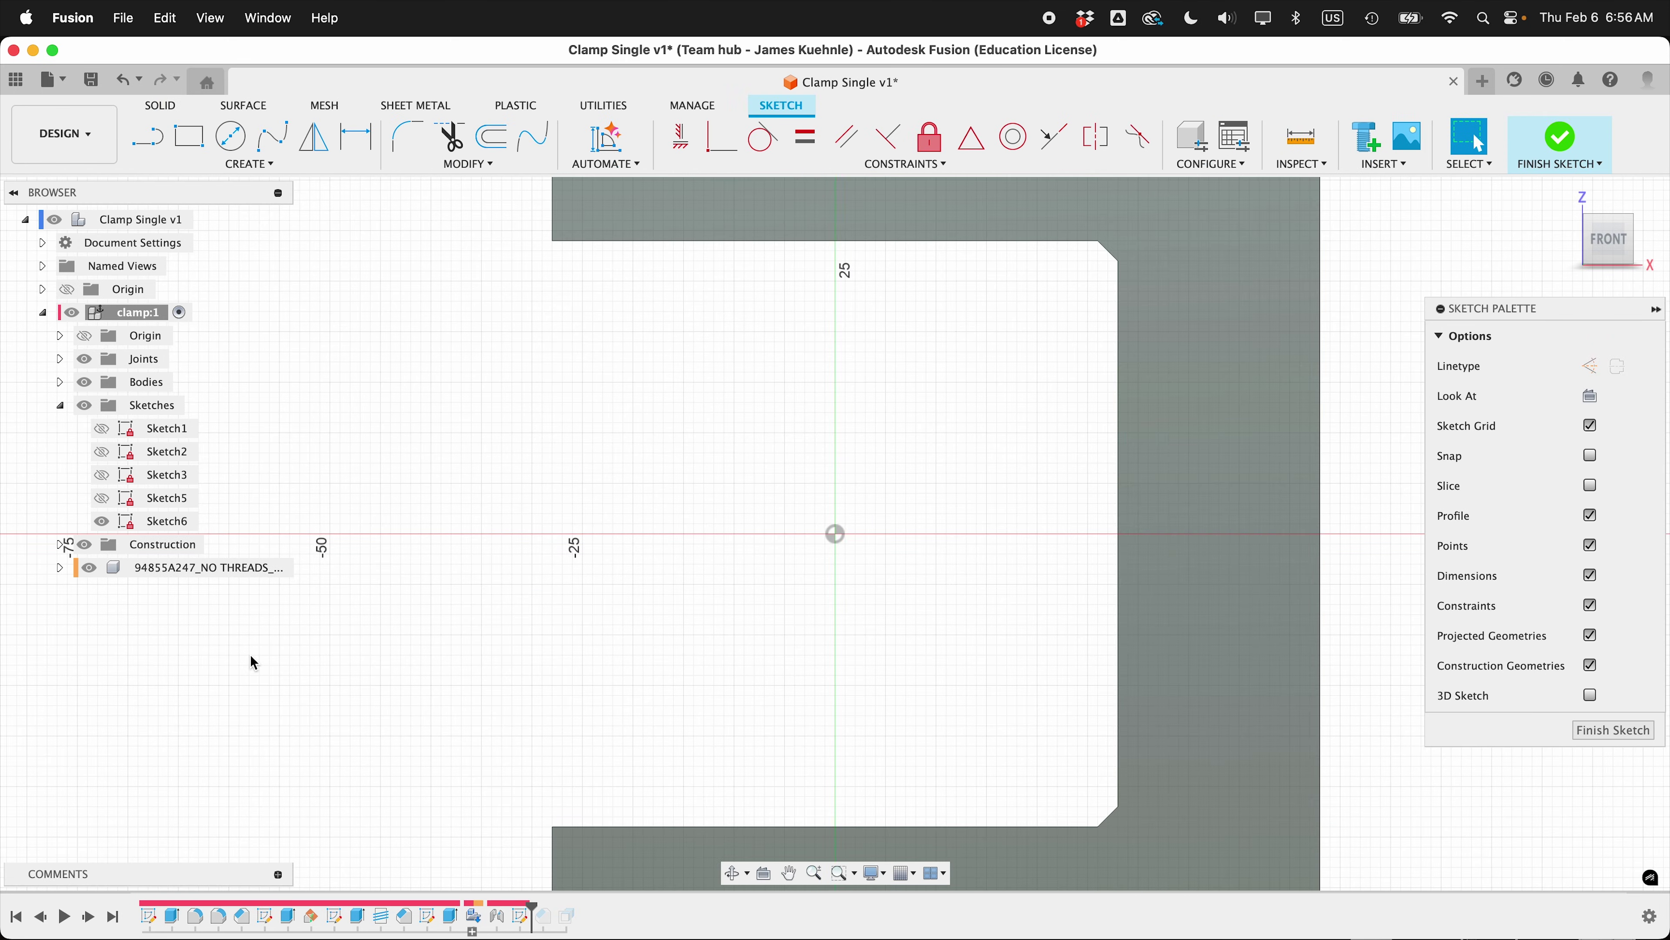
{"action": "key", "text": "p"}
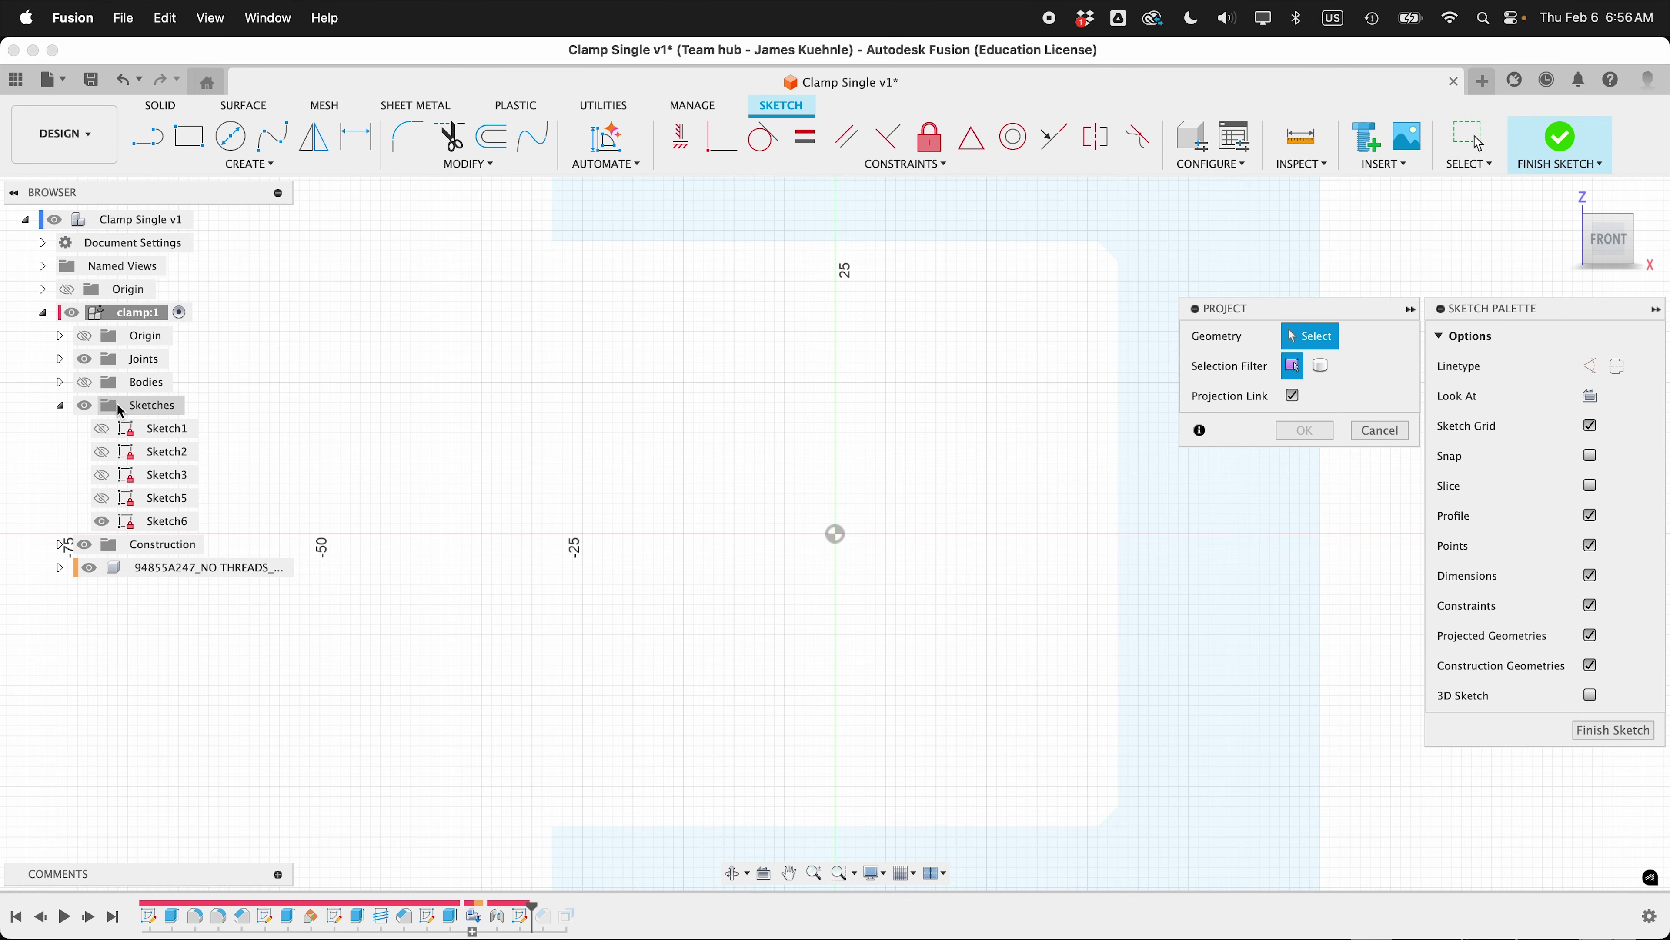
{"action": "scroll", "coordinate": [666, 376], "scroll_direction": "up", "scroll_amount": 3}
{"action": "scroll", "coordinate": [729, 357], "scroll_direction": "up", "scroll_amount": 3}
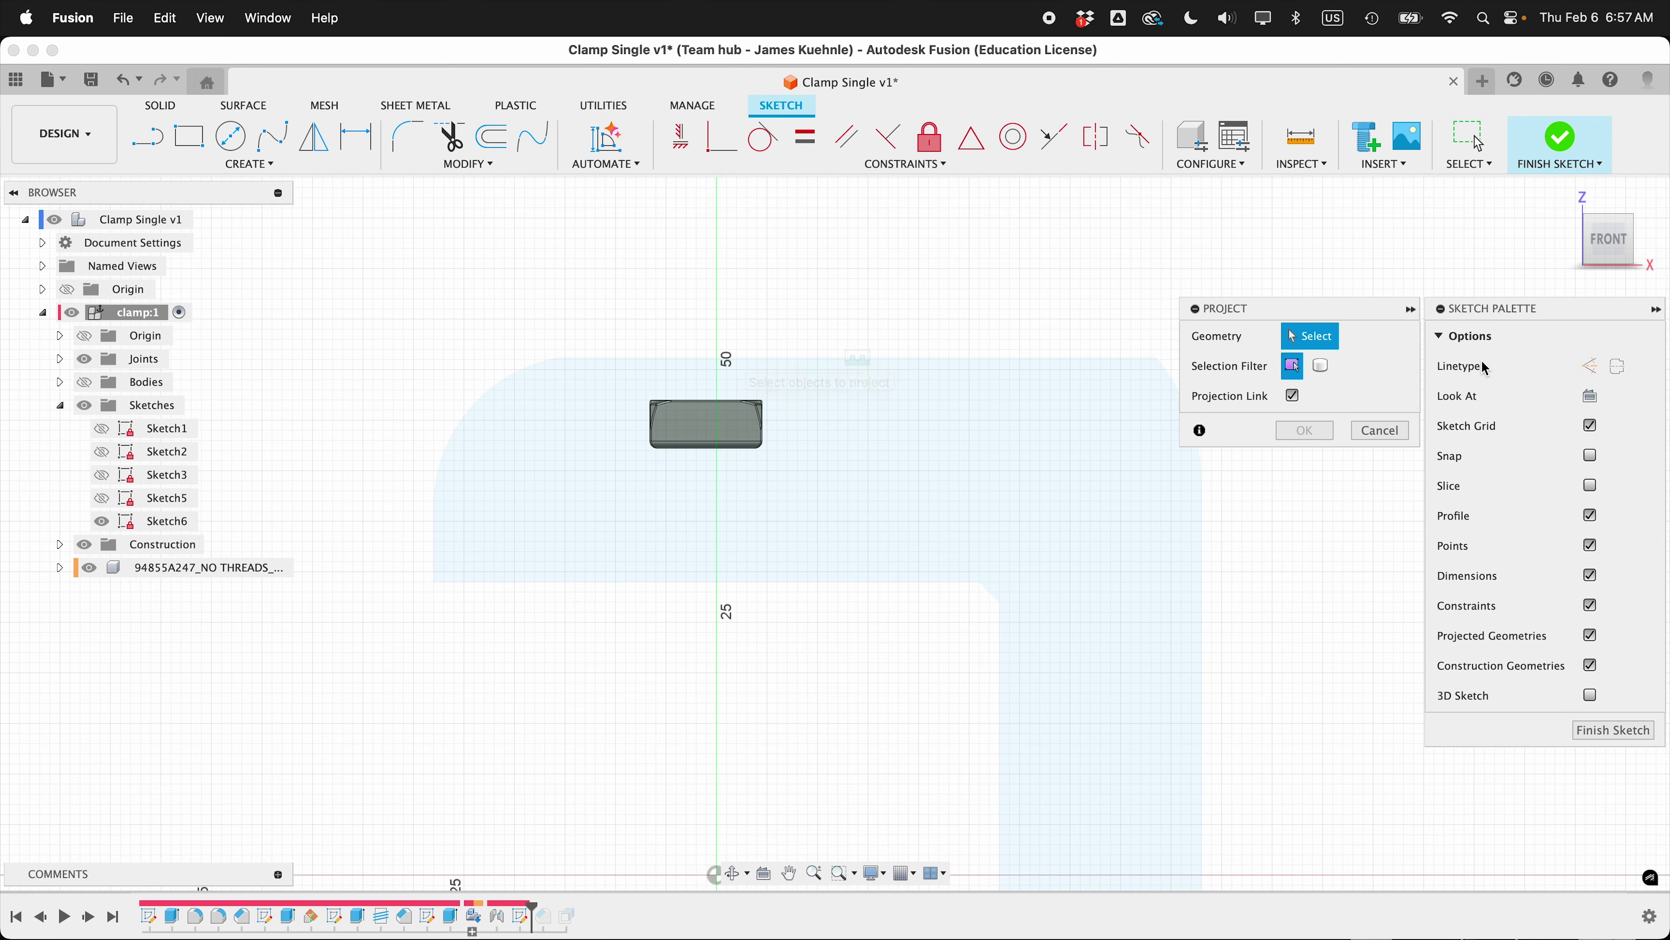
{"action": "left_click", "coordinate": [1322, 366]}
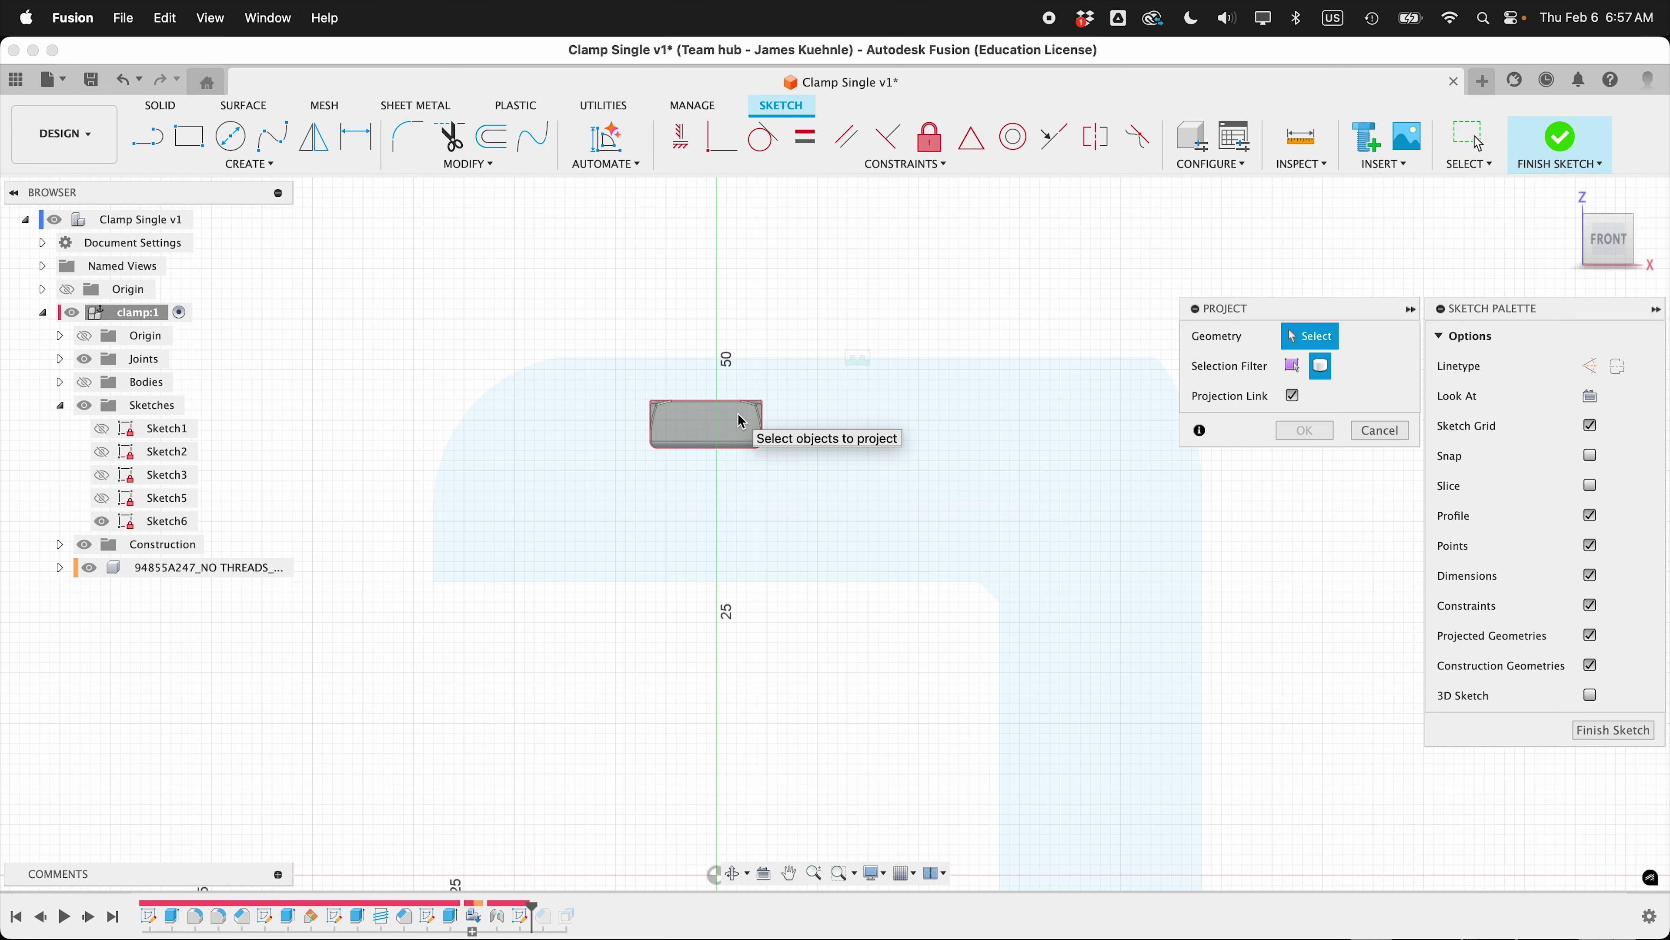
{"action": "left_click", "coordinate": [672, 404]}
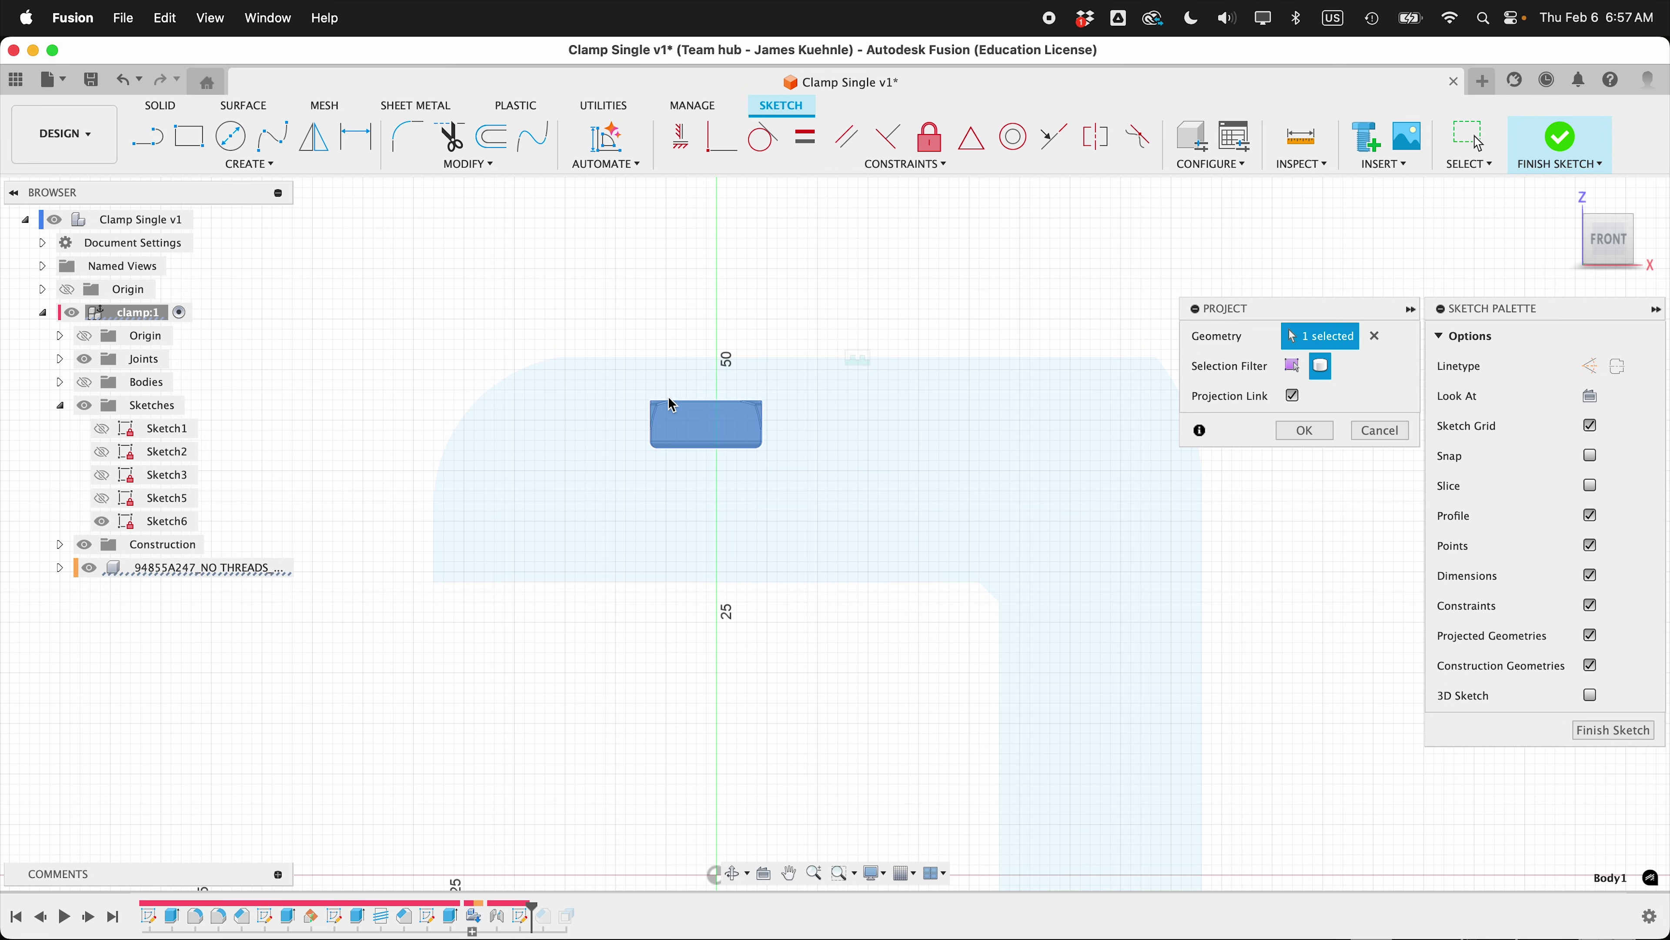
{"action": "left_click", "coordinate": [1281, 437]}
{"action": "scroll", "coordinate": [708, 459], "scroll_direction": "up", "scroll_amount": 3}
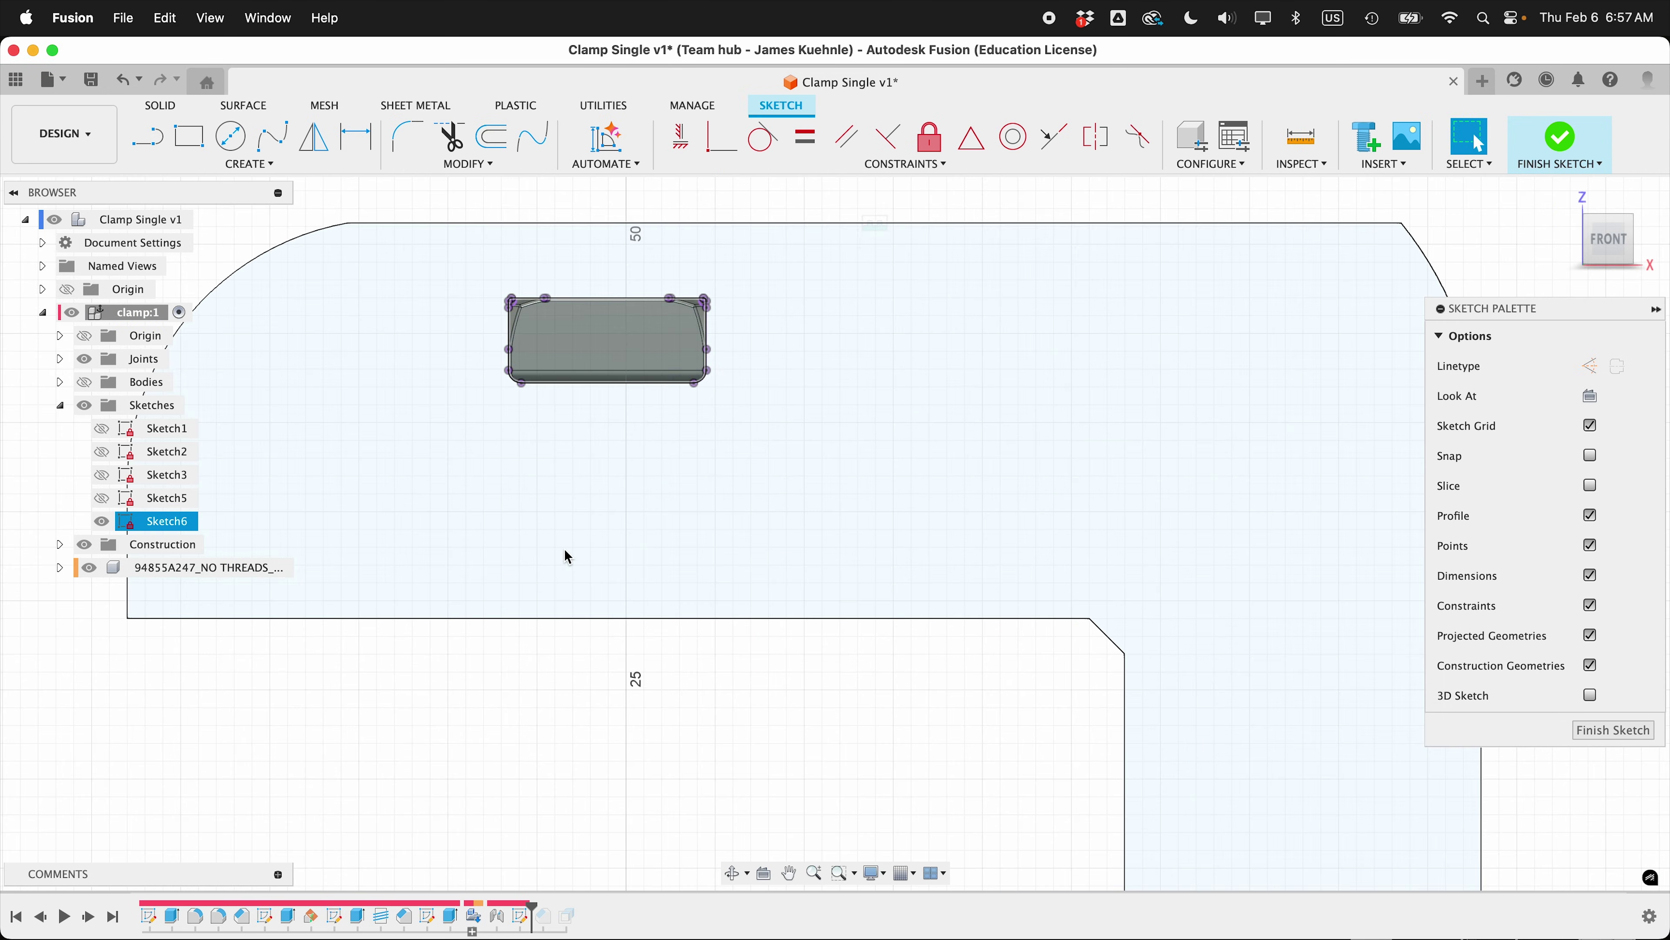
Convert all the projected nut geometry in the sketch to construction lines
{"action": "scroll", "coordinate": [564, 556], "scroll_direction": "up", "scroll_amount": 3}
{"action": "scroll", "coordinate": [564, 556], "scroll_direction": "left", "scroll_amount": 3}
{"action": "left_click_drag", "start_coordinate": [554, 355], "coordinate": [839, 511]}
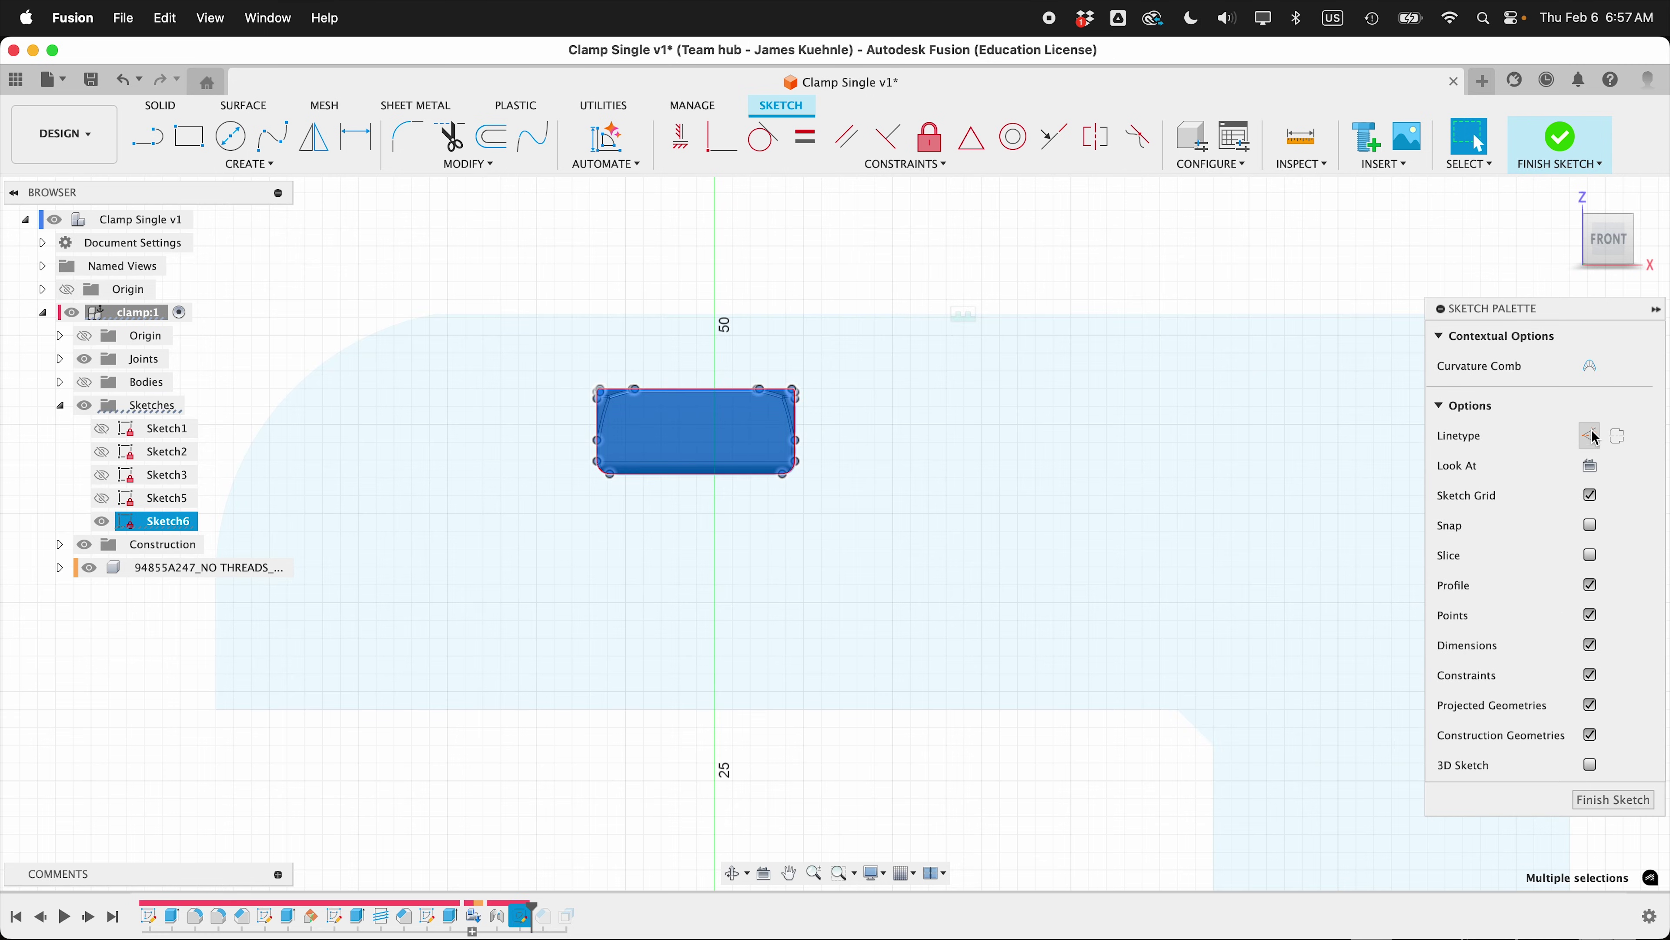
{"action": "key", "text": "Escape"}
{"action": "left_click", "coordinate": [1033, 519]}
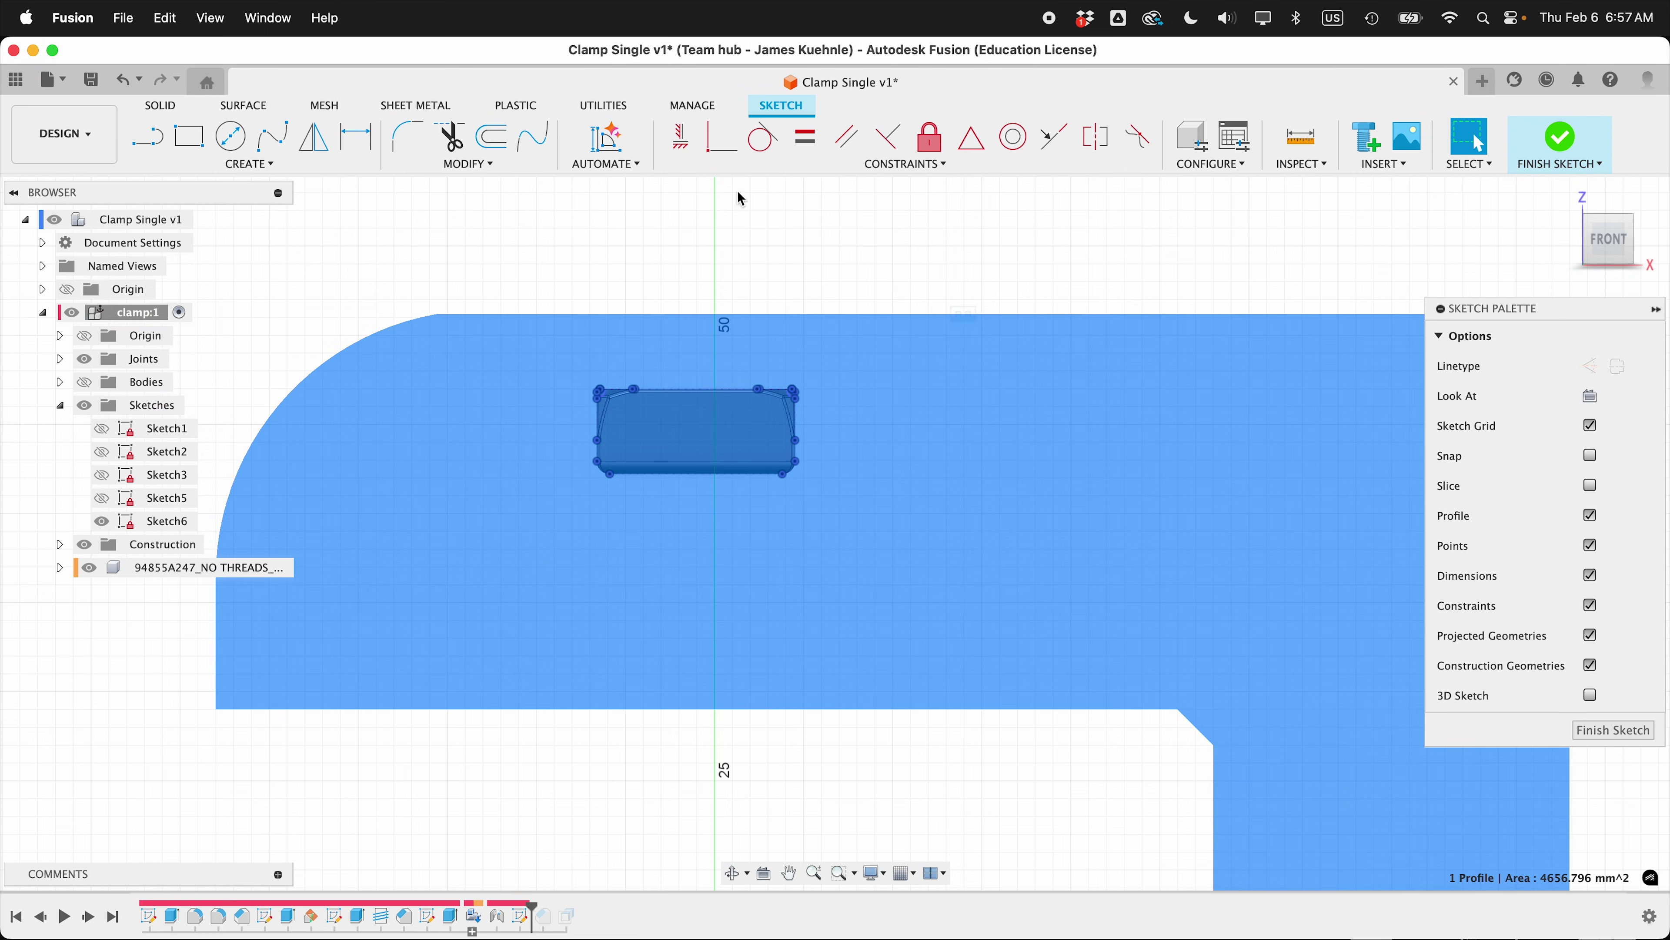
{"action": "left_click", "coordinate": [808, 243]}
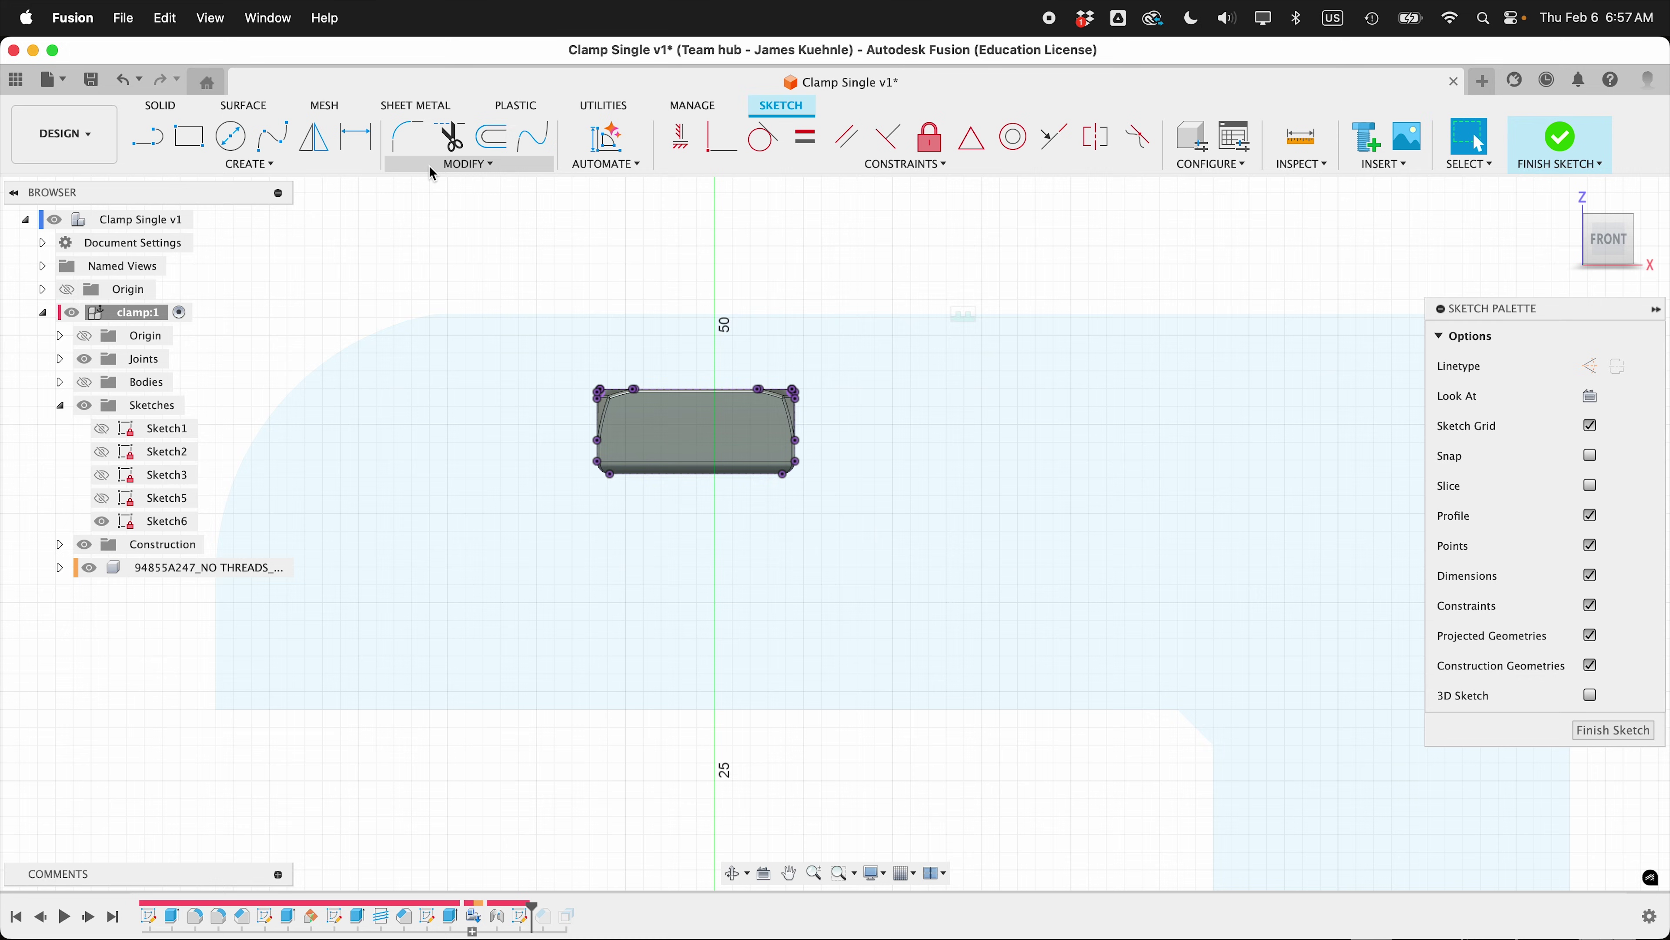
Sketch a rectangle around the projected nut outline with a margin on every side, and hide the nut
{"action": "key", "text": "r"}
{"action": "left_click", "coordinate": [575, 353]}
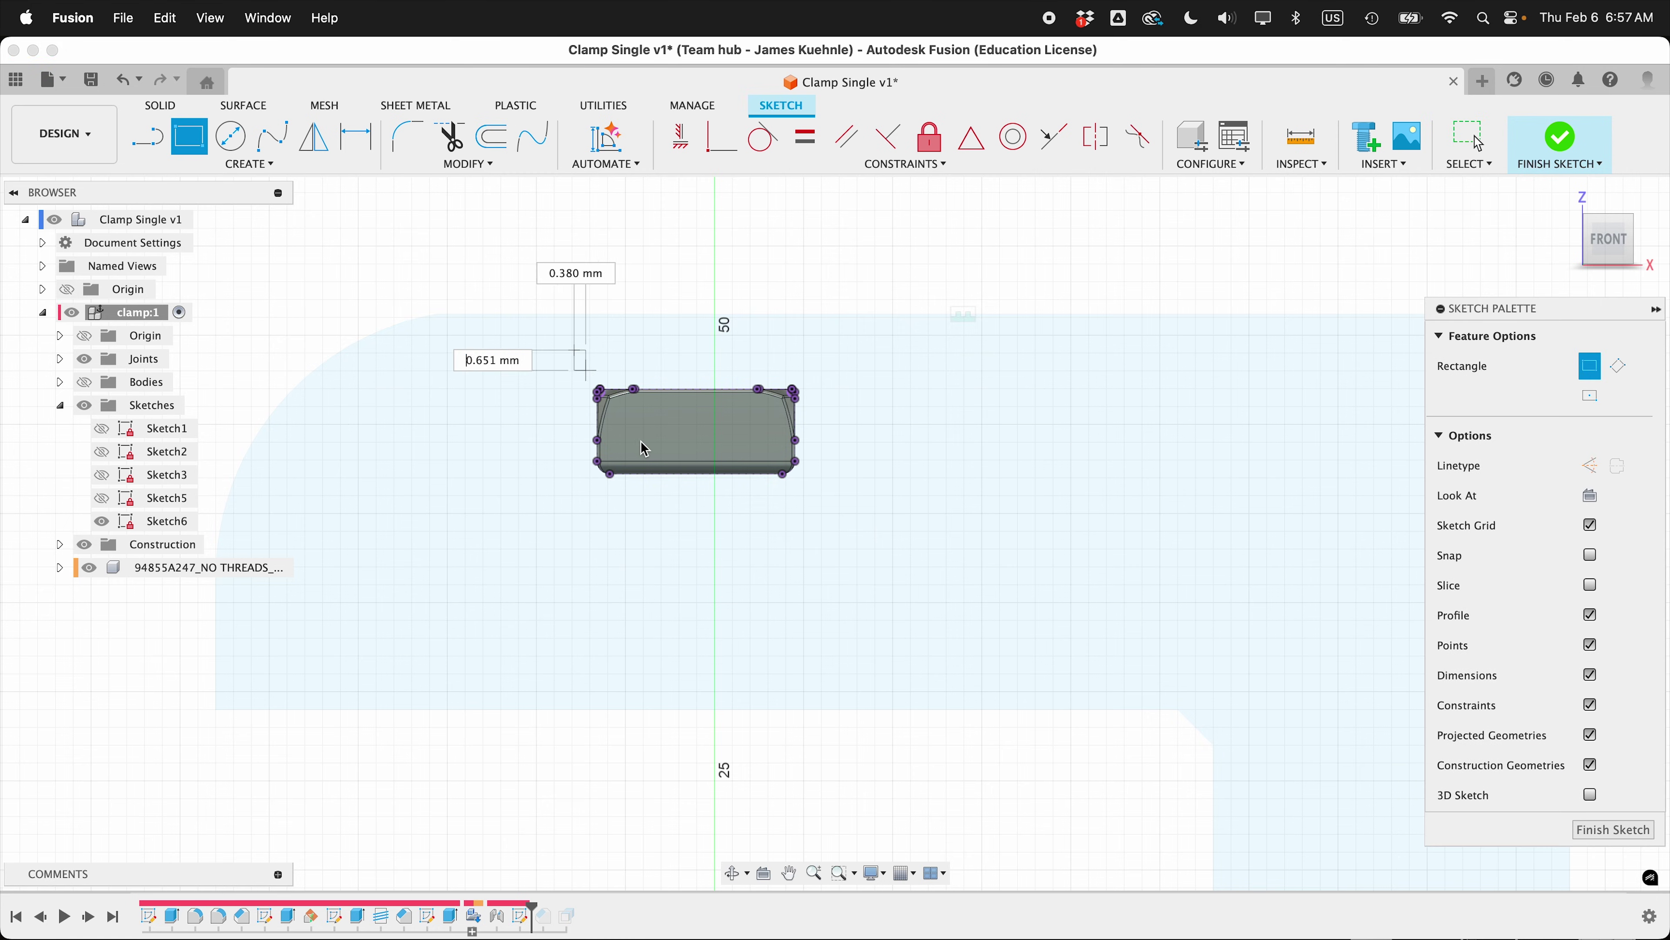
{"action": "left_click", "coordinate": [823, 501]}
{"action": "scroll", "coordinate": [830, 523], "scroll_direction": "up", "scroll_amount": 5}
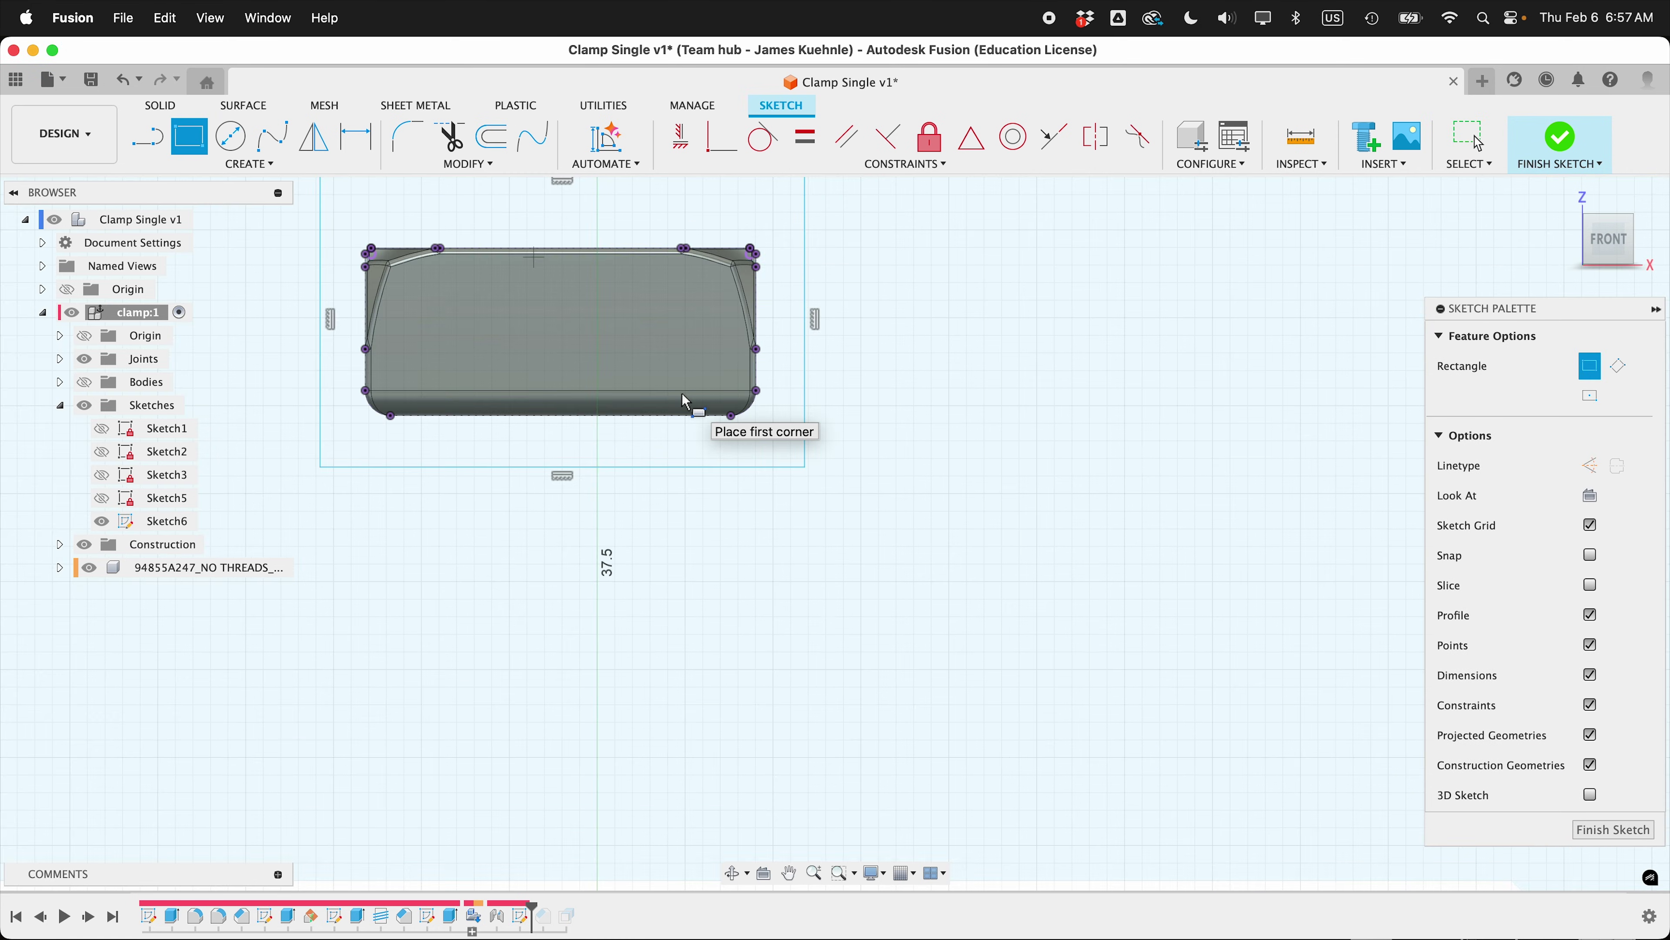
{"action": "scroll", "coordinate": [686, 402], "scroll_direction": "up", "scroll_amount": 5}
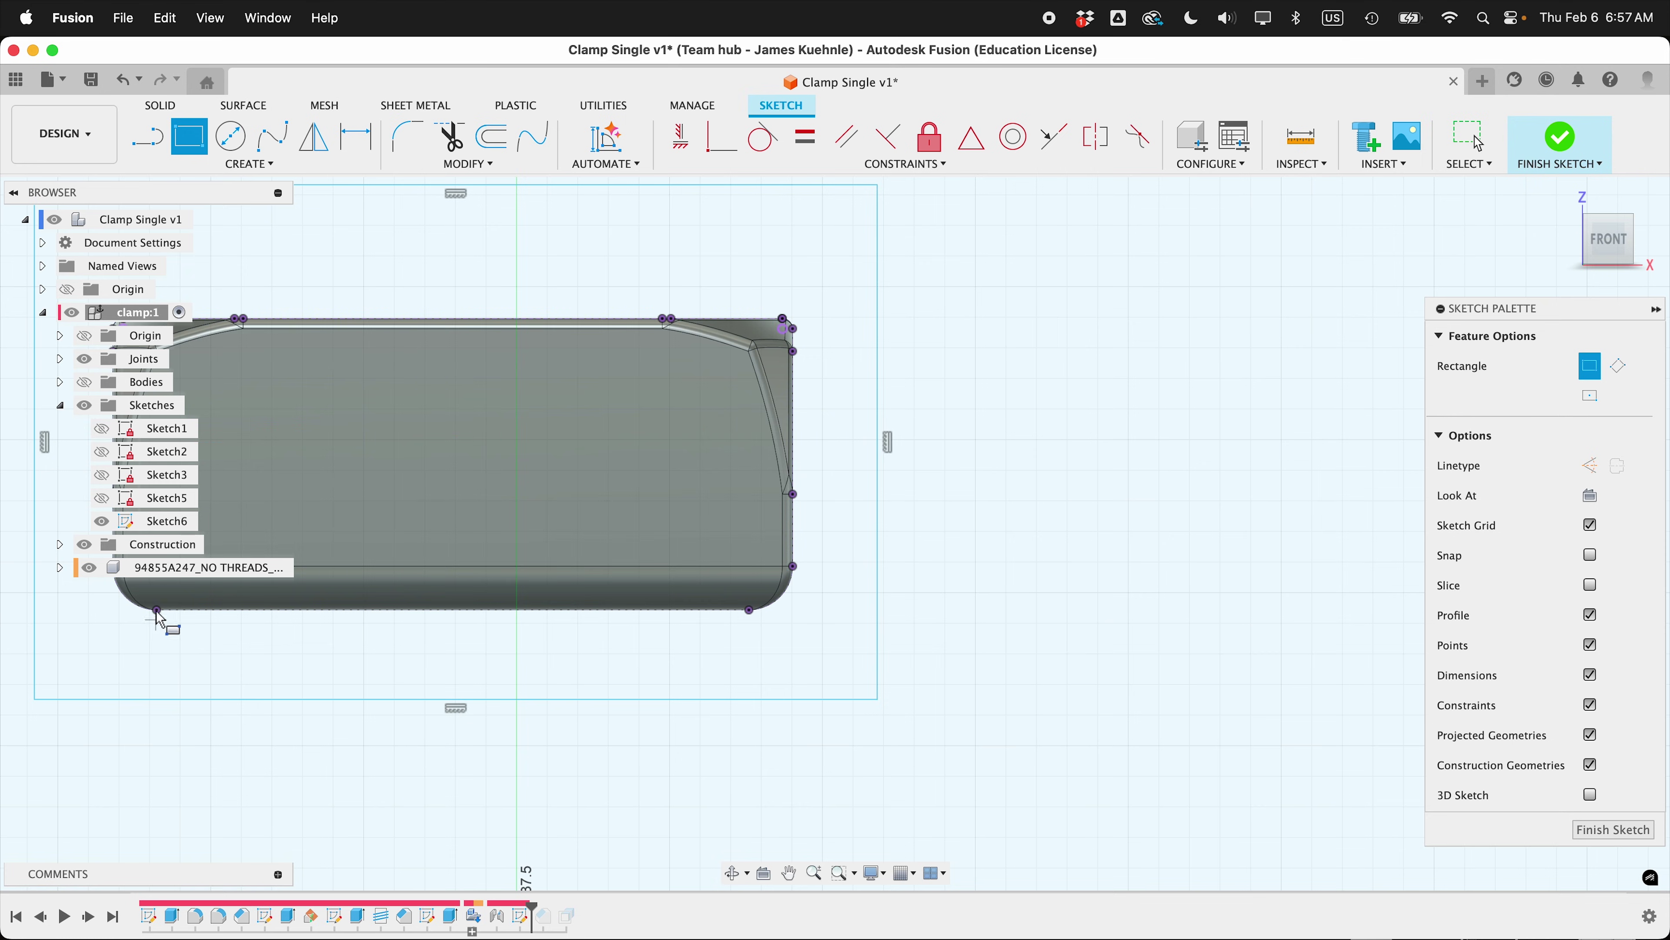
{"action": "left_click", "coordinate": [90, 565]}
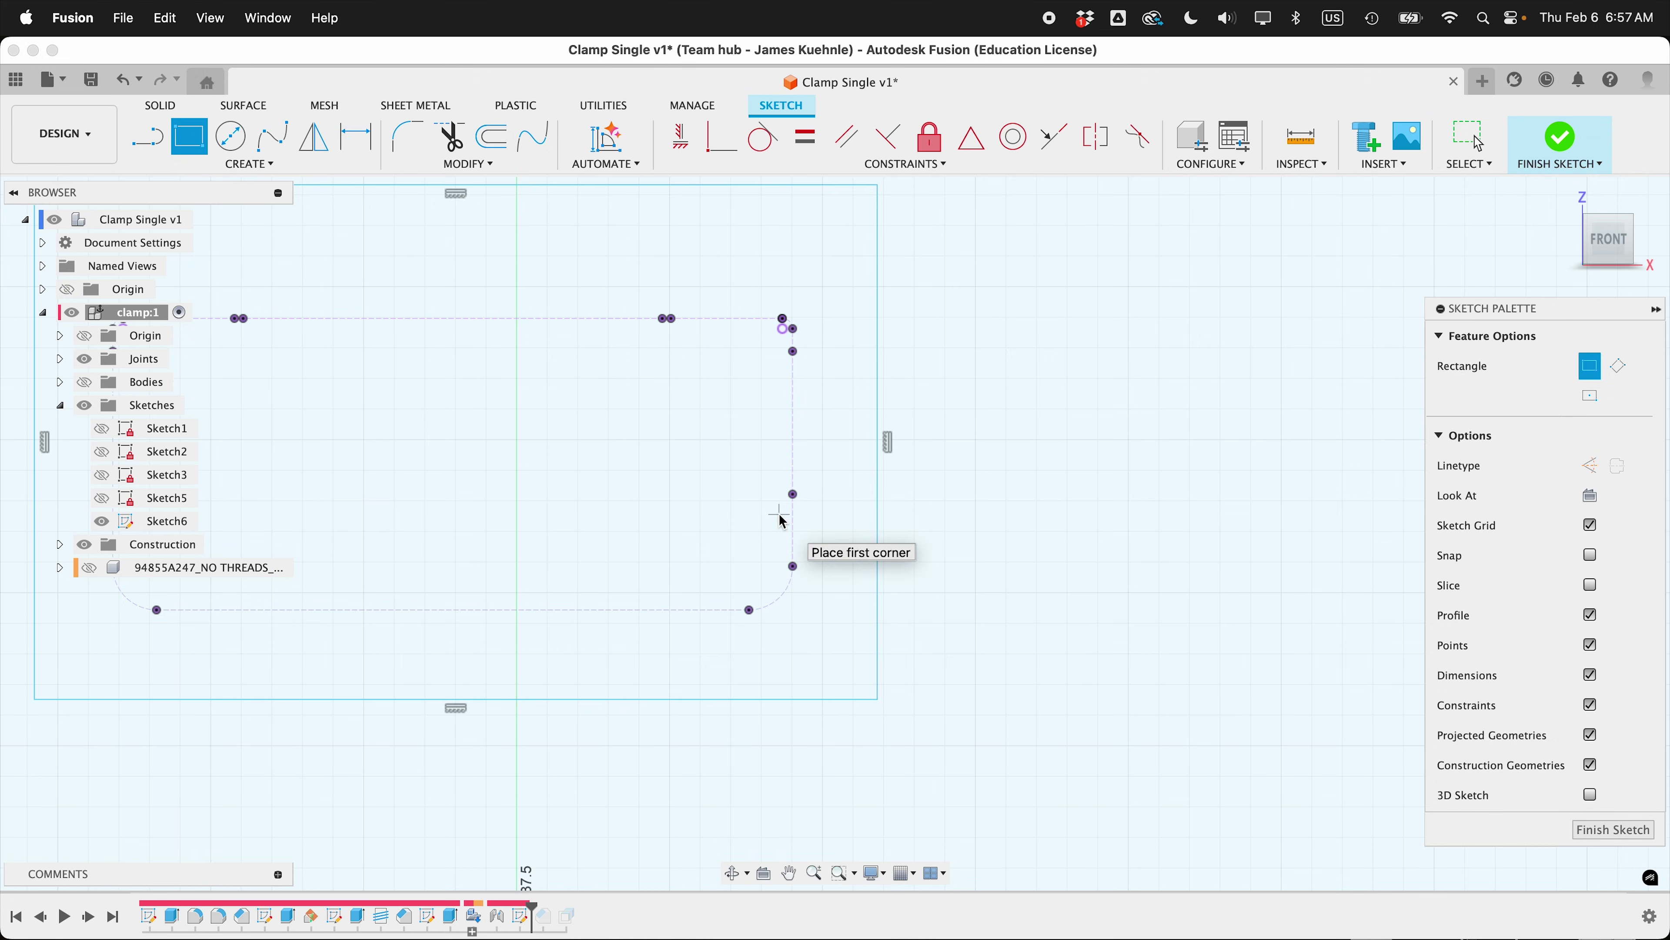
Dimension the gap between the nut outline's right edge and the rectangle's right side to 0.1 mm
{"action": "key", "text": "d"}
{"action": "scroll", "coordinate": [829, 442], "scroll_direction": "up", "scroll_amount": 3}
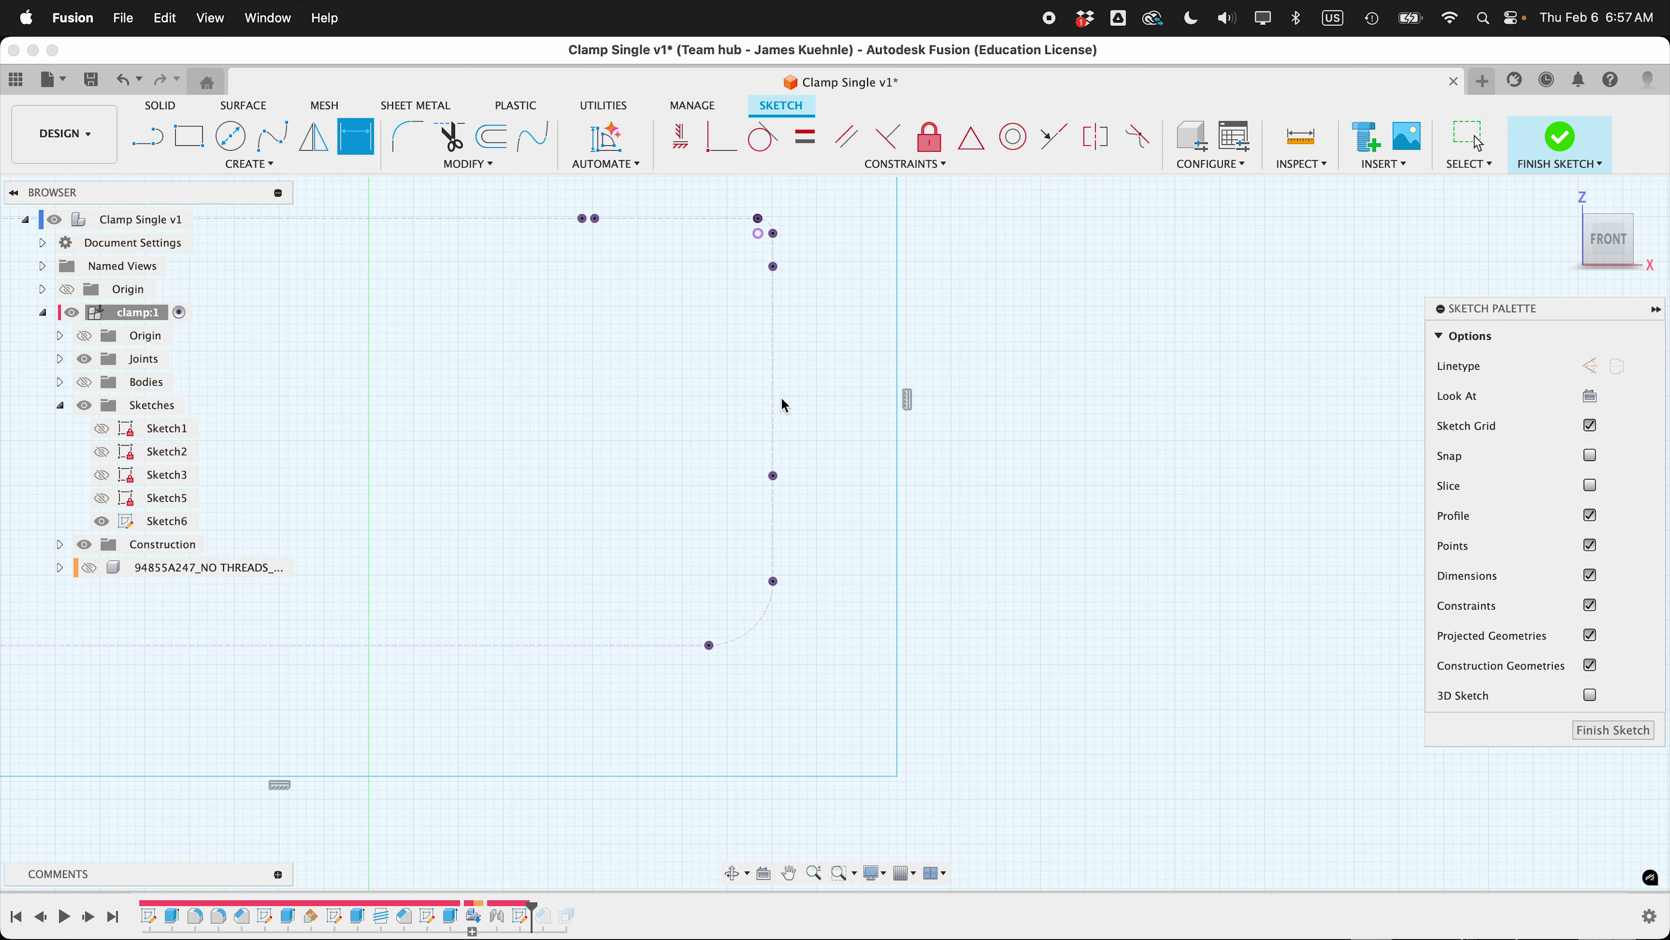
{"action": "left_click", "coordinate": [774, 408]}
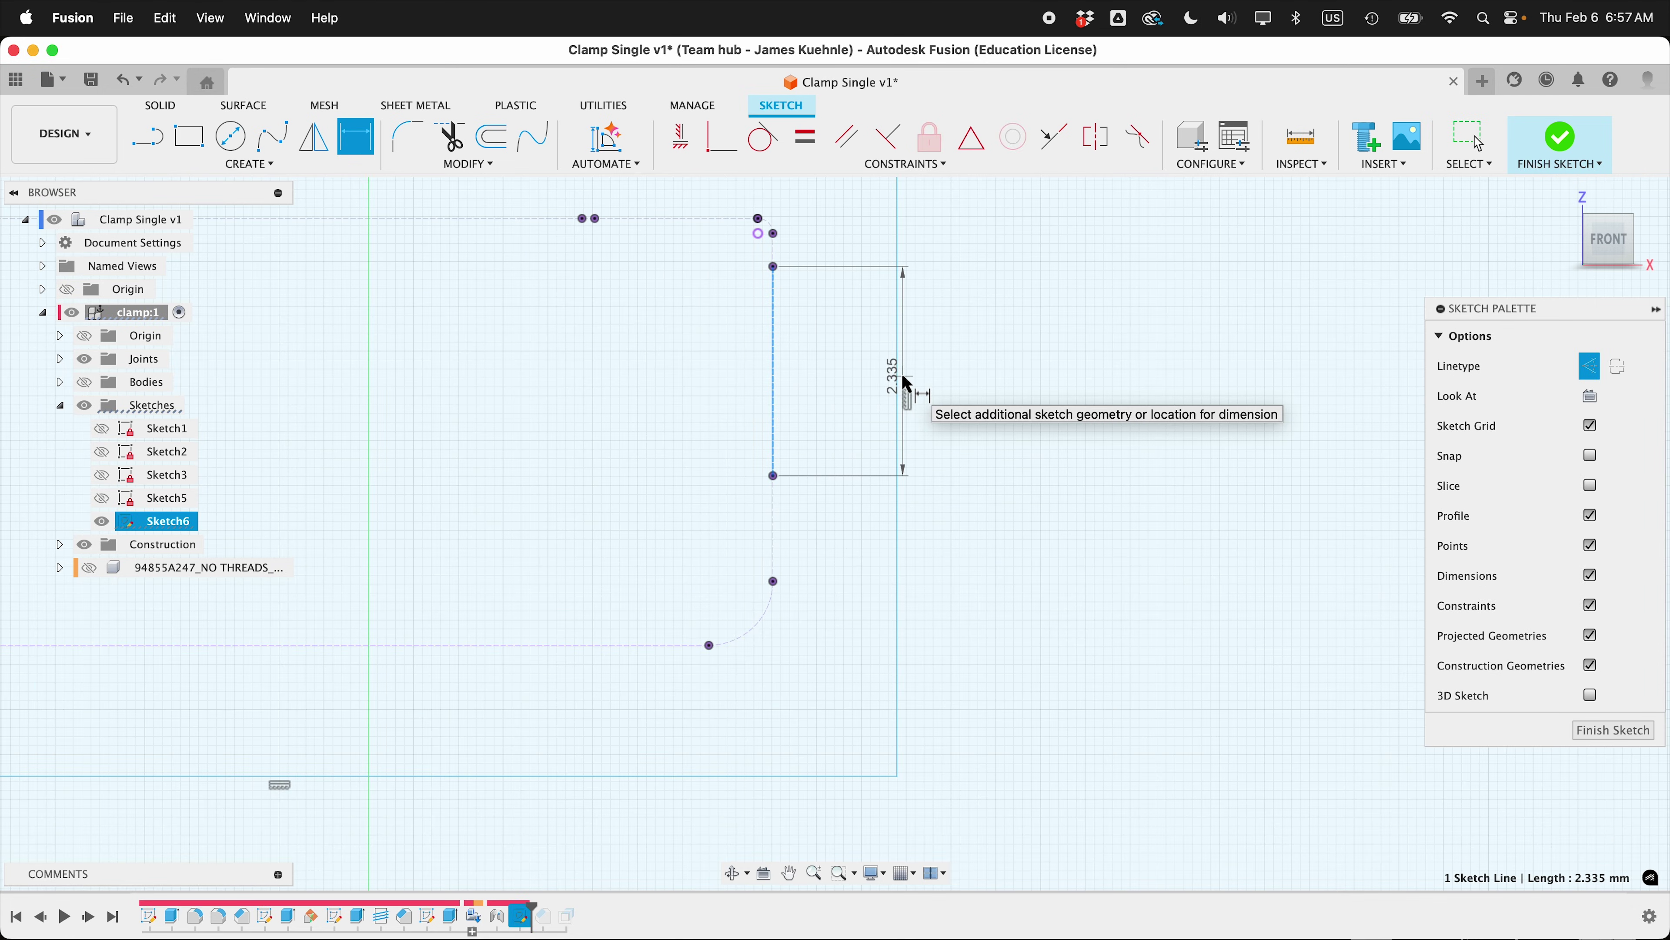
{"action": "key", "text": "Escape"}
{"action": "left_click", "coordinate": [900, 384]}
{"action": "left_click", "coordinate": [824, 388]}
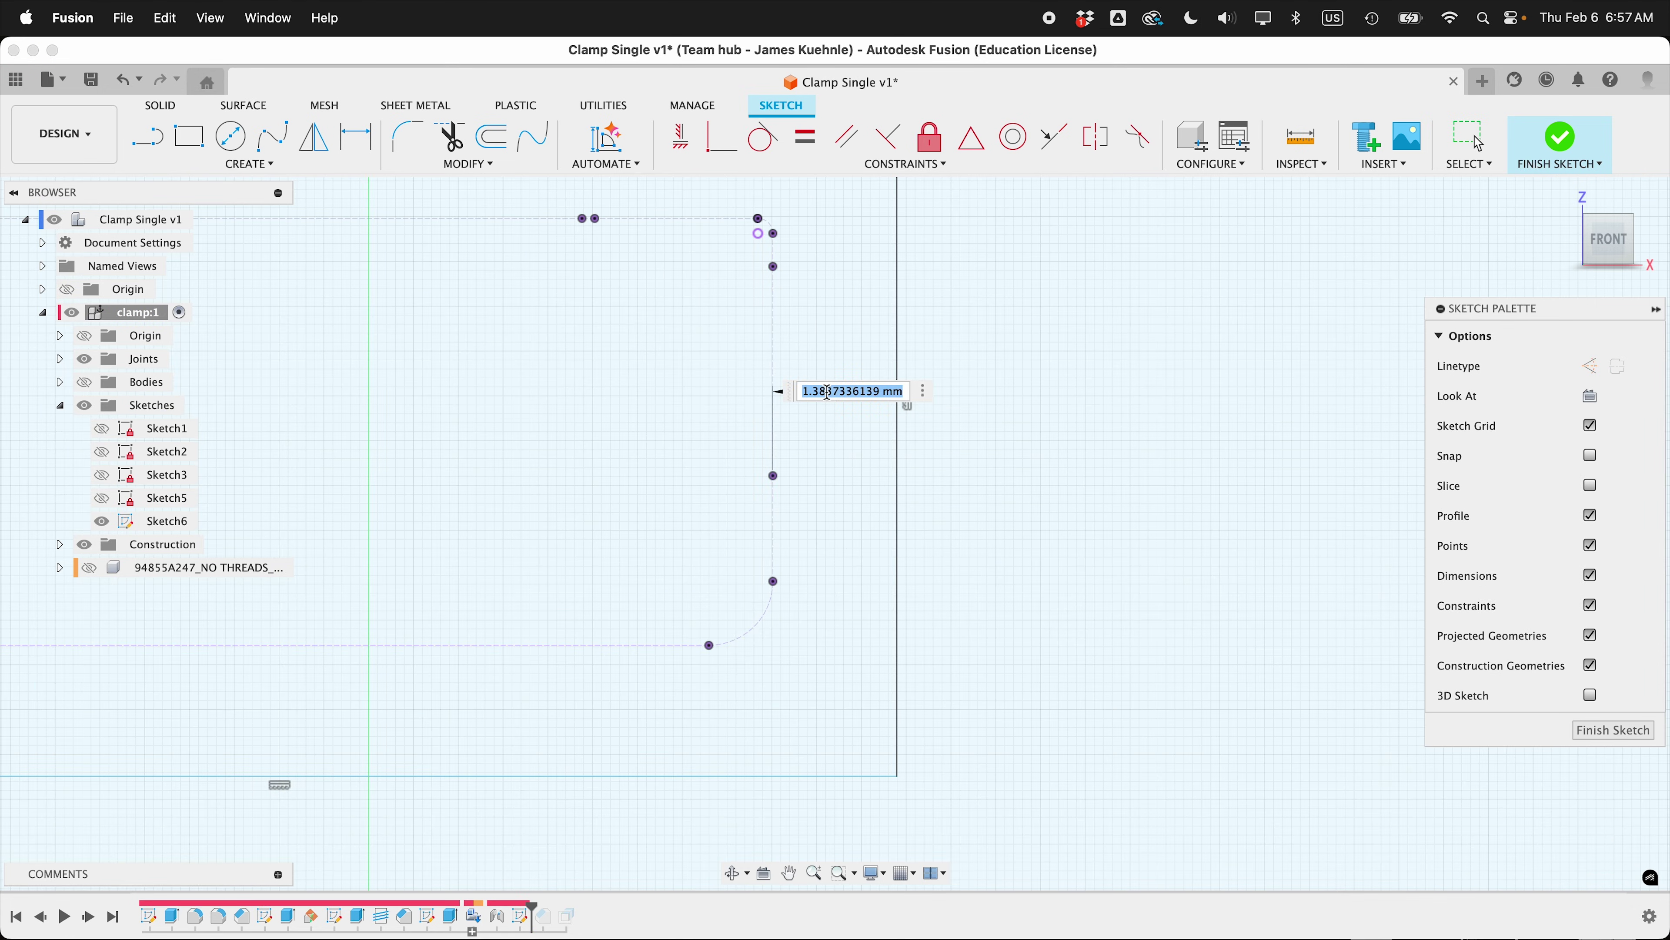
{"action": "type", "text": ".1"}
{"action": "key", "text": "Return"}
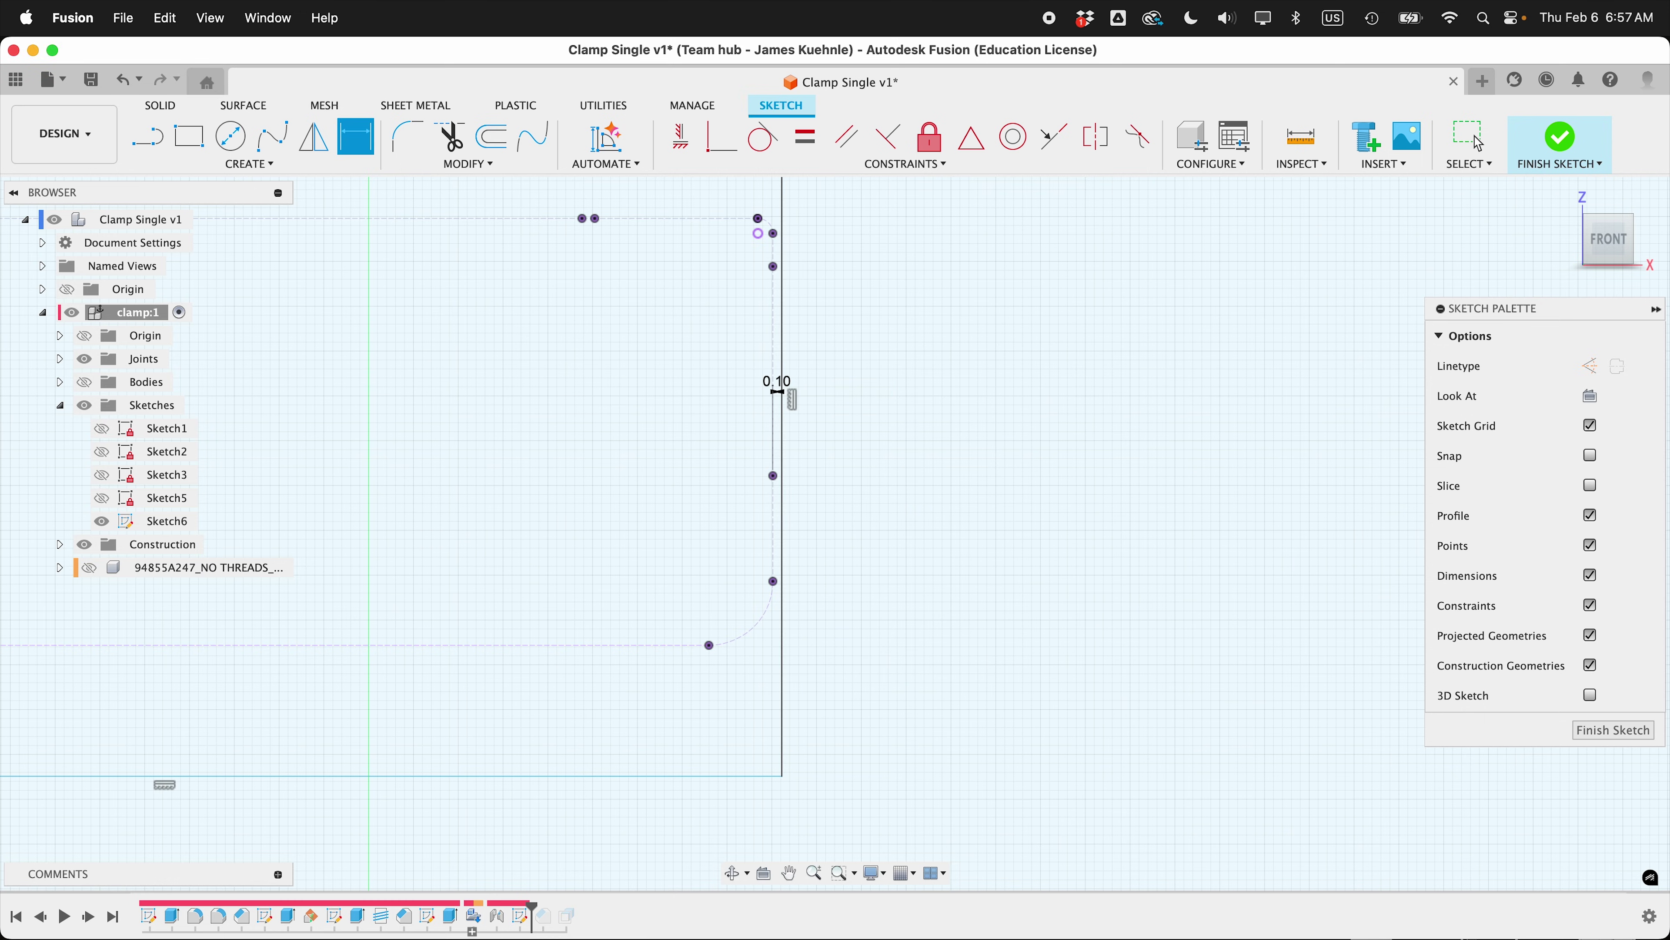
Dimension the gap between the nut outline's bottom edge and the rectangle's bottom side, linking it to the right-side gap dimension
{"action": "left_click", "coordinate": [583, 646]}
{"action": "left_click", "coordinate": [577, 776]}
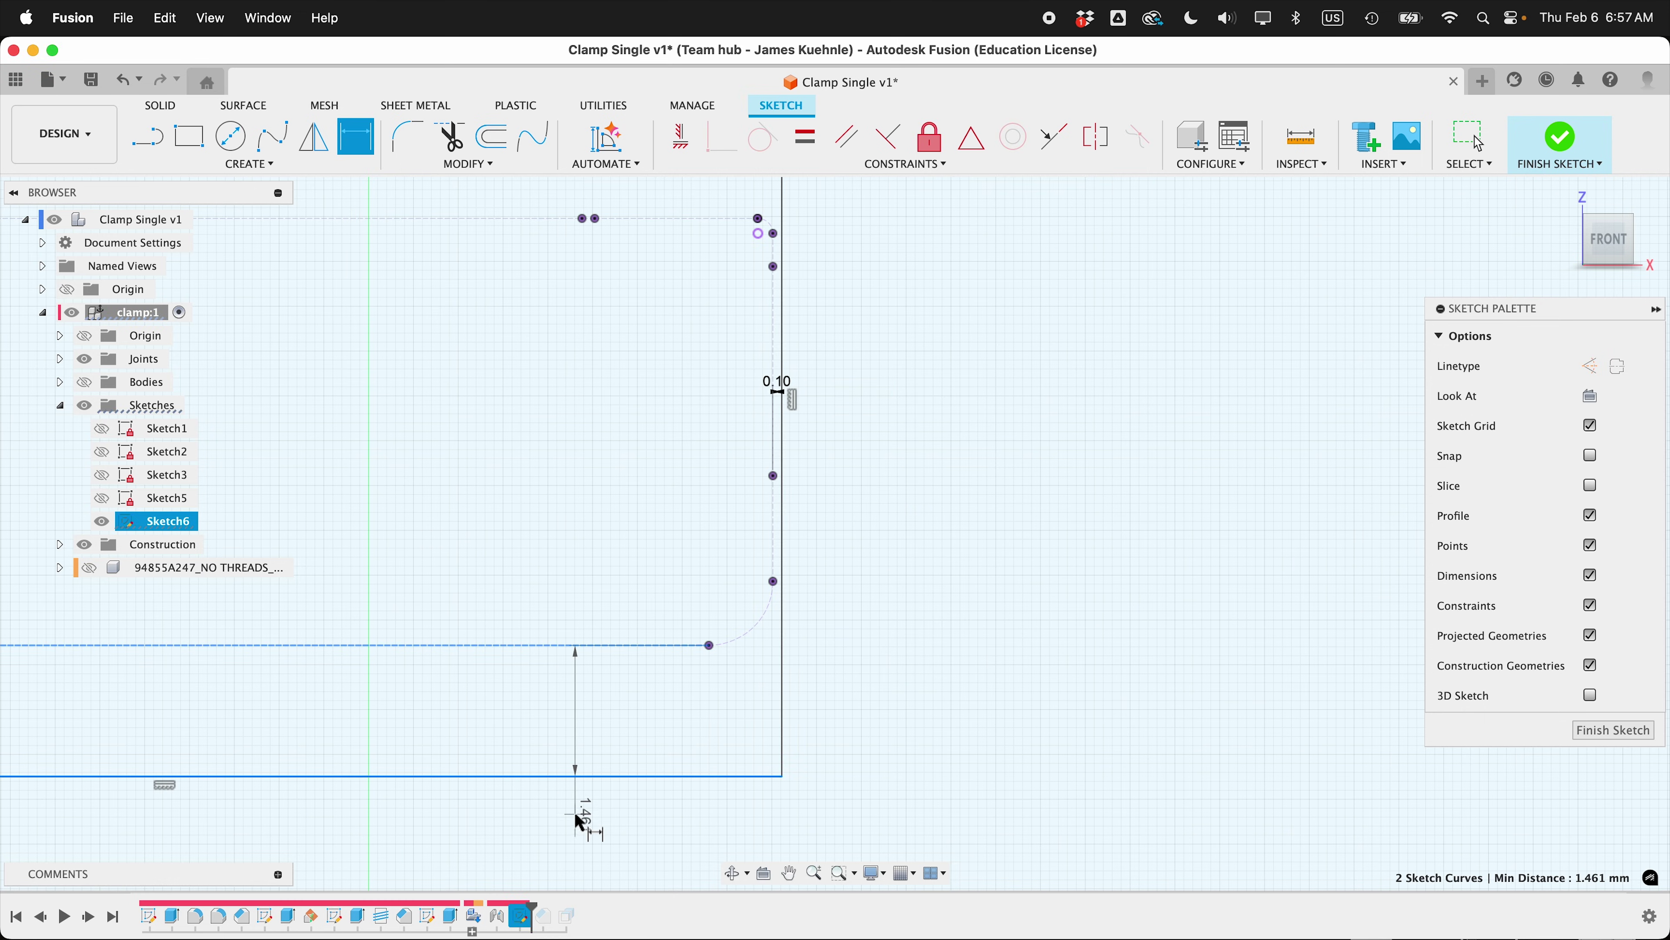
{"action": "left_click", "coordinate": [855, 728]}
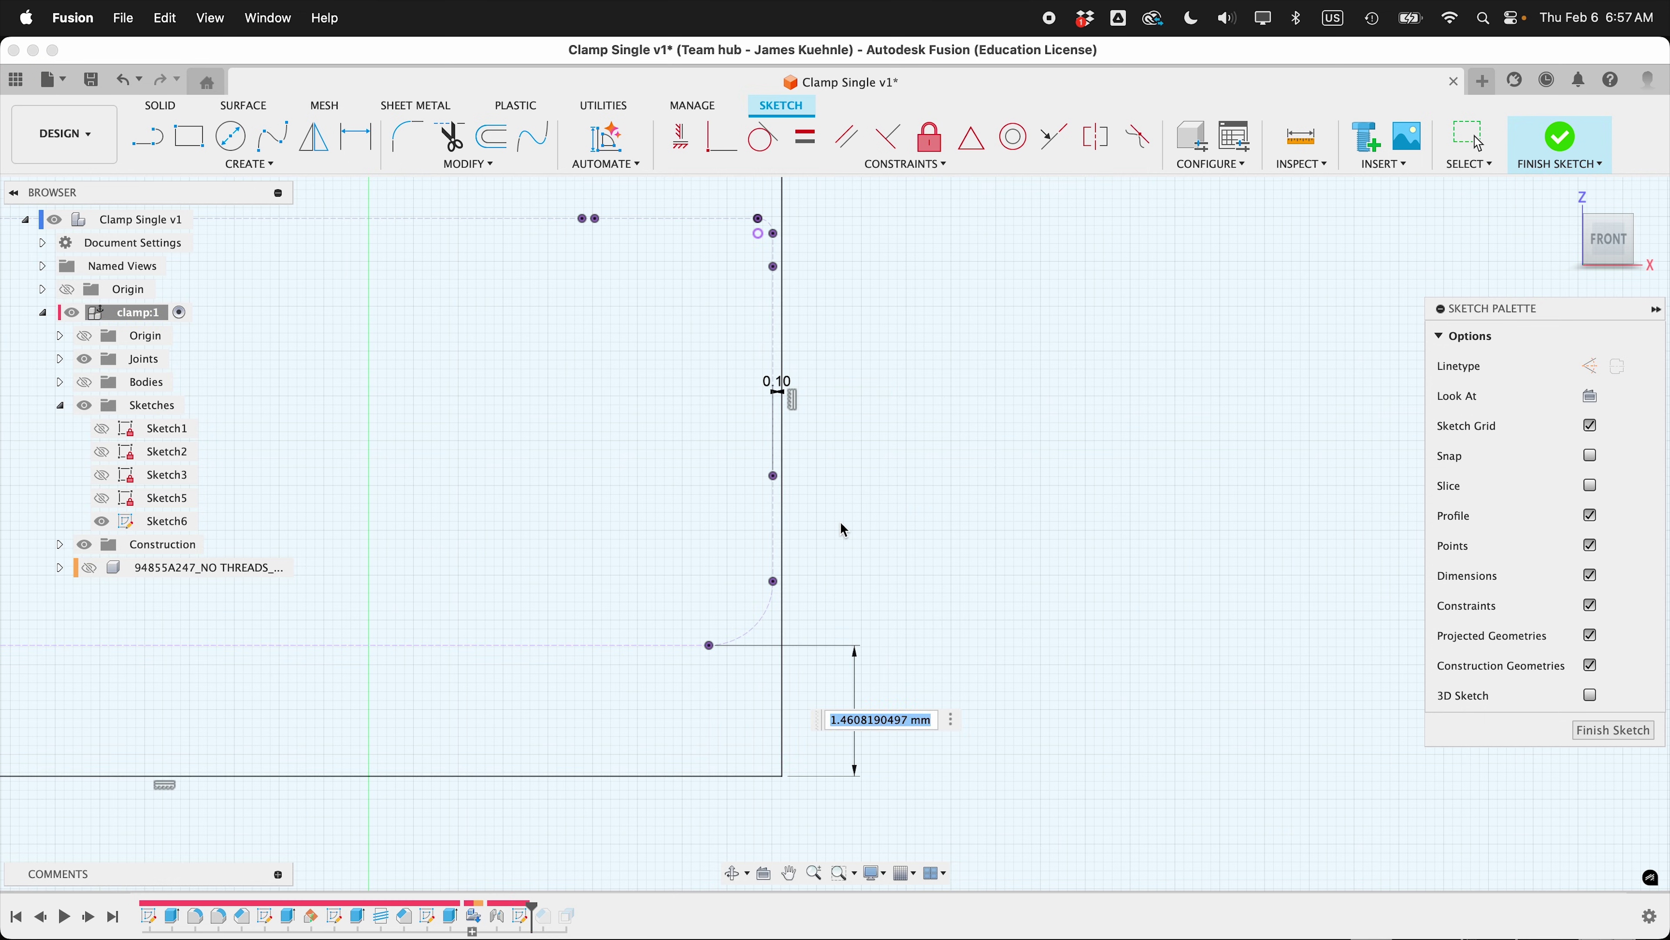
{"action": "left_click", "coordinate": [779, 394]}
{"action": "key", "text": "Return"}
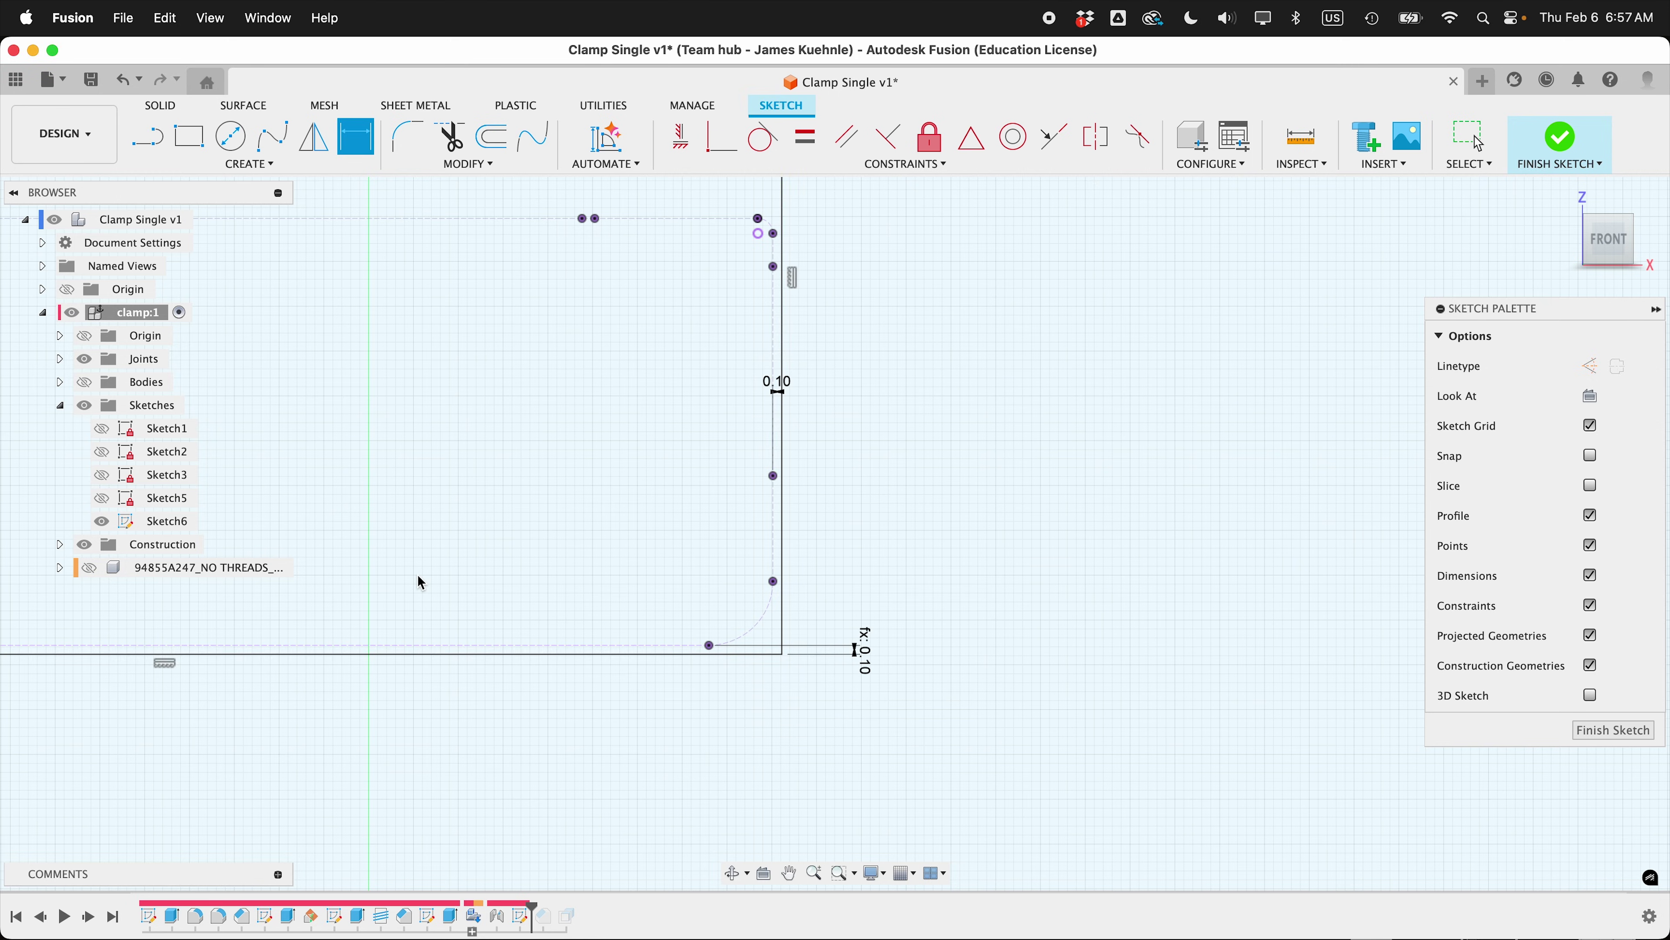
Dimension the gap between the nut outline's top edge and the rectangle's top side, linking it to the right-side gap dimension
{"action": "scroll", "coordinate": [418, 574], "scroll_direction": "down", "scroll_amount": 5}
{"action": "scroll", "coordinate": [418, 574], "scroll_direction": "down", "scroll_amount": 5}
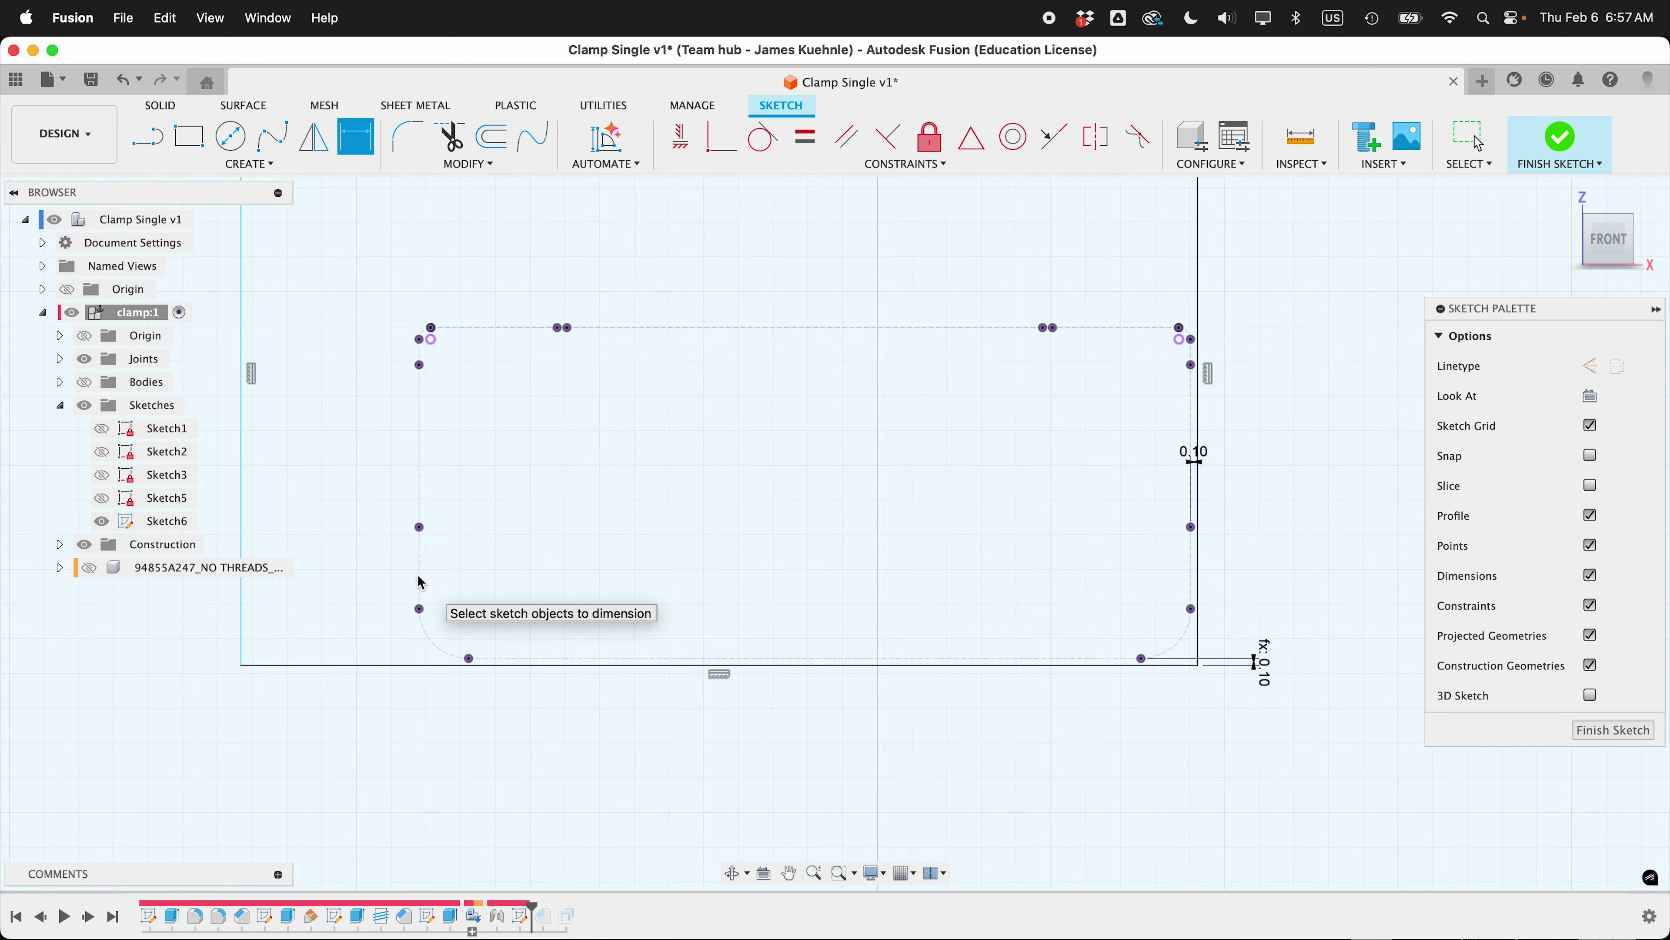
{"action": "scroll", "coordinate": [877, 510], "scroll_direction": "right", "scroll_amount": 2}
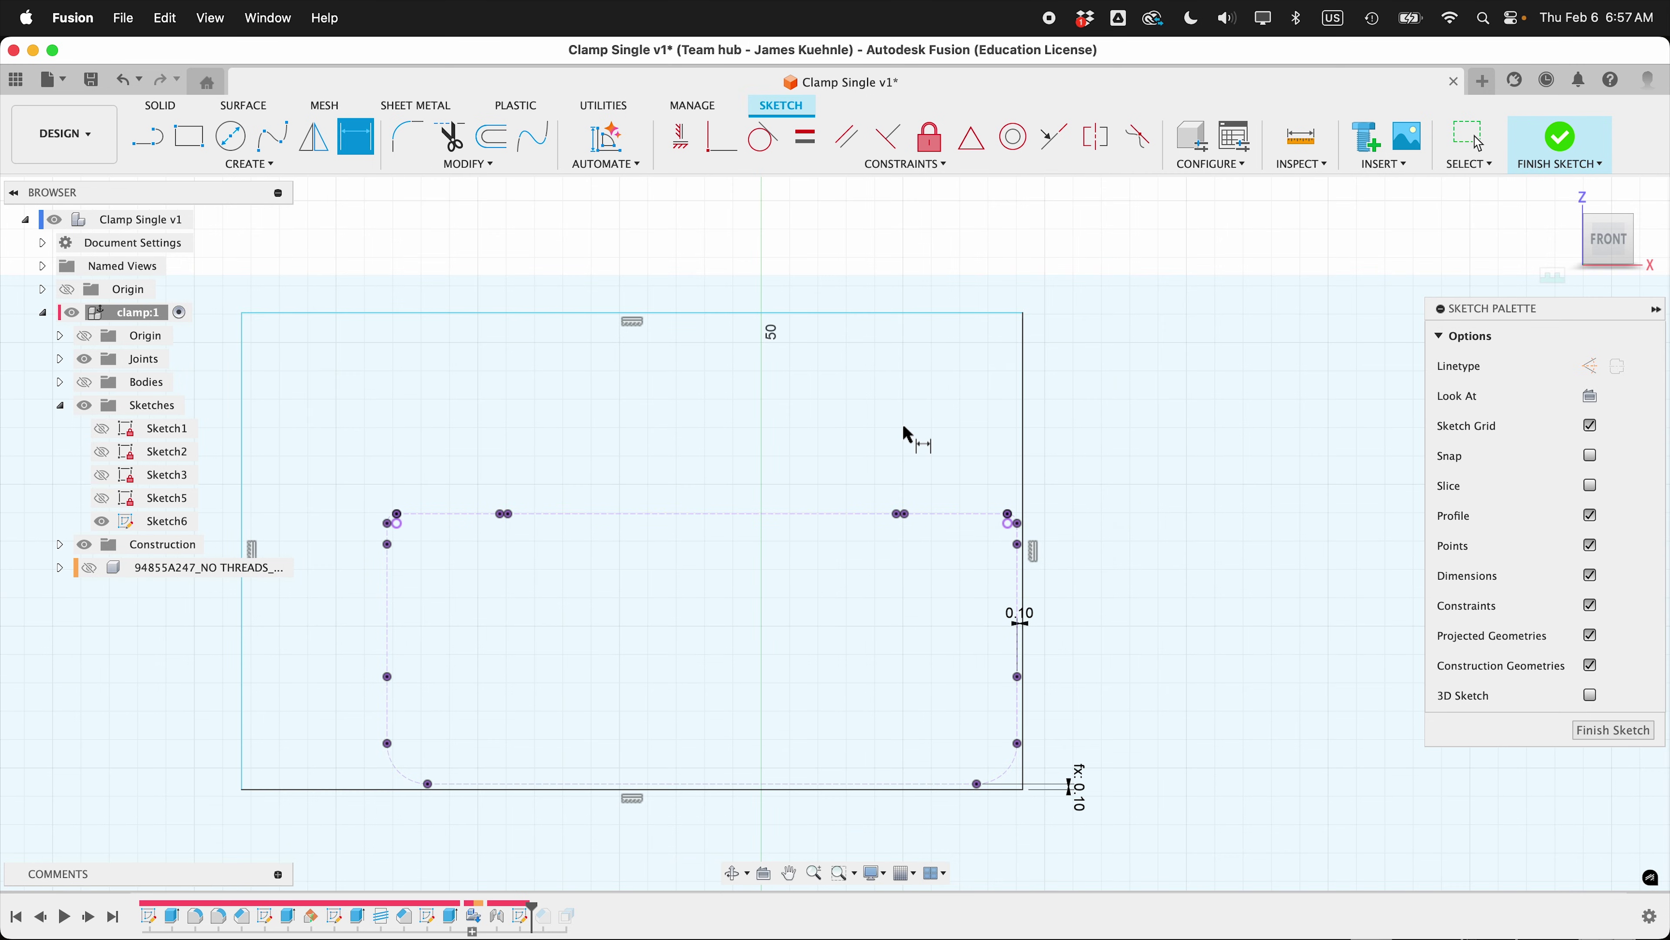
{"action": "left_click", "coordinate": [861, 315]}
{"action": "left_click", "coordinate": [853, 514]}
{"action": "left_click", "coordinate": [854, 516]}
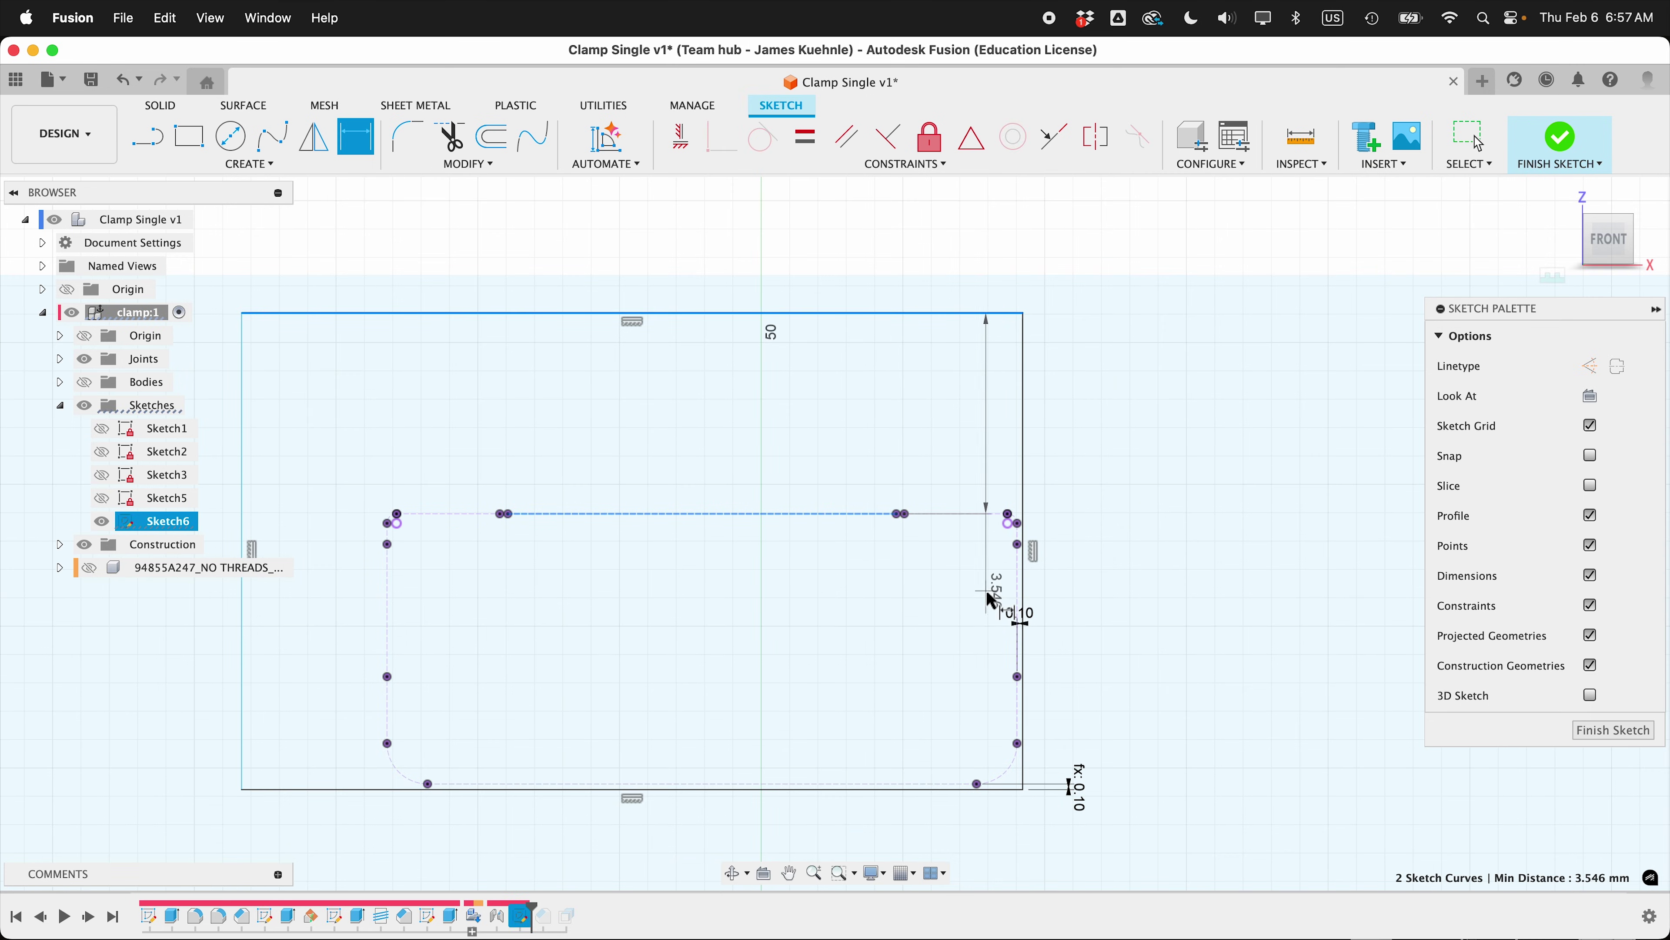
{"action": "left_click", "coordinate": [876, 448]}
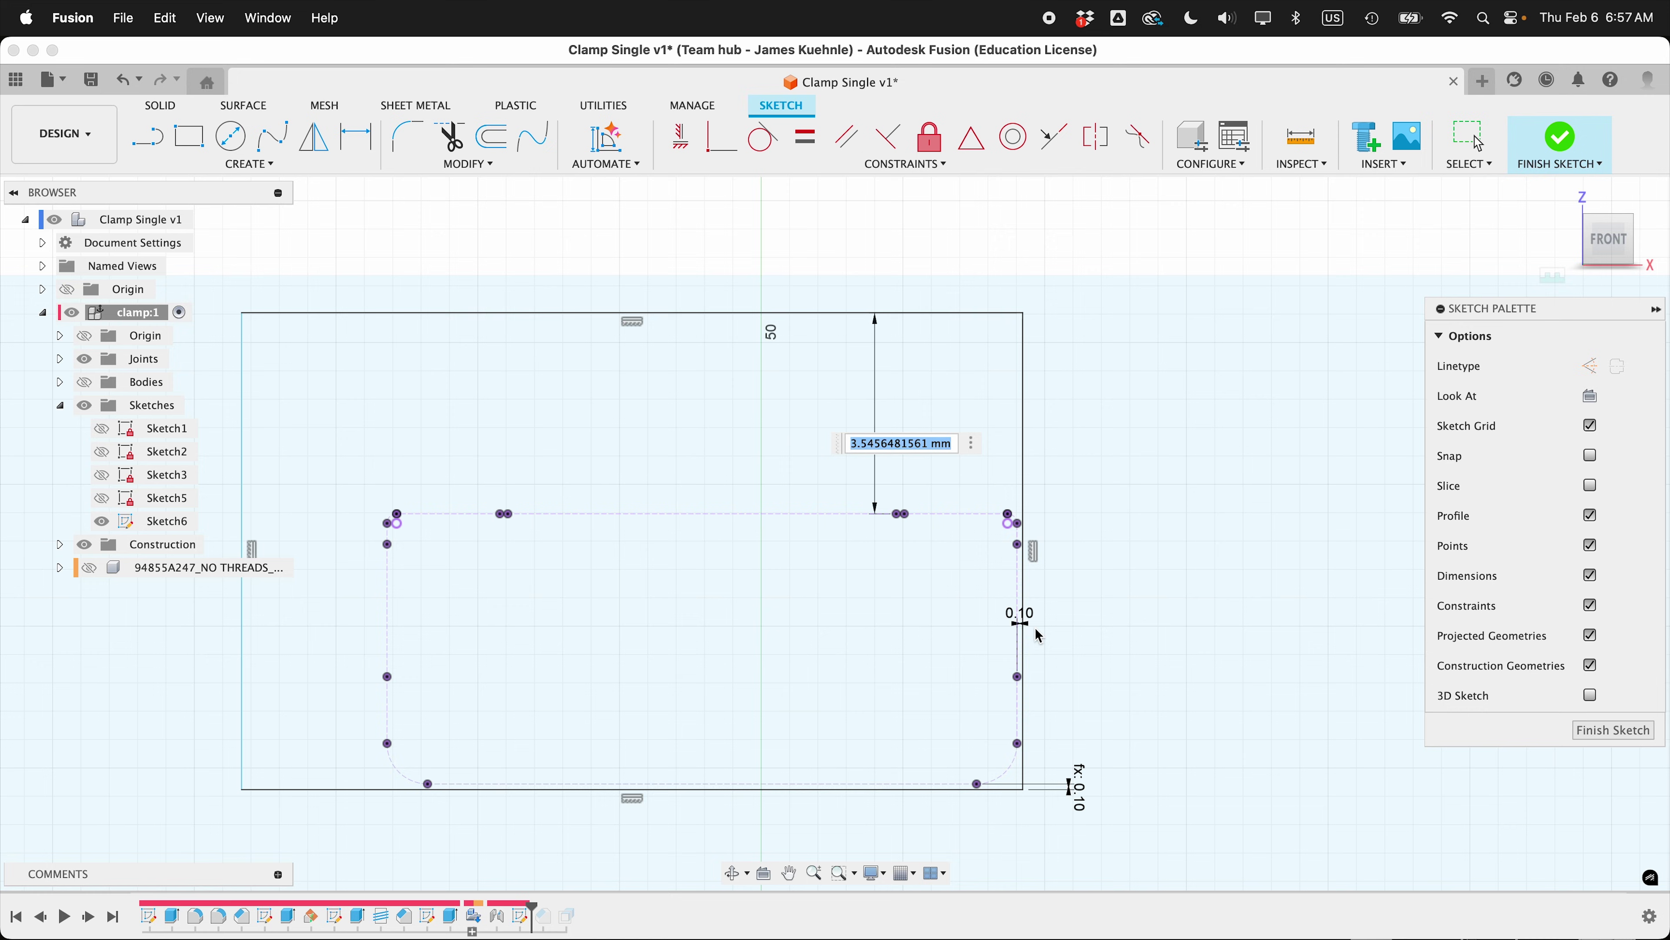
{"action": "key", "text": "Return"}
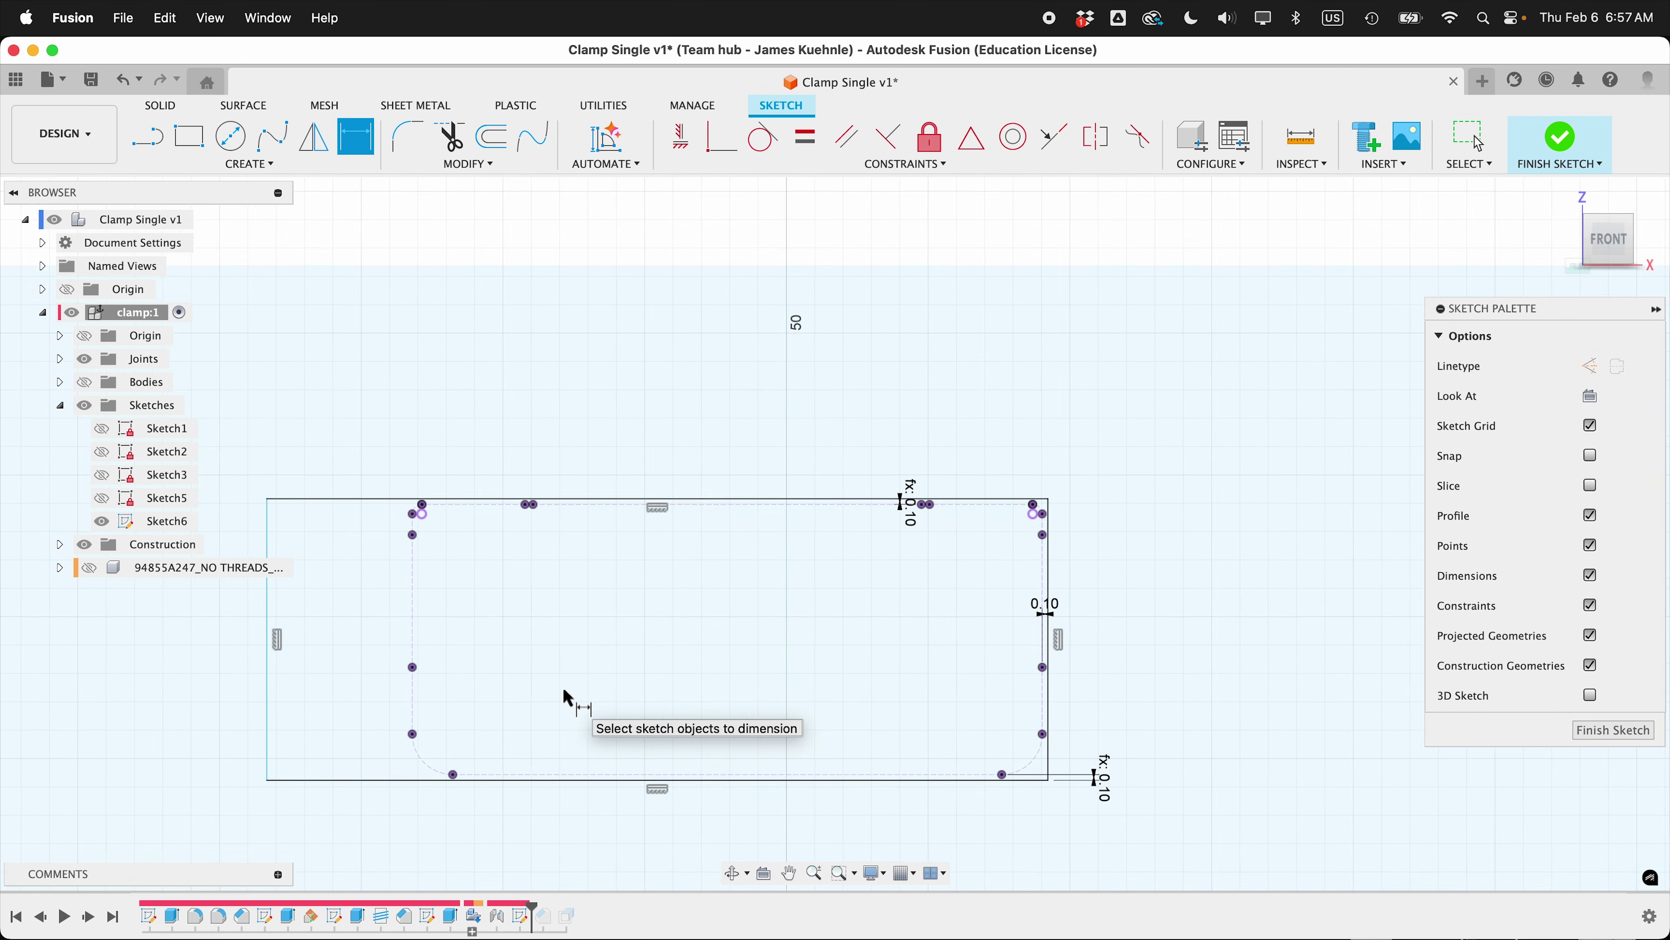
Dimension the gap on the nut outline's left side, linking it to the right-side gap dimension d56
{"action": "left_click", "coordinate": [460, 572]}
{"action": "left_click", "coordinate": [414, 438]}
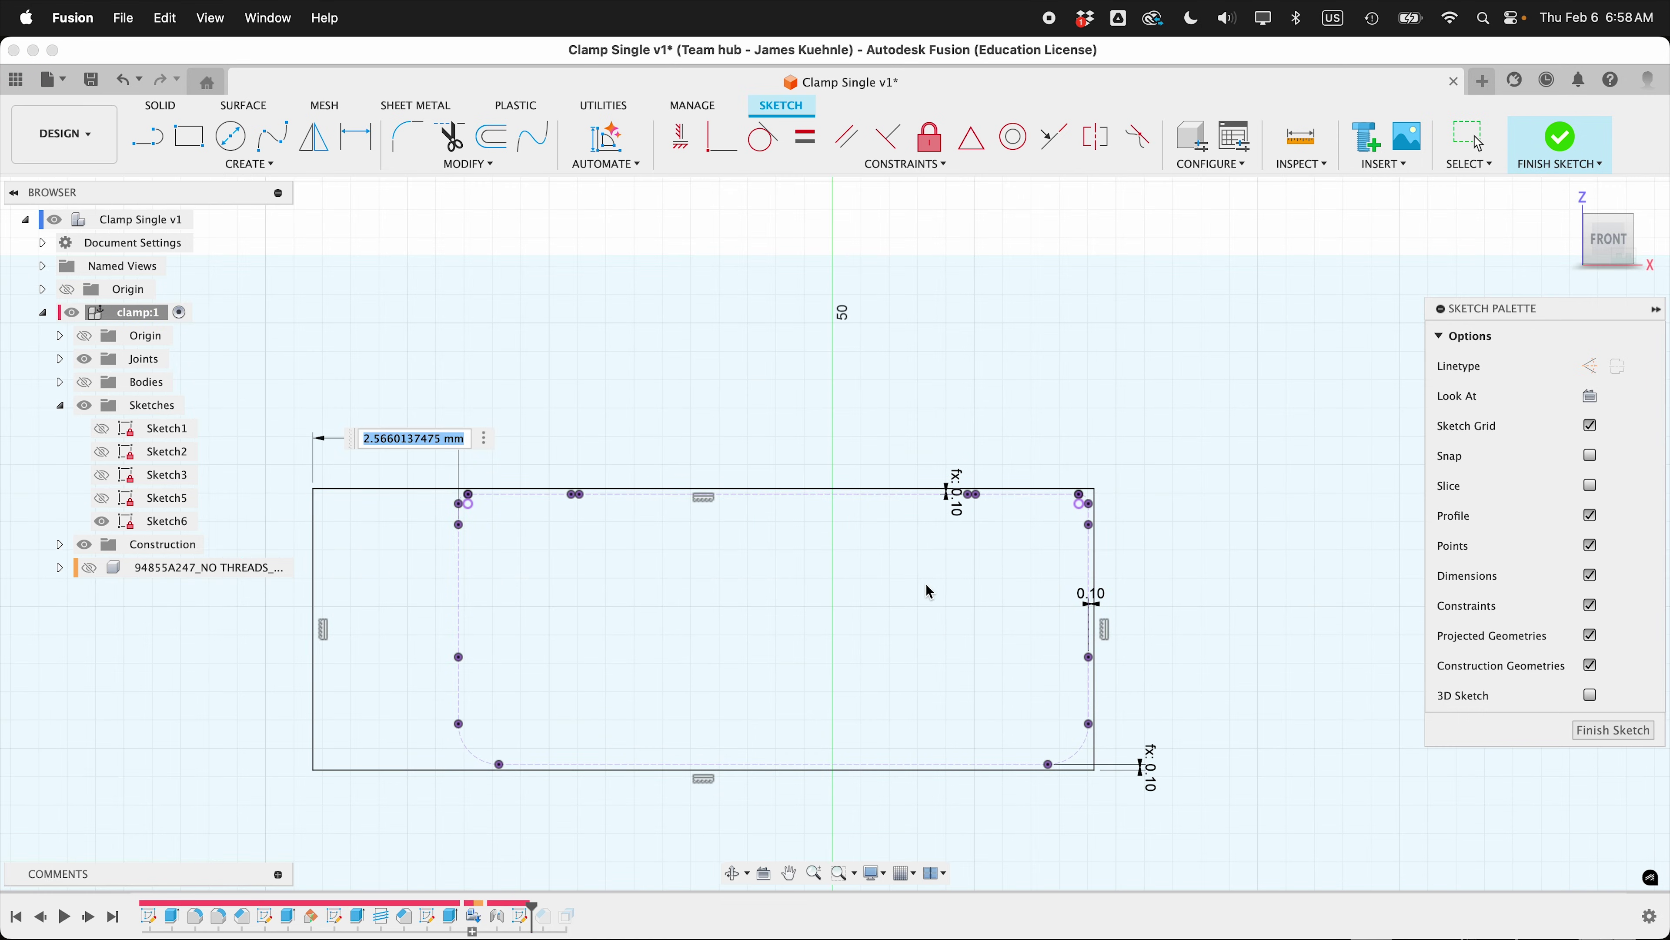
{"action": "type", "text": "d56"}
{"action": "key", "text": "Return"}
Set the right-side gap dimension that drives the other gaps to 0.2 mm, and finish the sketch
{"action": "scroll", "coordinate": [1086, 657], "scroll_direction": "up", "scroll_amount": 5}
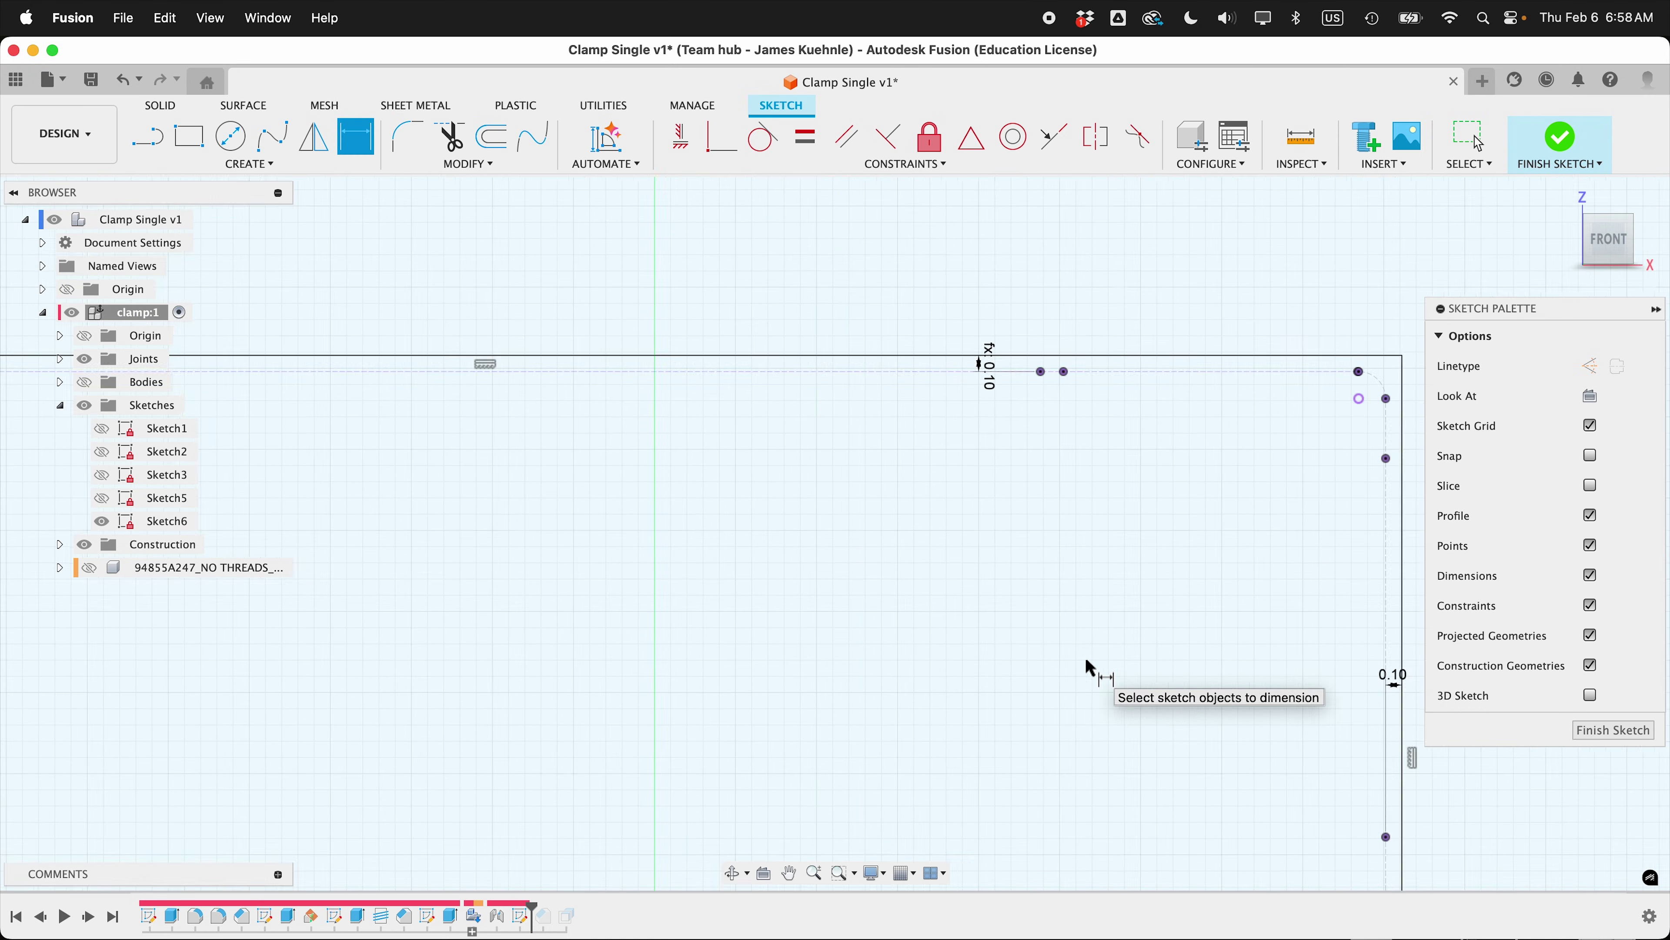
{"action": "scroll", "coordinate": [1157, 661], "scroll_direction": "up", "scroll_amount": 3}
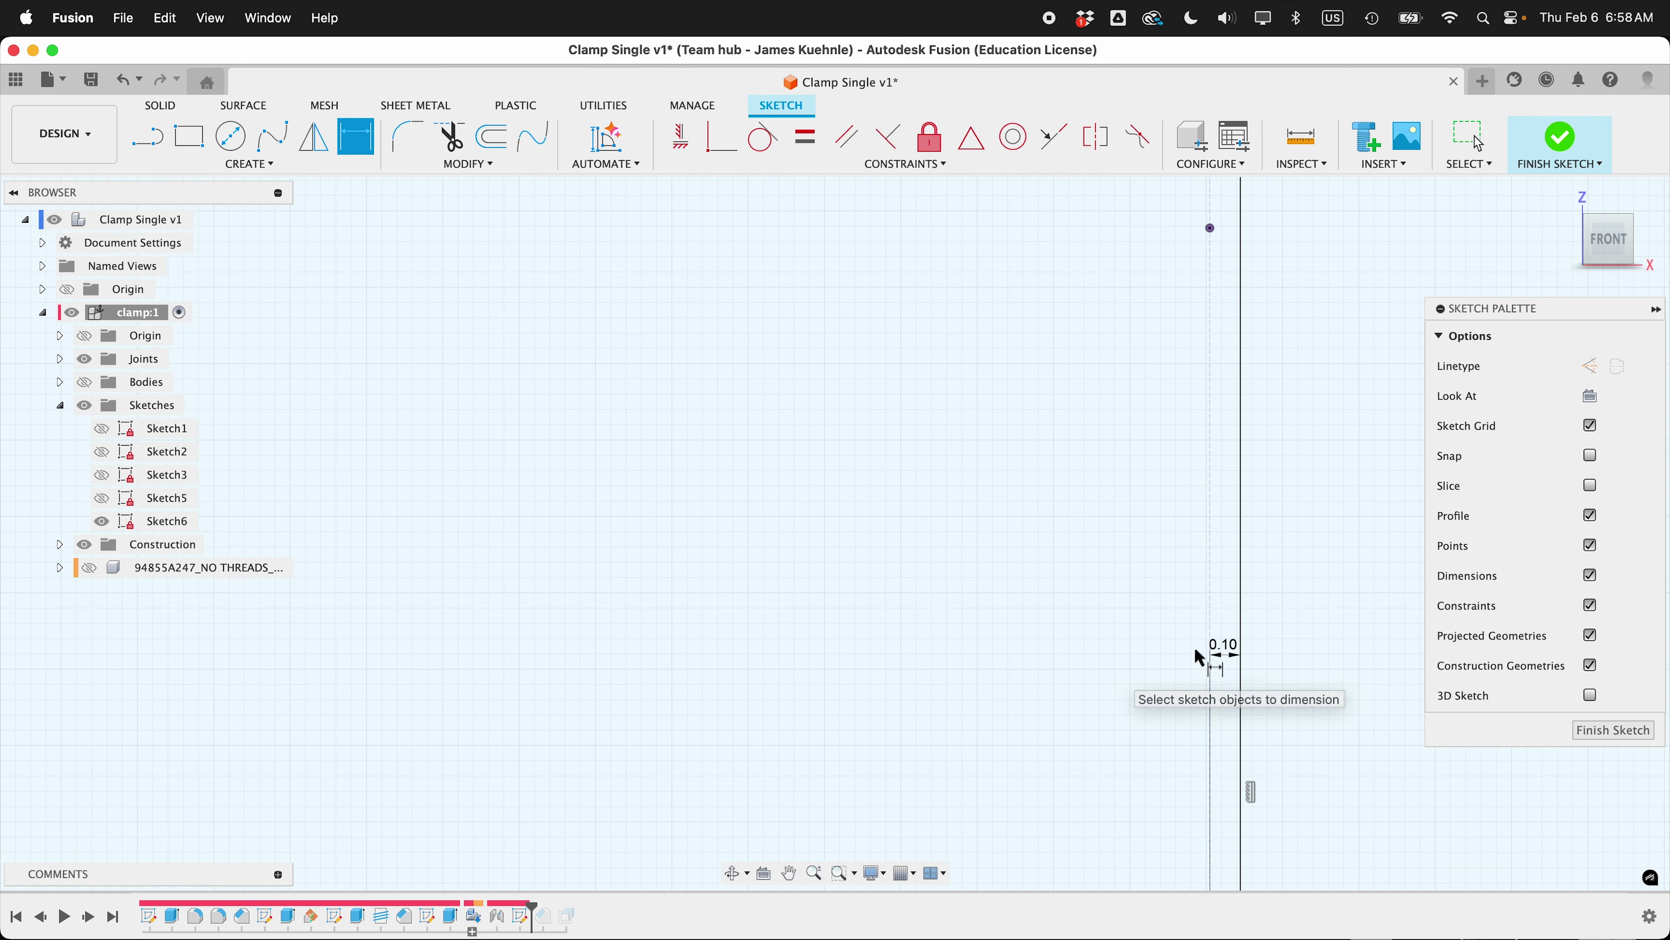
{"action": "double_click", "coordinate": [1230, 642]}
{"action": "type", "text": "0.2"}
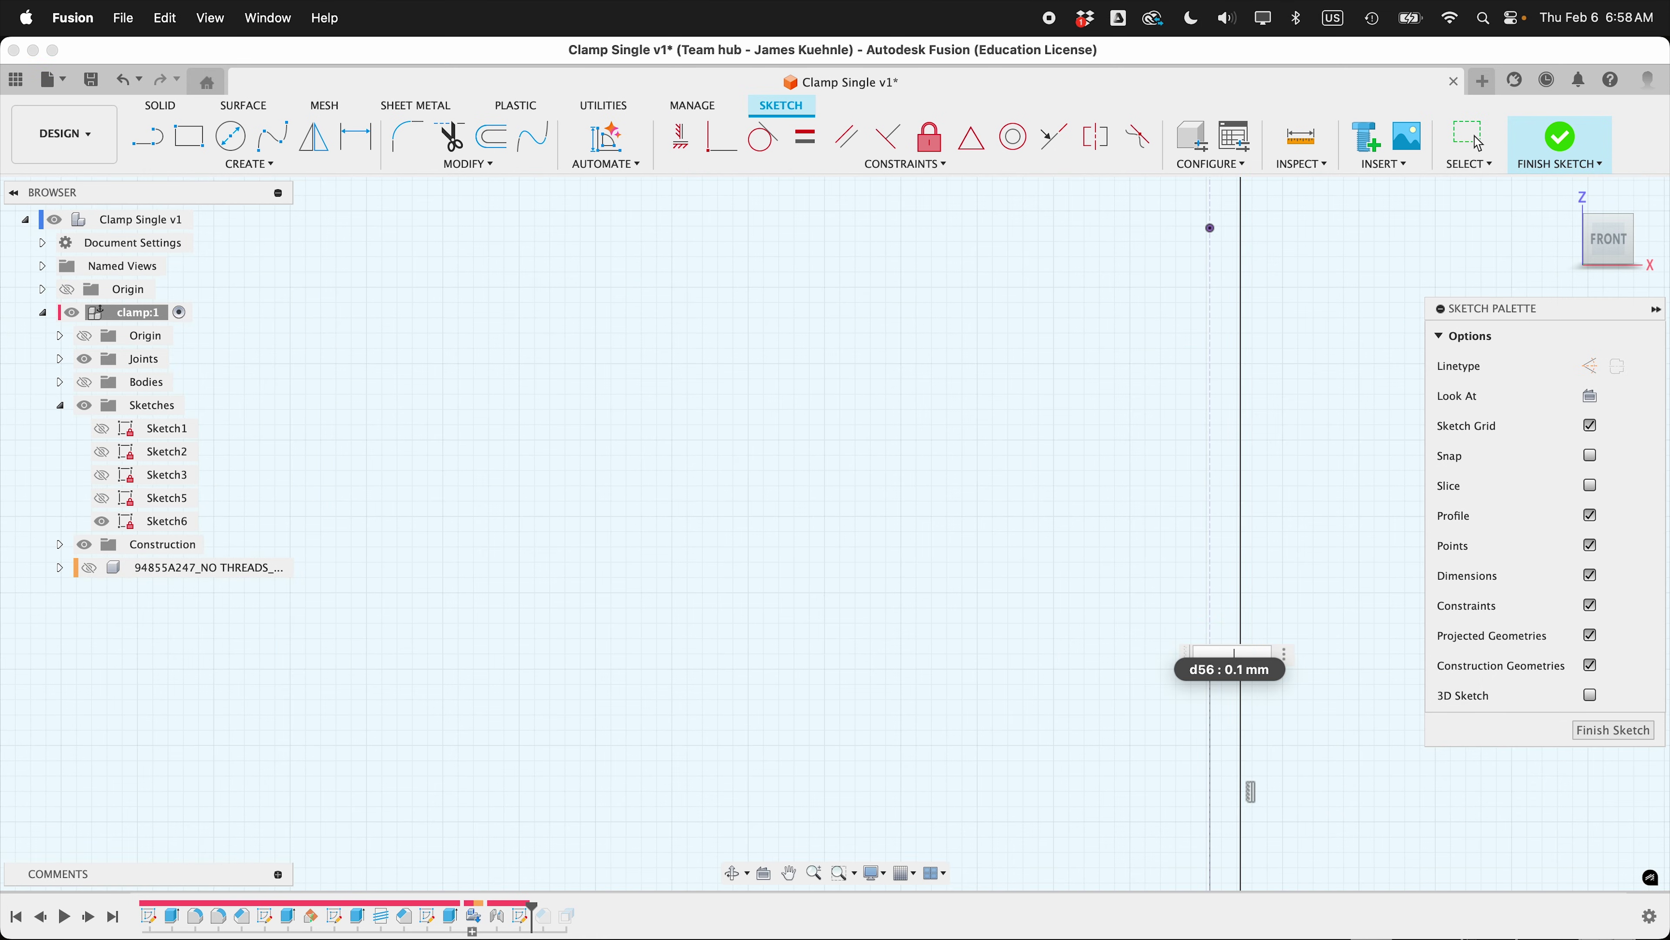
{"action": "key", "text": "Return"}
{"action": "scroll", "coordinate": [1231, 653], "scroll_direction": "down", "scroll_amount": 6}
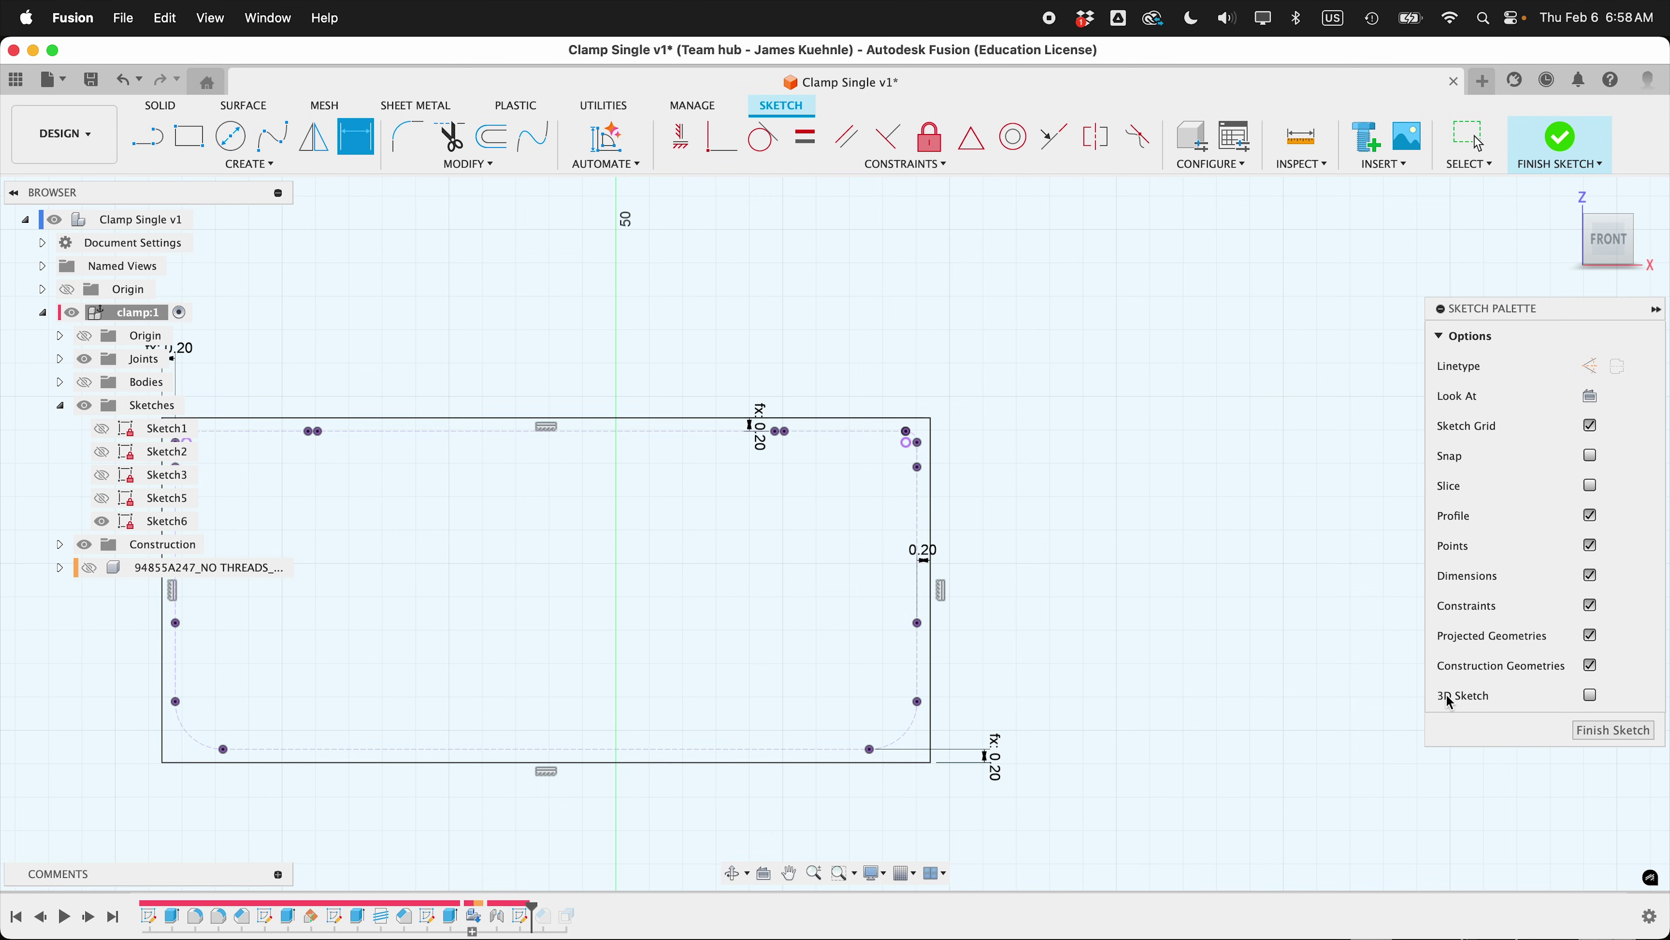
{"action": "left_click", "coordinate": [1612, 730]}
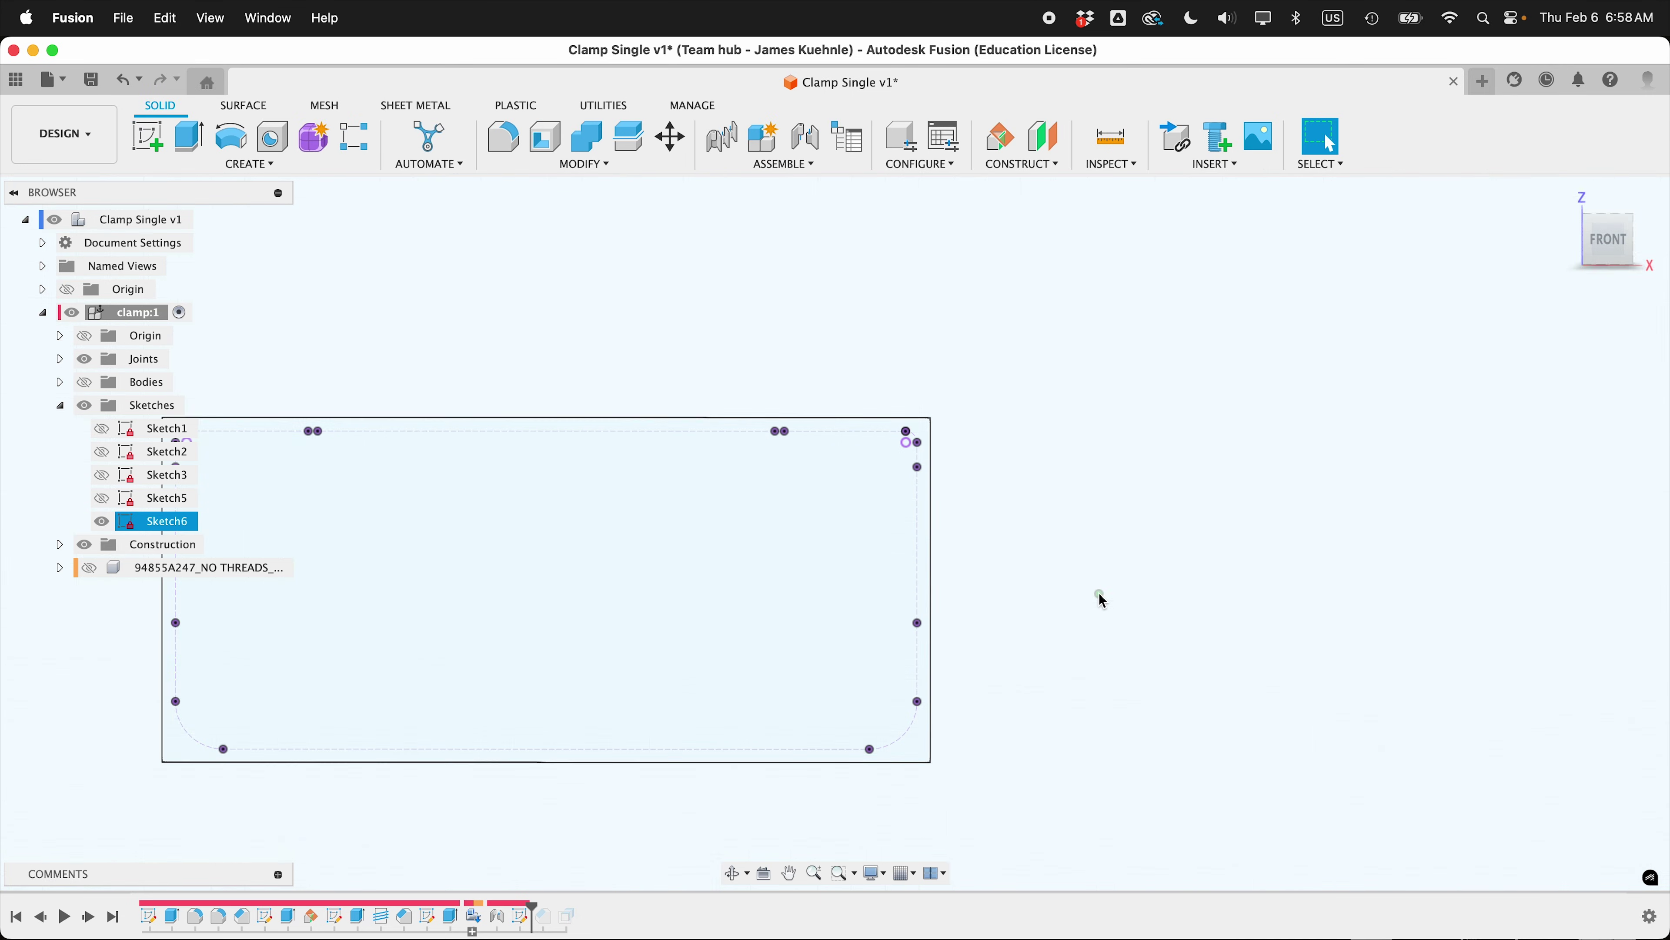
Start an extrusion of the rectangle profile, show the nut again, and set the distance to -15 mm so it reaches past the nut
{"action": "key", "text": "e"}
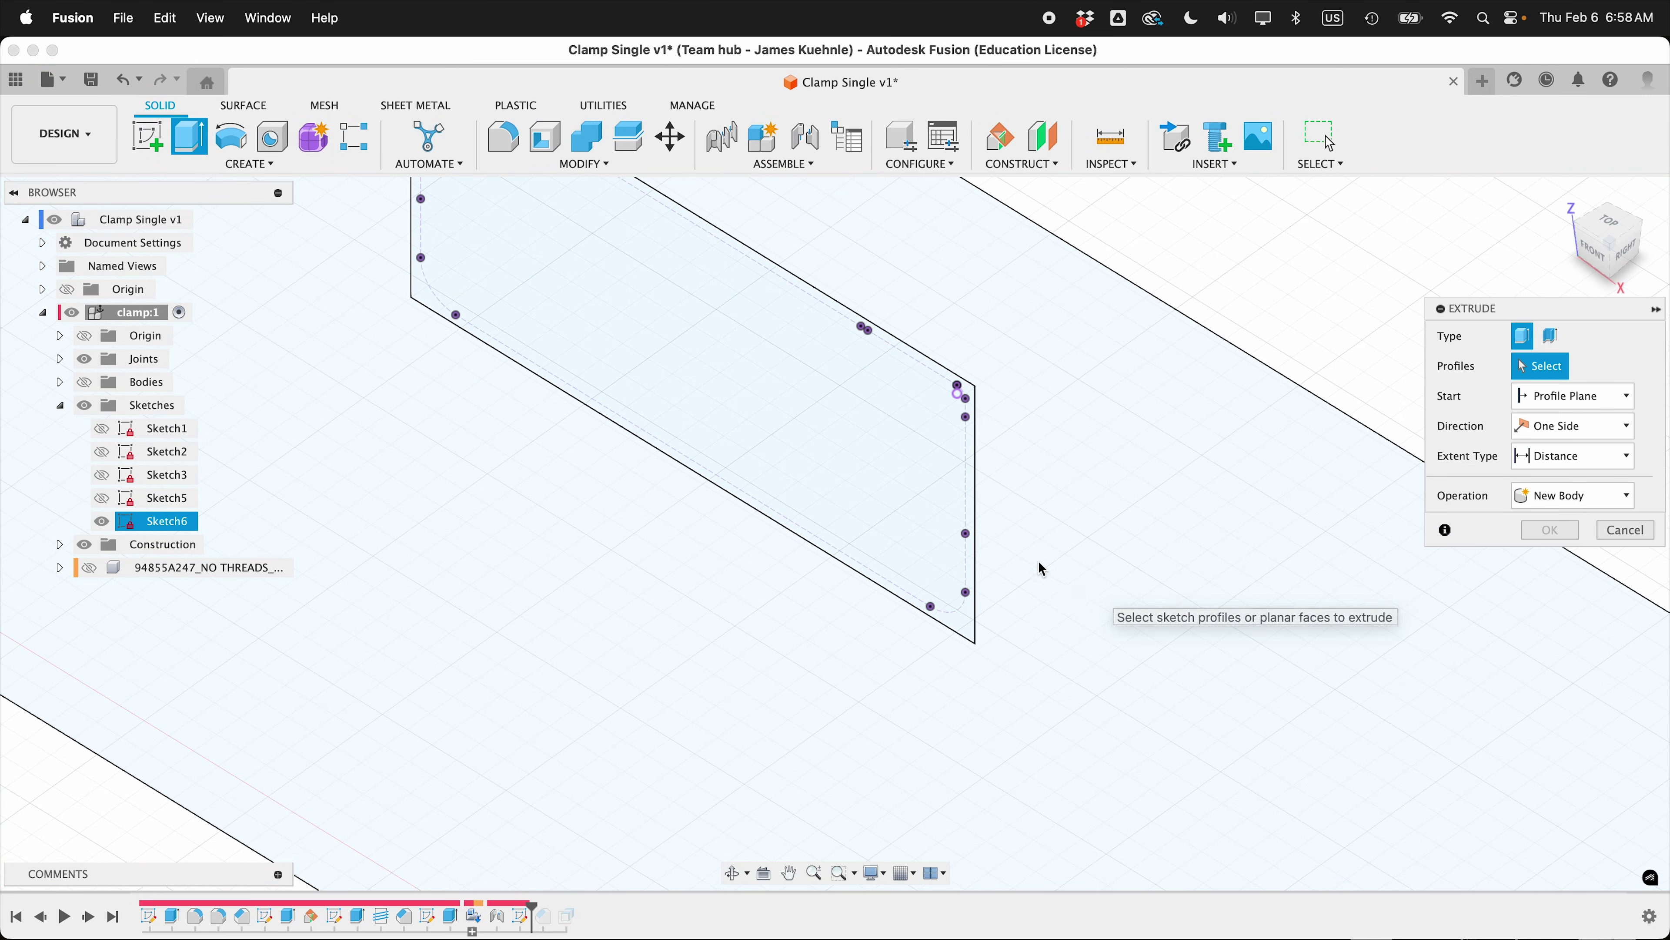
{"action": "left_click", "coordinate": [836, 409]}
{"action": "scroll", "coordinate": [836, 410], "scroll_direction": "down", "scroll_amount": 5}
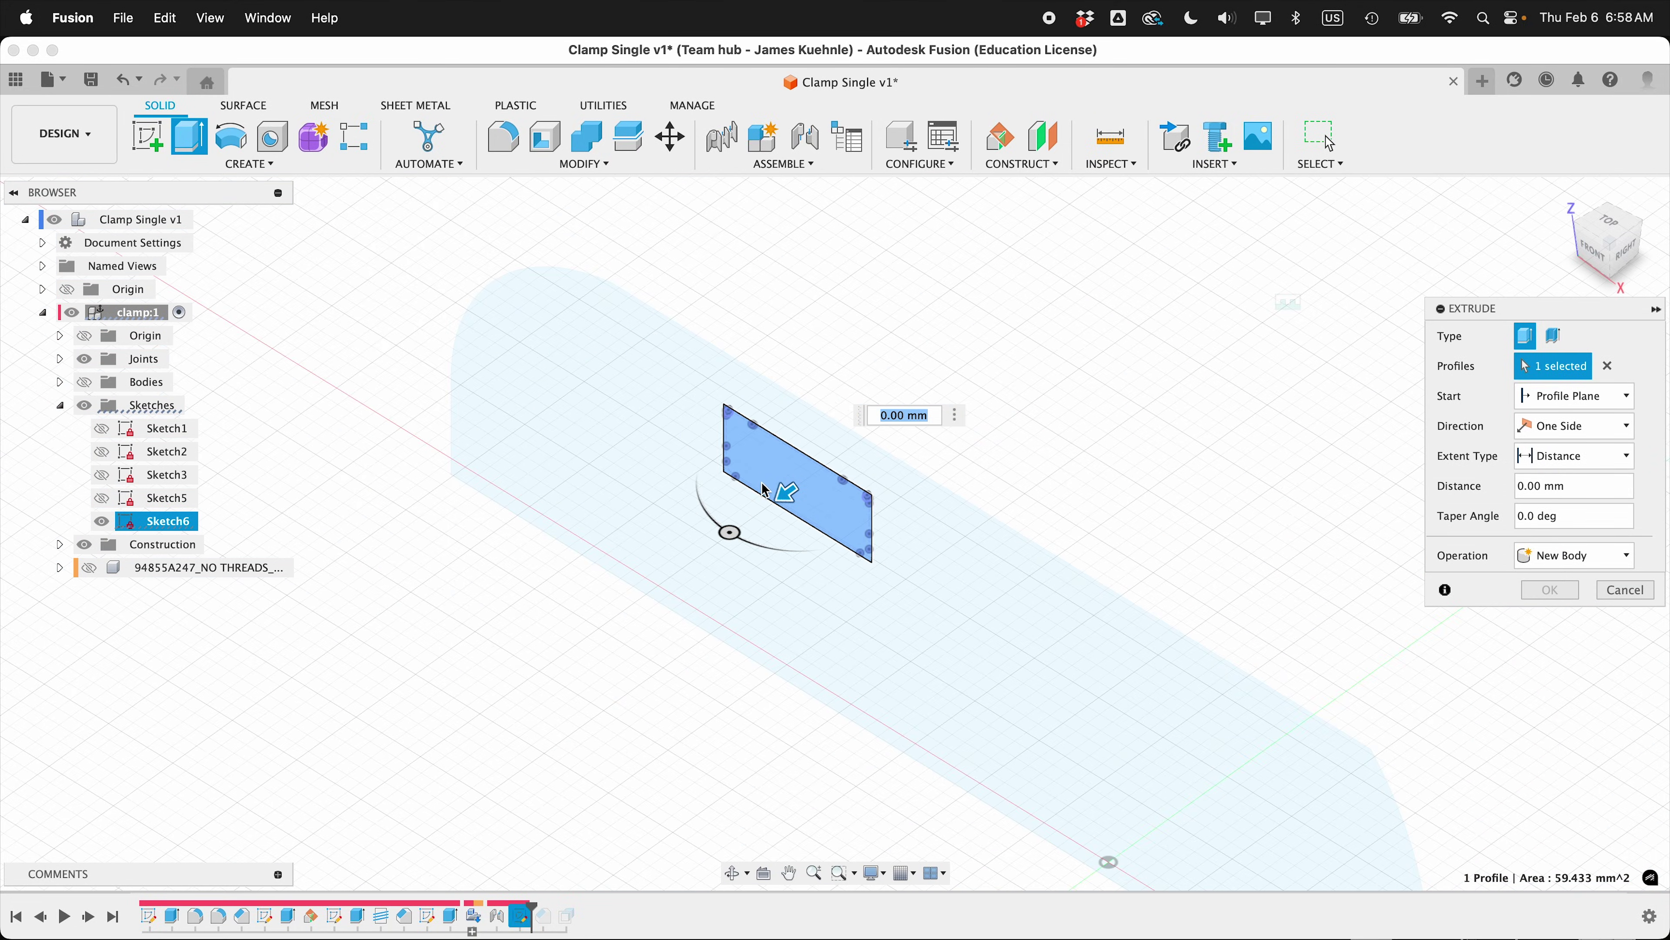
{"action": "left_click", "coordinate": [89, 567]}
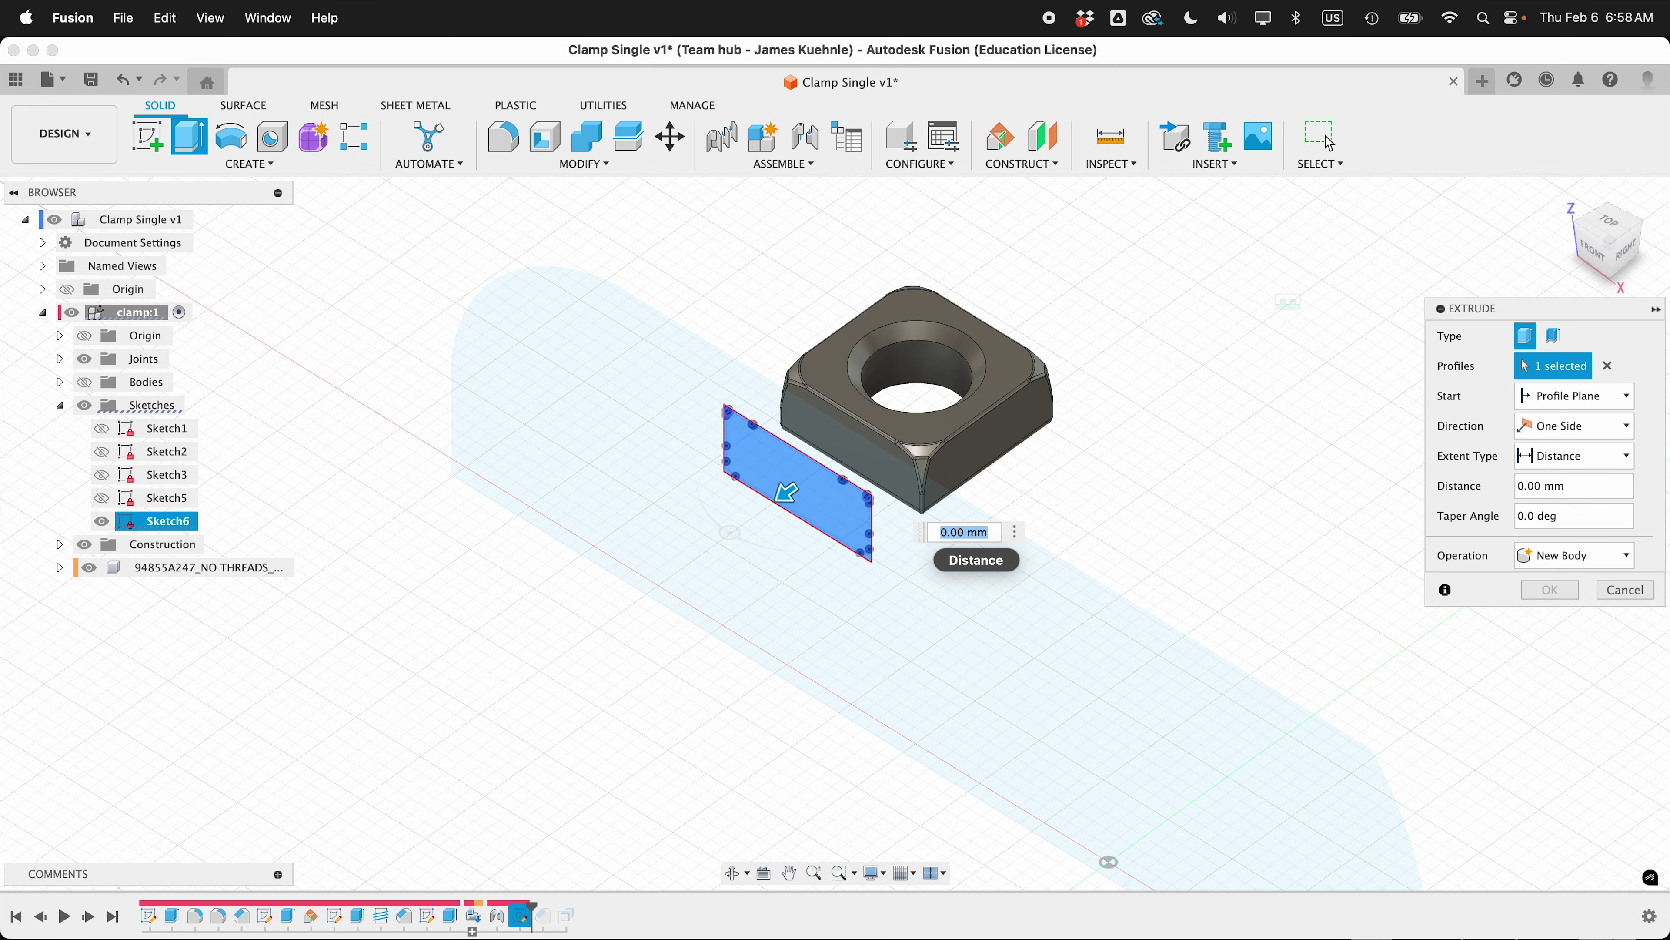
{"action": "scroll", "coordinate": [1223, 532], "scroll_direction": "right", "scroll_amount": 5, "text": "shift"}
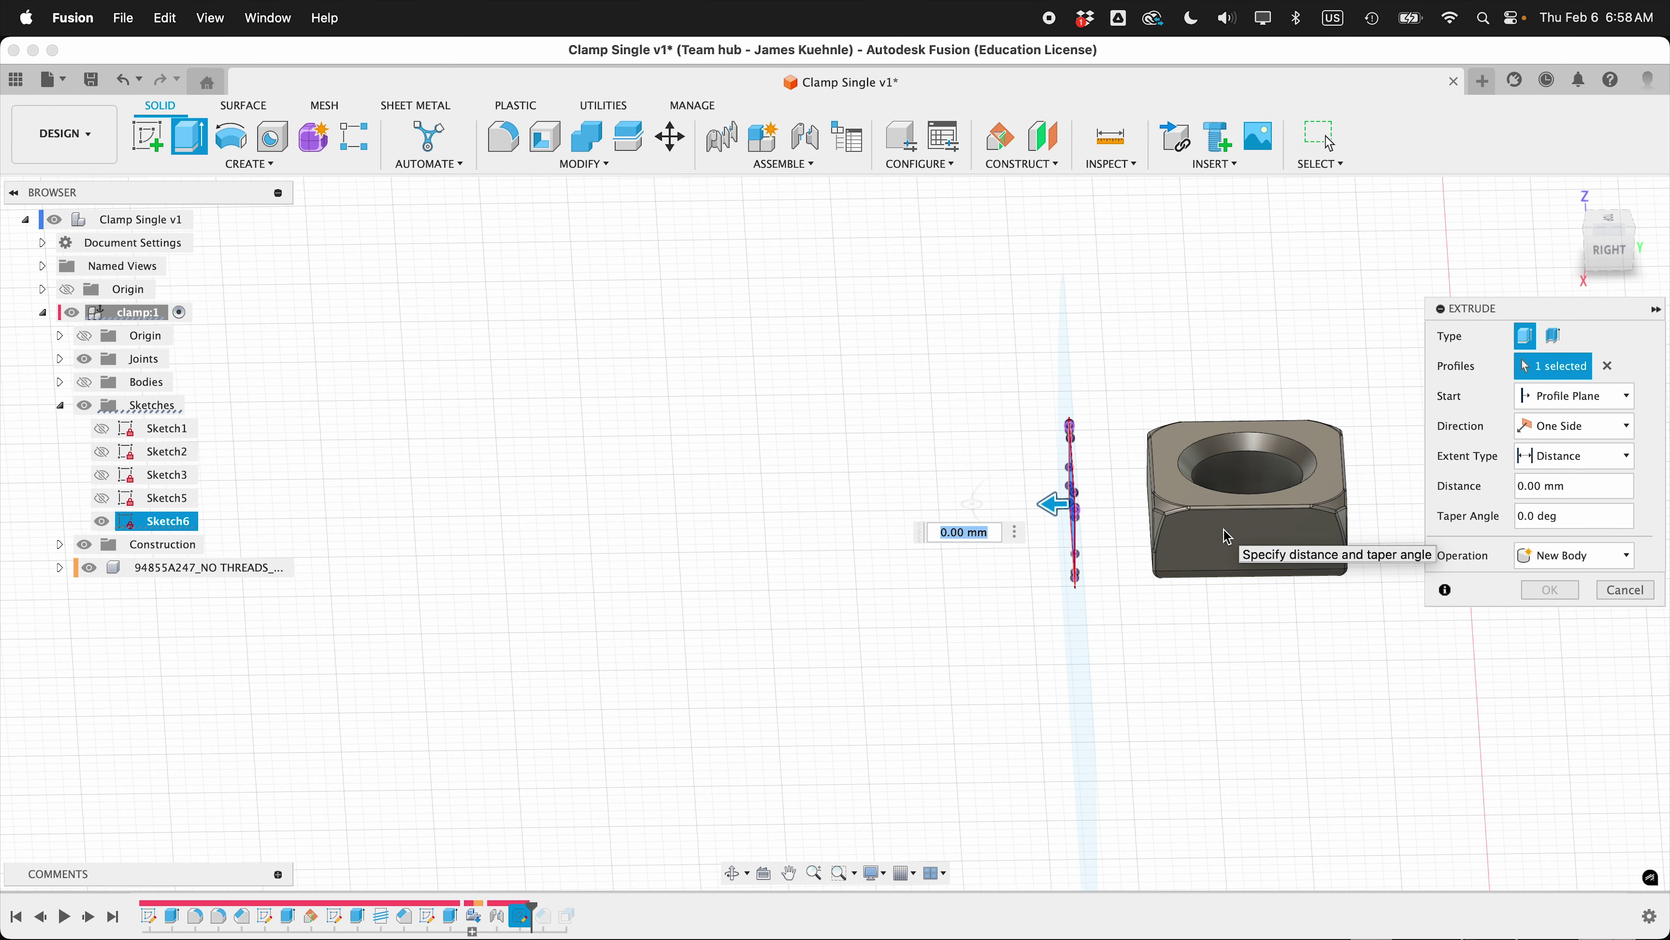
{"action": "left_click", "coordinate": [1609, 243]}
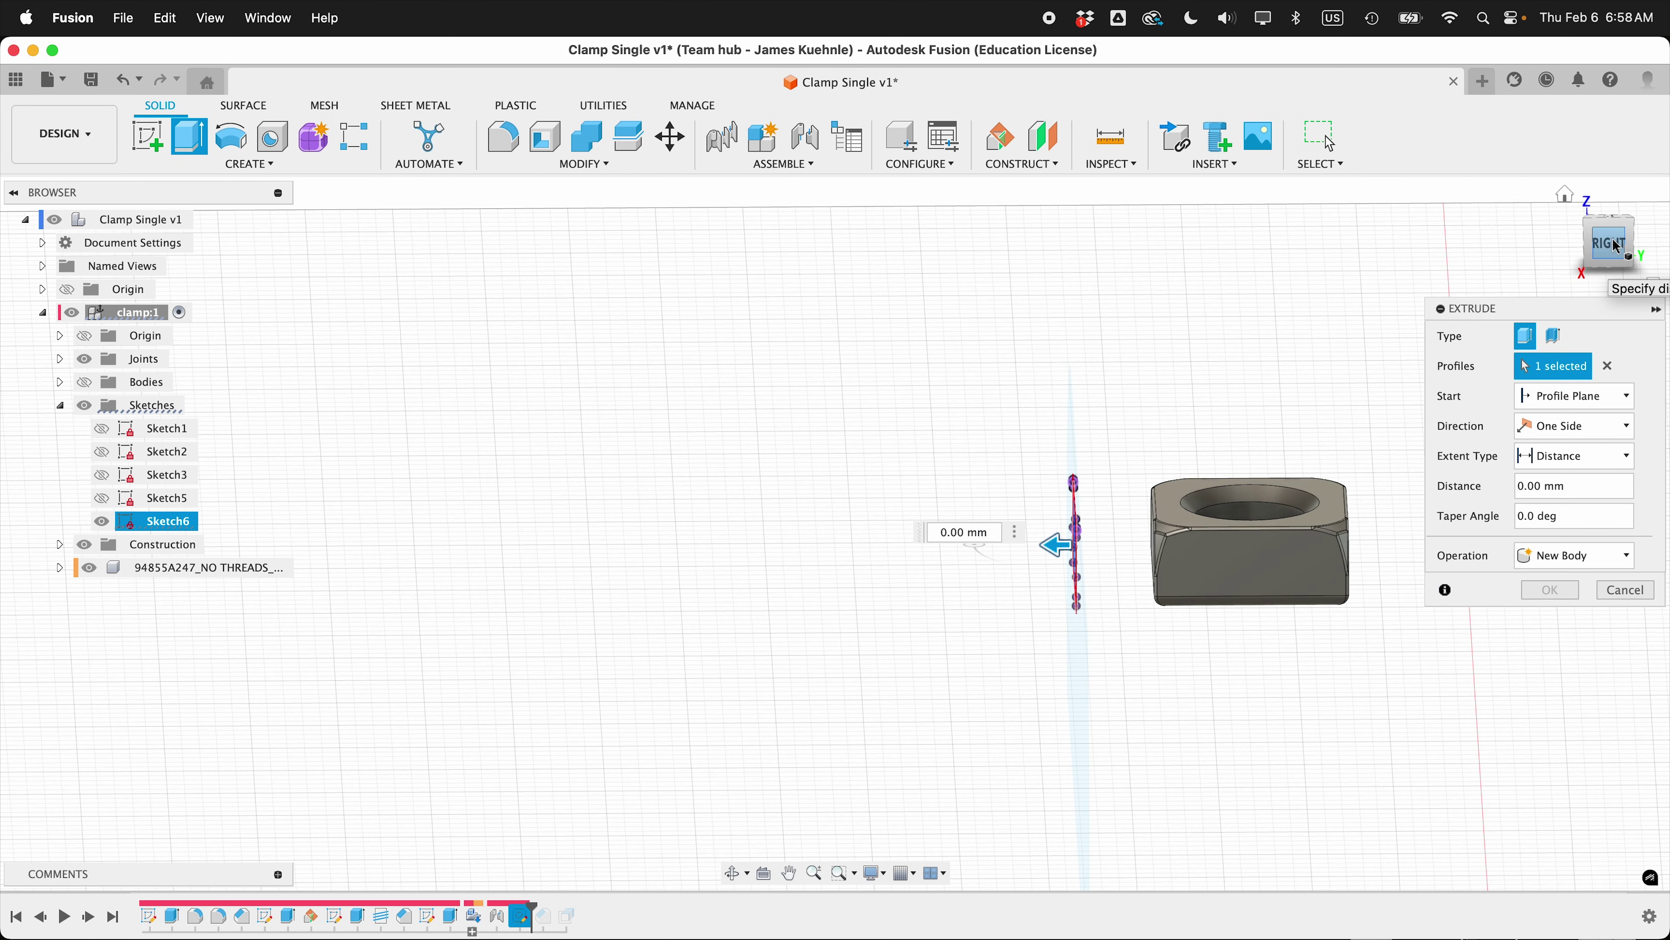
{"action": "left_click_drag", "start_coordinate": [1061, 595], "coordinate": [1361, 580]}
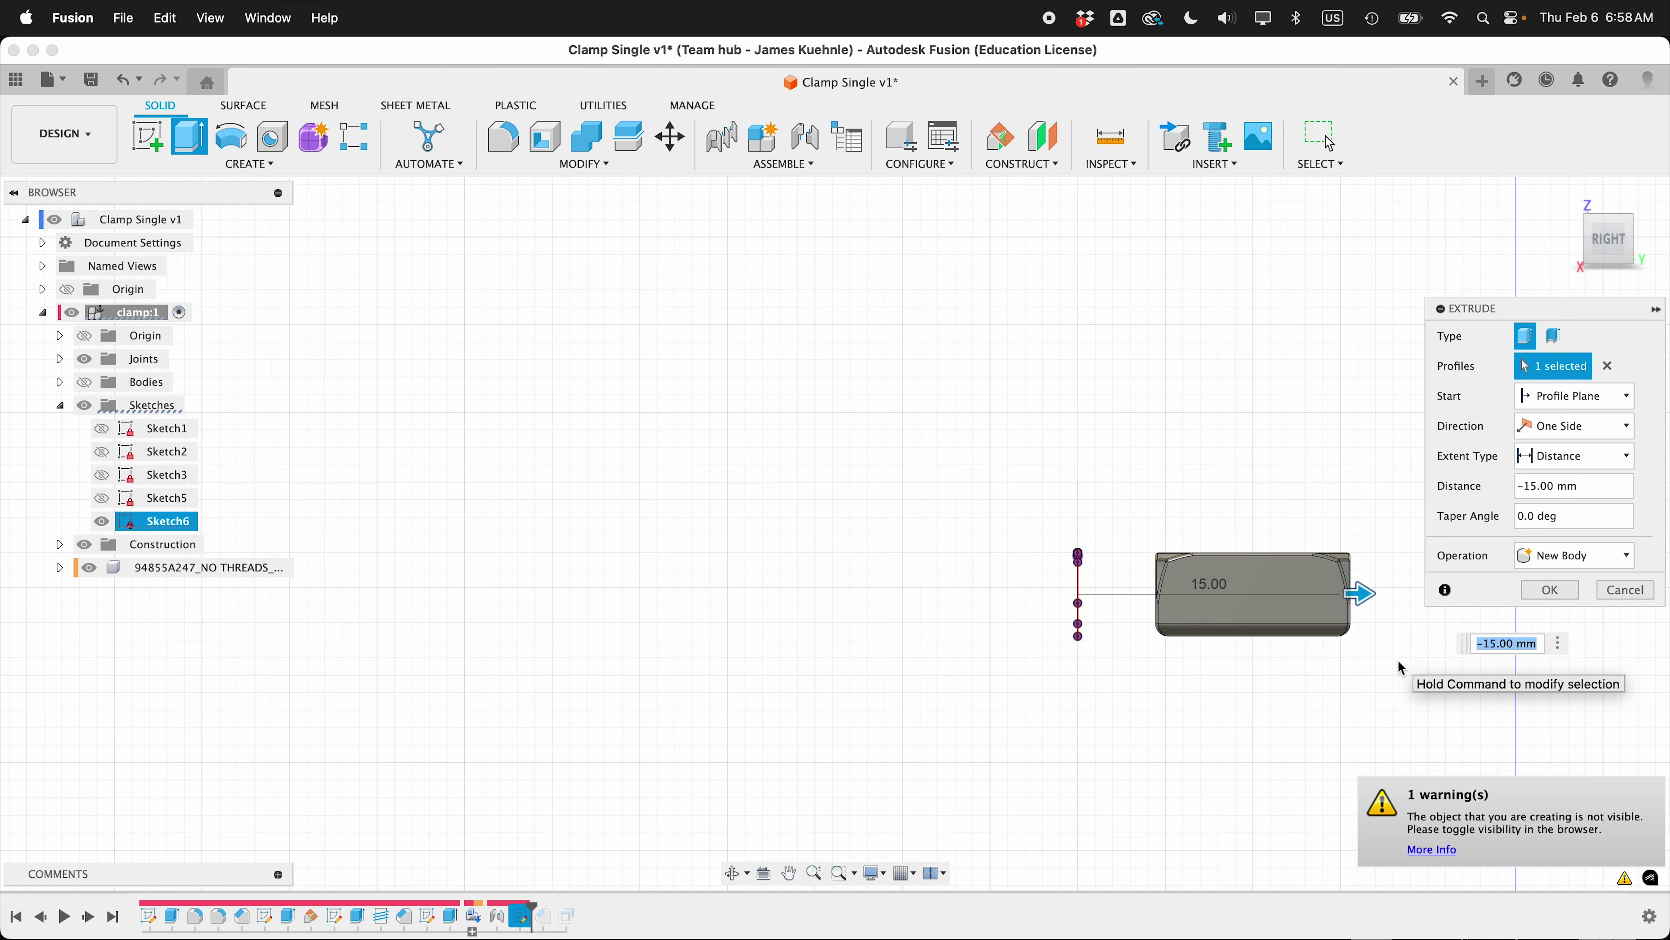
Show the clamp's bodies so that the extrusion cuts the pocket into the clamp, and view it from the front
{"action": "scroll", "coordinate": [1399, 661], "scroll_direction": "right", "scroll_amount": 5}
{"action": "scroll", "coordinate": [1175, 573], "scroll_direction": "up", "scroll_amount": 3, "text": "shift"}
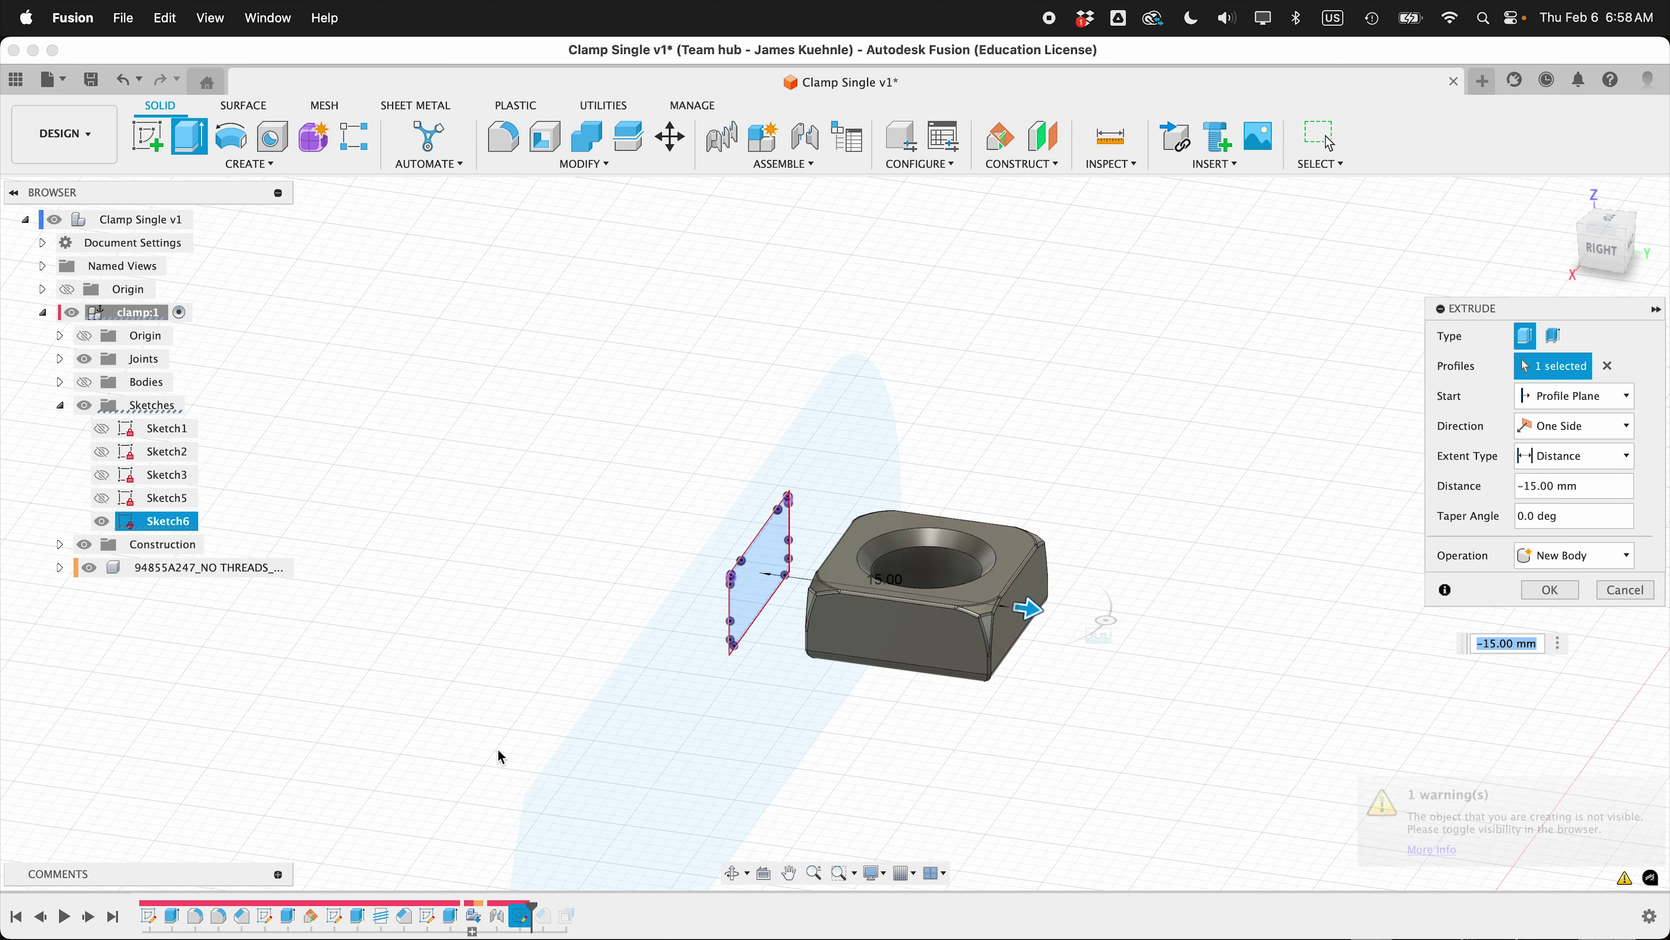
{"action": "left_click", "coordinate": [81, 380]}
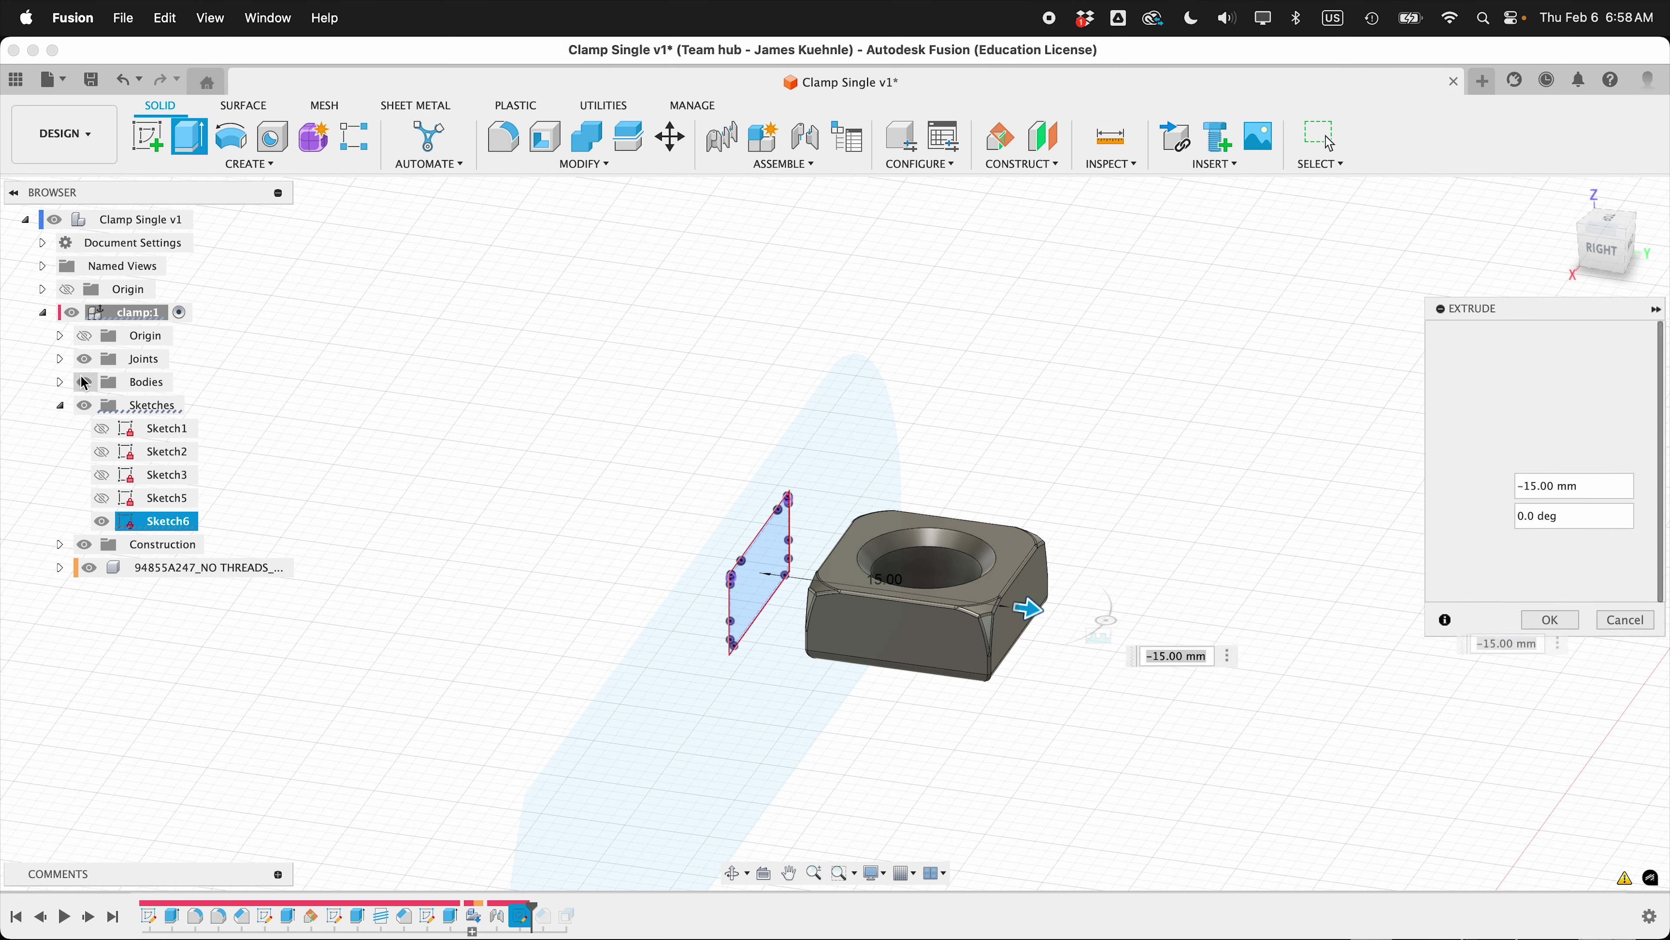
{"action": "scroll", "coordinate": [416, 642], "scroll_direction": "left", "scroll_amount": 5, "text": "shift"}
{"action": "scroll", "coordinate": [417, 642], "scroll_direction": "left", "scroll_amount": 4, "text": "shift"}
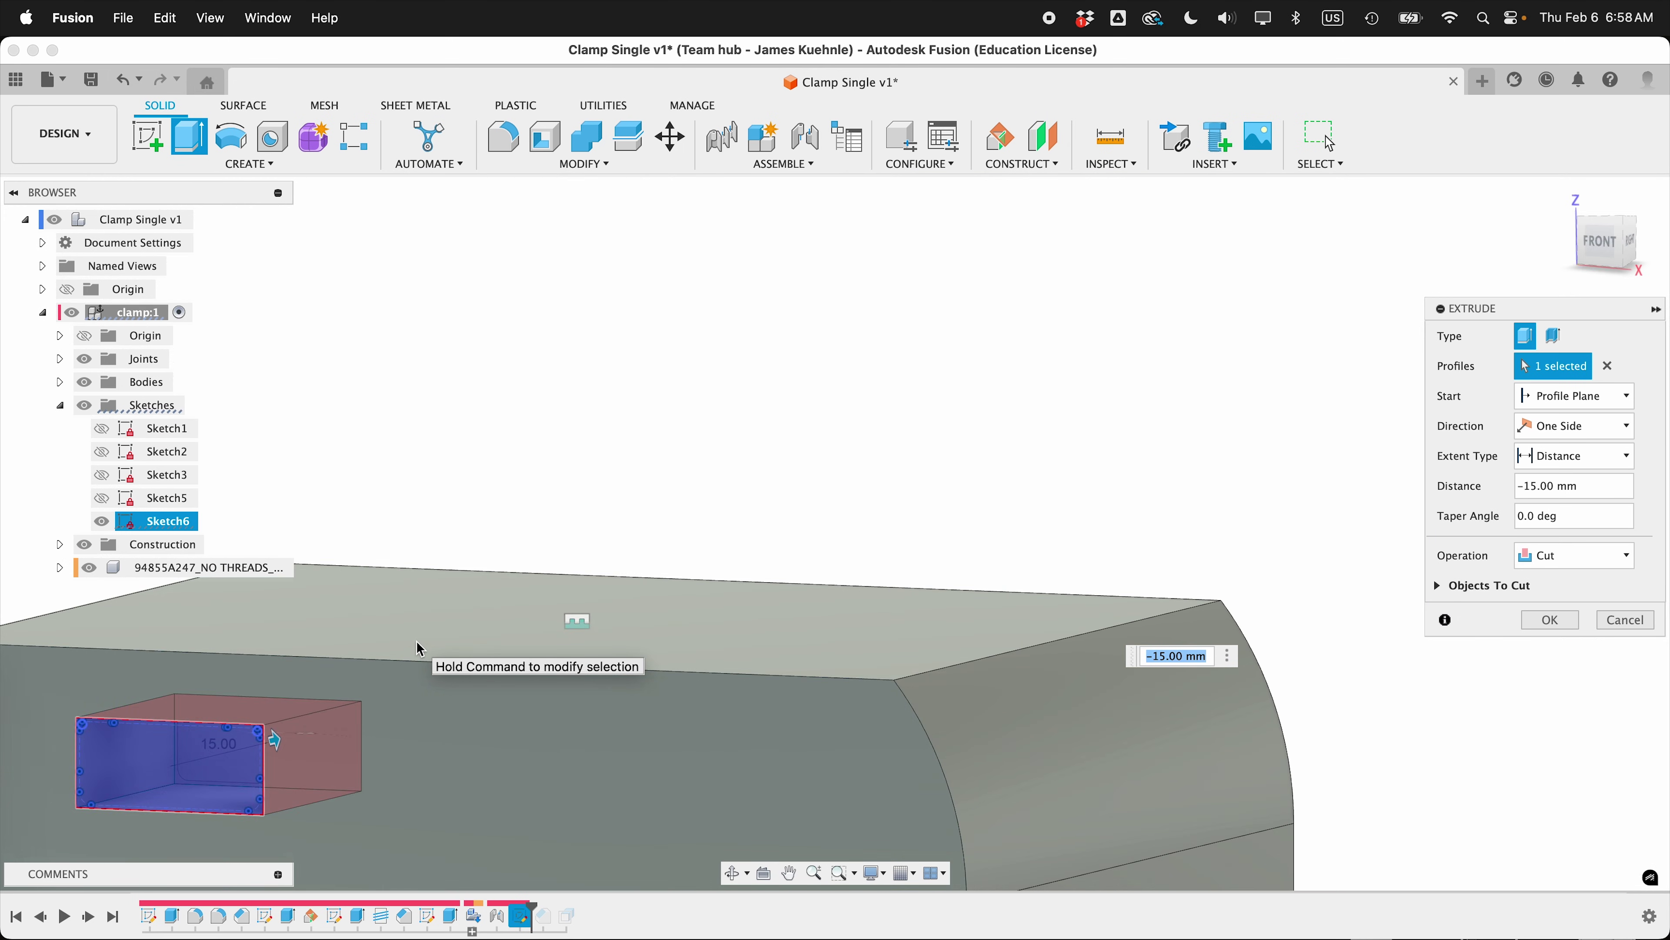
Exclude the nut's body from the objects to cut and complete the rectangular pocket cut through the clamp body only
{"action": "scroll", "coordinate": [416, 641], "scroll_direction": "left", "scroll_amount": 4}
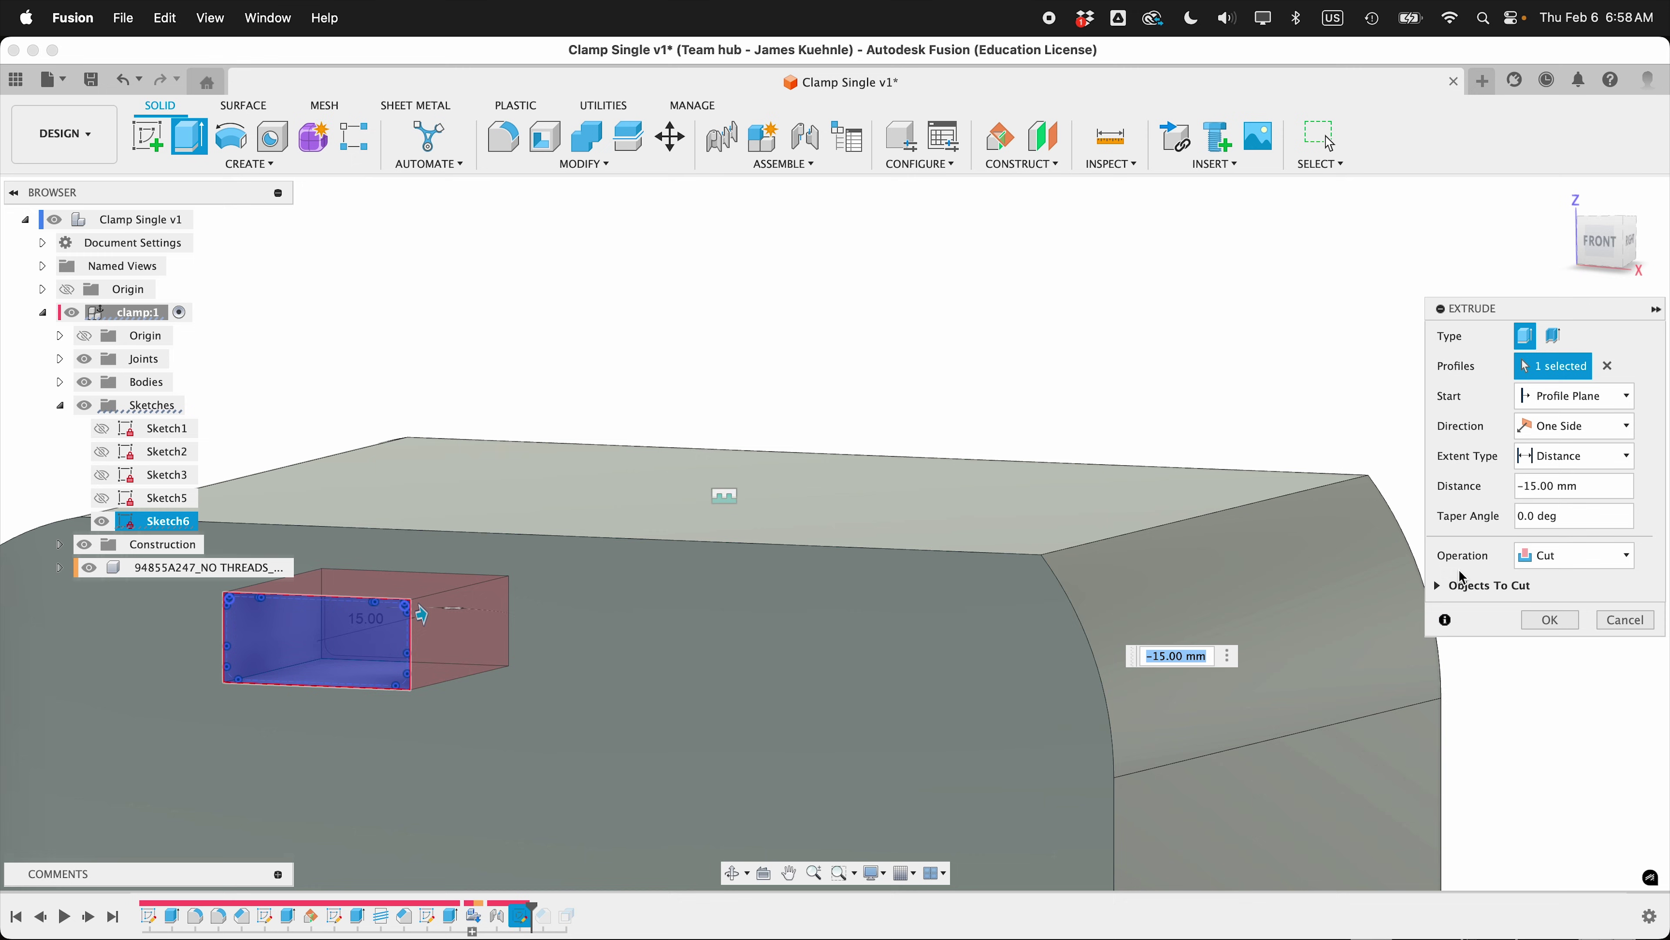
{"action": "left_click", "coordinate": [1441, 586]}
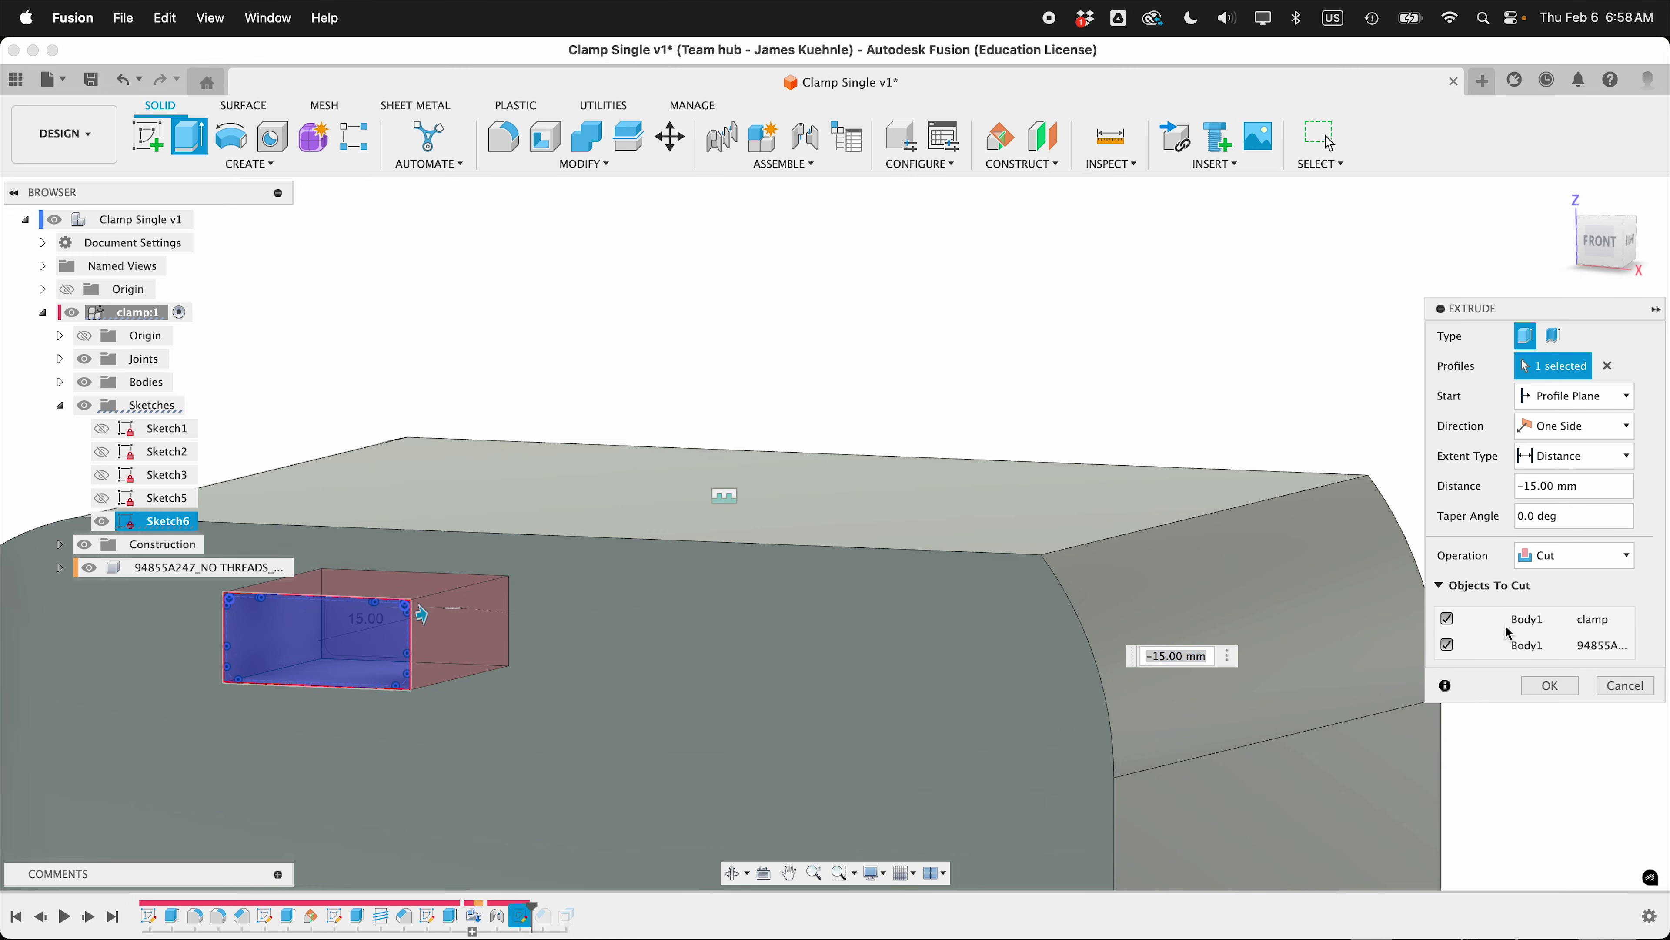
{"action": "left_click", "coordinate": [1443, 645]}
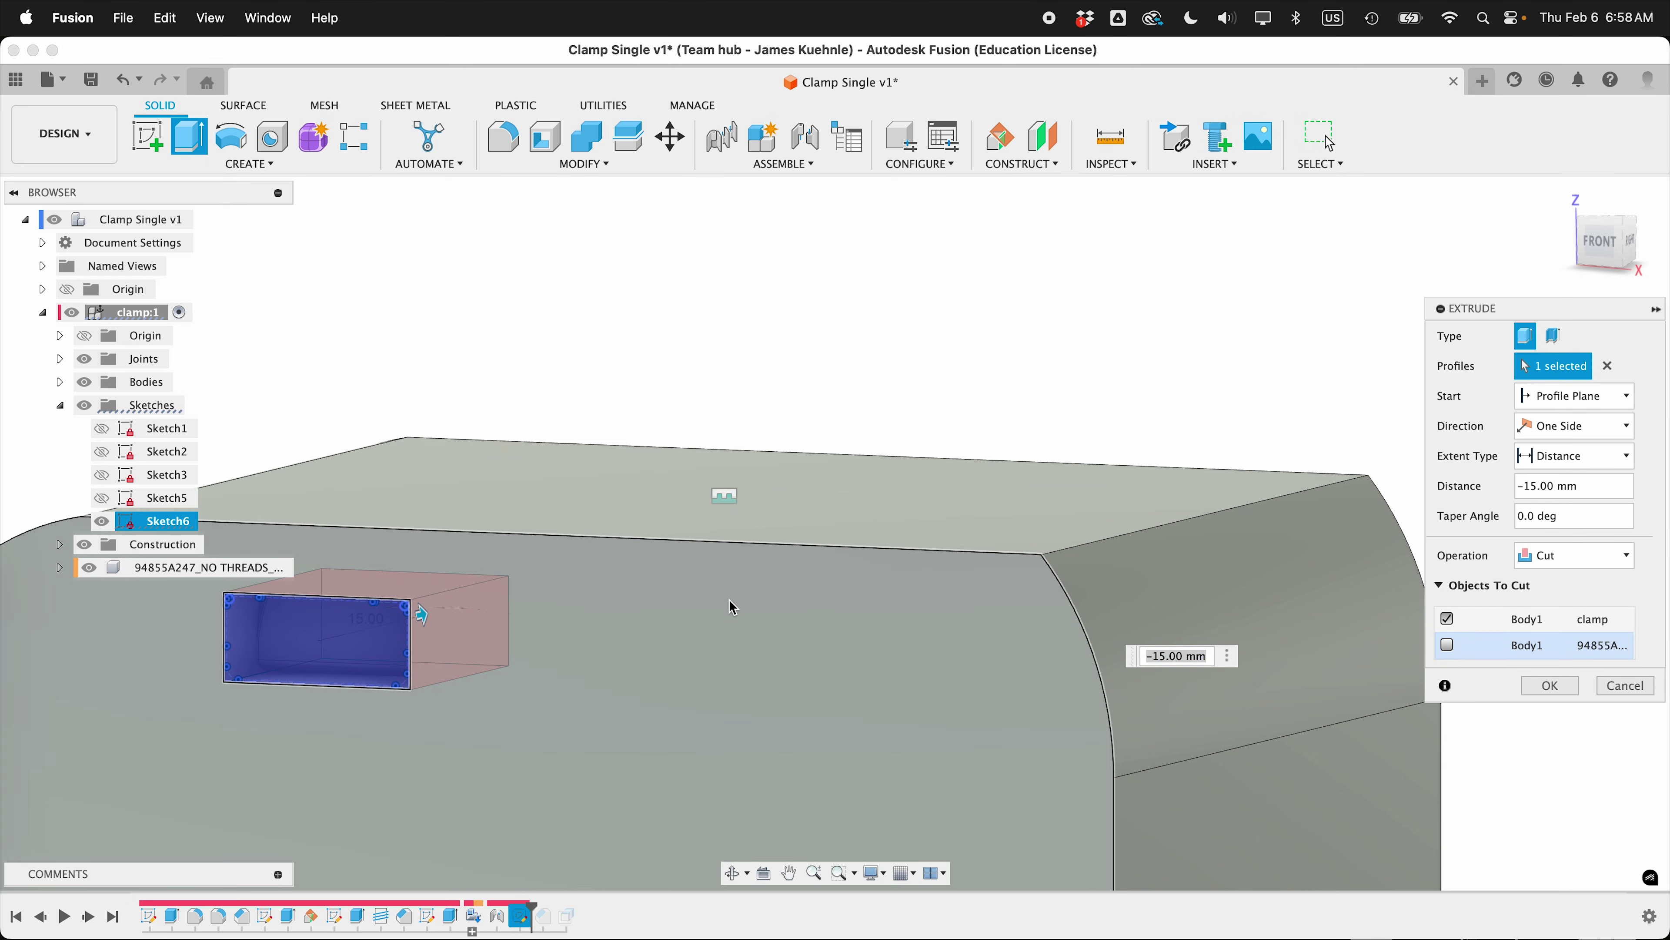
{"action": "middle_click_drag", "start_coordinate": [731, 604], "coordinate": [1412, 637], "text": "shift"}
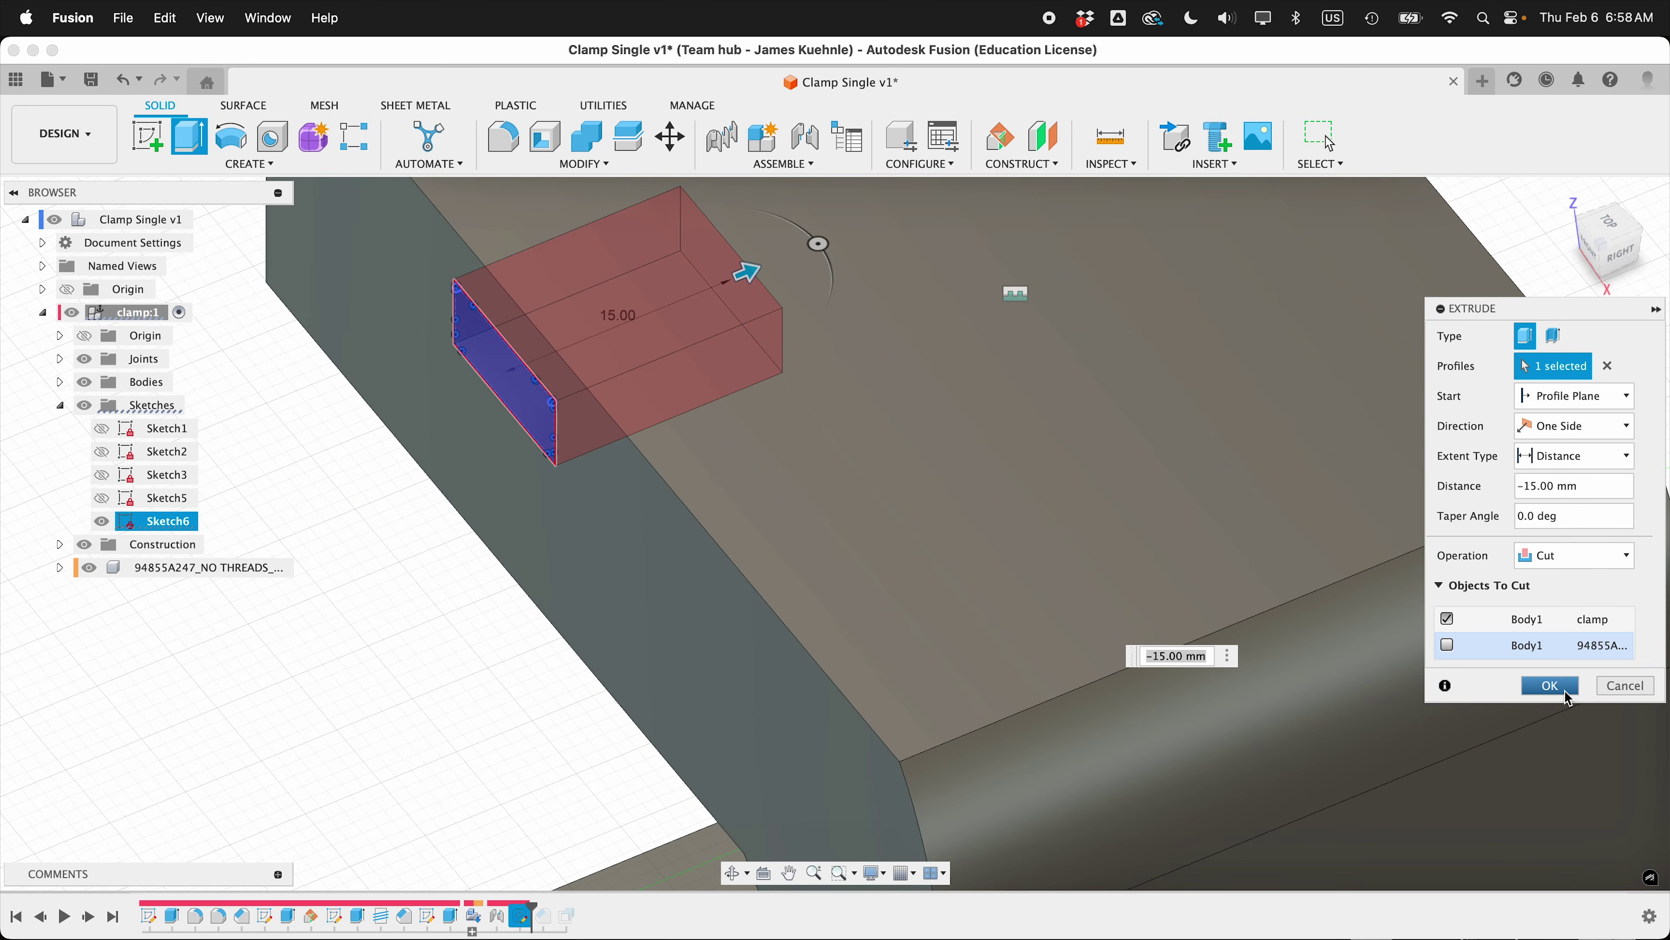
{"action": "left_click", "coordinate": [1551, 686]}
{"action": "middle_click_drag", "start_coordinate": [1320, 615], "coordinate": [906, 409], "text": "shift"}
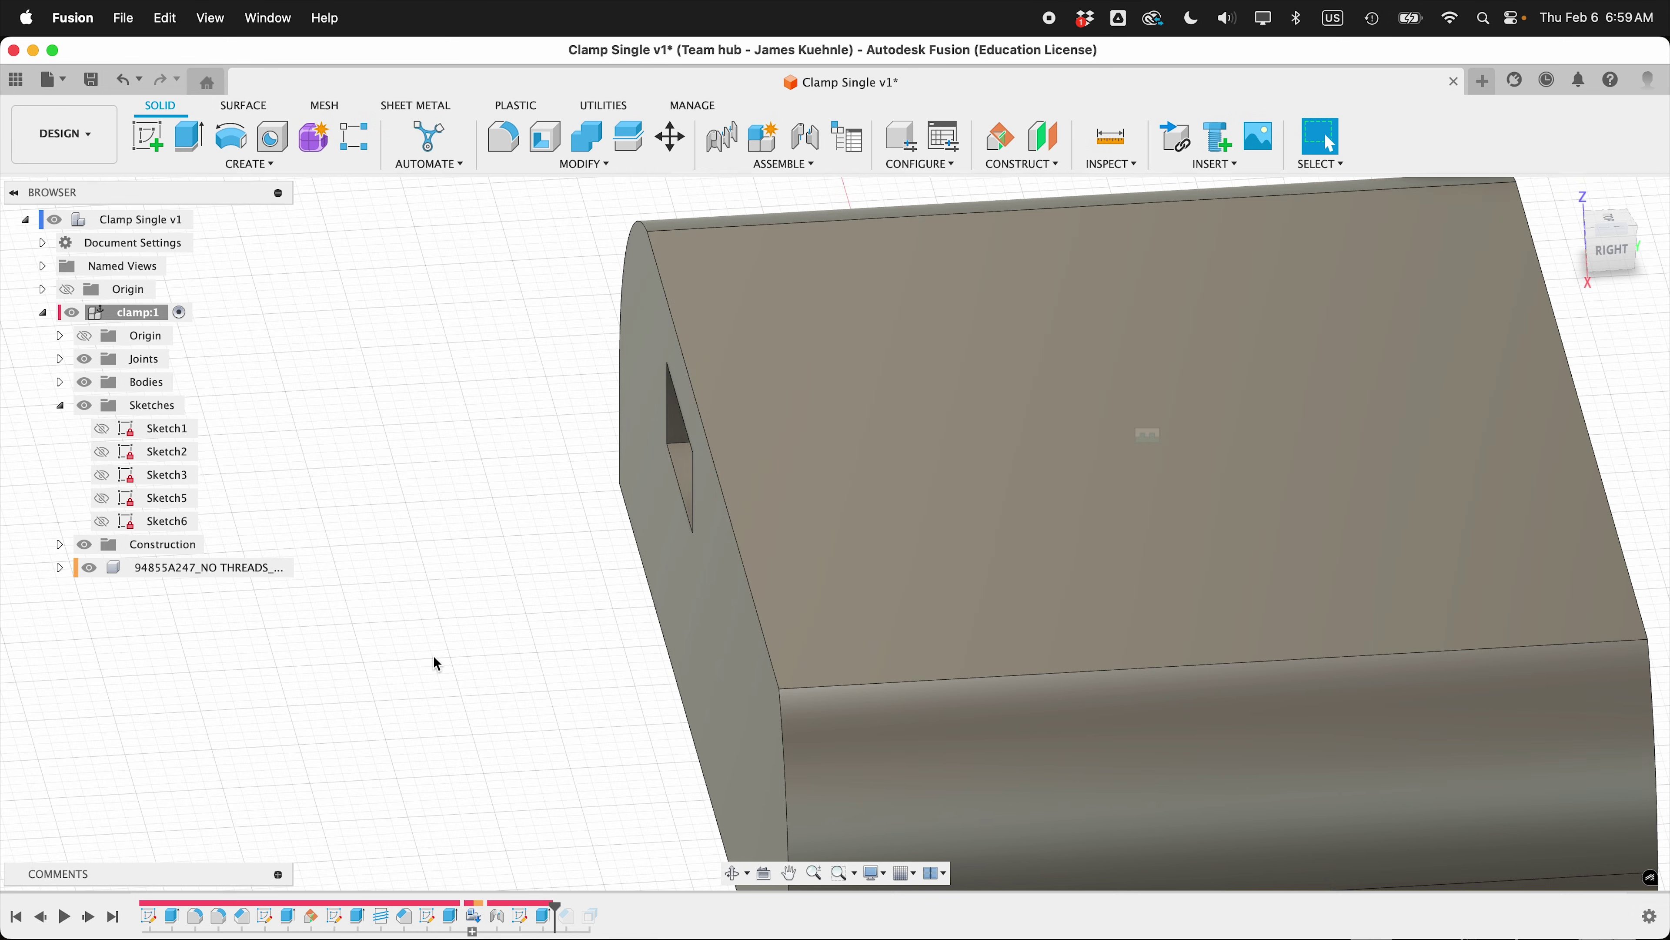
Start a sketch on the clamp's flat top face, hide the clamp's bodies and project the nut's circular hole edge into it
{"action": "scroll", "coordinate": [434, 656], "scroll_direction": "down", "scroll_amount": 3}
{"action": "middle_click_drag", "start_coordinate": [468, 701], "coordinate": [468, 701], "text": "shift"}
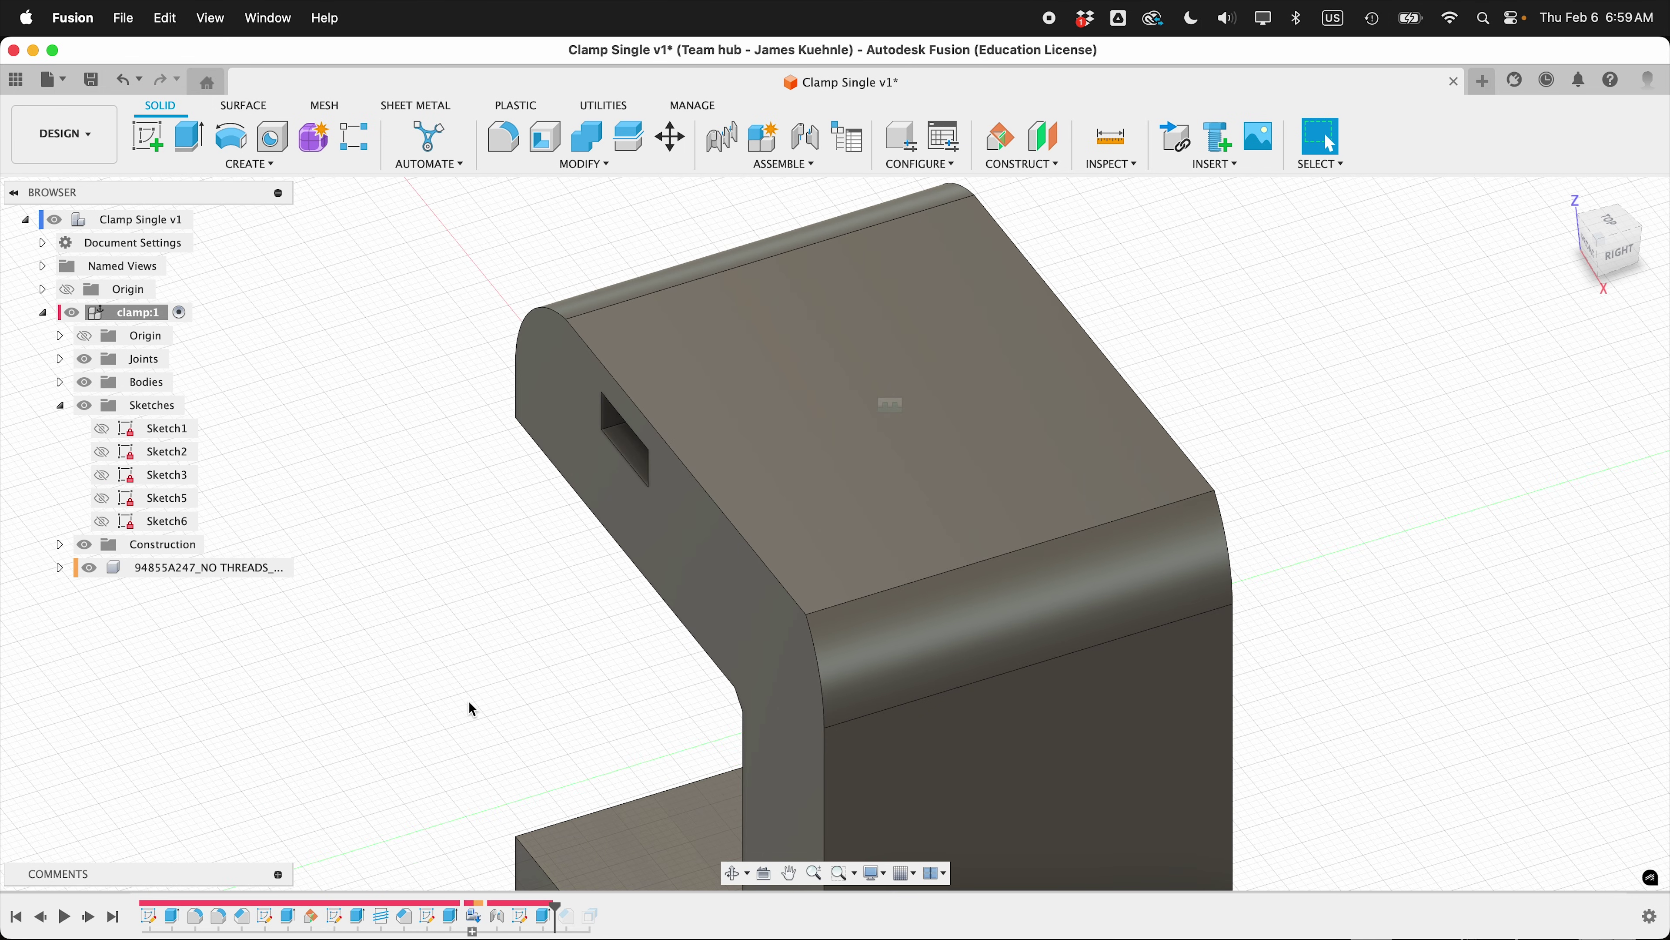
{"action": "left_click", "coordinate": [148, 138]}
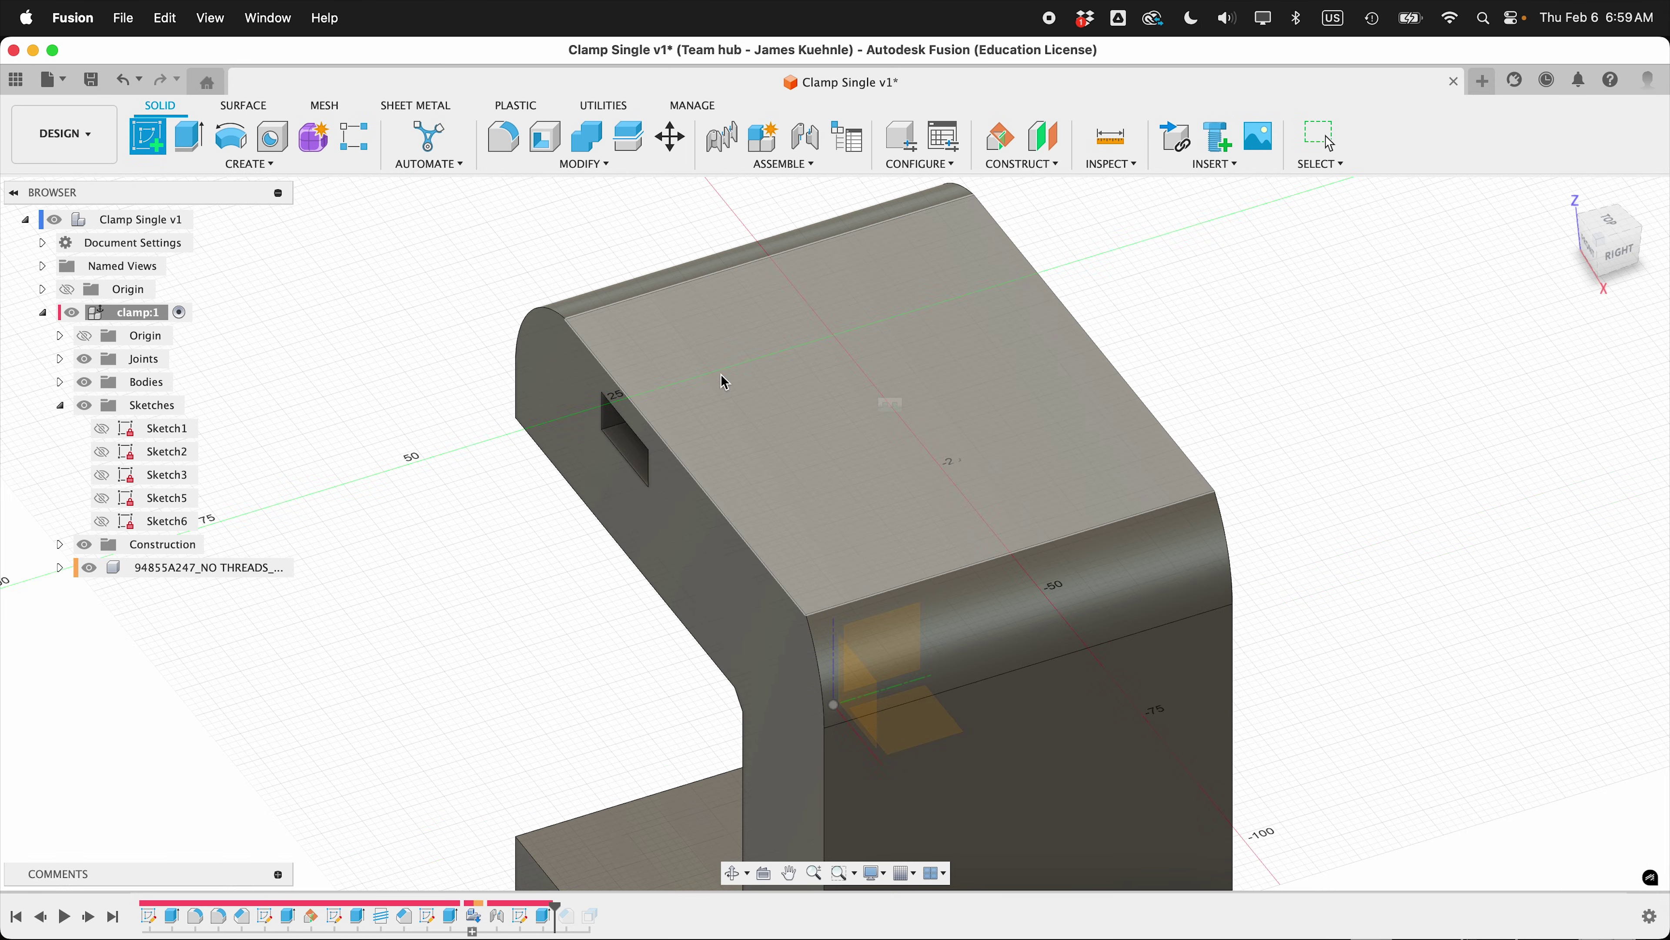
{"action": "left_click", "coordinate": [793, 394]}
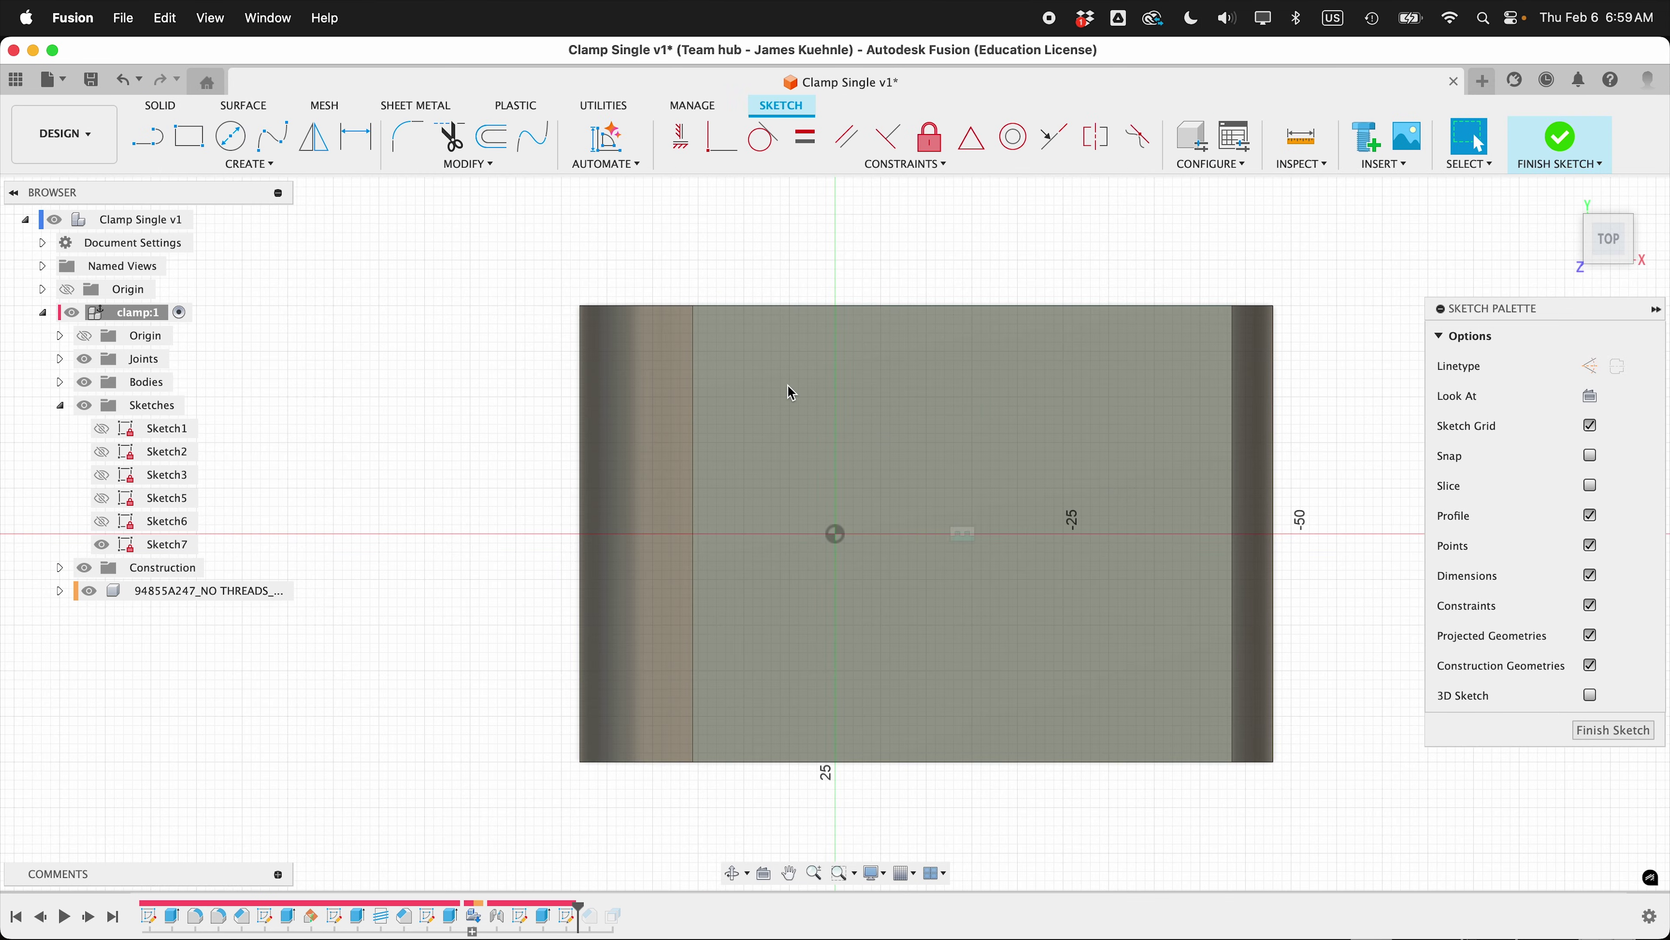
{"action": "key", "text": "p"}
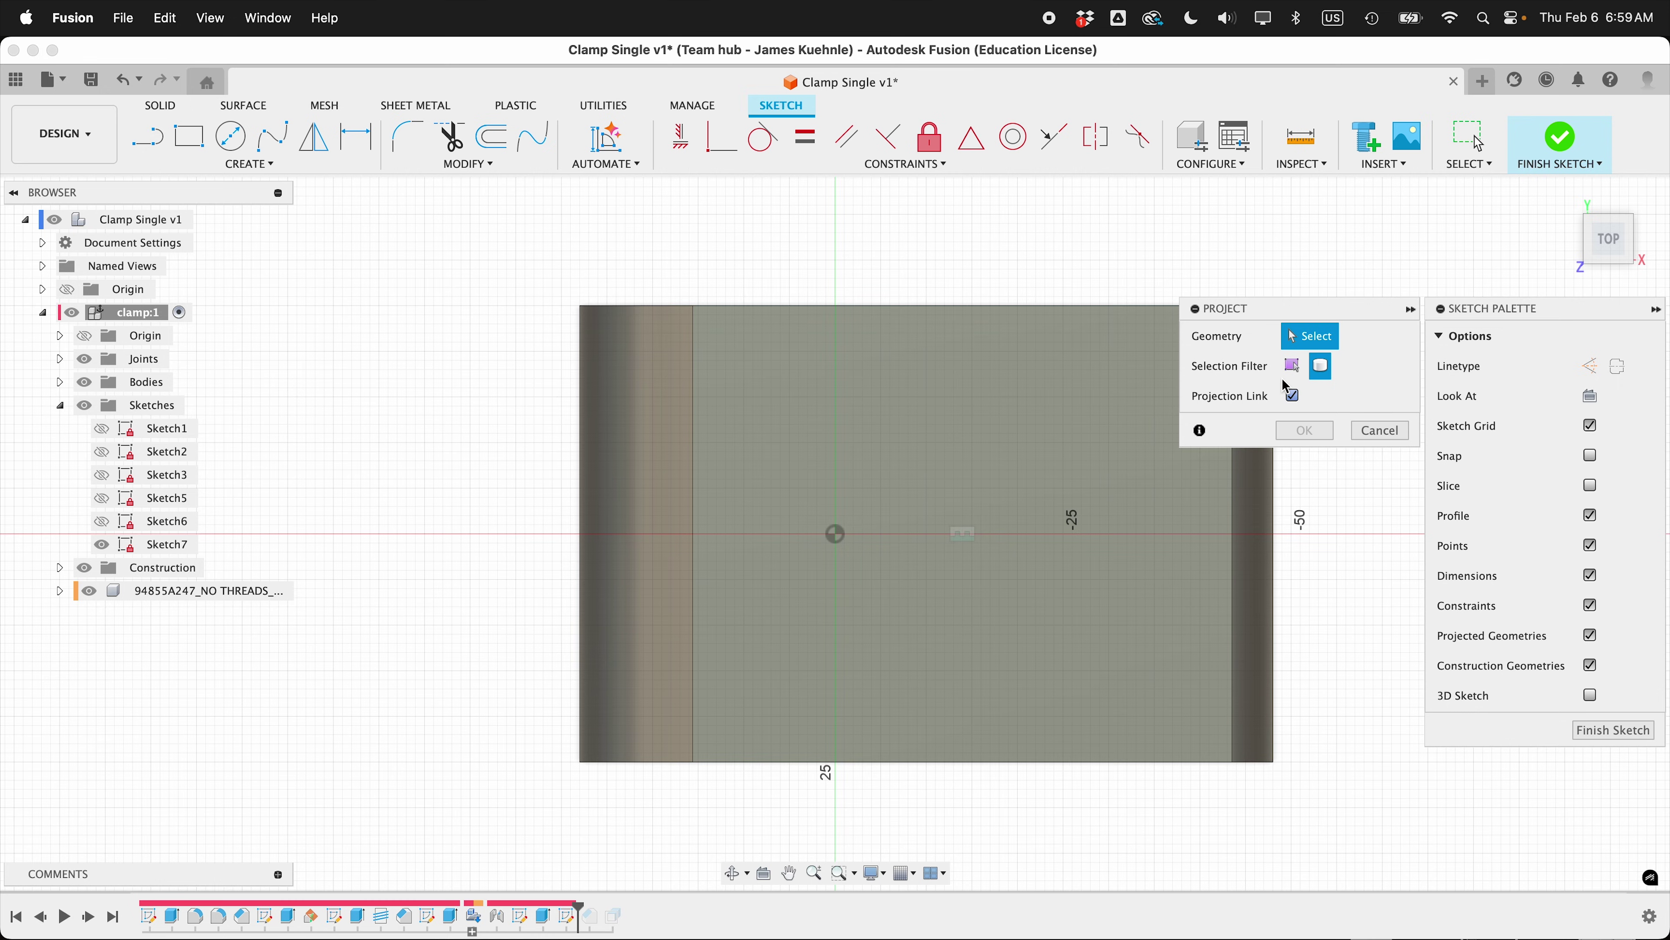
{"action": "left_click", "coordinate": [1292, 368]}
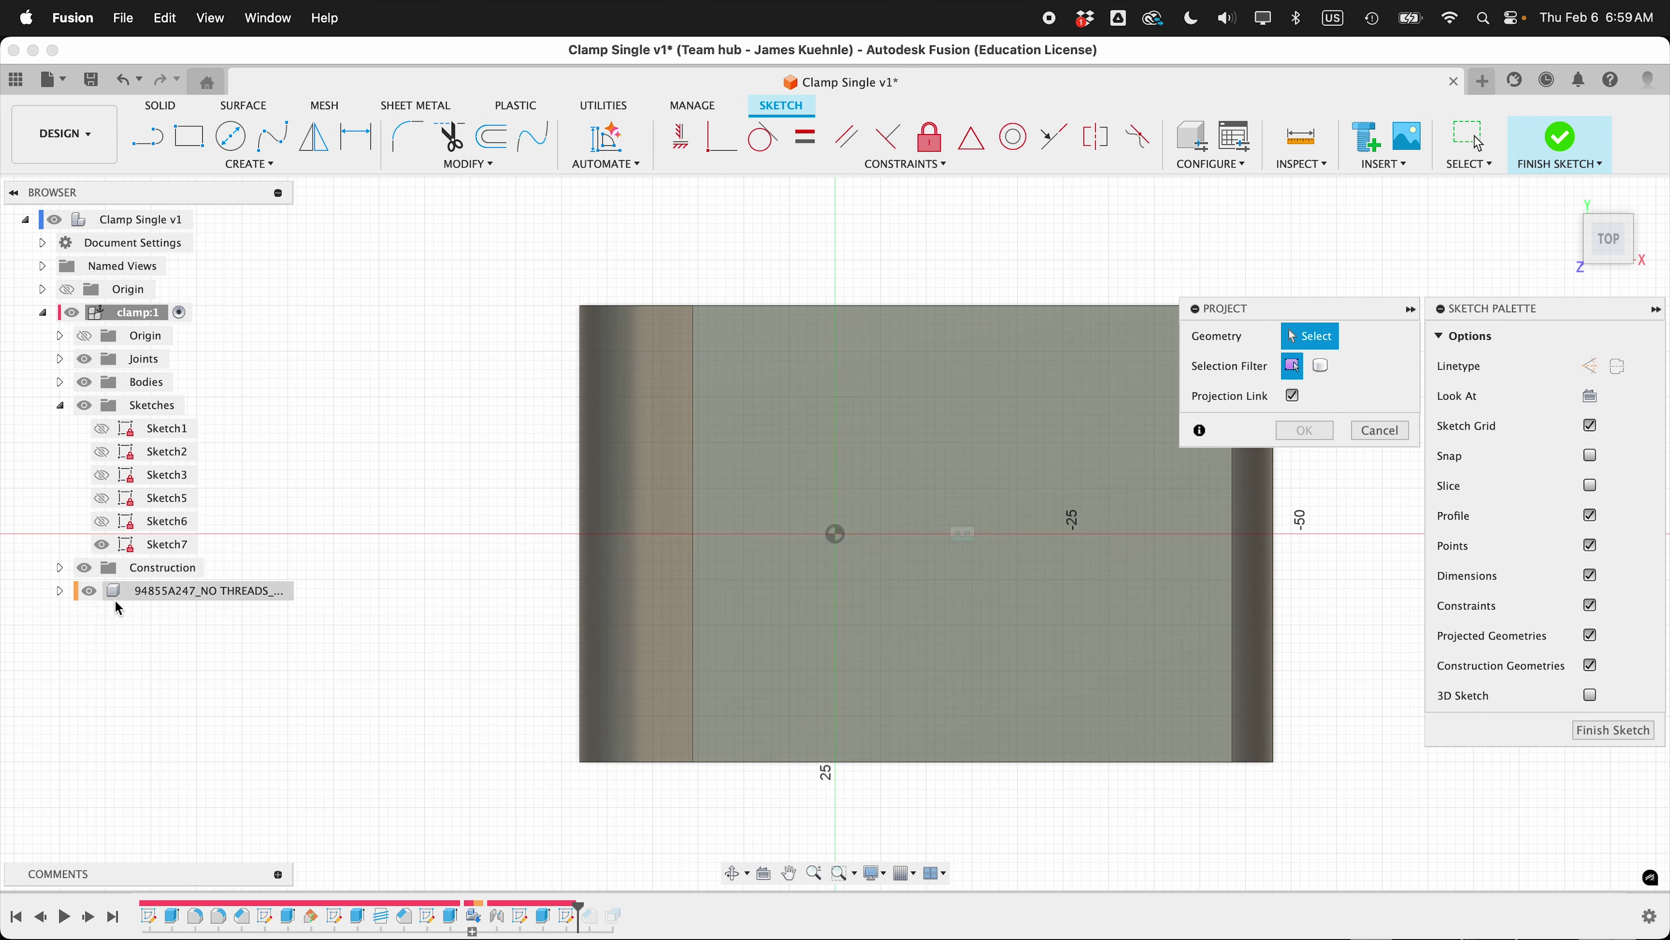
{"action": "left_click", "coordinate": [84, 383]}
{"action": "scroll", "coordinate": [813, 666], "scroll_direction": "up", "scroll_amount": 5}
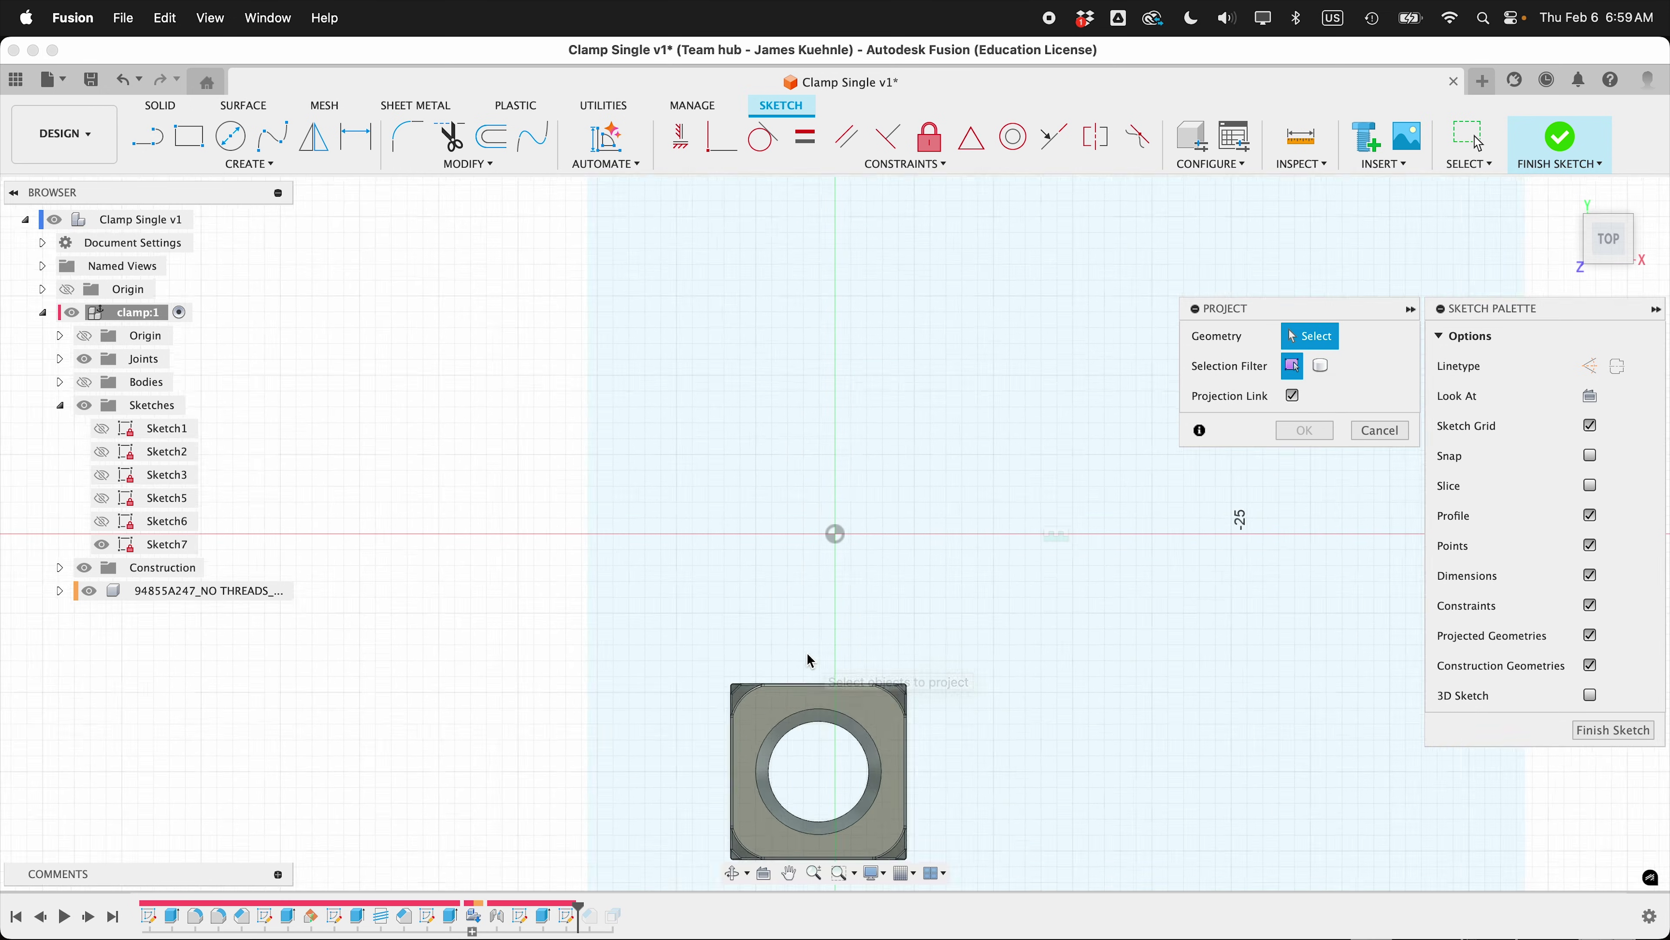
{"action": "left_click", "coordinate": [809, 670]}
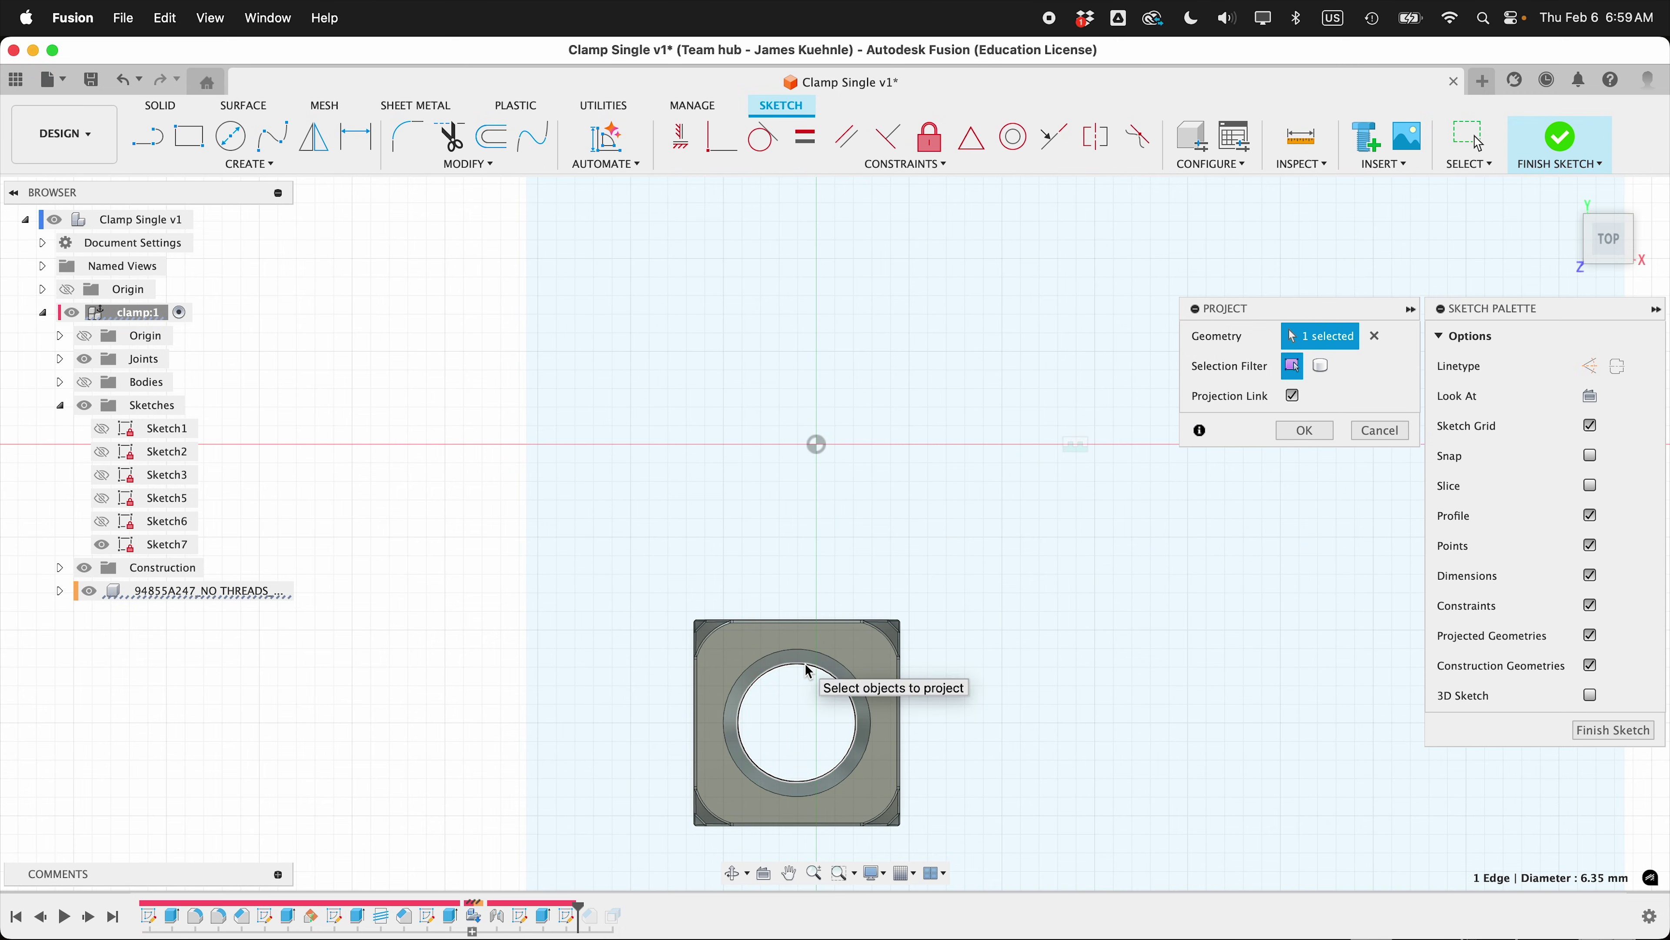
{"action": "left_click", "coordinate": [1312, 431]}
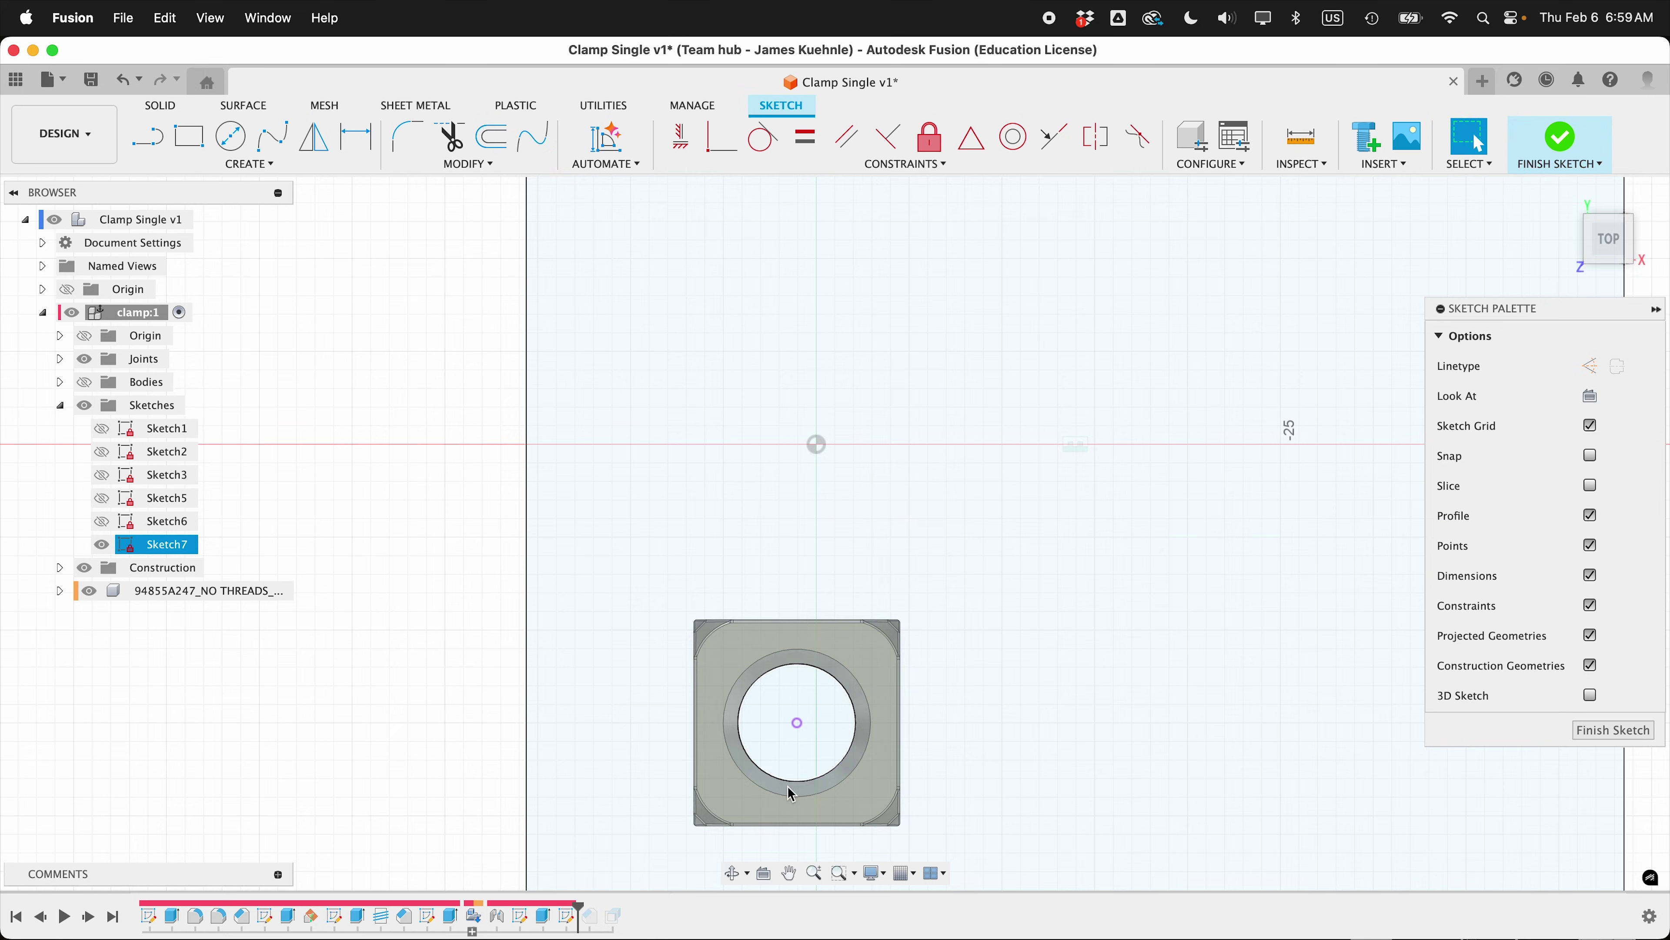
Draw a 7.25 mm diameter circle centred on the projected nut hole
{"action": "key", "text": "c"}
{"action": "left_click", "coordinate": [798, 723]}
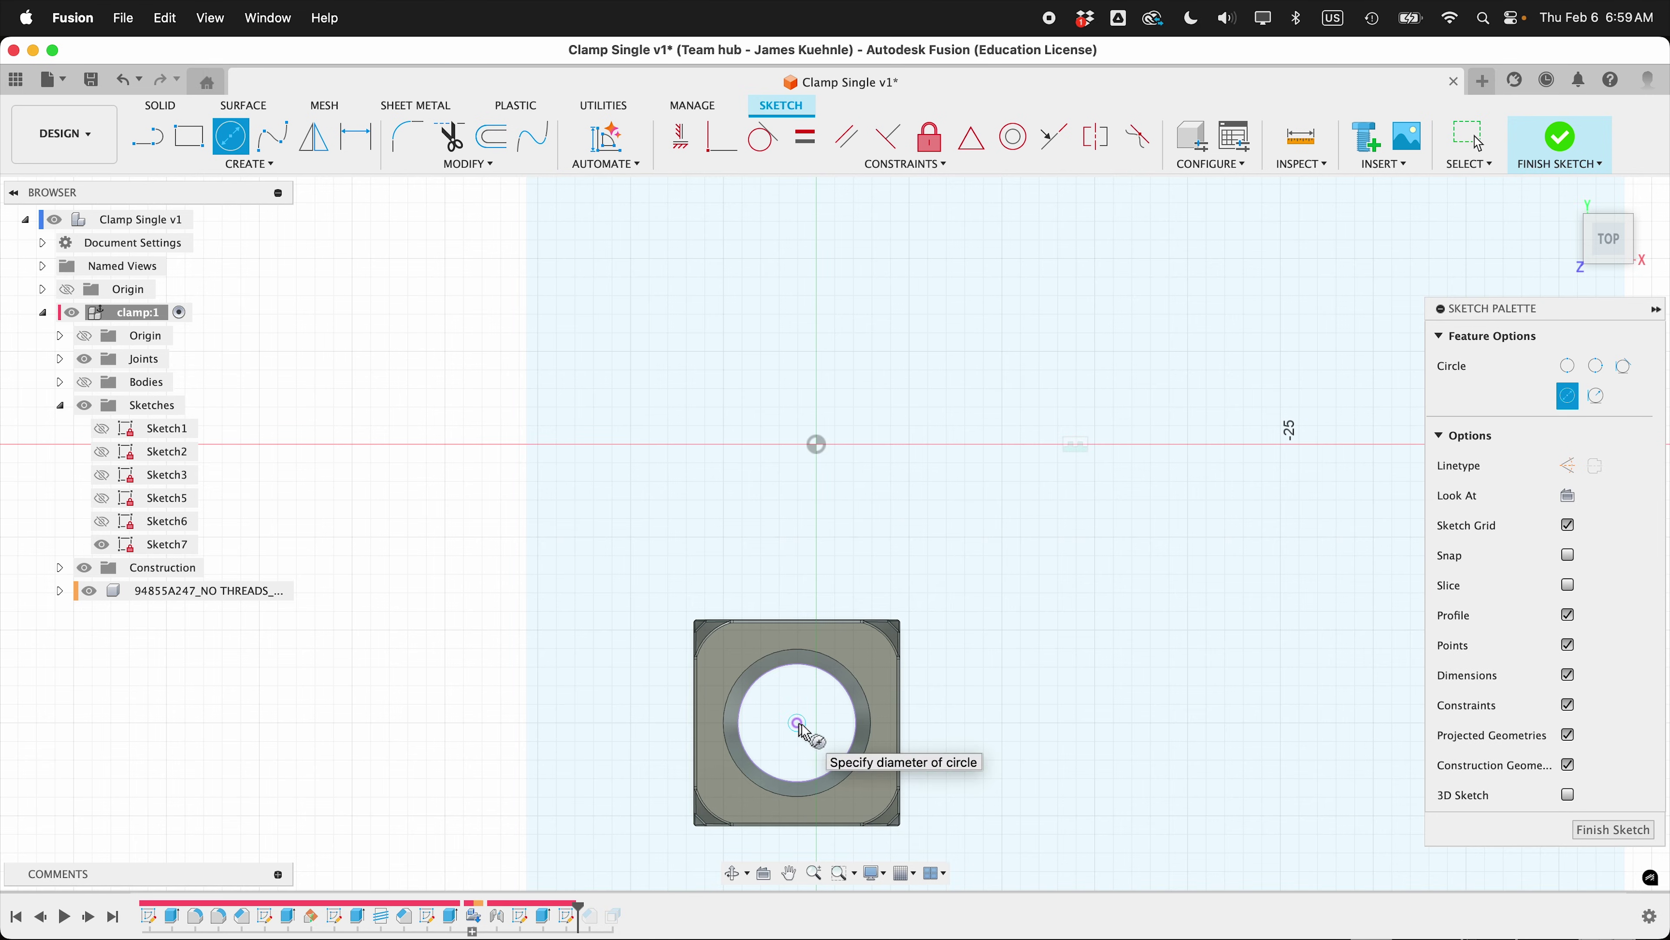
{"action": "scroll", "coordinate": [850, 761], "scroll_direction": "up", "scroll_amount": 3}
{"action": "scroll", "coordinate": [853, 761], "scroll_direction": "up", "scroll_amount": 4}
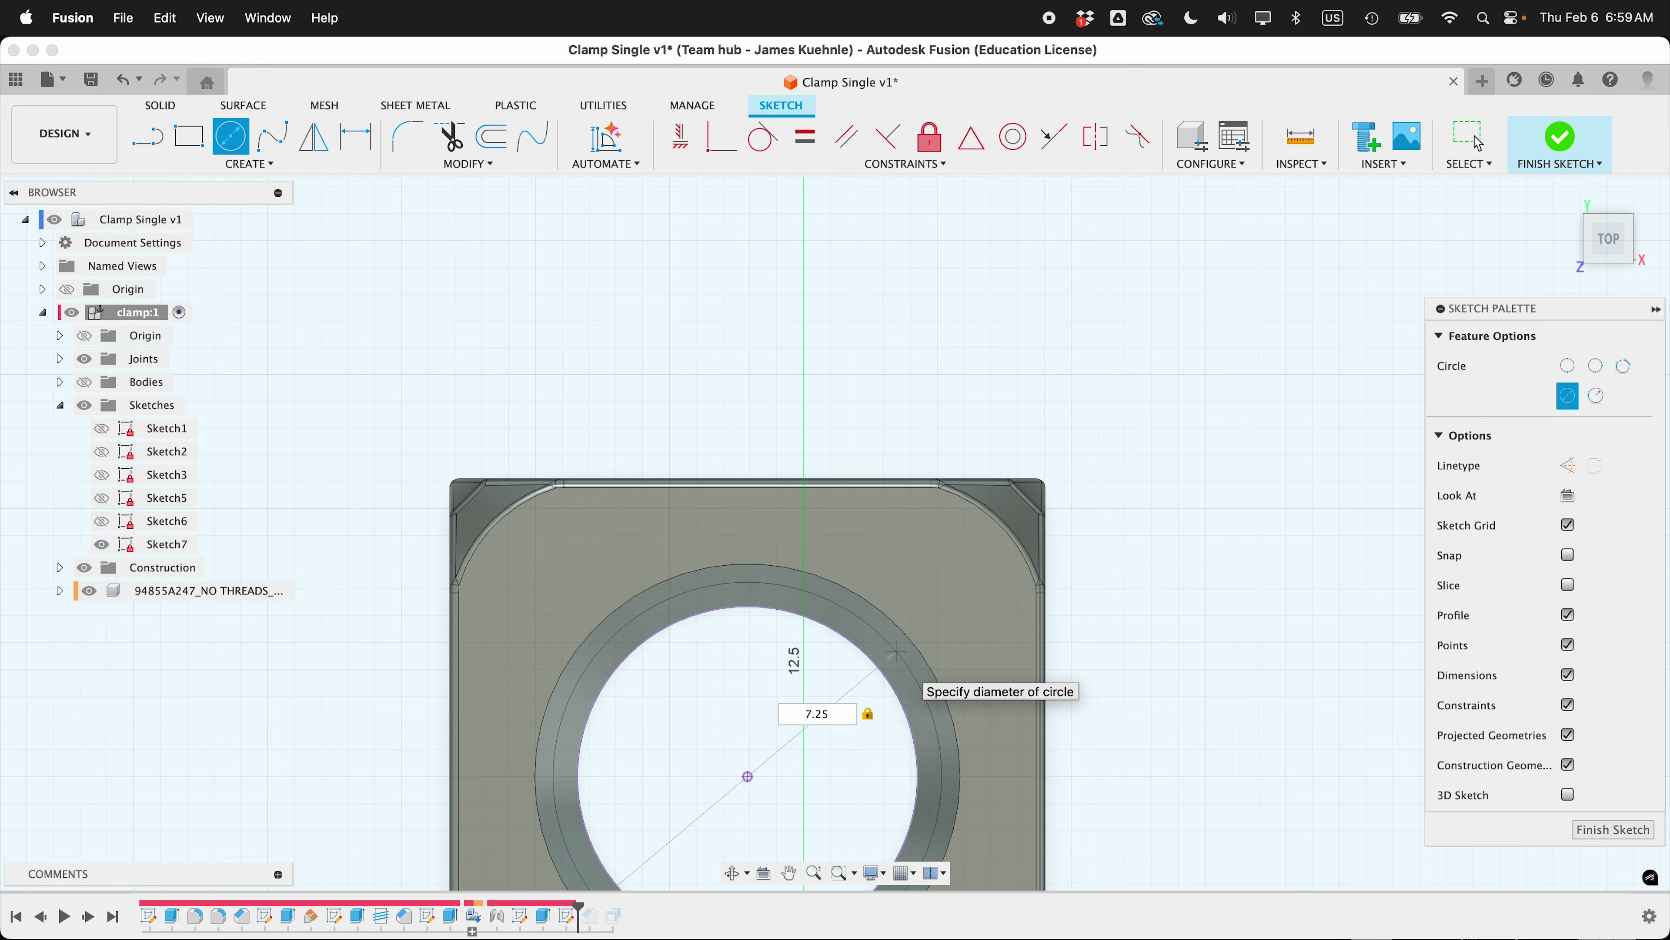
{"action": "key", "text": "Return"}
{"action": "key", "text": "Escape"}
Convert the projected inner circle to construction geometry so that the 7.25 mm circle encloses a single profile
{"action": "middle_click_drag", "start_coordinate": [896, 651], "coordinate": [903, 723], "text": "shift"}
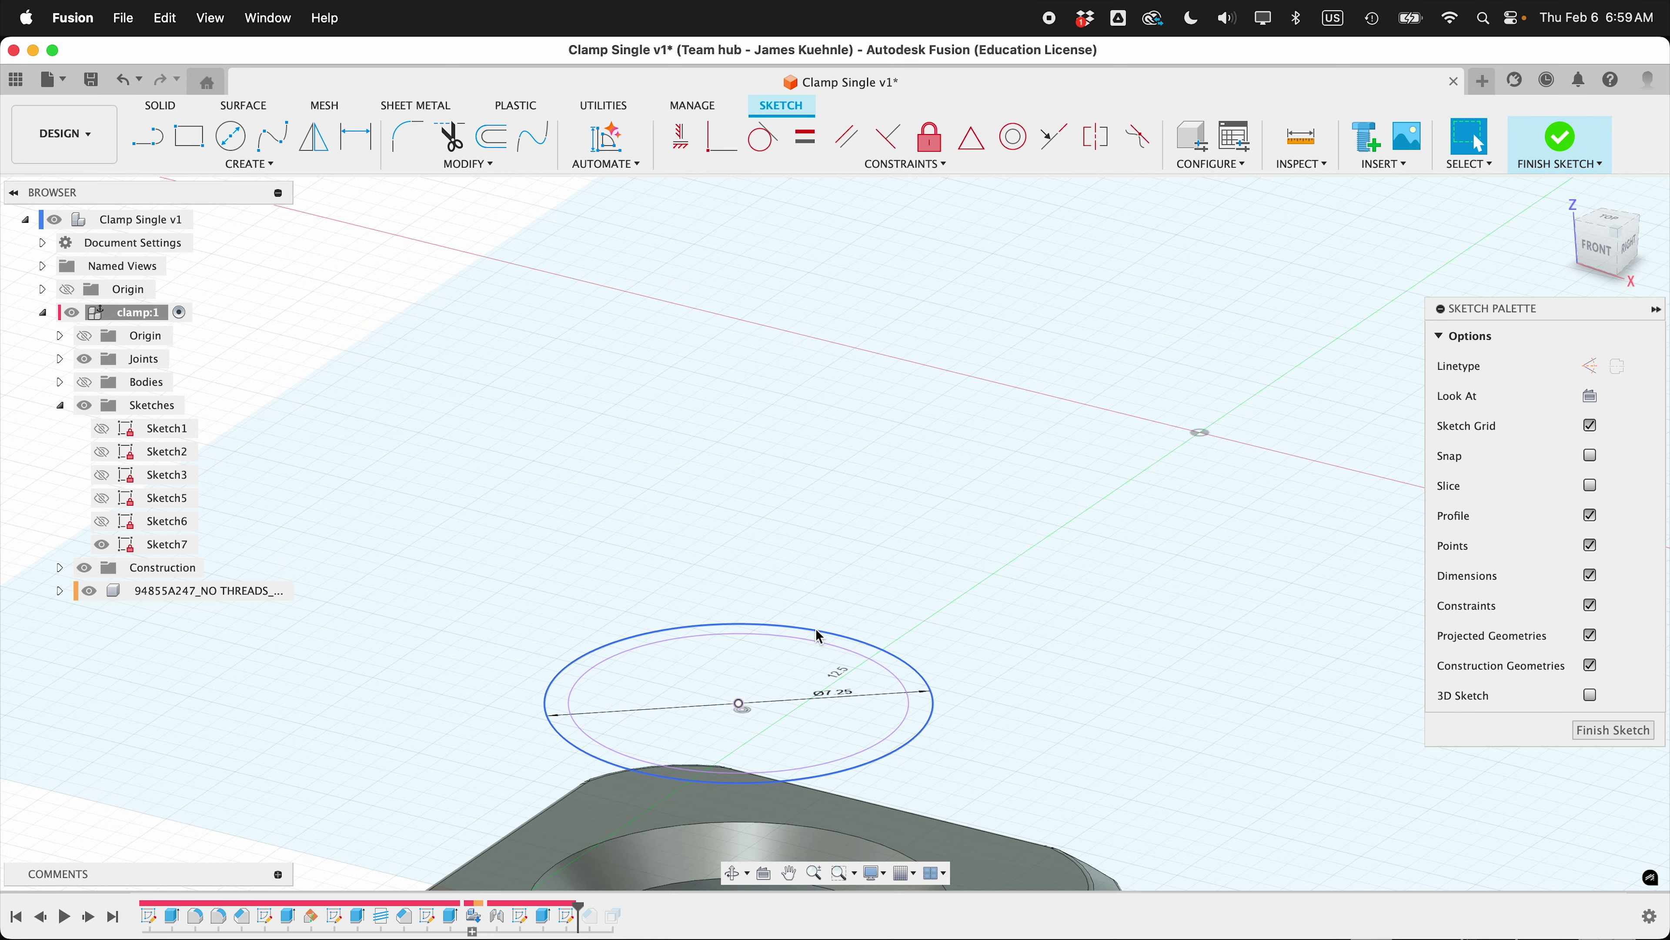
{"action": "left_click", "coordinate": [811, 646]}
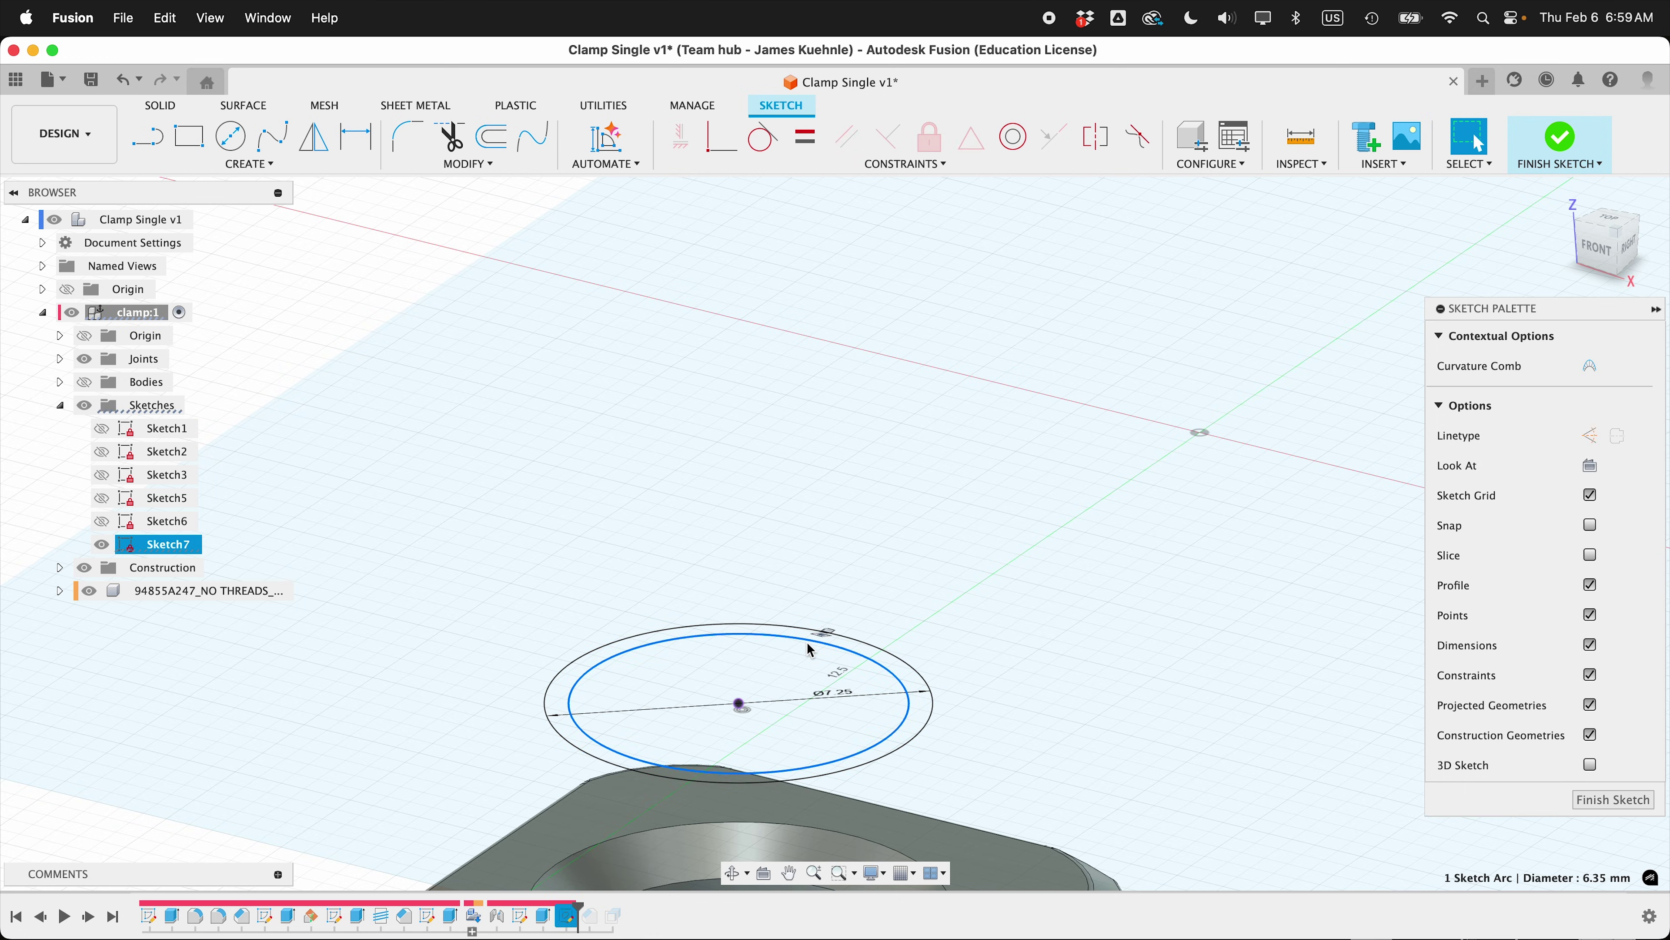
{"action": "left_click", "coordinate": [905, 656]}
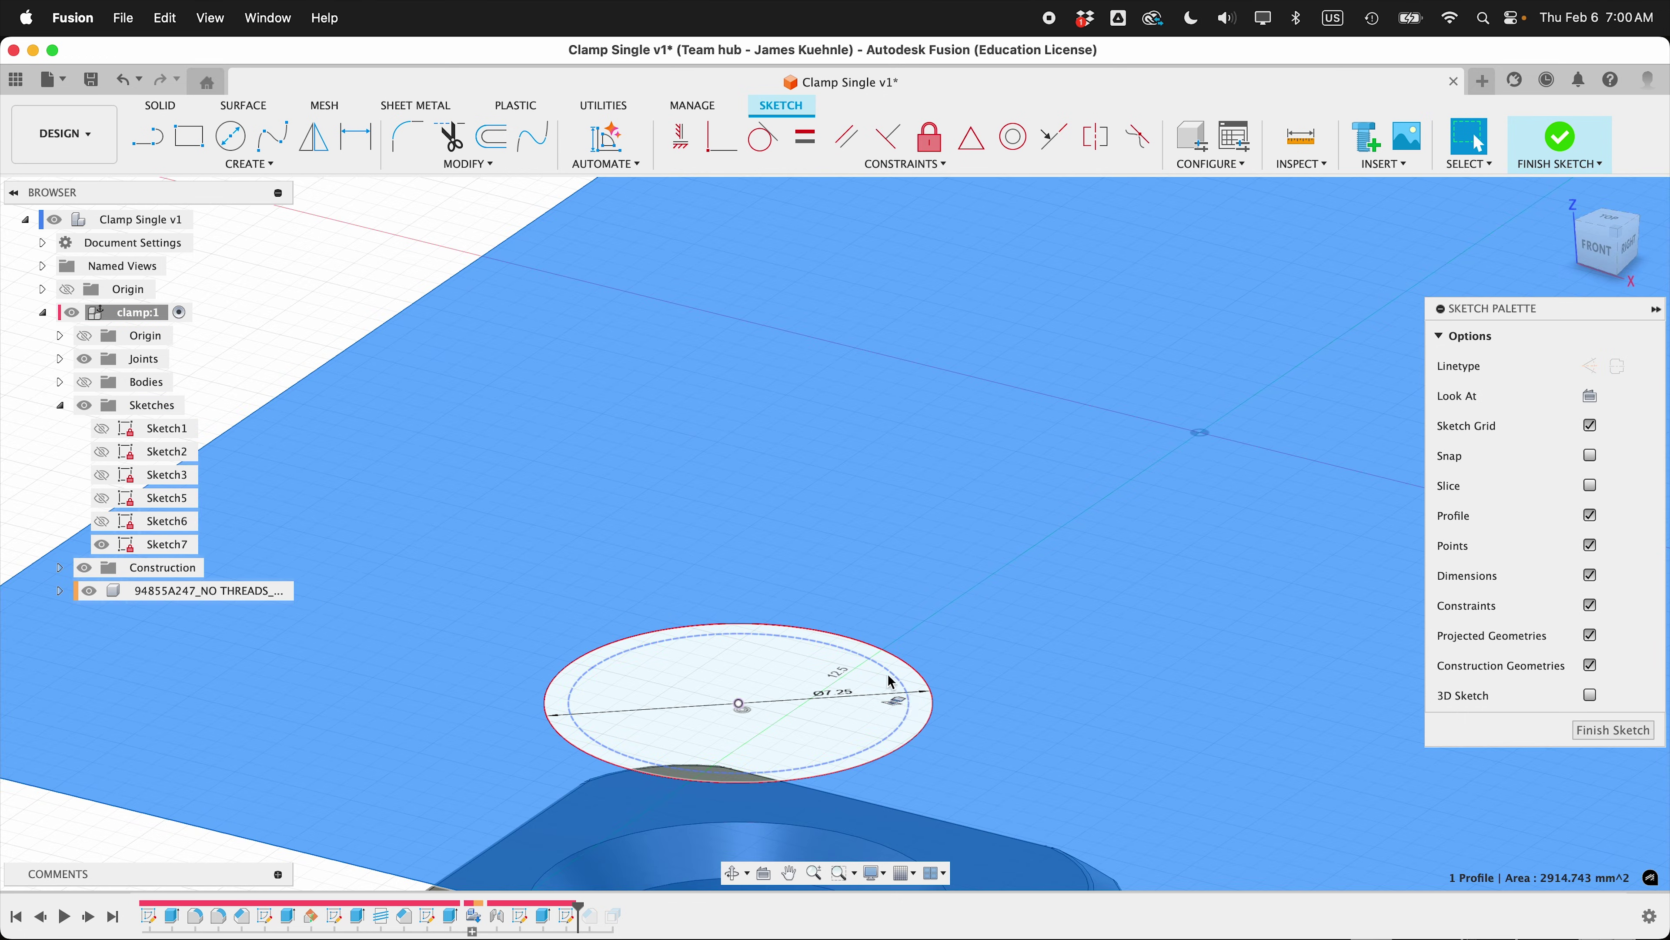
{"action": "left_click", "coordinate": [851, 693]}
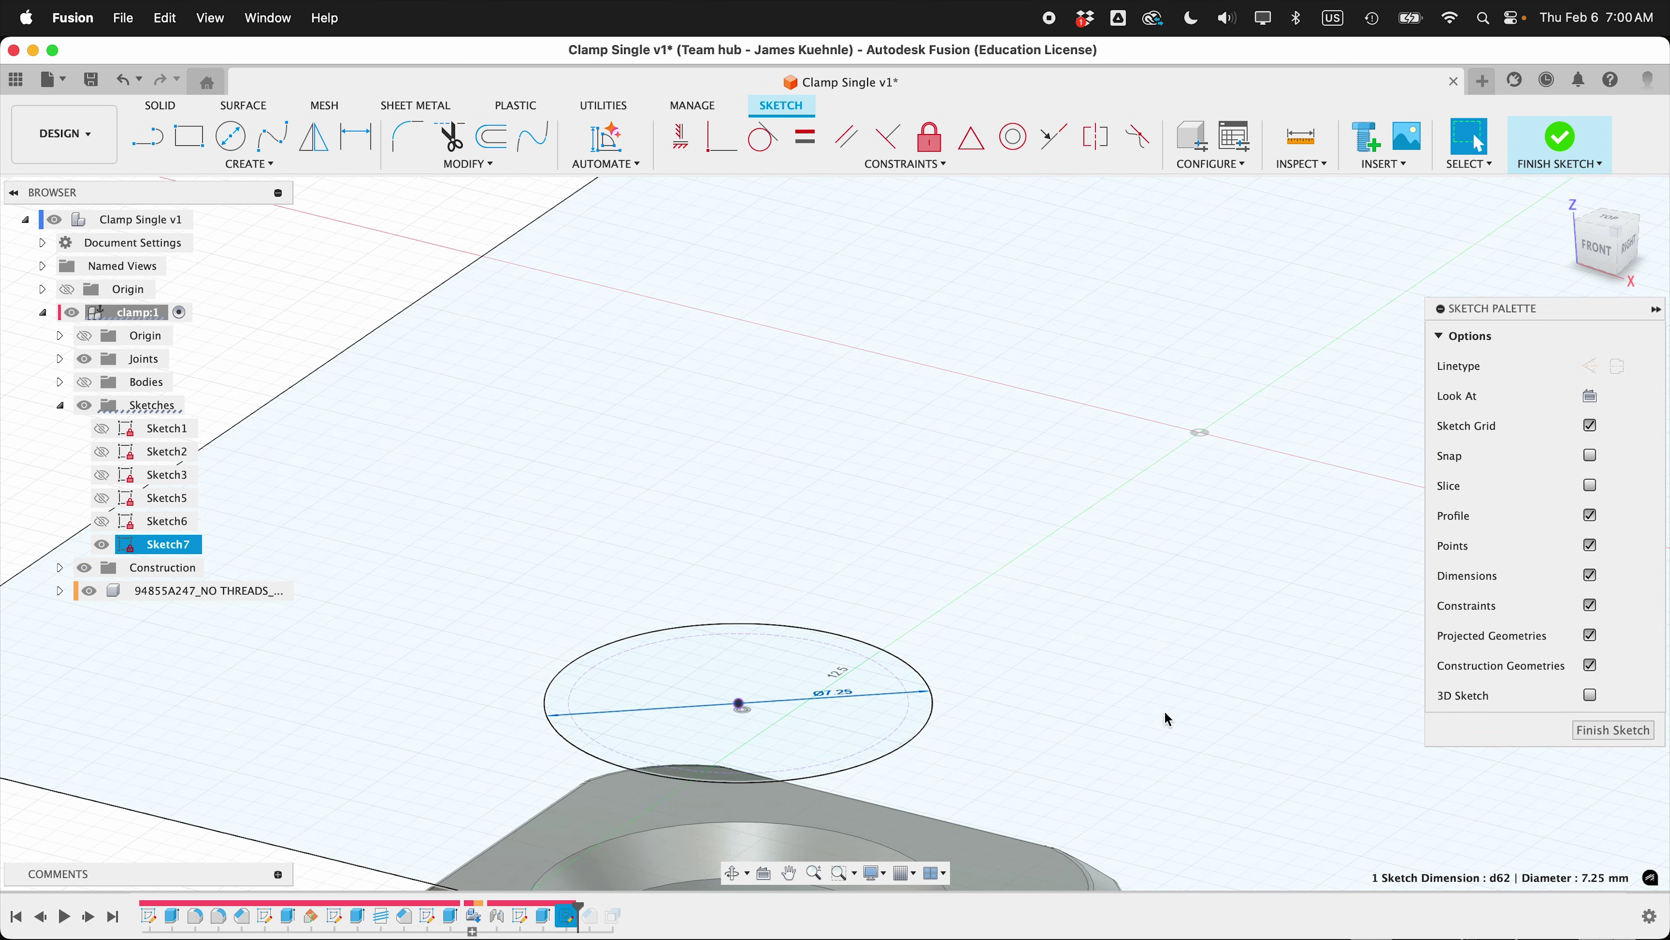
Start an extrusion of the 7.25 mm circle down through the nut, using the To Object extent up to the nut's bottom face
{"action": "key", "text": "e"}
{"action": "left_click", "coordinate": [596, 697]}
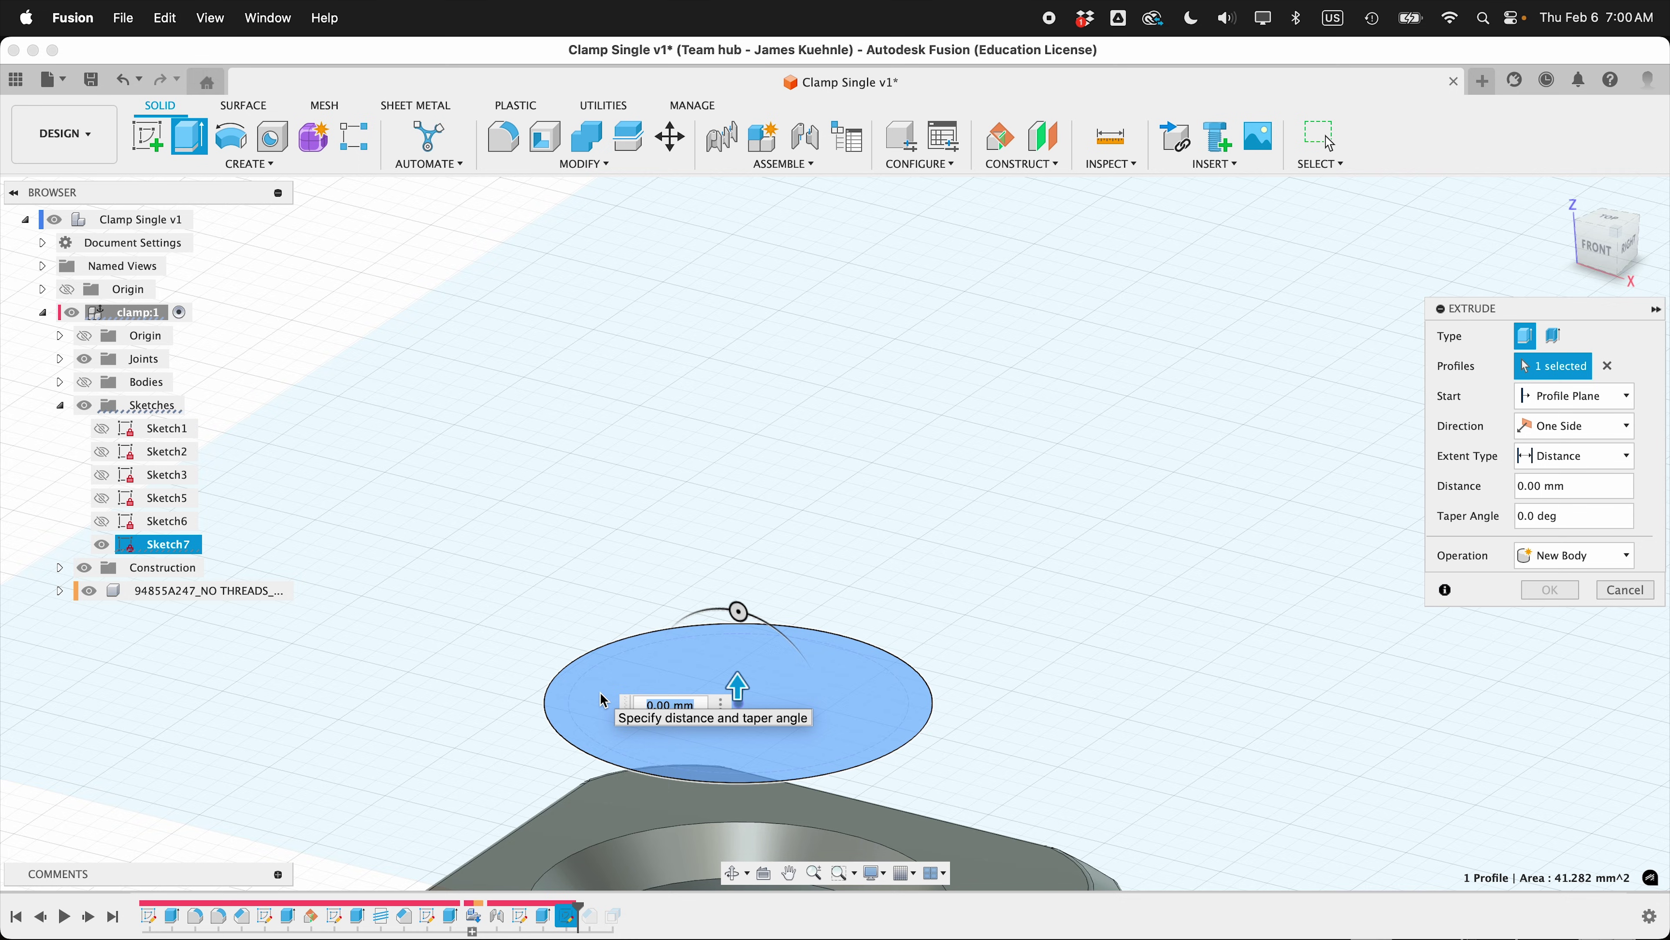
{"action": "middle_click_drag", "start_coordinate": [608, 697], "coordinate": [836, 601], "text": "shift"}
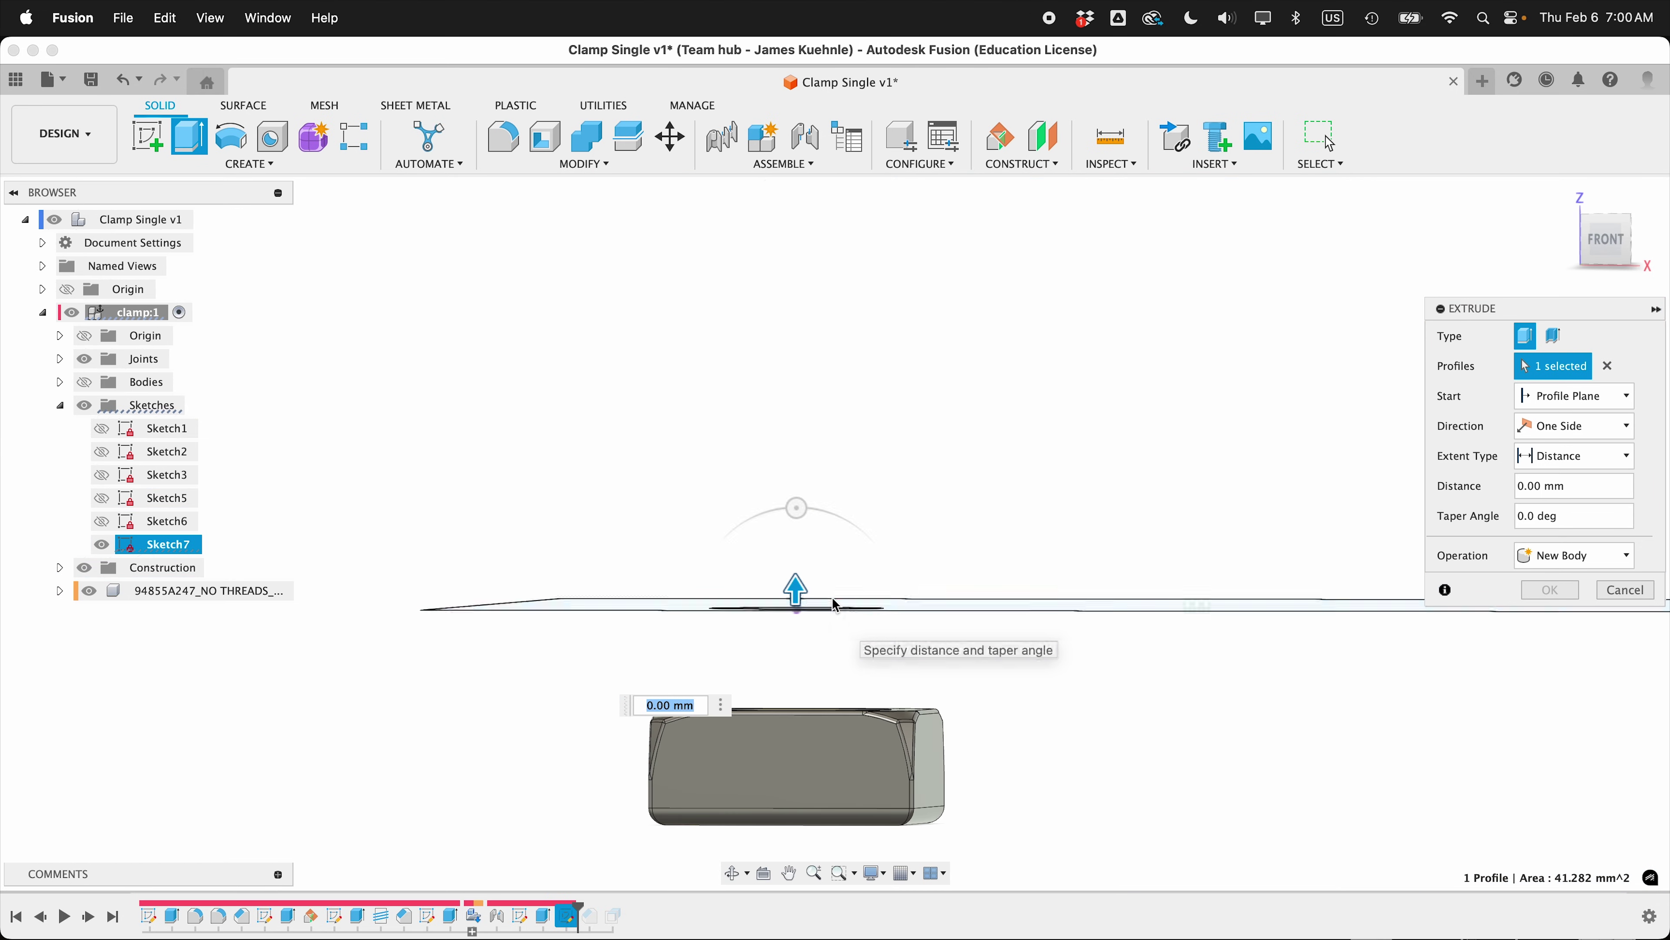
{"action": "left_click_drag", "start_coordinate": [797, 595], "coordinate": [807, 826]}
{"action": "scroll", "coordinate": [807, 825], "scroll_direction": "down", "scroll_amount": 5, "text": "shift"}
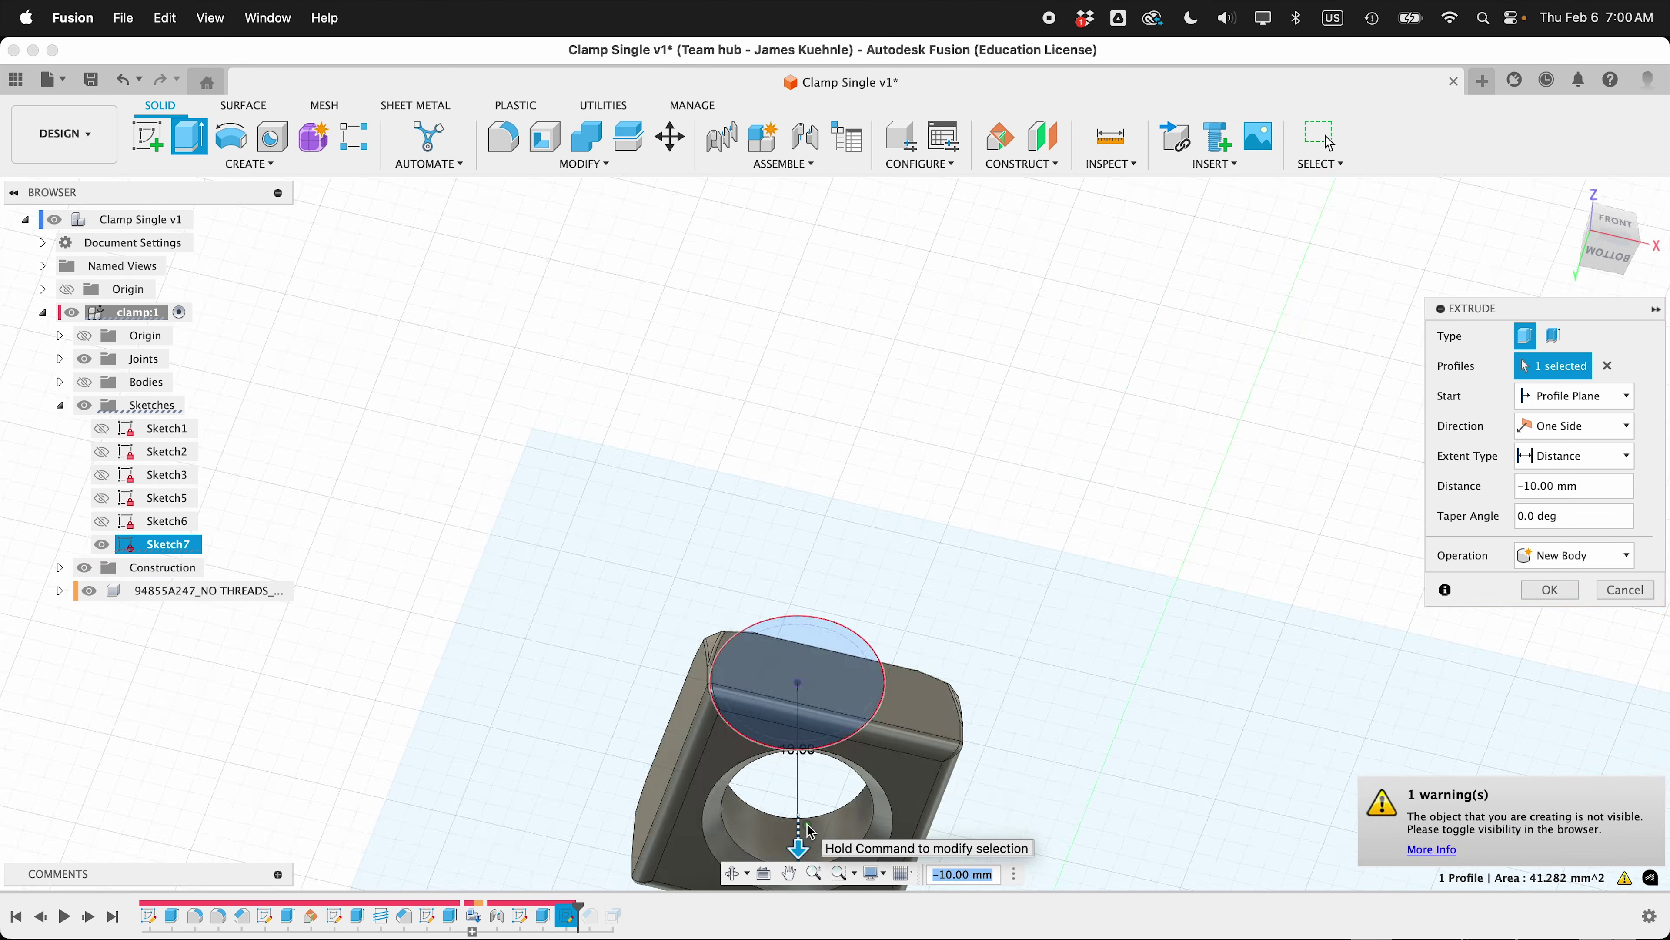
{"action": "scroll", "coordinate": [807, 826], "scroll_direction": "right", "scroll_amount": 5, "text": "shift"}
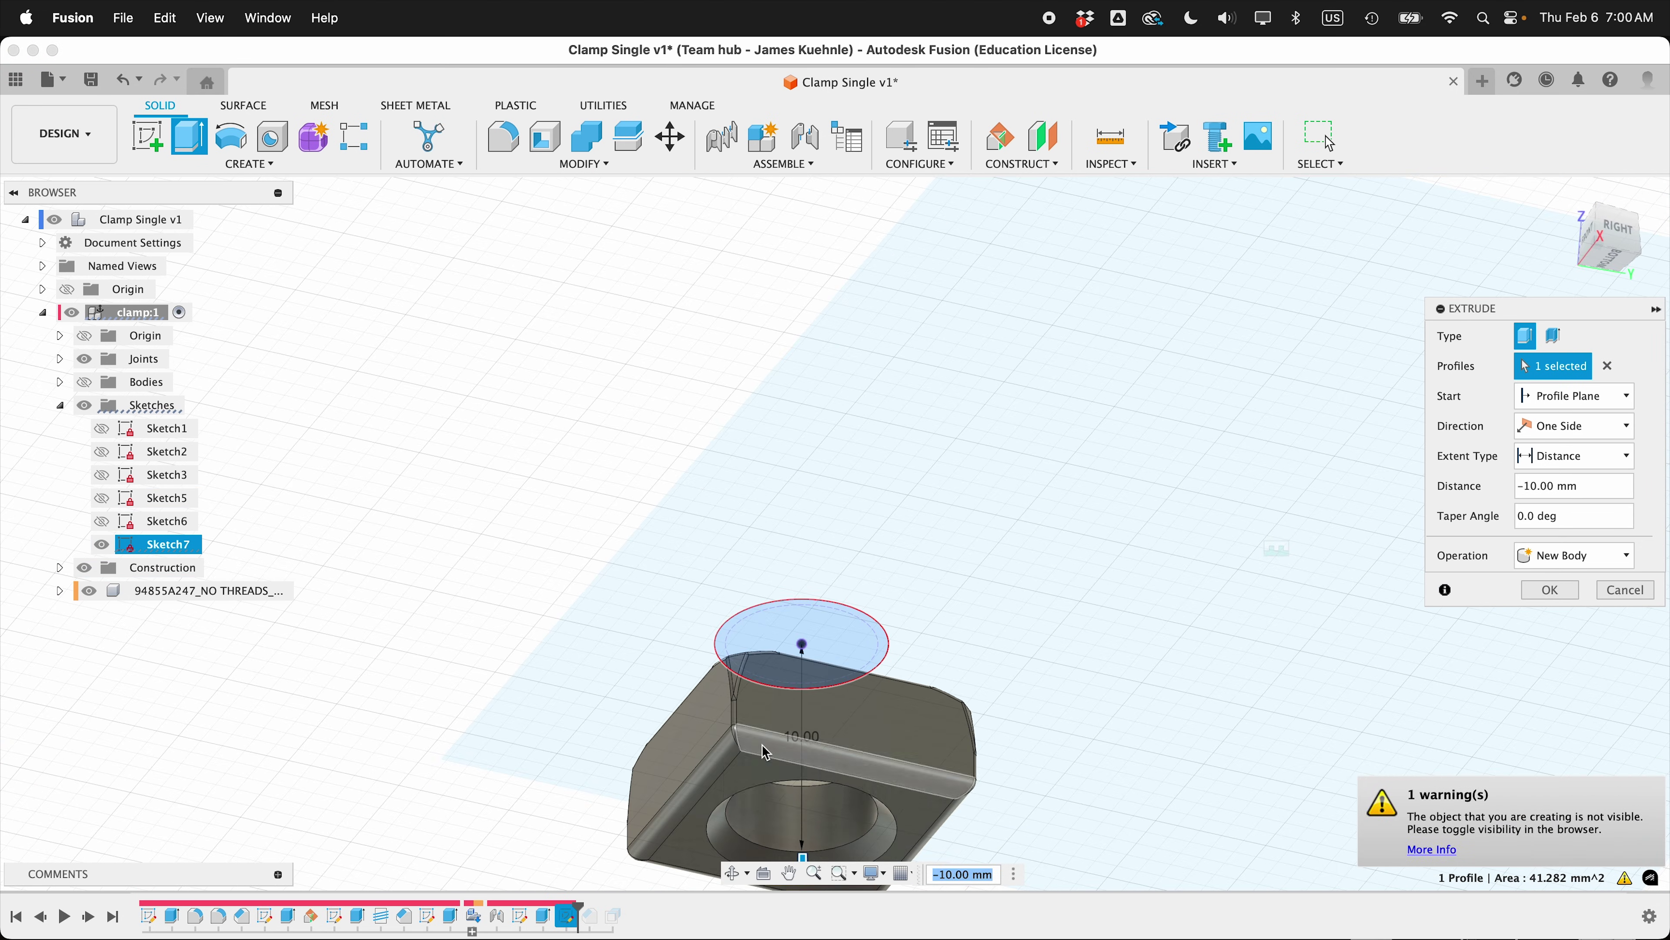
{"action": "left_click", "coordinate": [1615, 461]}
{"action": "left_click", "coordinate": [1559, 497]}
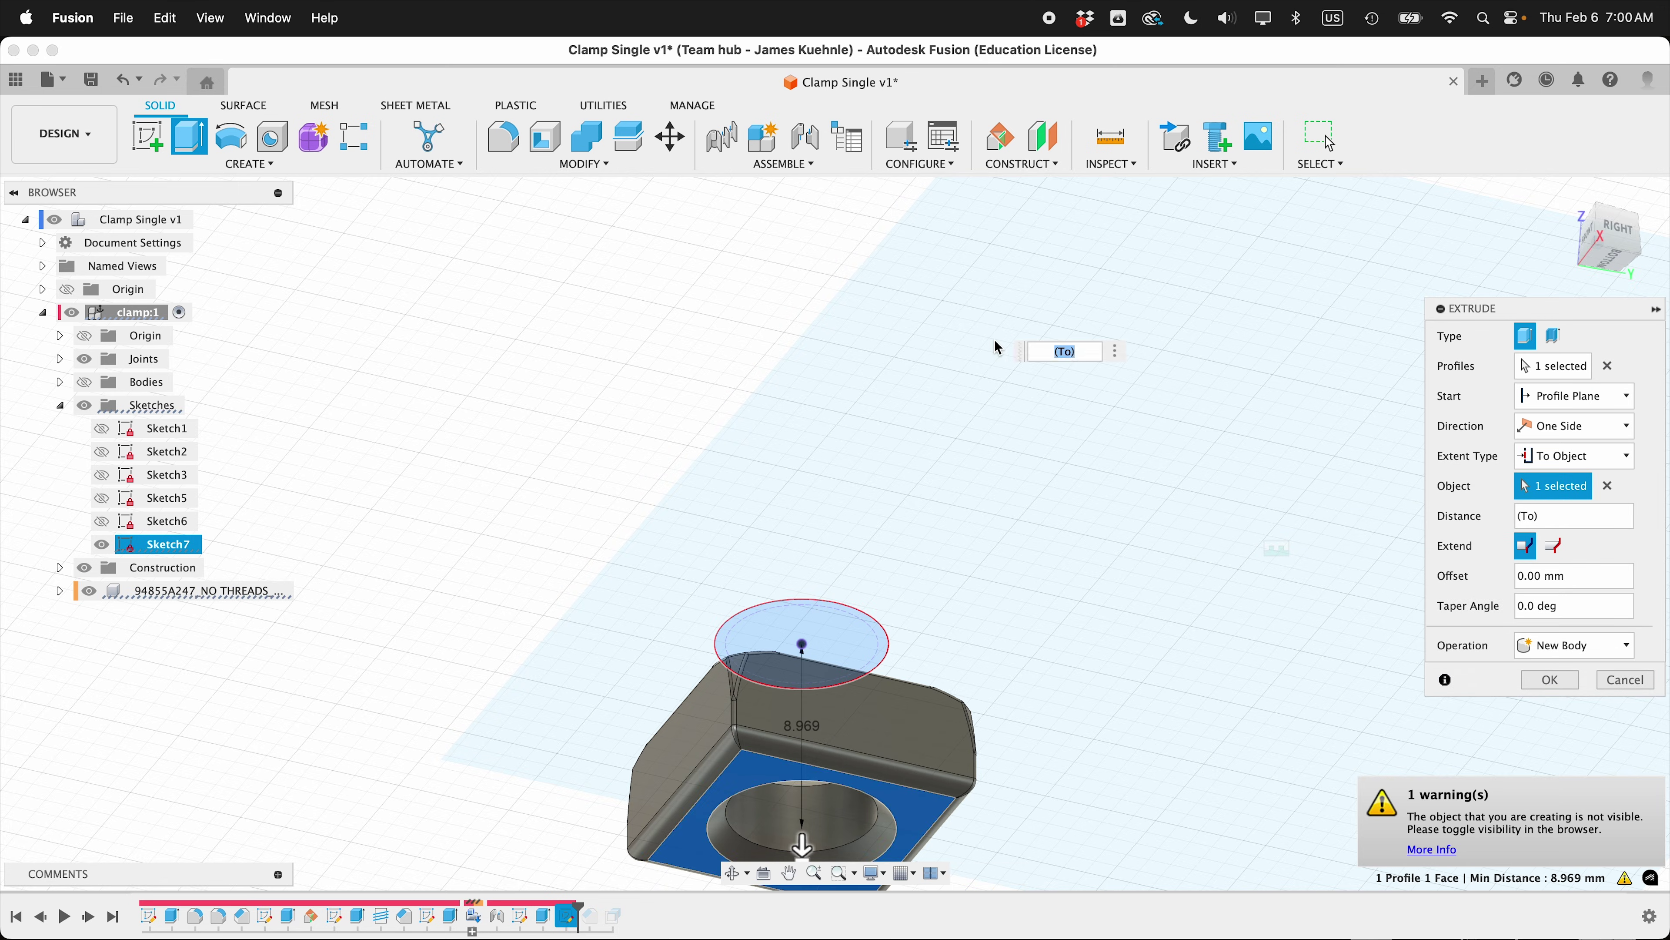
Show the clamp's bodies so the extrusion cuts them, and set an offset of 4 mm past the nut's bottom face
{"action": "scroll", "coordinate": [980, 350], "scroll_direction": "down", "scroll_amount": 4}
{"action": "scroll", "coordinate": [637, 698], "scroll_direction": "left", "scroll_amount": 5, "text": "shift"}
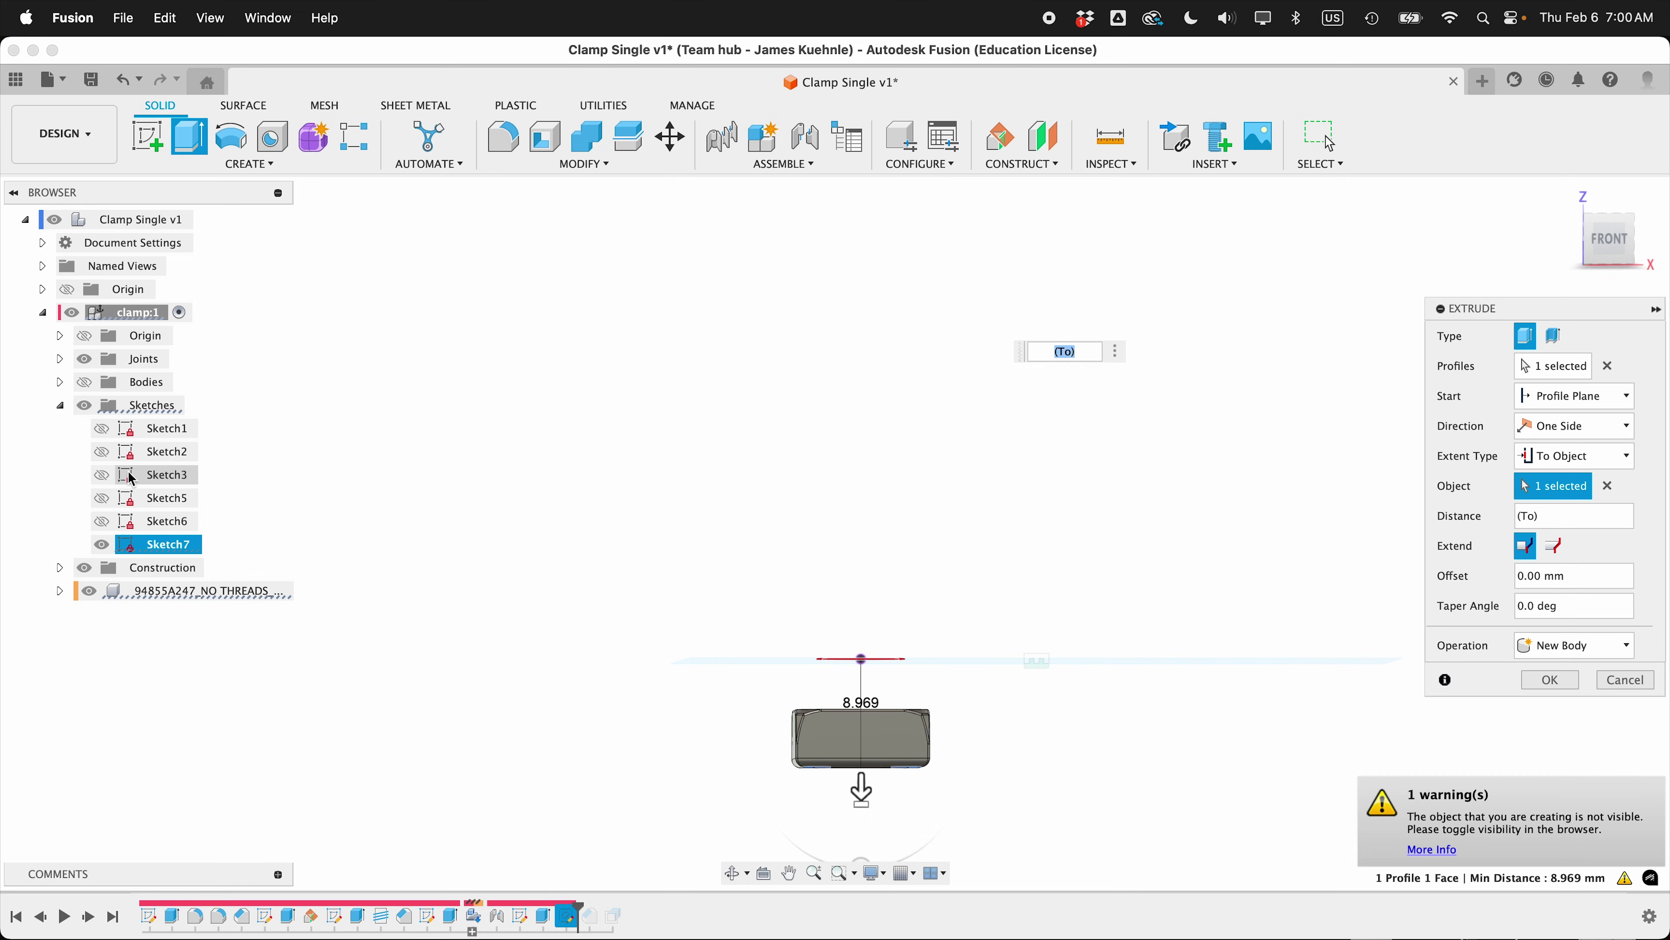
{"action": "left_click", "coordinate": [86, 382]}
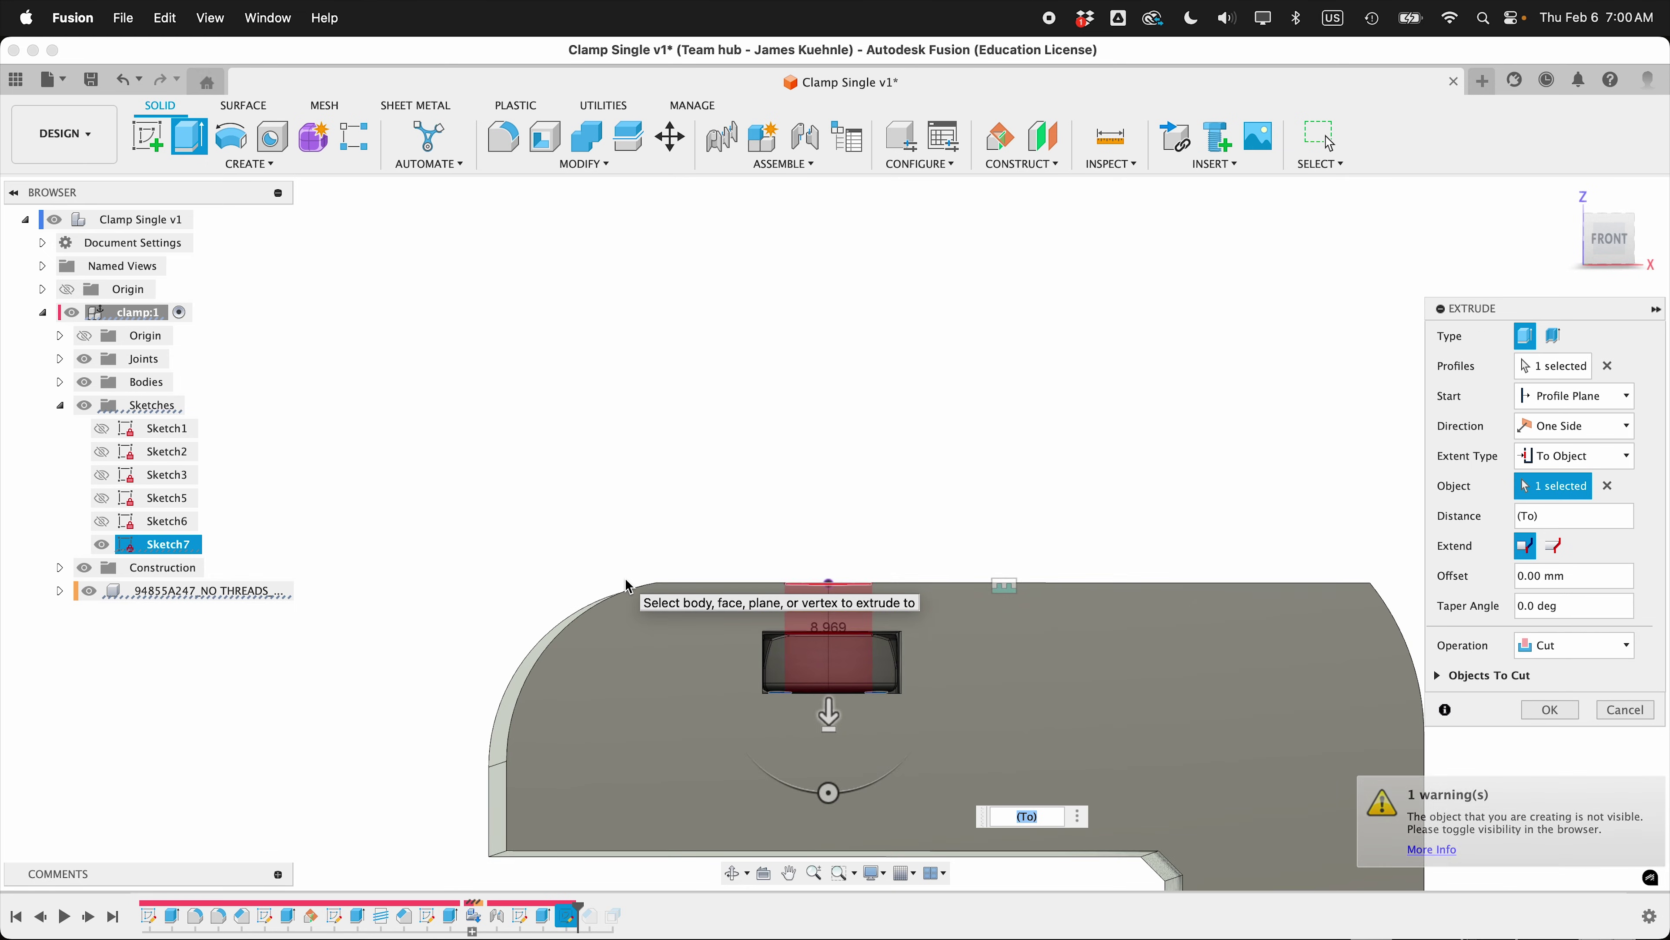
{"action": "scroll", "coordinate": [835, 534], "scroll_direction": "up", "scroll_amount": 5}
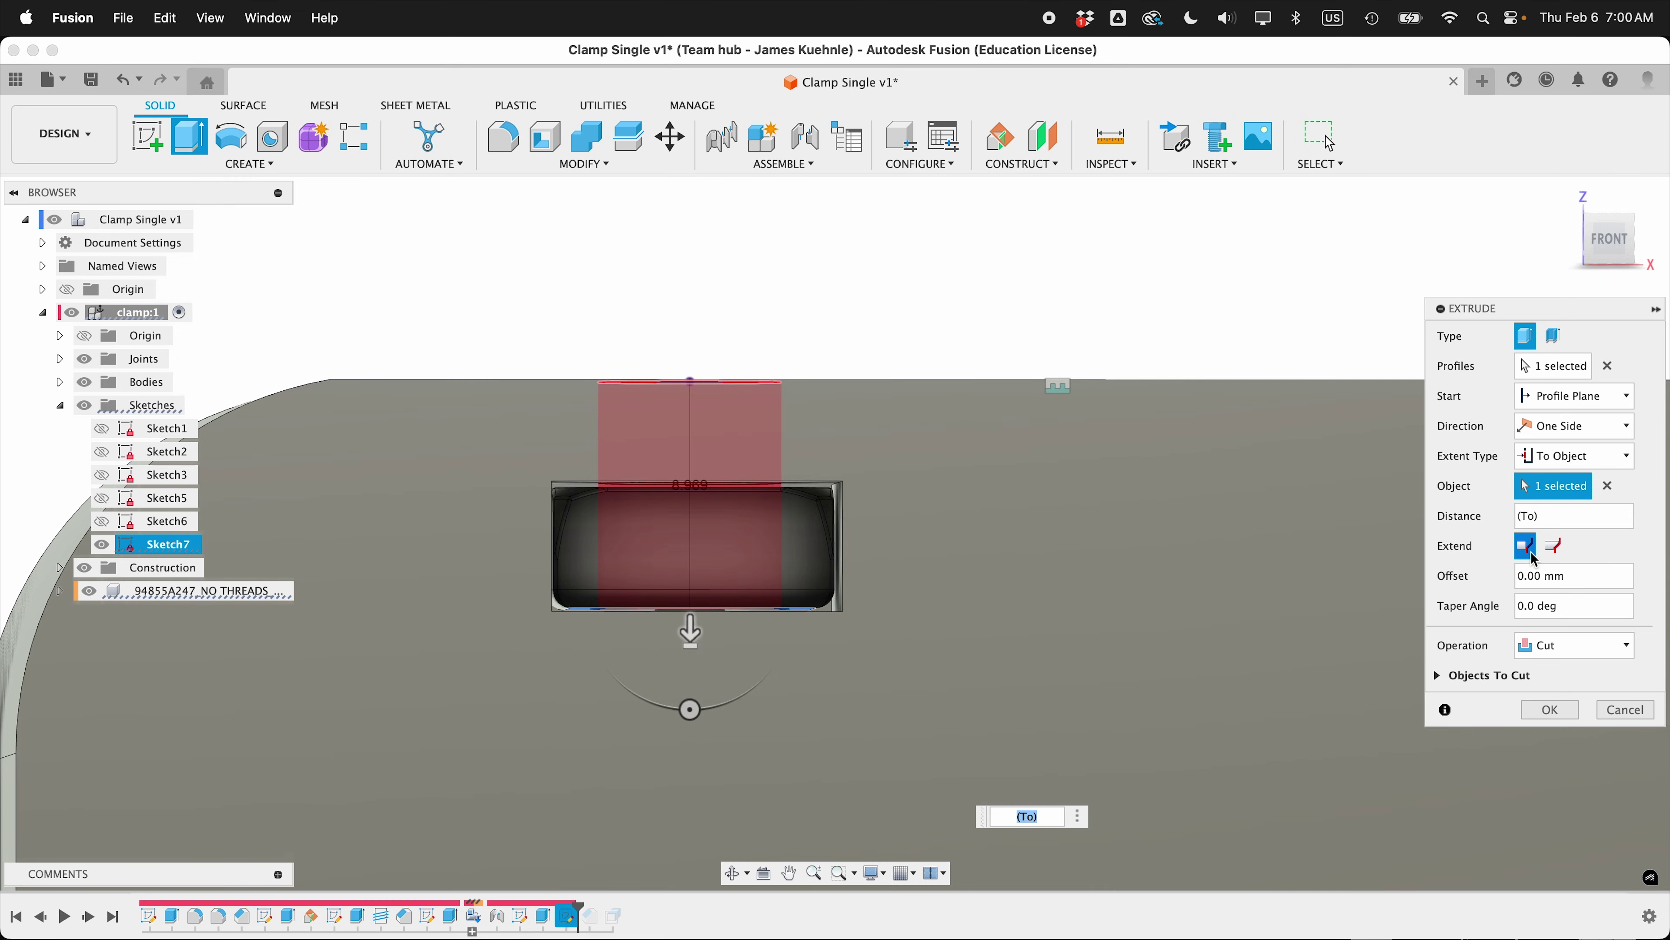
{"action": "left_click_drag", "start_coordinate": [1576, 575], "coordinate": [1442, 575]}
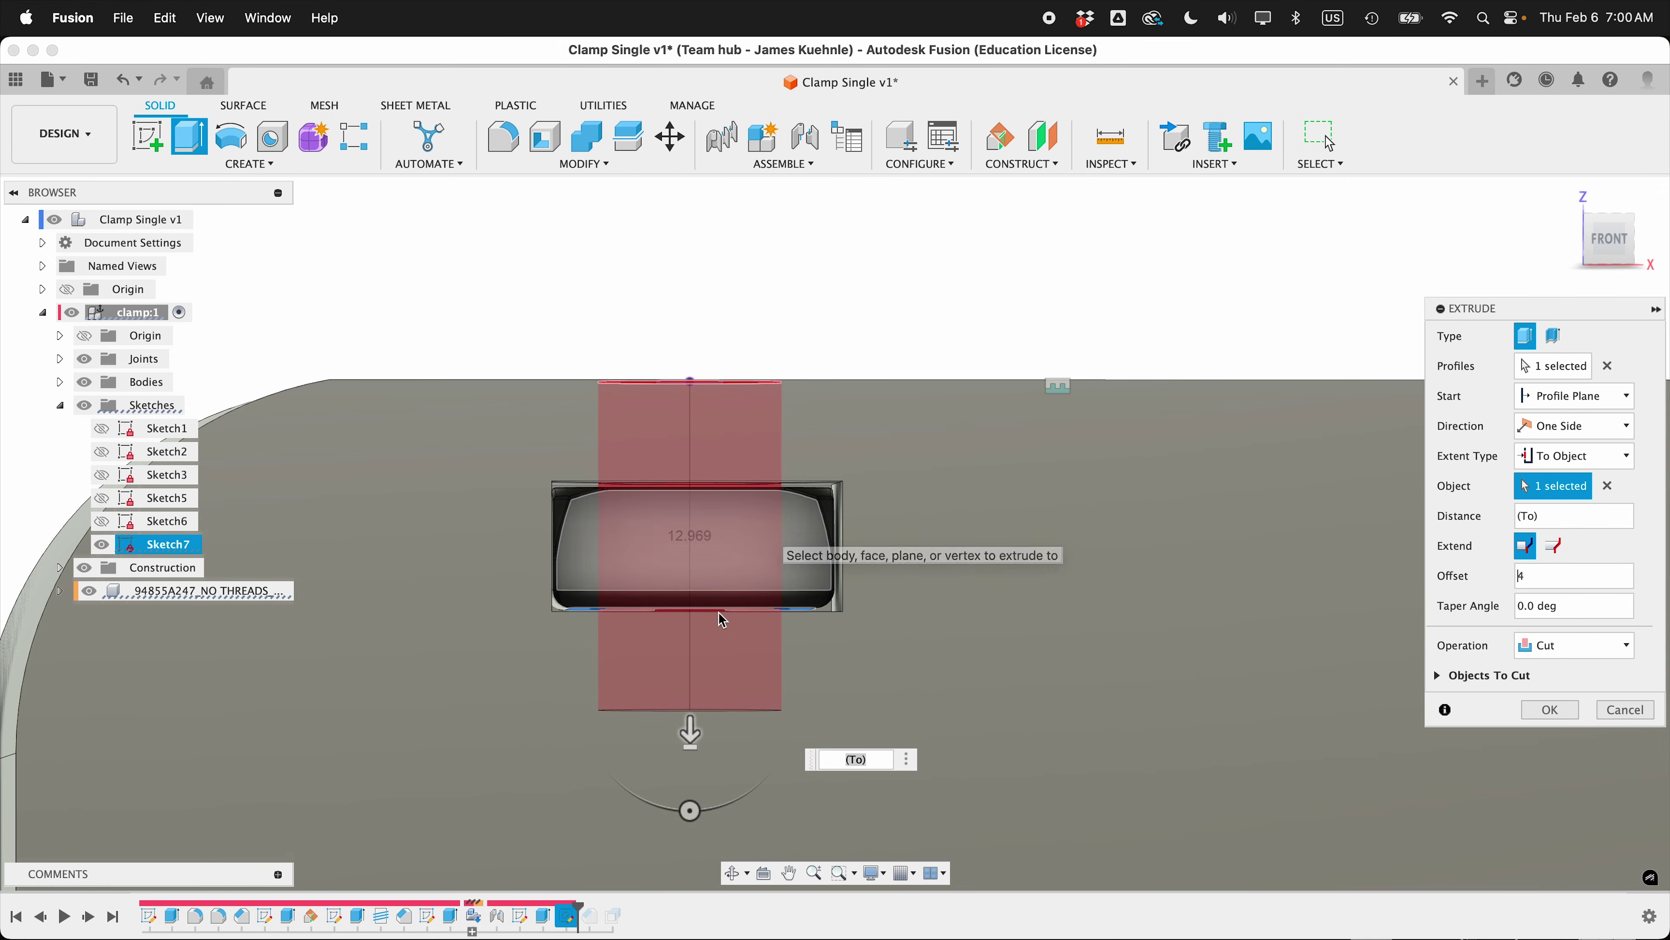
{"action": "left_click", "coordinate": [694, 552]}
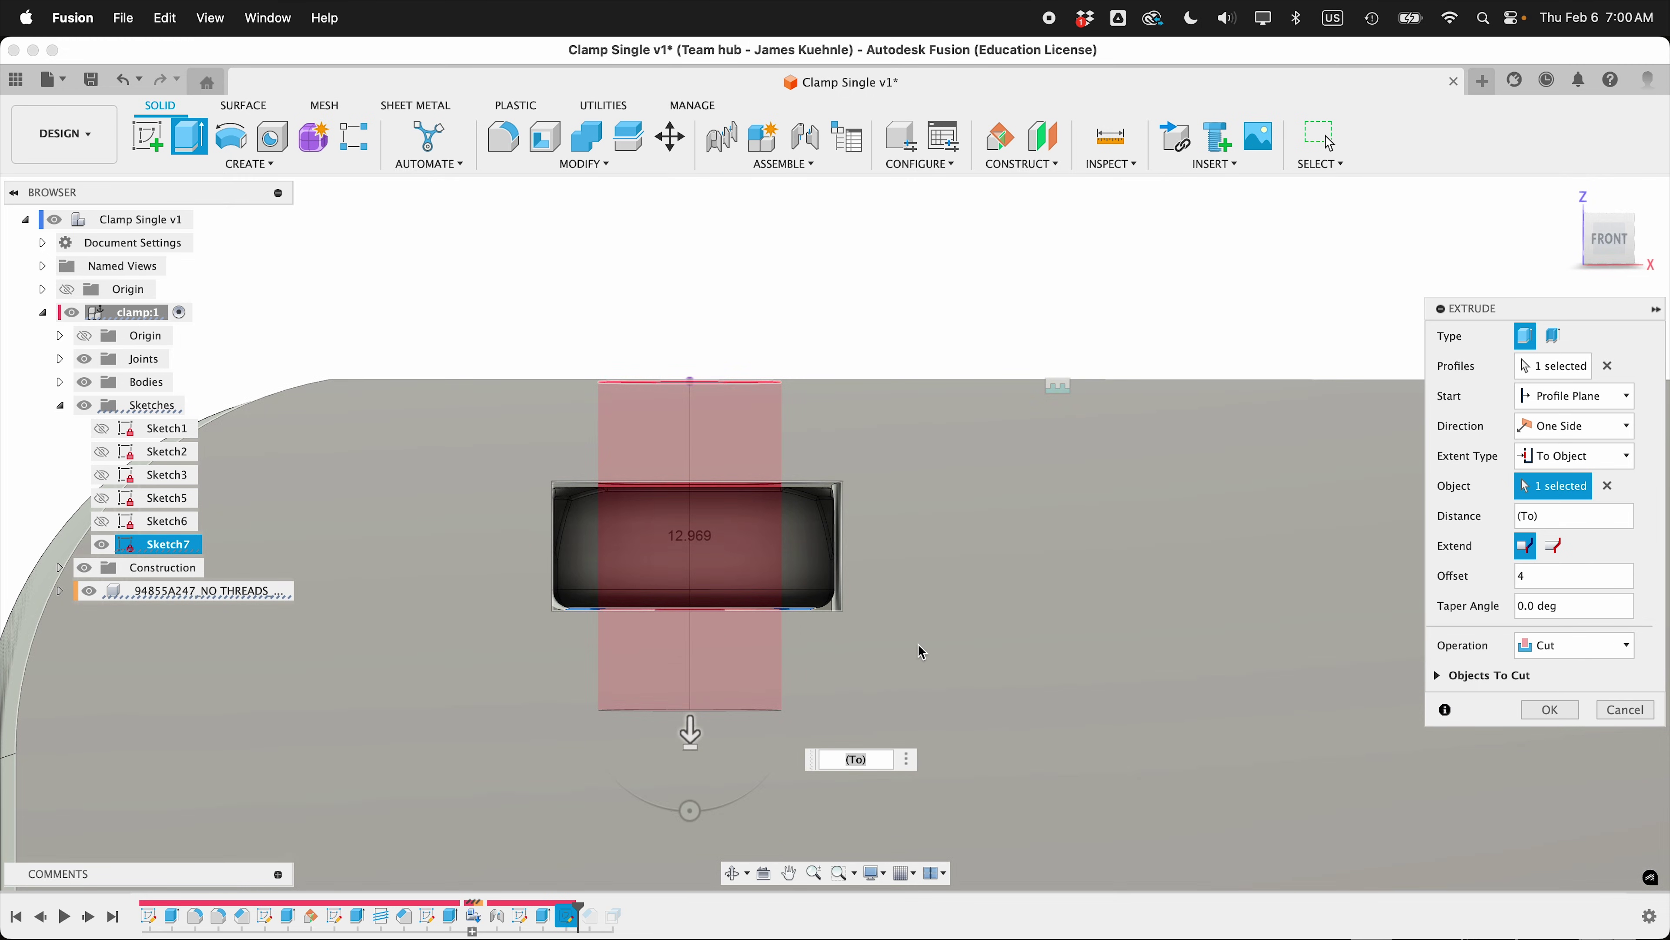
Exclude the nut from the objects to cut, complete the screw hole cut in the clamp and inspect the hole and pocket
{"action": "middle_click_drag", "start_coordinate": [875, 643], "coordinate": [923, 652], "text": "shift"}
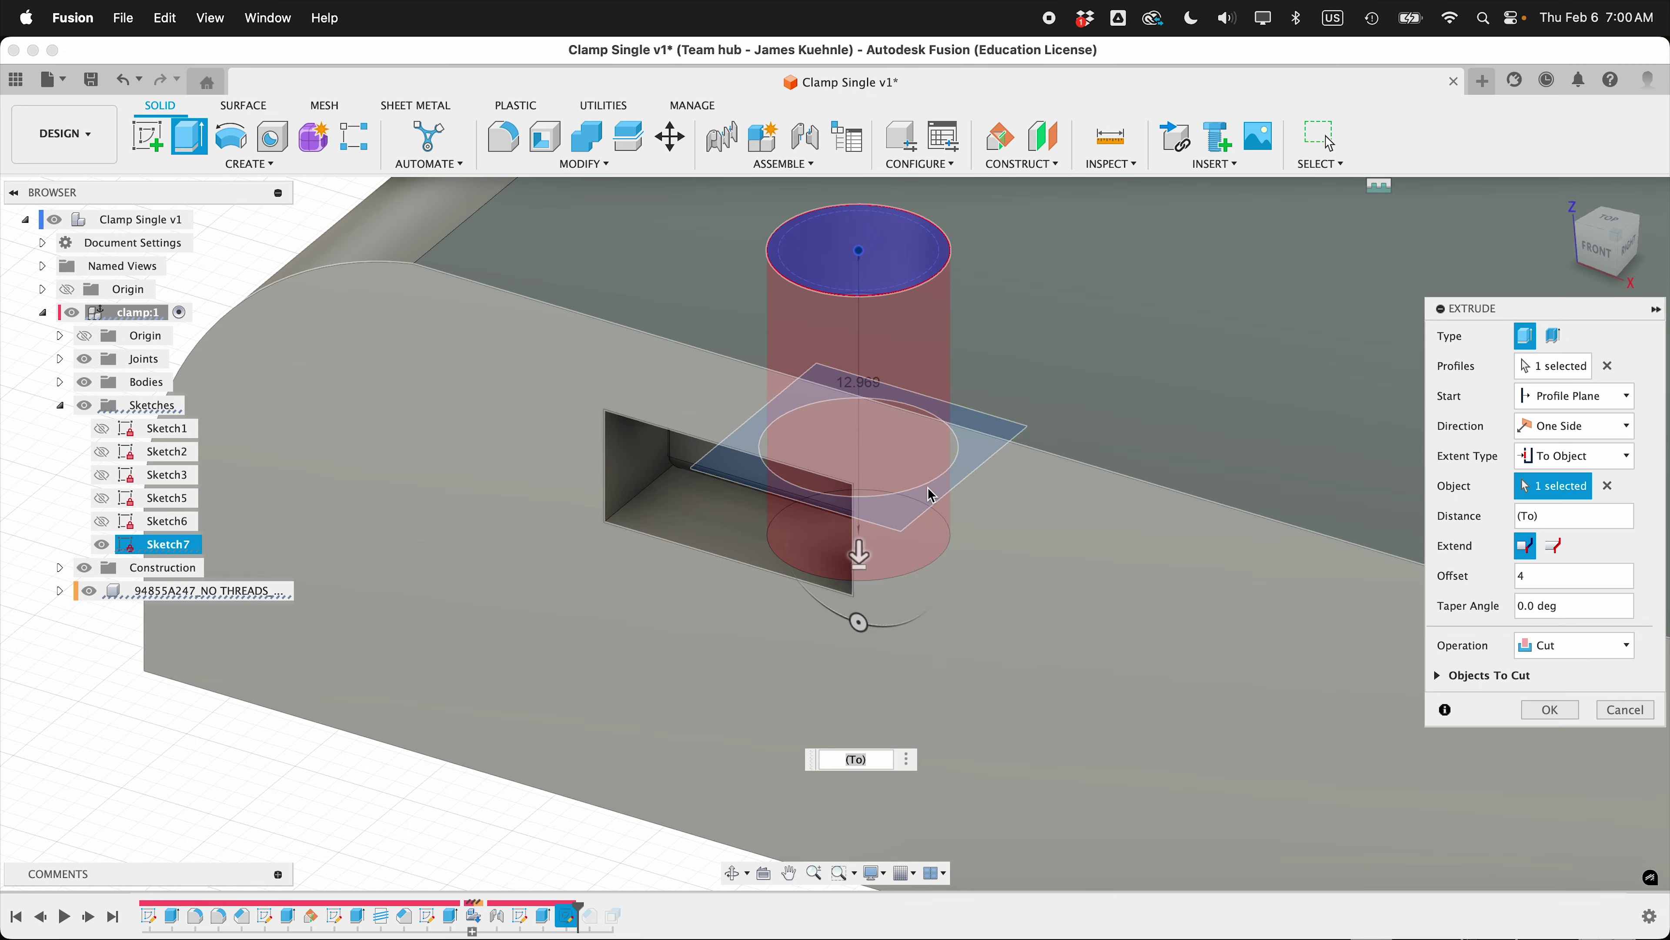
{"action": "left_click", "coordinate": [923, 651]}
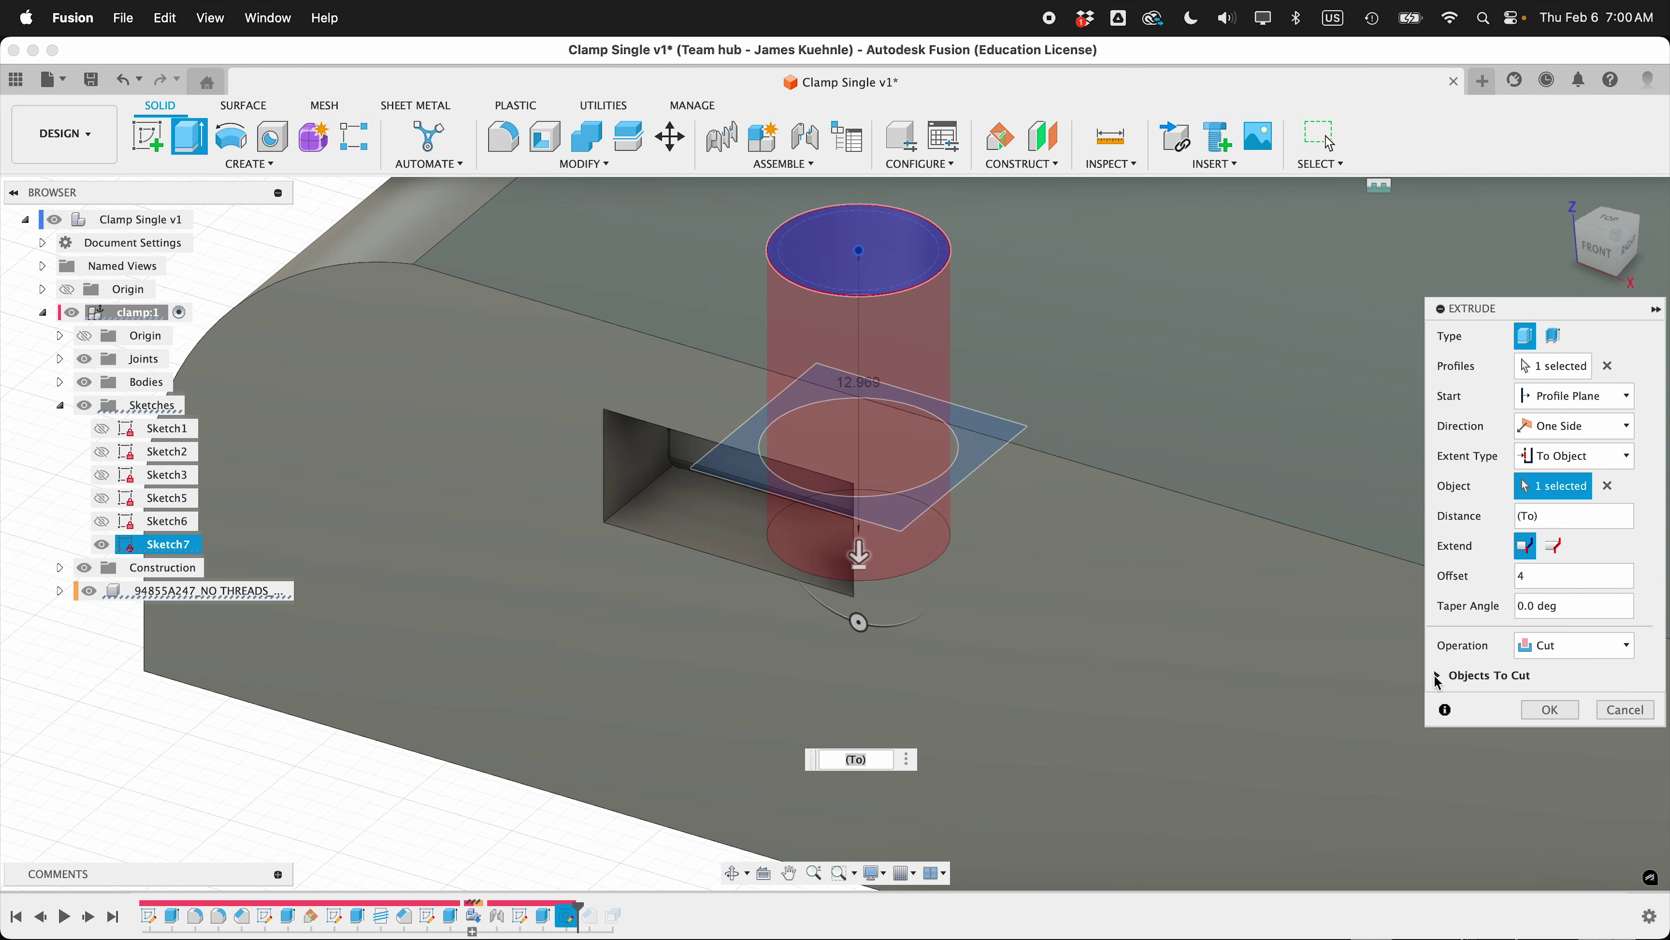
{"action": "left_click", "coordinate": [1440, 682]}
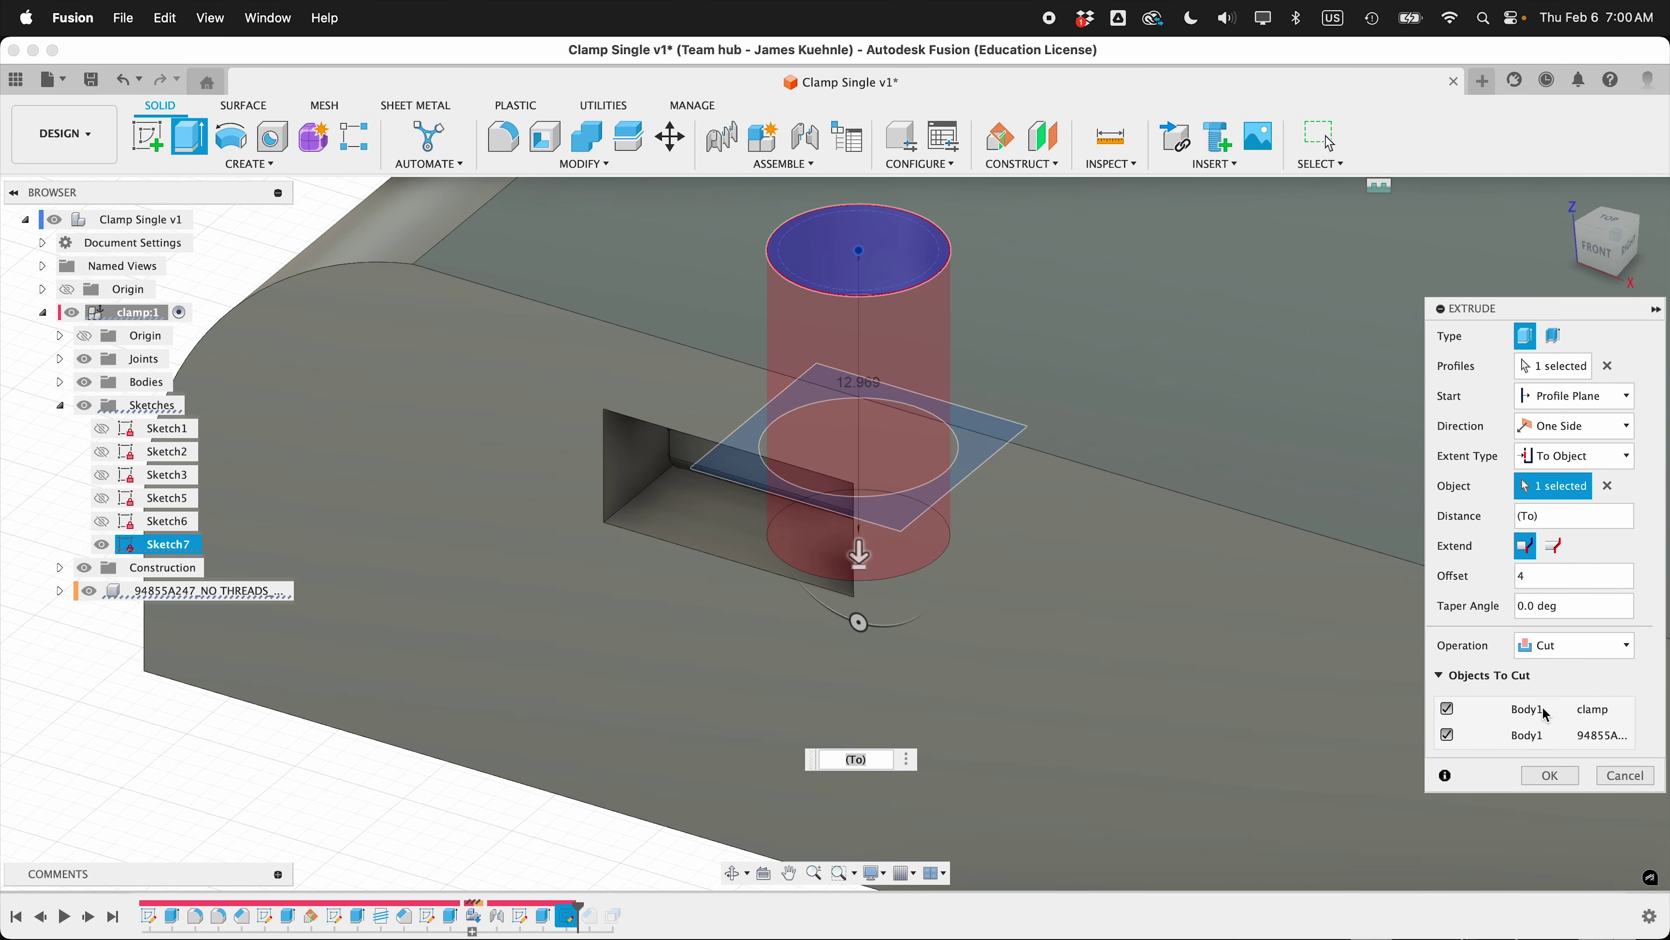
{"action": "left_click", "coordinate": [1447, 735]}
{"action": "left_click", "coordinate": [1552, 778]}
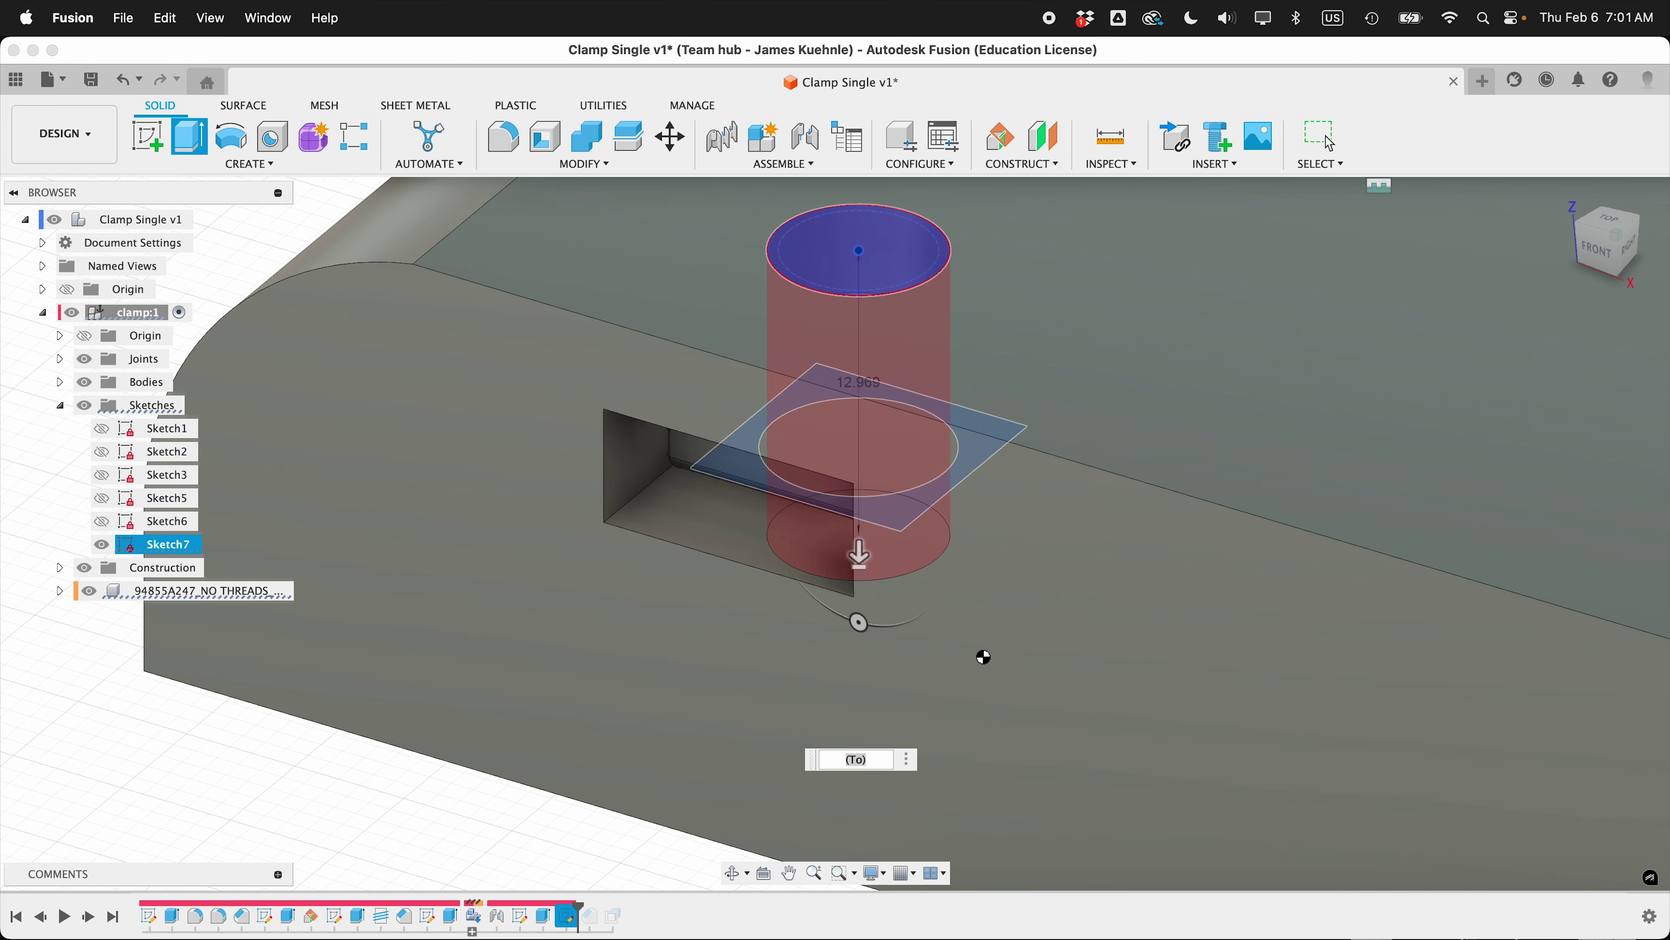
{"action": "scroll", "coordinate": [976, 653], "scroll_direction": "down", "scroll_amount": 4}
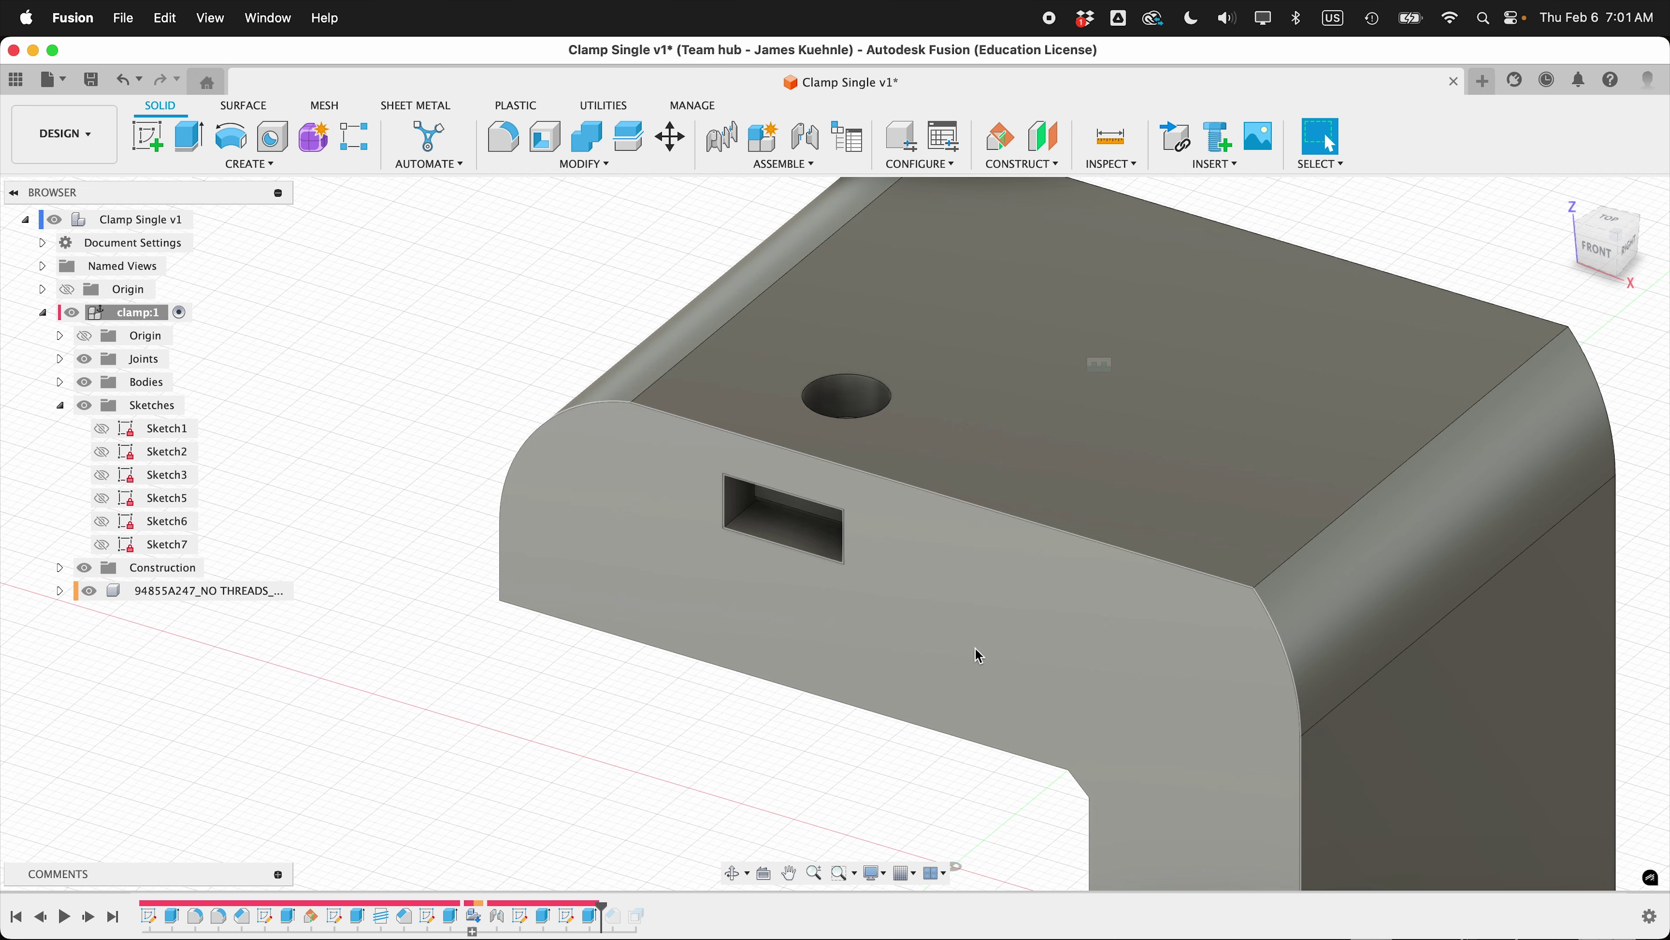
{"action": "scroll", "coordinate": [975, 648], "scroll_direction": "up", "scroll_amount": 5, "text": "shift"}
{"action": "scroll", "coordinate": [976, 648], "scroll_direction": "down", "scroll_amount": 8, "text": "shift"}
{"action": "scroll", "coordinate": [977, 648], "scroll_direction": "up", "scroll_amount": 2, "text": "shift"}
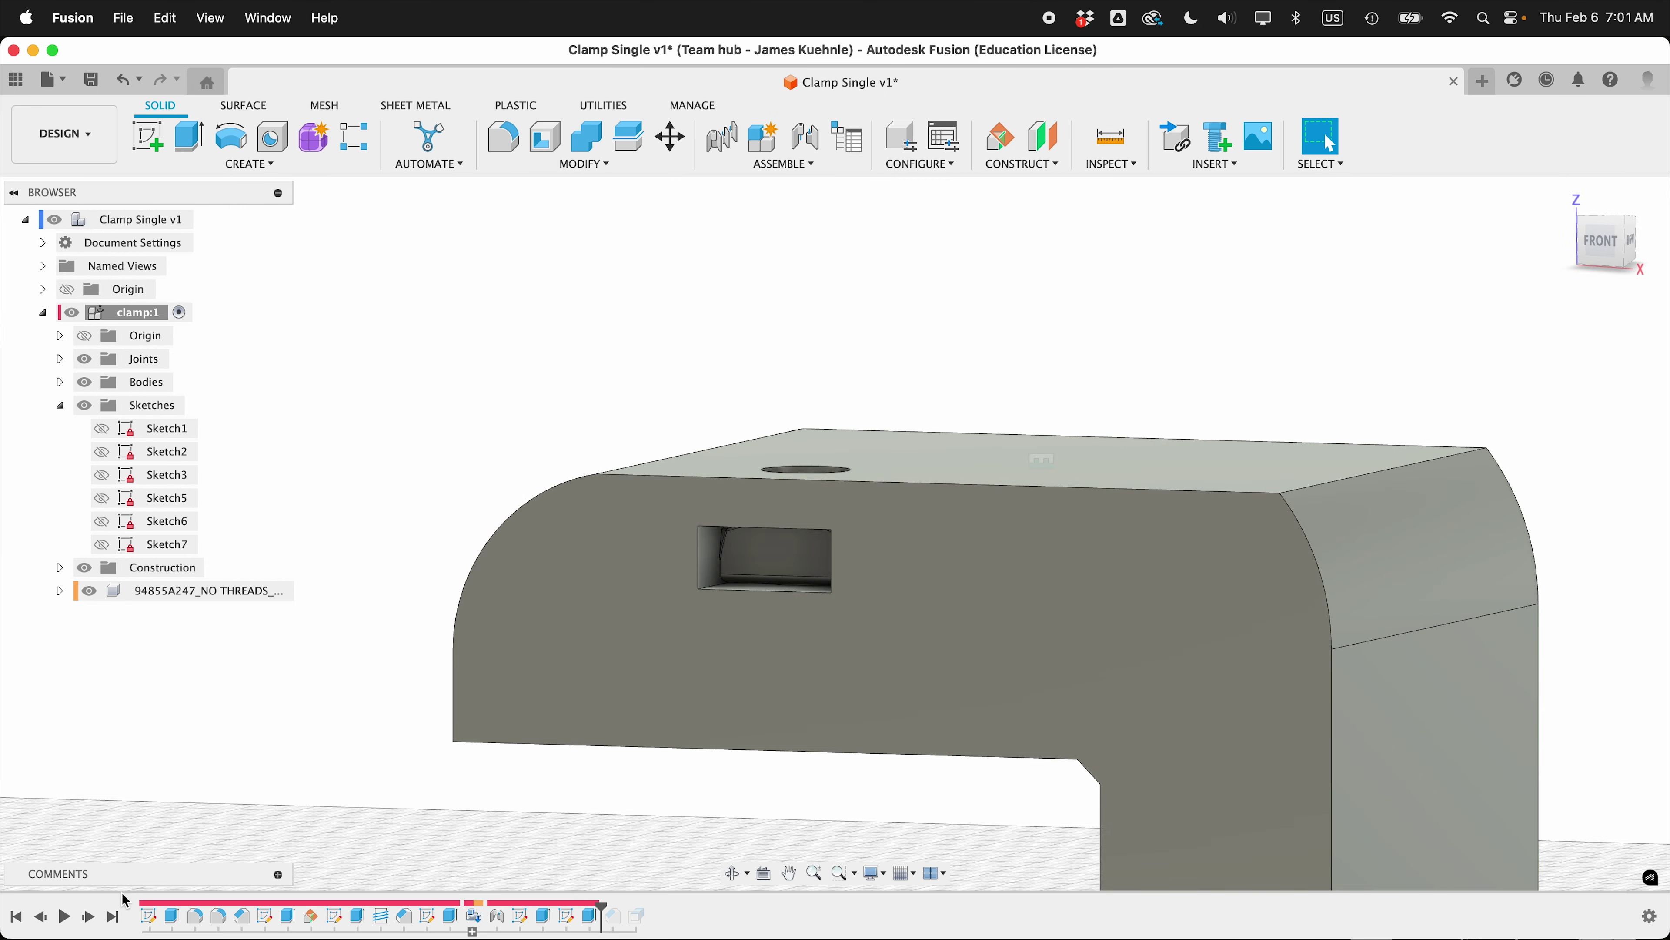
Roll the timeline forward past the clamp's existing edge chamfer and hide the square nut component
{"action": "left_click", "coordinate": [90, 919]}
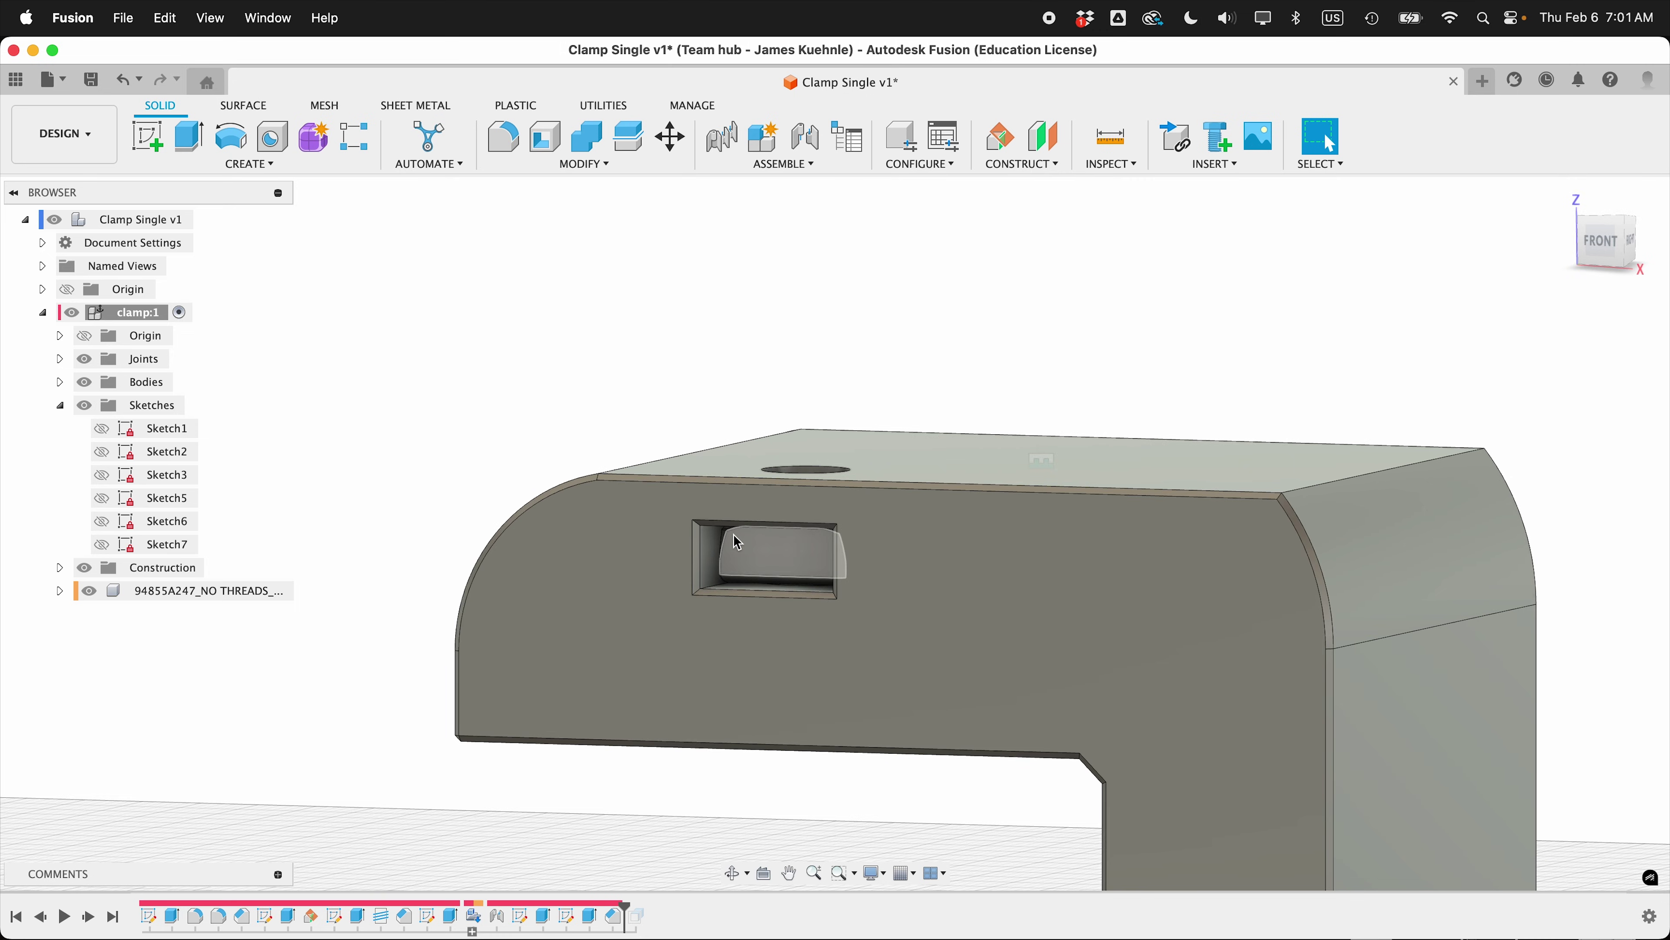
{"action": "scroll", "coordinate": [734, 534], "scroll_direction": "up", "scroll_amount": 5}
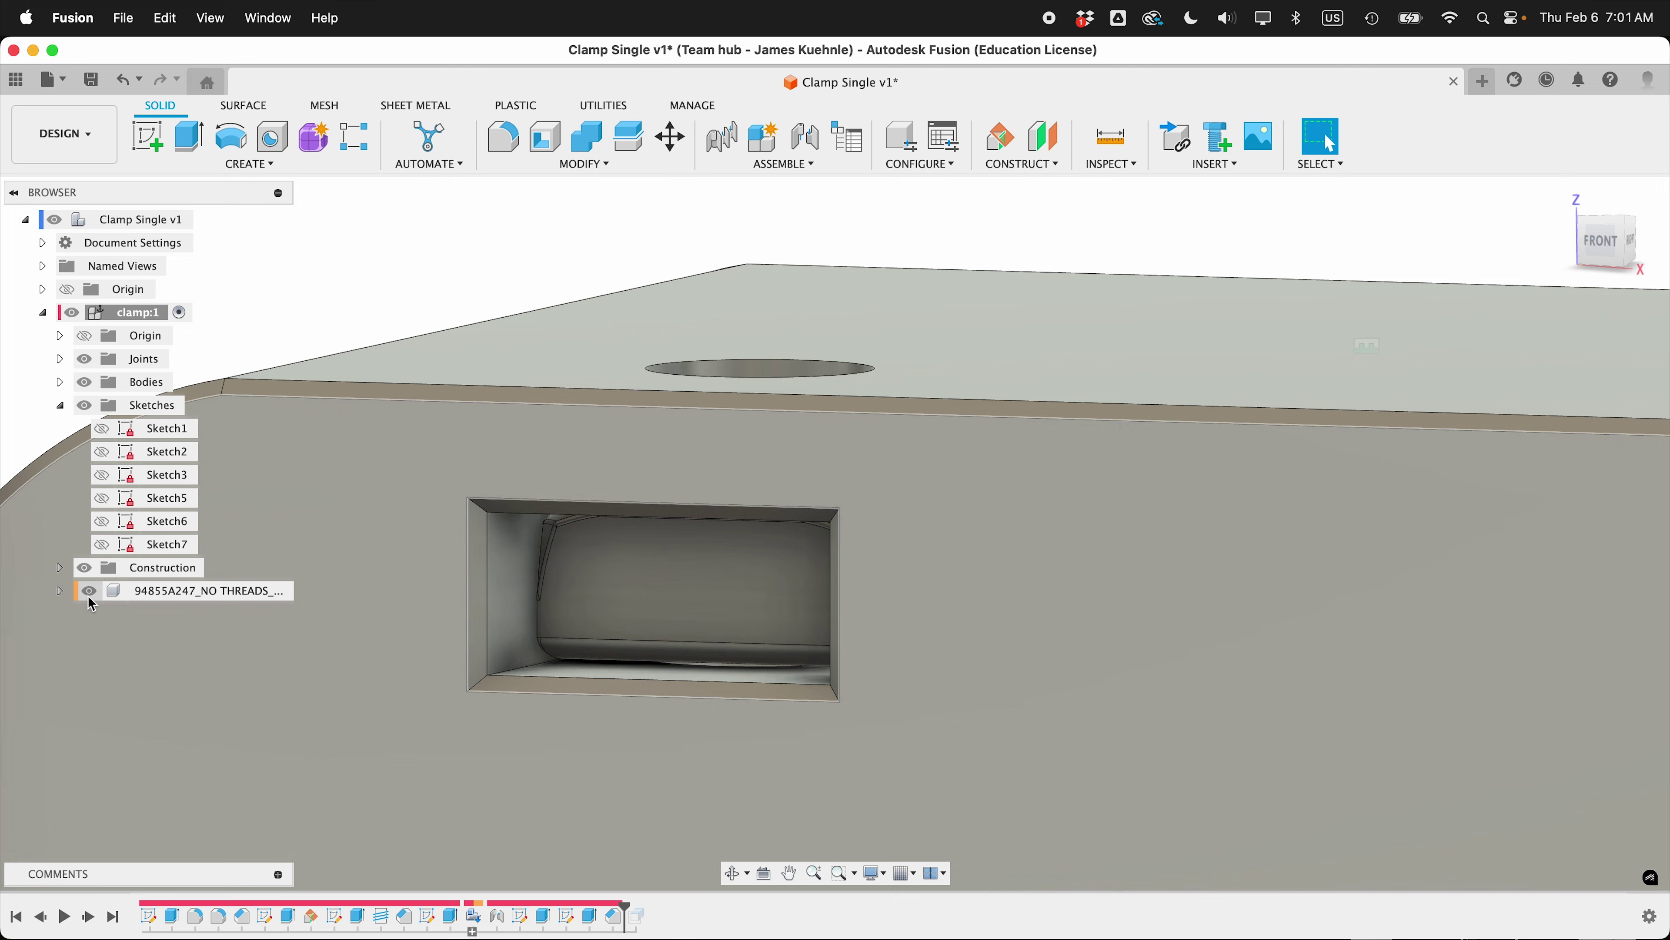
{"action": "left_click", "coordinate": [89, 591]}
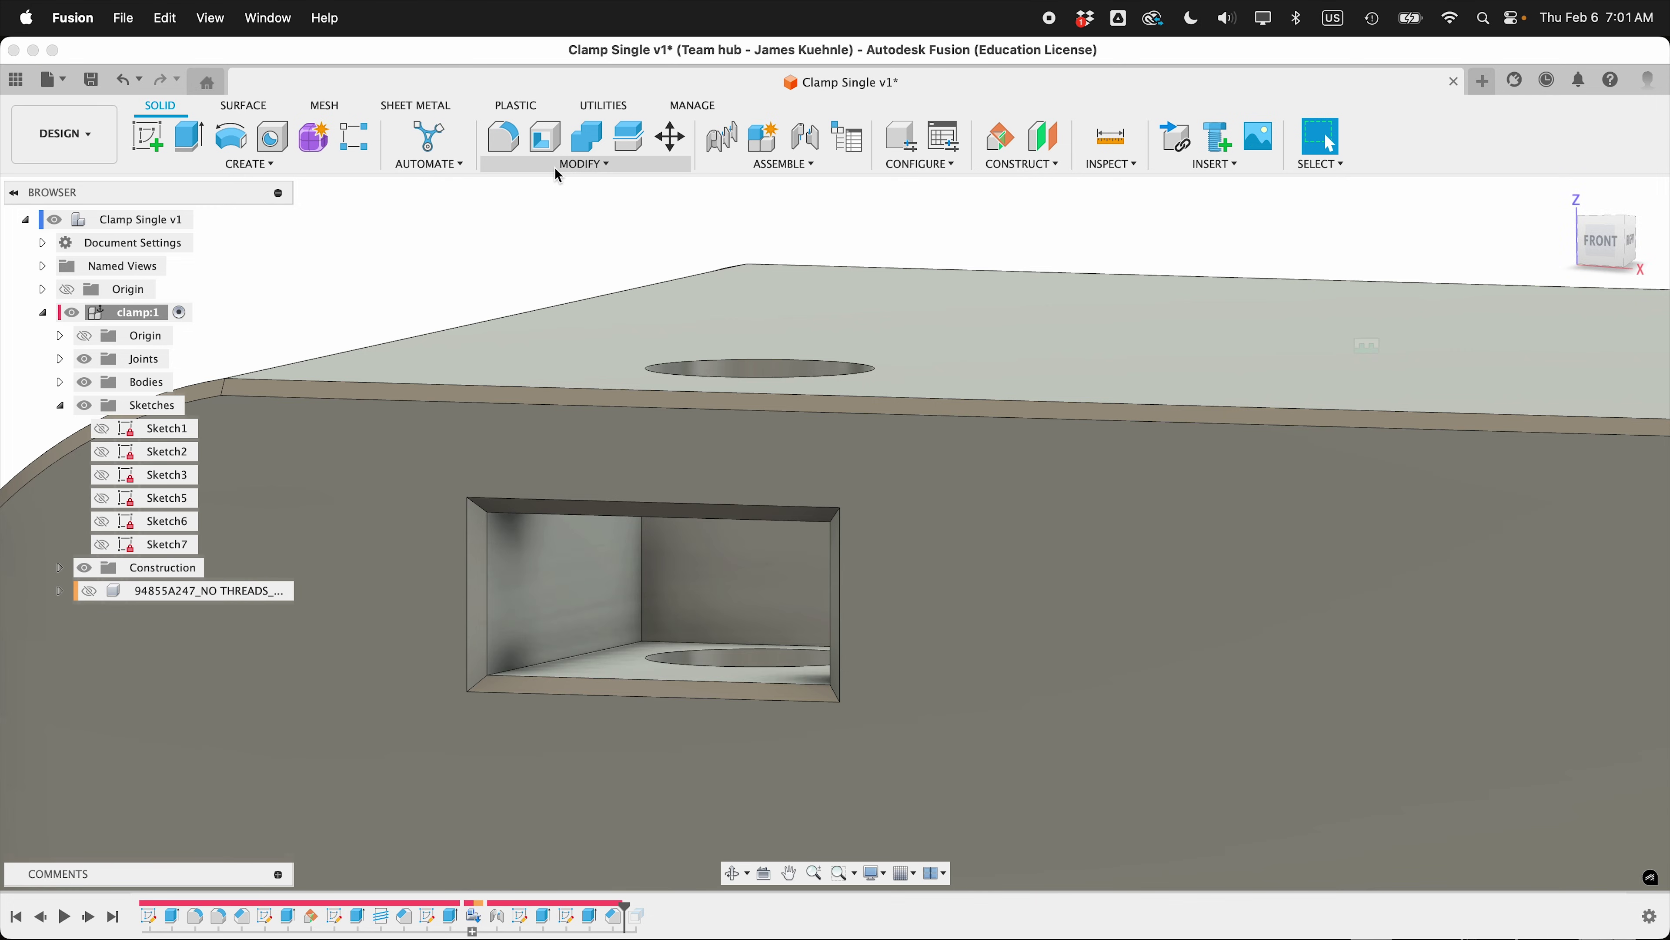
Start an equal distance chamfer and select the nut pocket's inner edges and the screw hole rims on the pocket's ceiling and floor
{"action": "left_click", "coordinate": [584, 164]}
{"action": "left_click", "coordinate": [541, 228]}
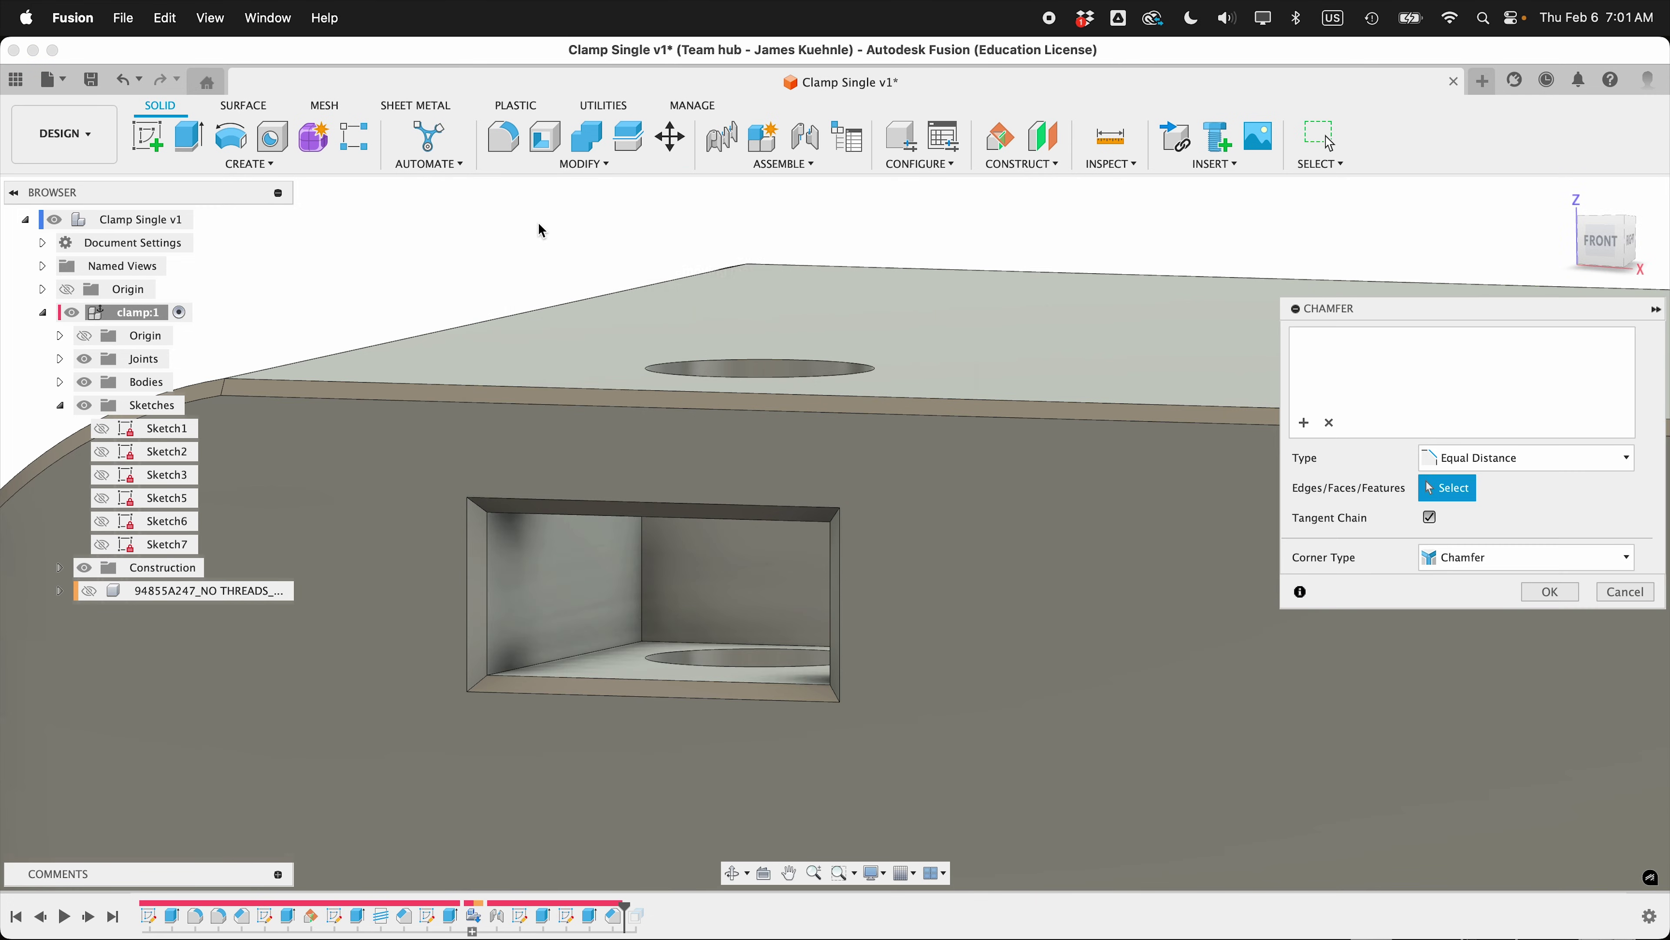
{"action": "left_click", "coordinate": [635, 571]}
{"action": "left_click", "coordinate": [651, 660]}
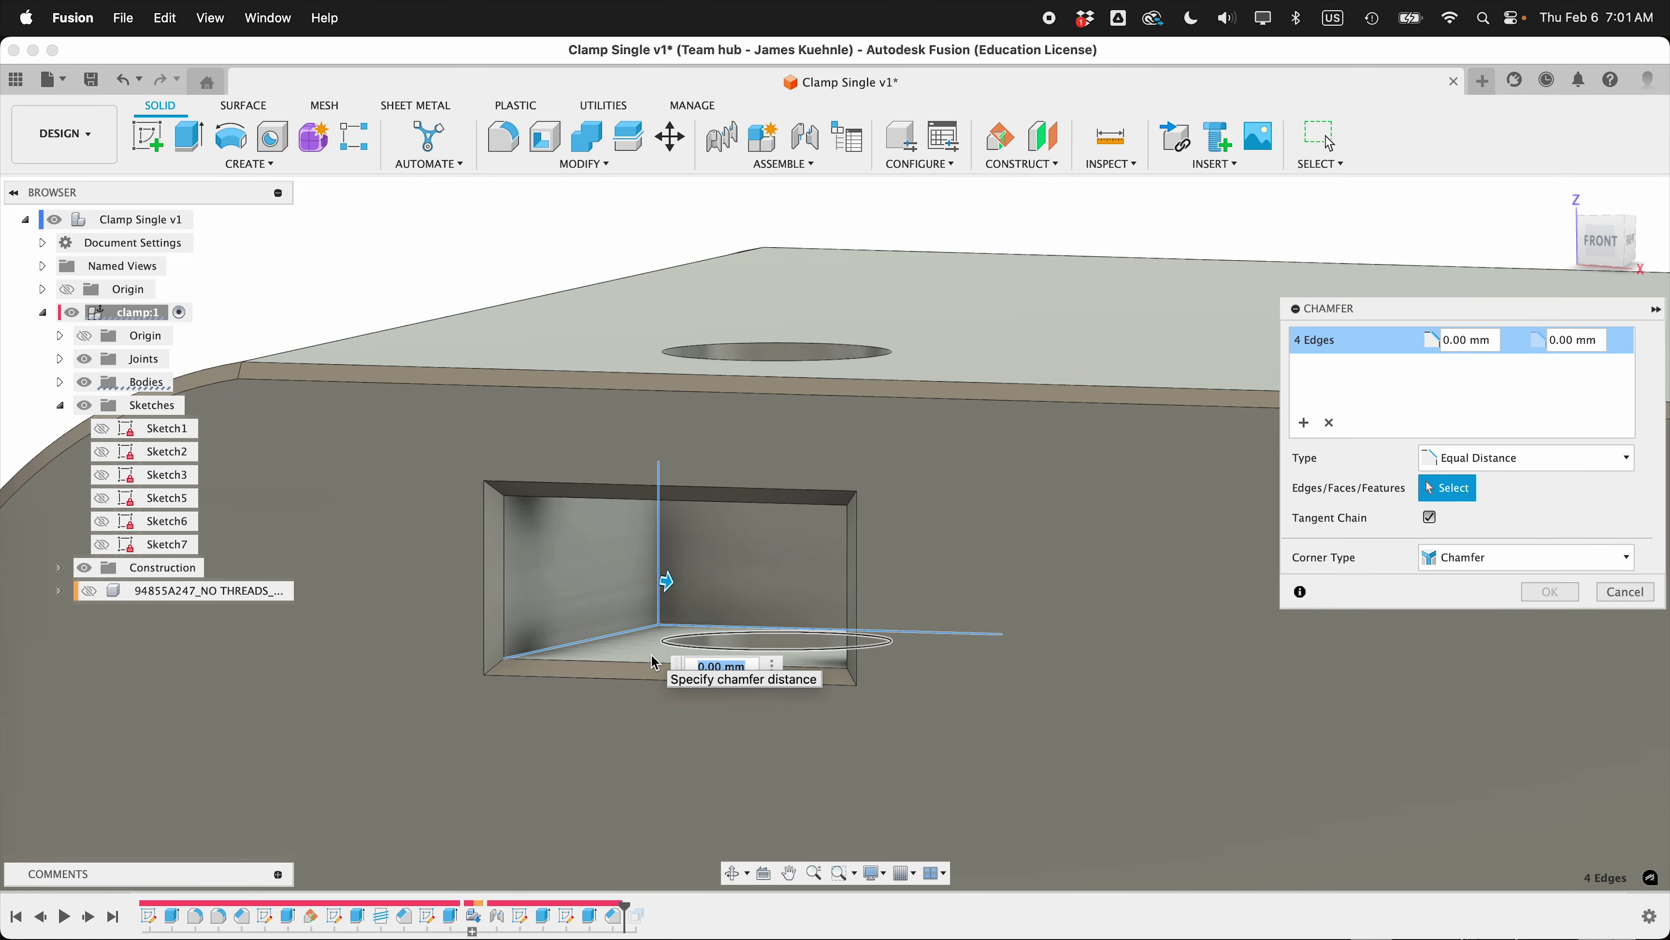
{"action": "middle_click_drag", "start_coordinate": [652, 660], "coordinate": [1033, 478], "text": "shift"}
{"action": "left_click", "coordinate": [1030, 370]}
{"action": "middle_click_drag", "start_coordinate": [1029, 369], "coordinate": [834, 453], "text": "shift"}
{"action": "left_click", "coordinate": [853, 468]}
{"action": "left_click", "coordinate": [827, 426]}
{"action": "left_click", "coordinate": [834, 453]}
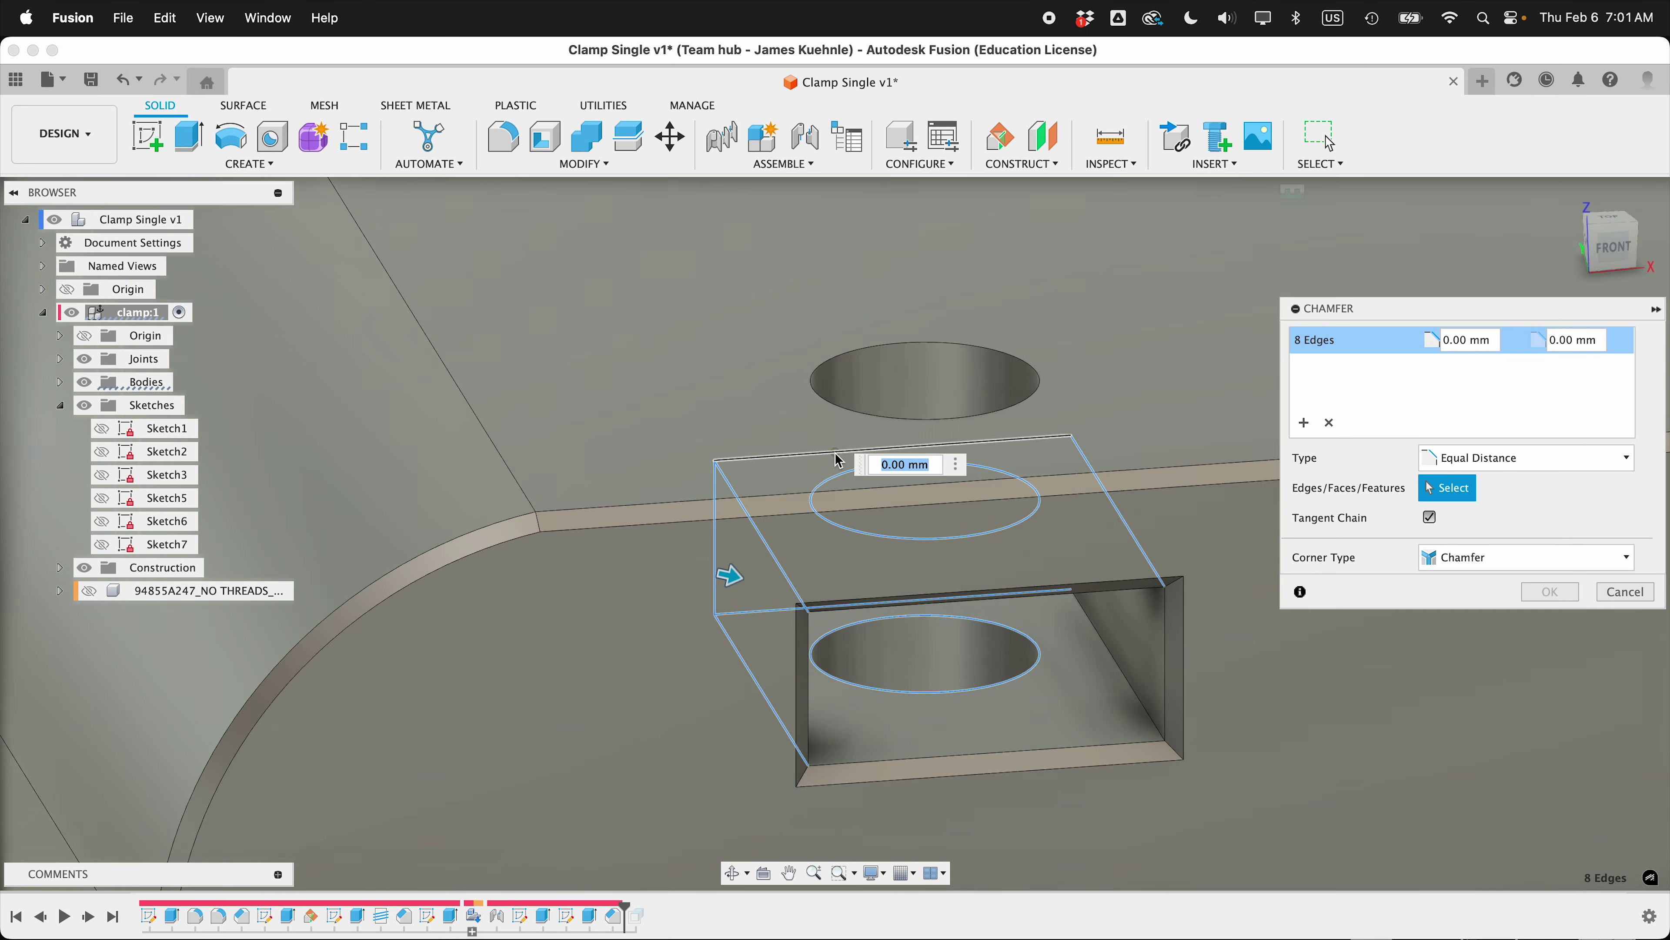
Add the remaining pocket edge and outer screw hole rims to the chamfer selection, and chamfer all selected edges by 0.5 mm
{"action": "left_click", "coordinate": [1099, 647]}
{"action": "left_click", "coordinate": [1034, 366]}
{"action": "middle_click_drag", "start_coordinate": [1033, 366], "coordinate": [1033, 364], "text": "shift"}
{"action": "left_click", "coordinate": [1037, 372]}
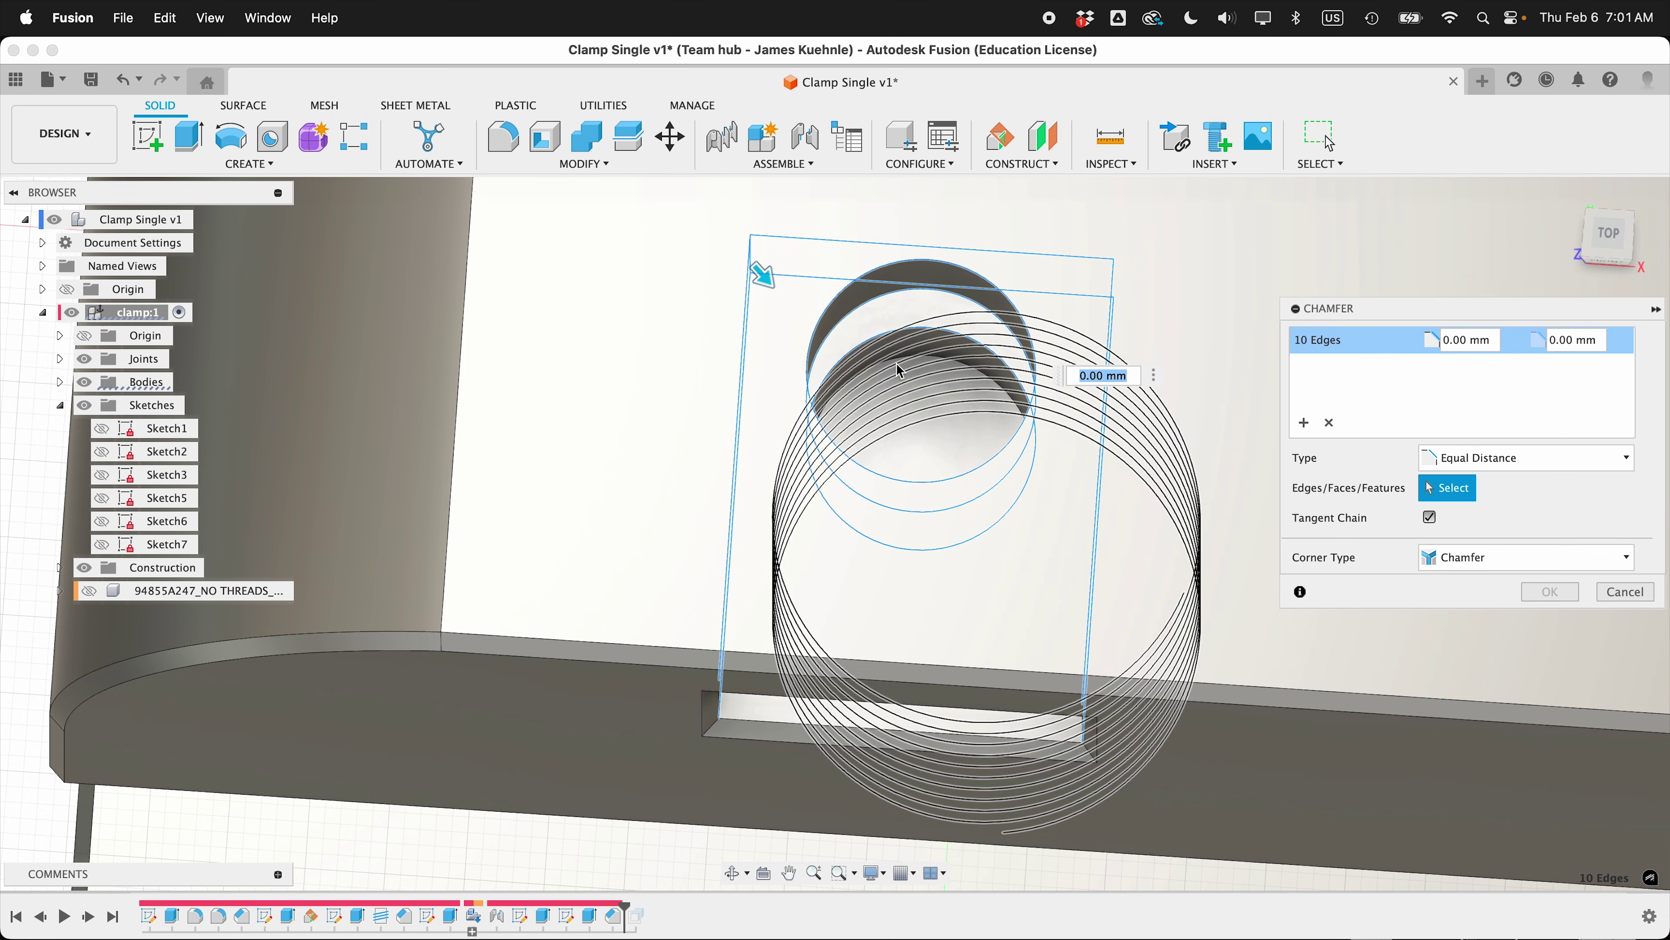
{"action": "middle_click_drag", "start_coordinate": [896, 349], "coordinate": [990, 512], "text": "shift"}
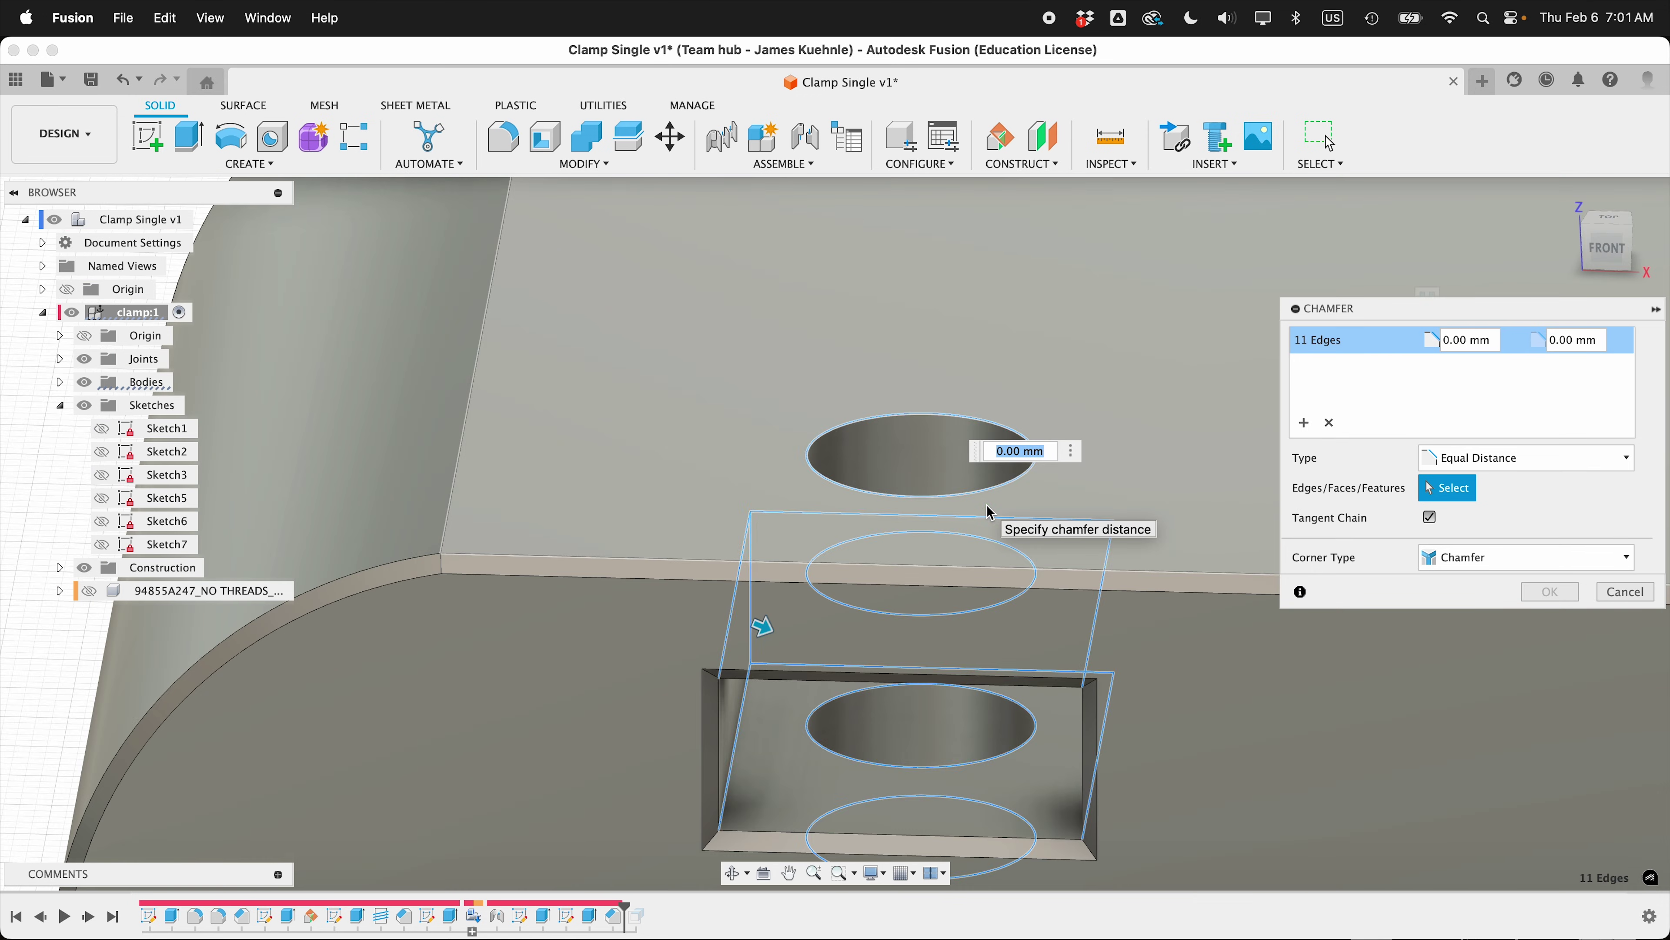
{"action": "key", "text": "Return"}
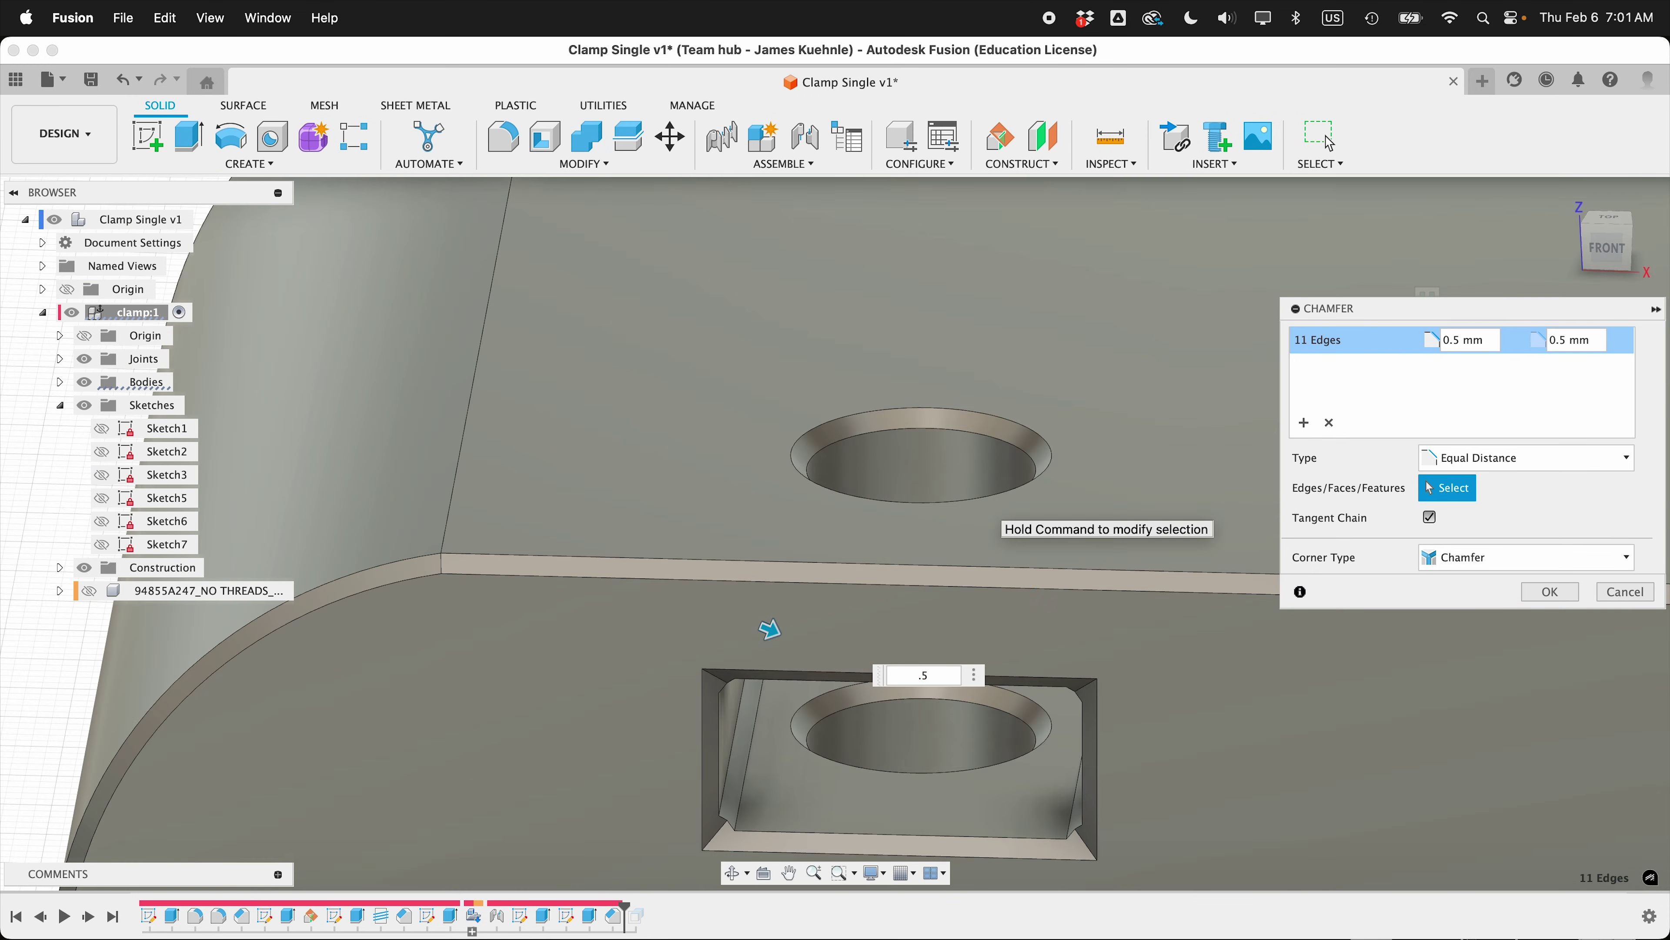
{"action": "left_click", "coordinate": [1550, 591]}
{"action": "scroll", "coordinate": [1013, 583], "scroll_direction": "down", "scroll_amount": 5}
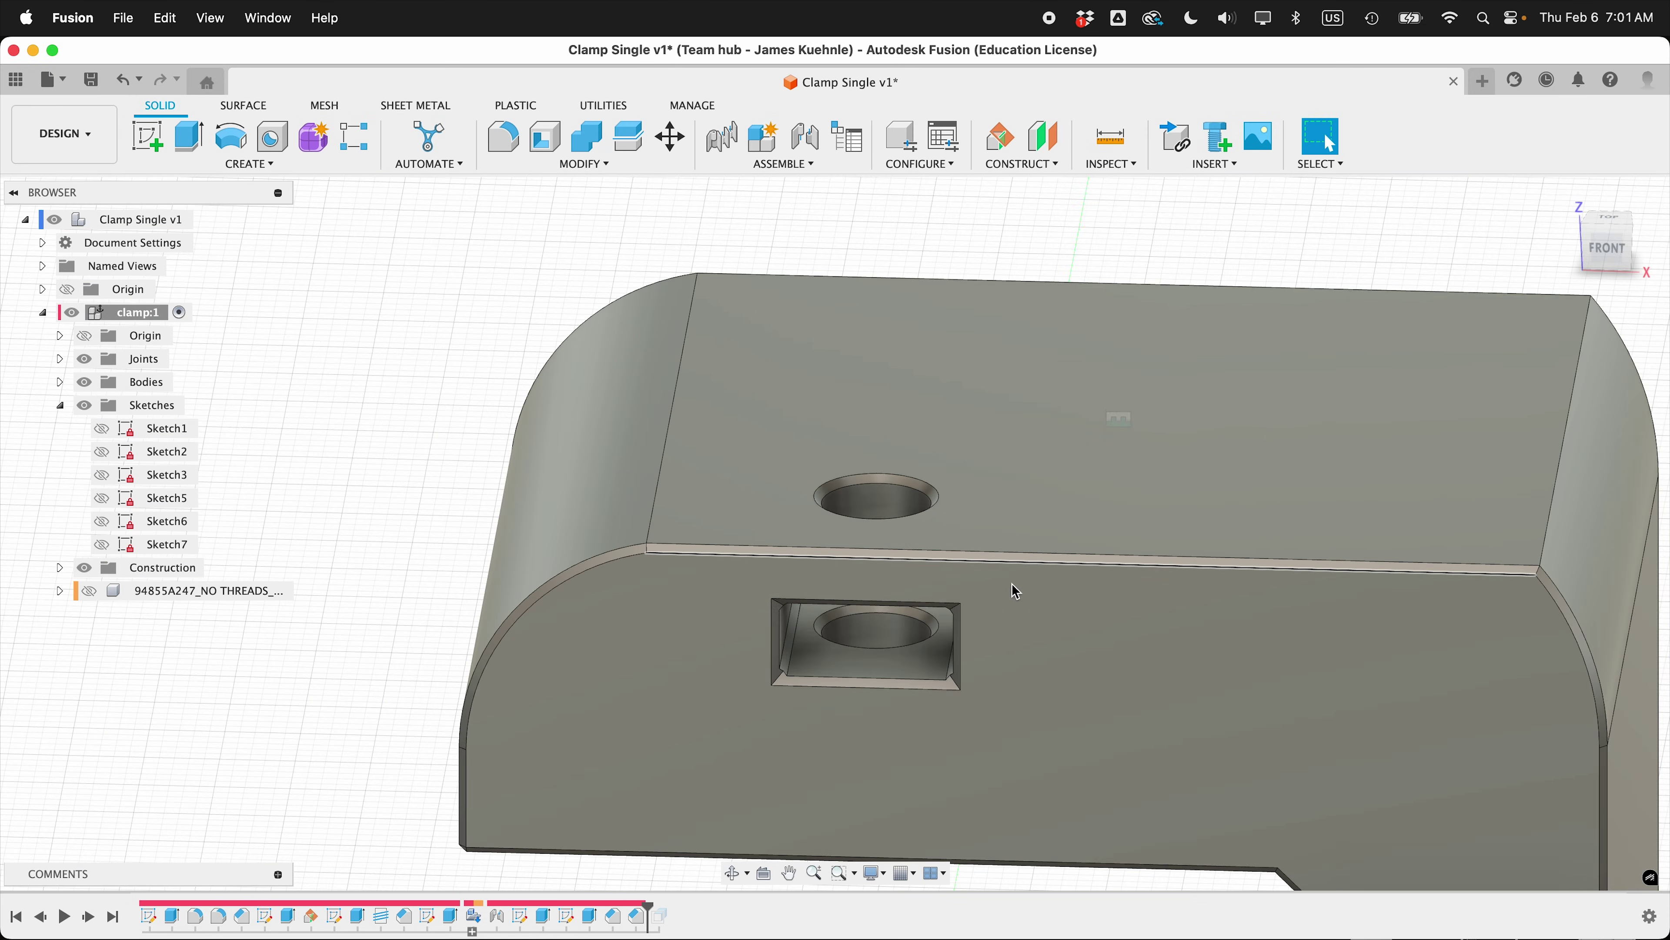
{"action": "middle_click_drag", "start_coordinate": [1012, 582], "coordinate": [1065, 537], "text": "shift"}
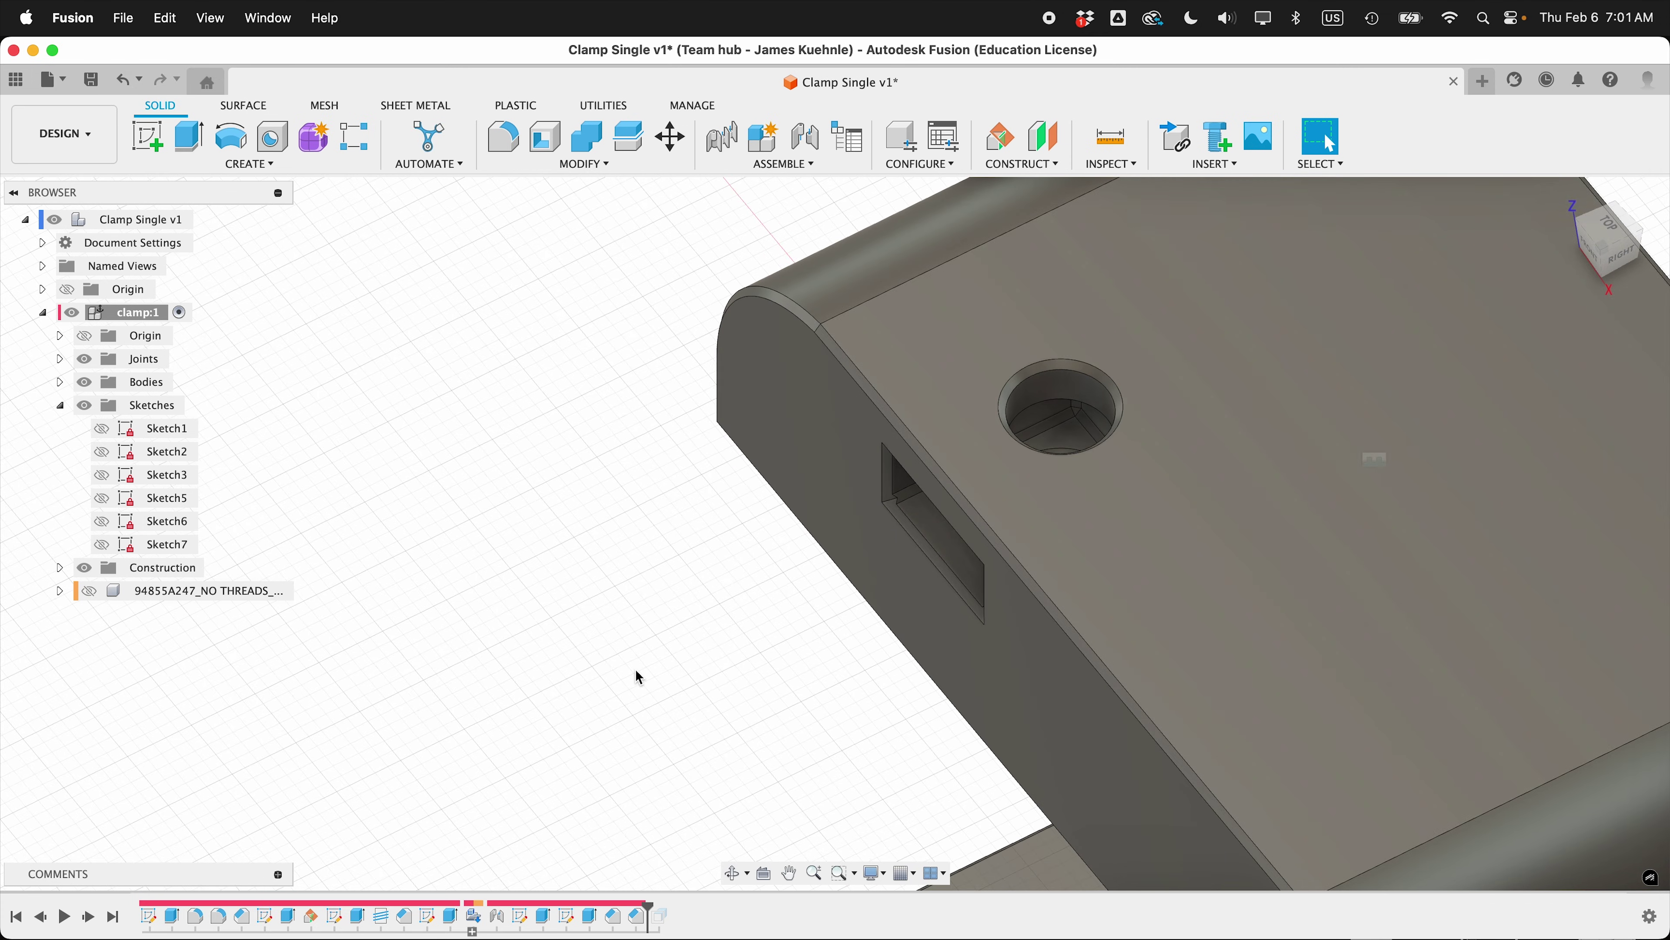
Construct a midplane between the clamp's two opposite C-shaped side faces
{"action": "scroll", "coordinate": [635, 668], "scroll_direction": "down", "scroll_amount": 4}
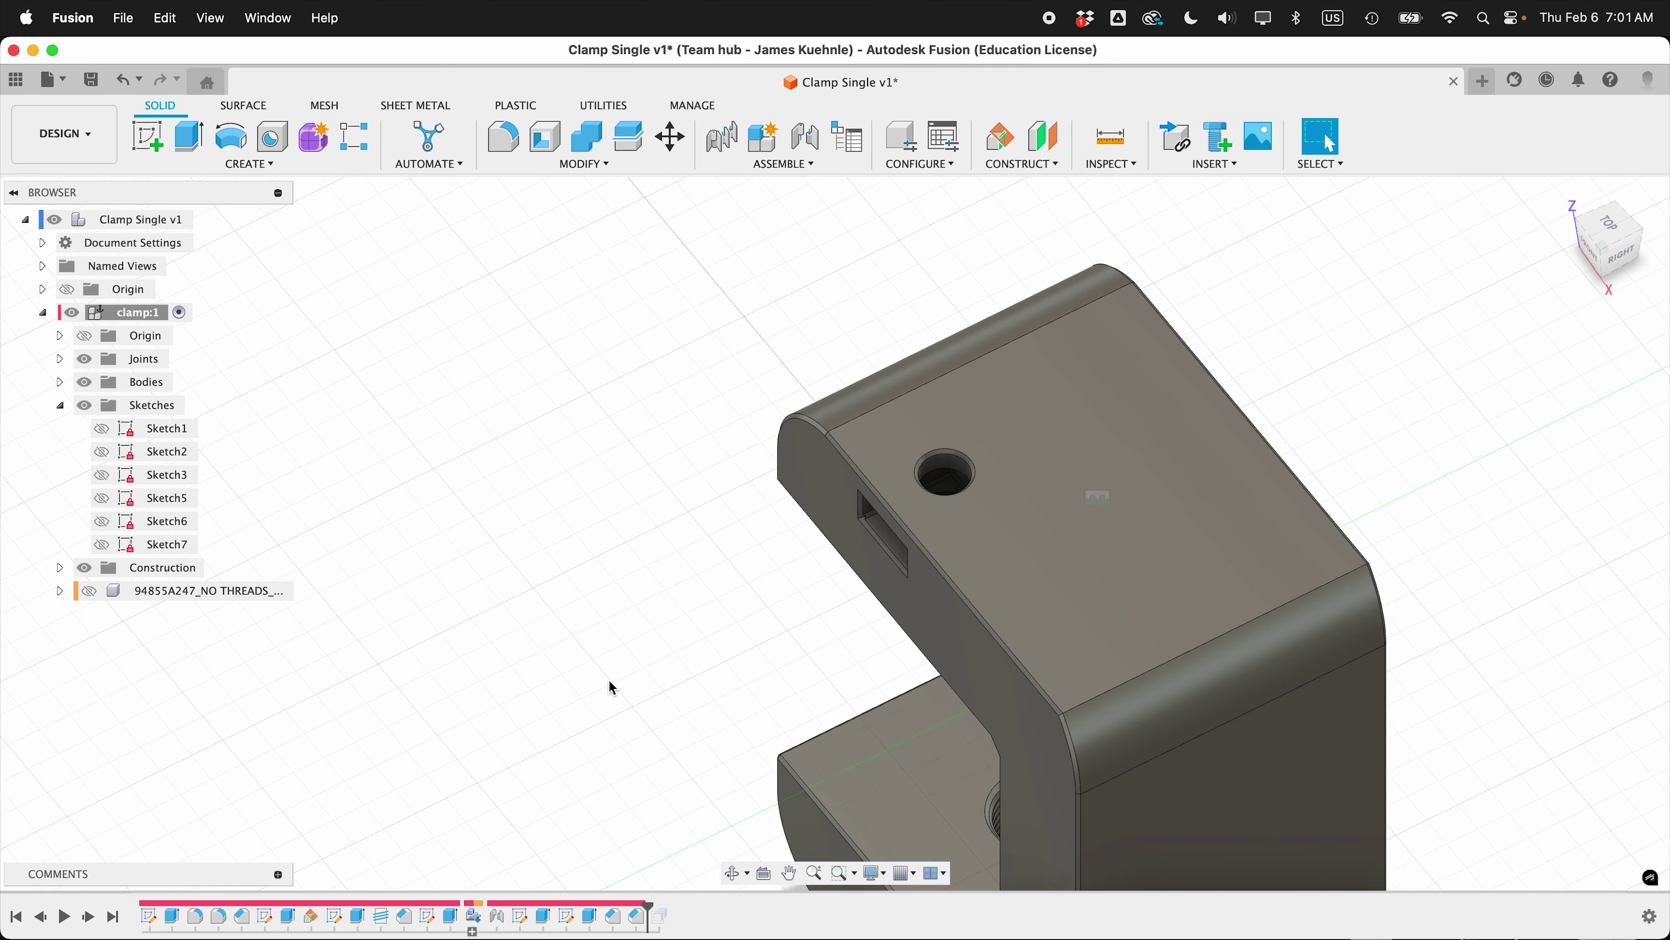
{"action": "scroll", "coordinate": [419, 424], "scroll_direction": "down", "scroll_amount": 3}
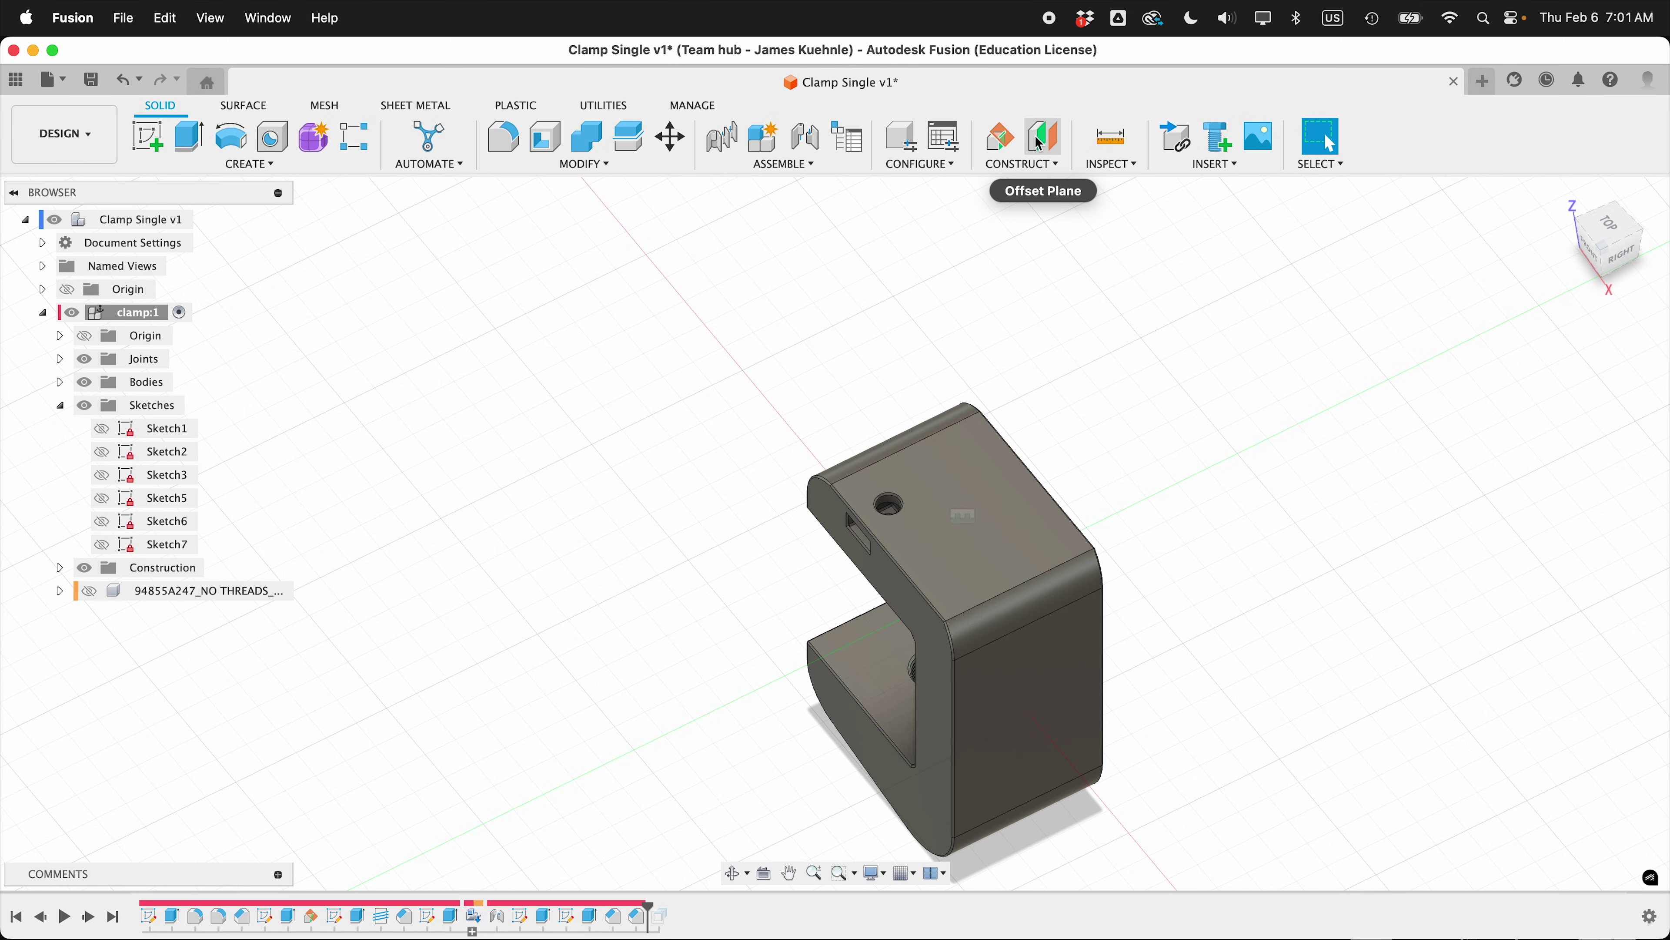
{"action": "left_click", "coordinate": [1050, 163]}
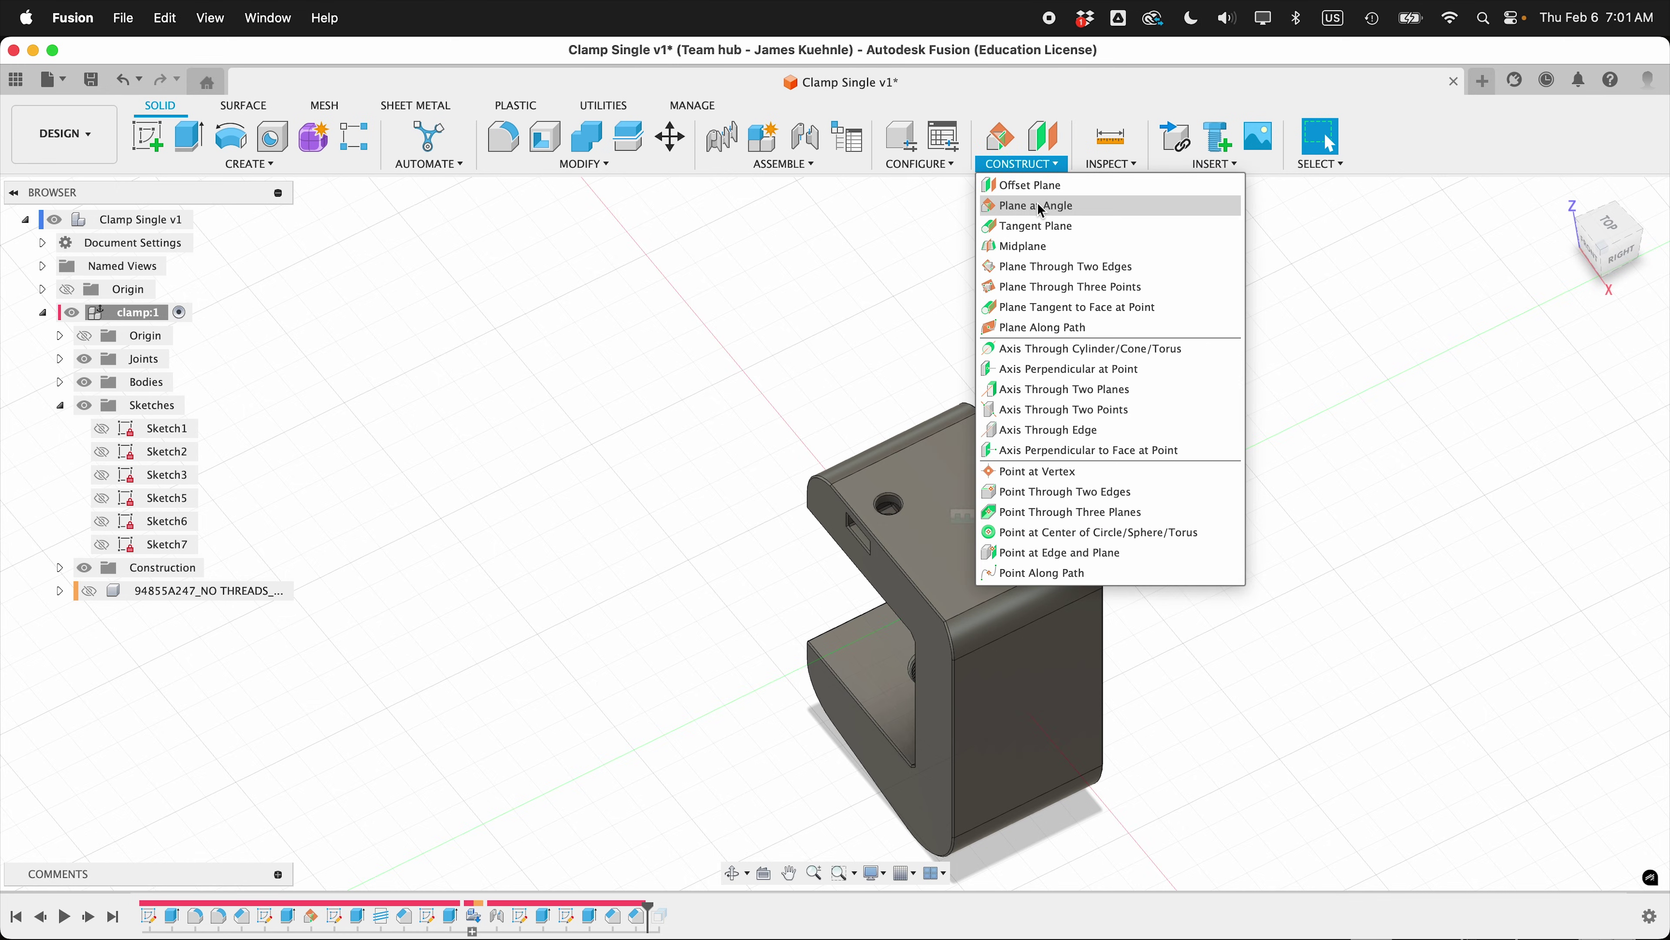
{"action": "left_click", "coordinate": [1023, 246]}
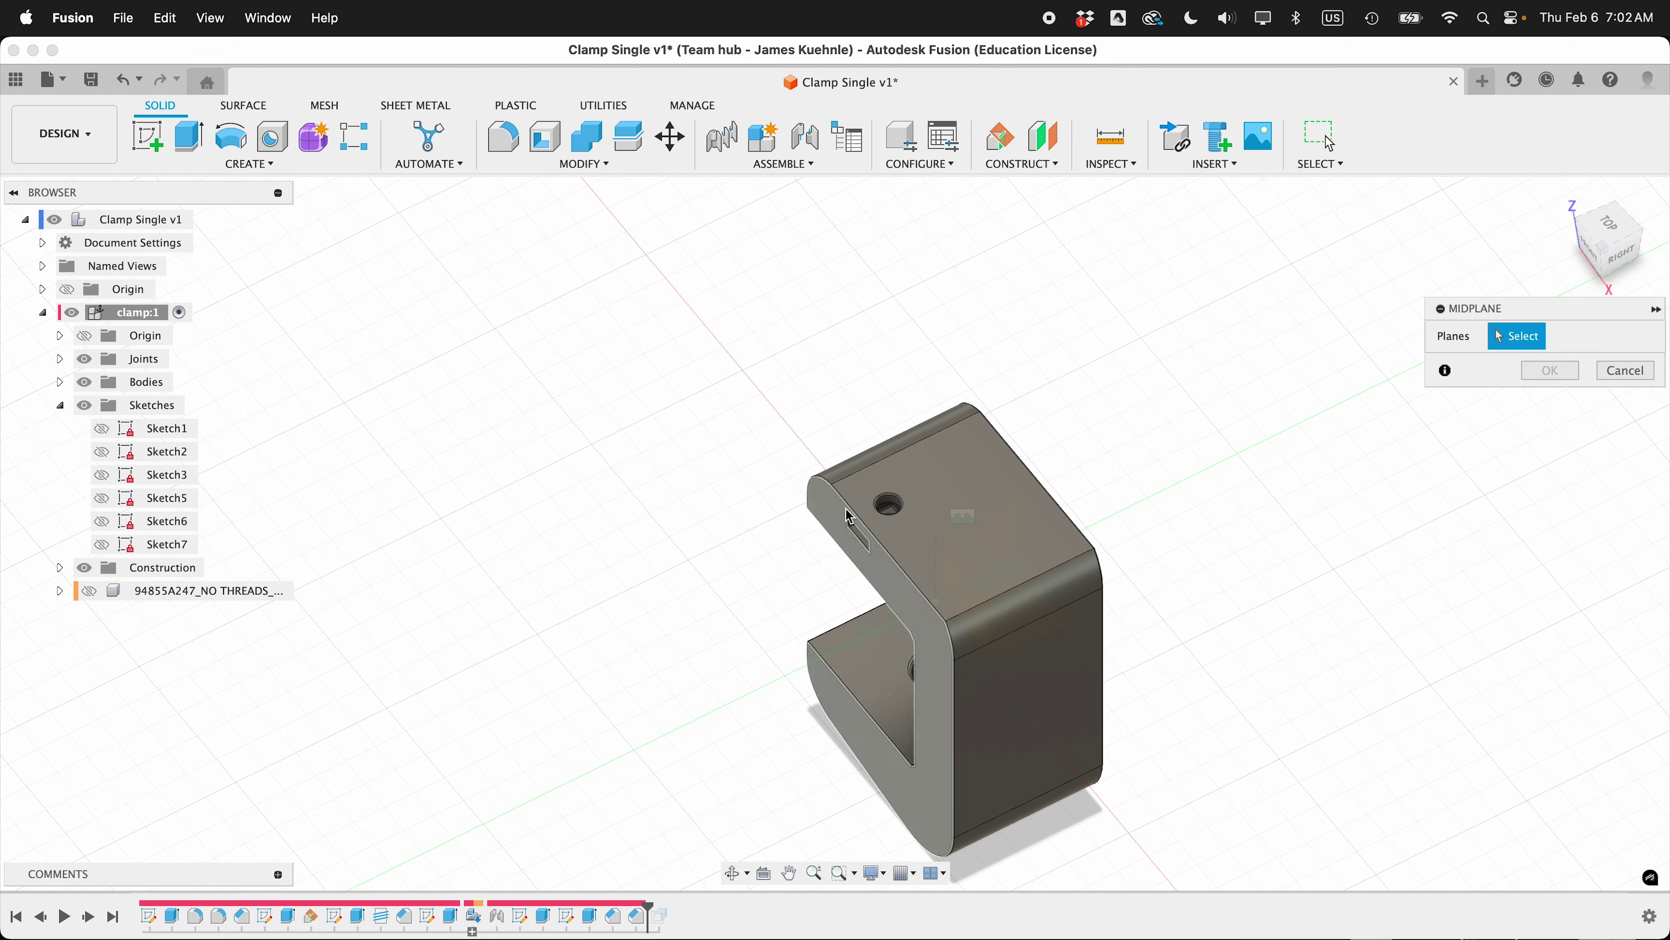
{"action": "scroll", "coordinate": [1032, 561], "scroll_direction": "up", "scroll_amount": 5, "text": "shift"}
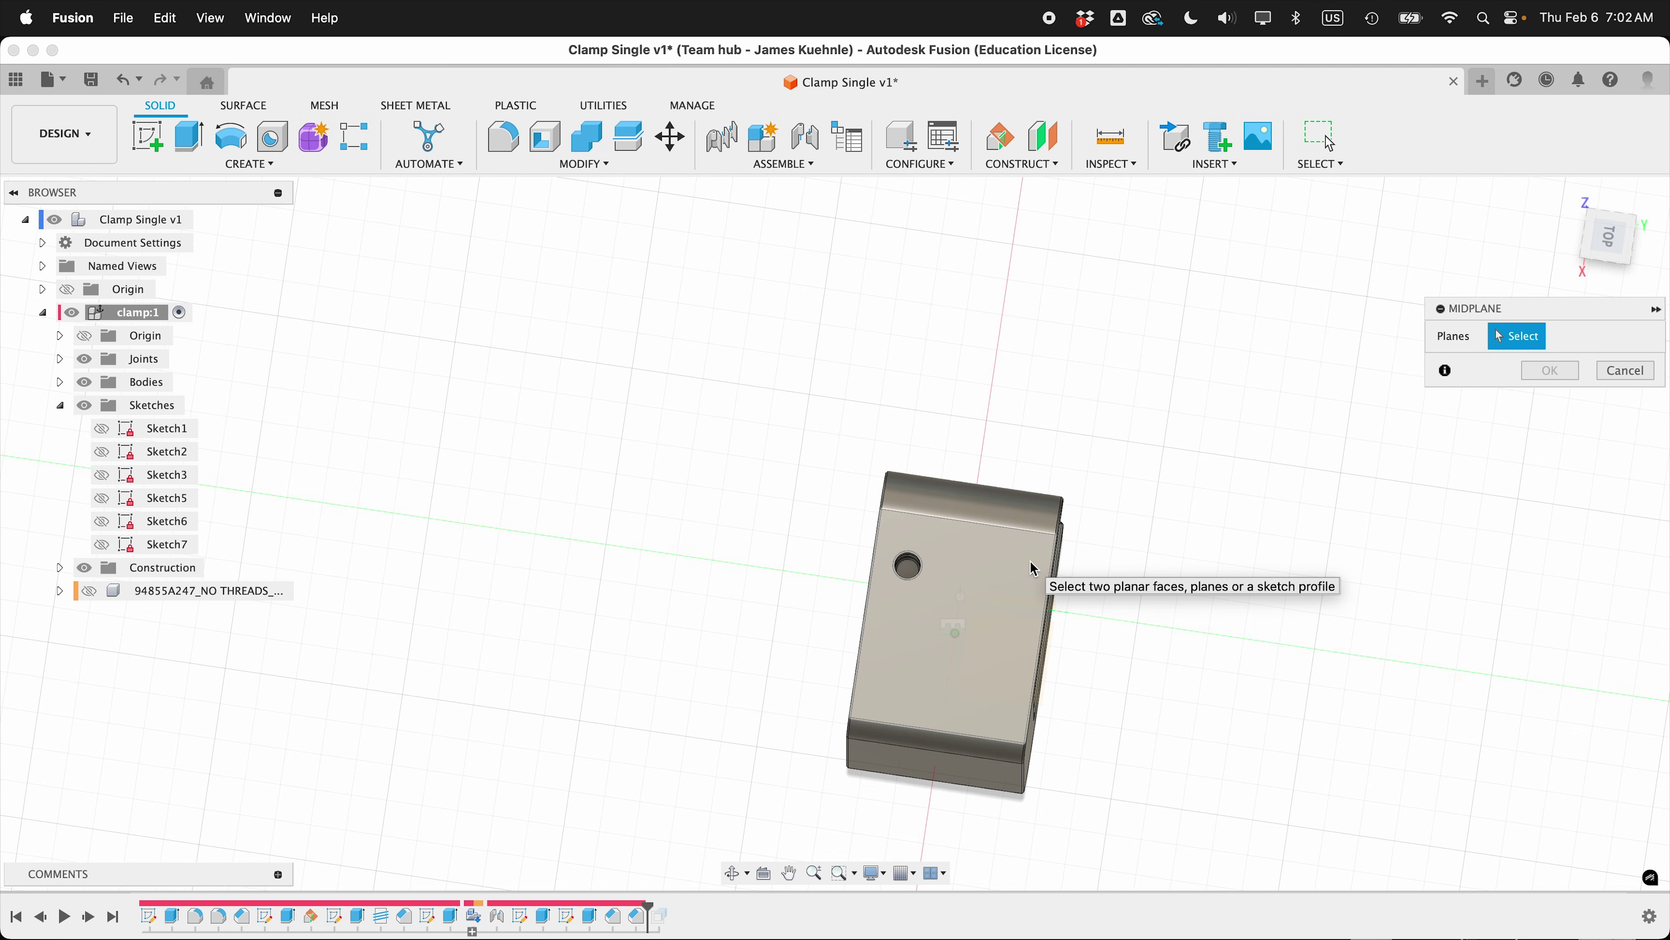
{"action": "scroll", "coordinate": [1032, 561], "scroll_direction": "down", "scroll_amount": 5, "text": "shift"}
{"action": "left_click", "coordinate": [940, 551]}
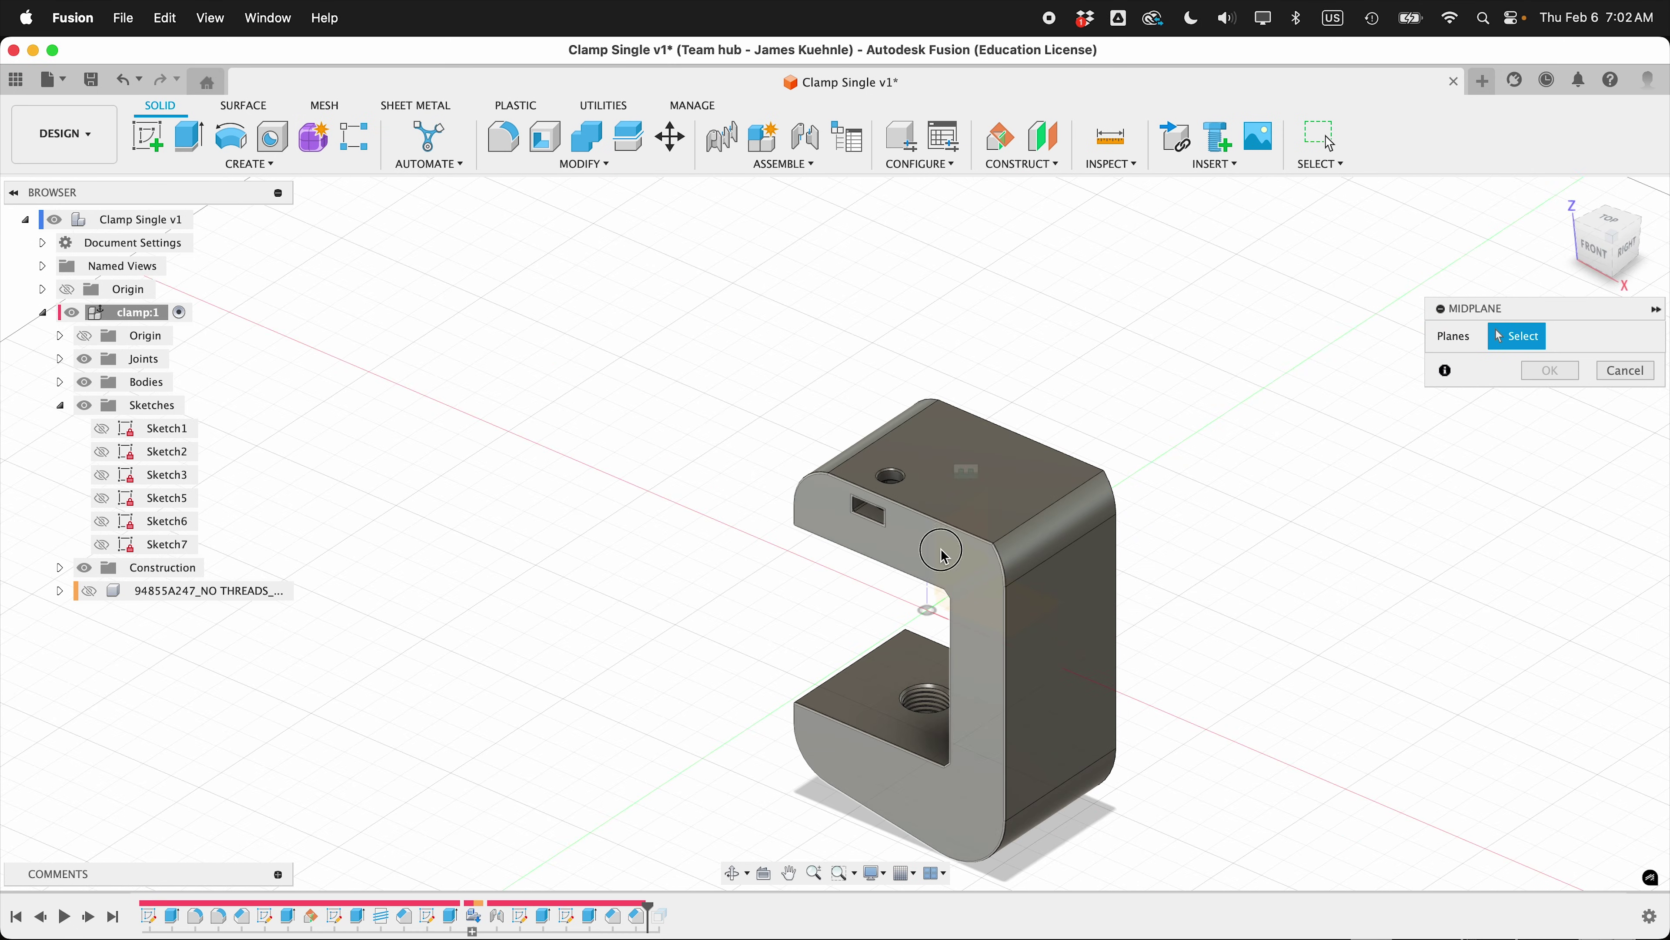
{"action": "scroll", "coordinate": [1318, 460], "scroll_direction": "right", "scroll_amount": 5, "text": "shift"}
{"action": "left_click", "coordinate": [1110, 491]}
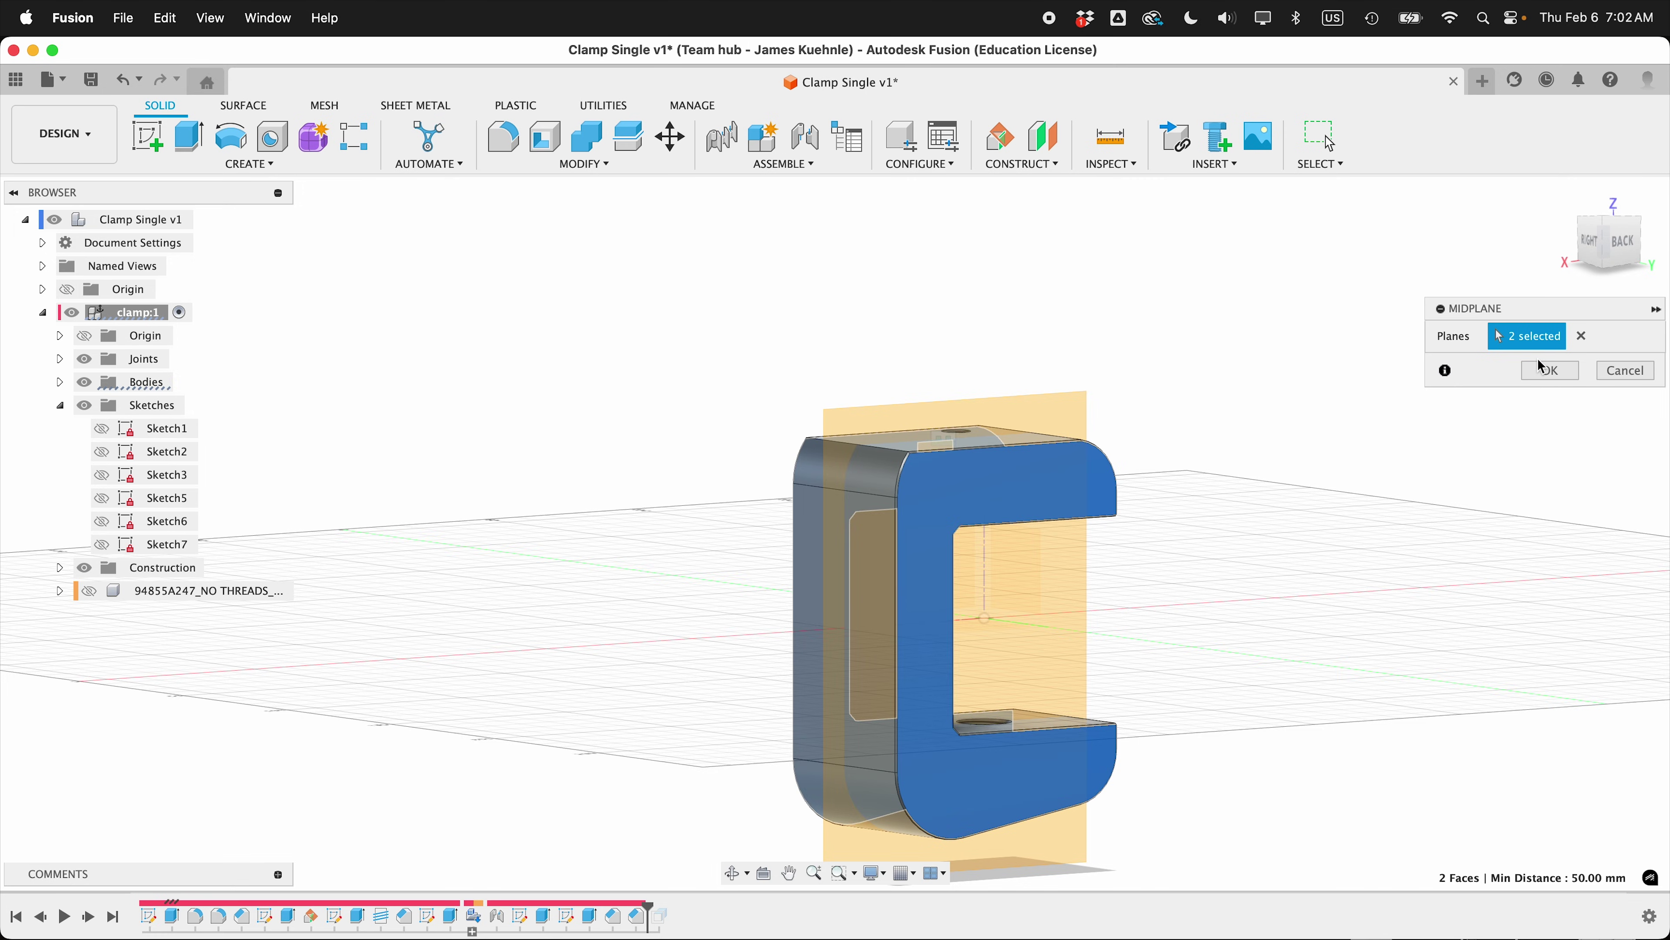
{"action": "left_click", "coordinate": [1540, 366]}
Start a mirror with the Features object type and select the nut pocket cut, the screw hole cut and their 0.5 mm chamfer
{"action": "scroll", "coordinate": [1128, 454], "scroll_direction": "down", "scroll_amount": 8, "text": "shift"}
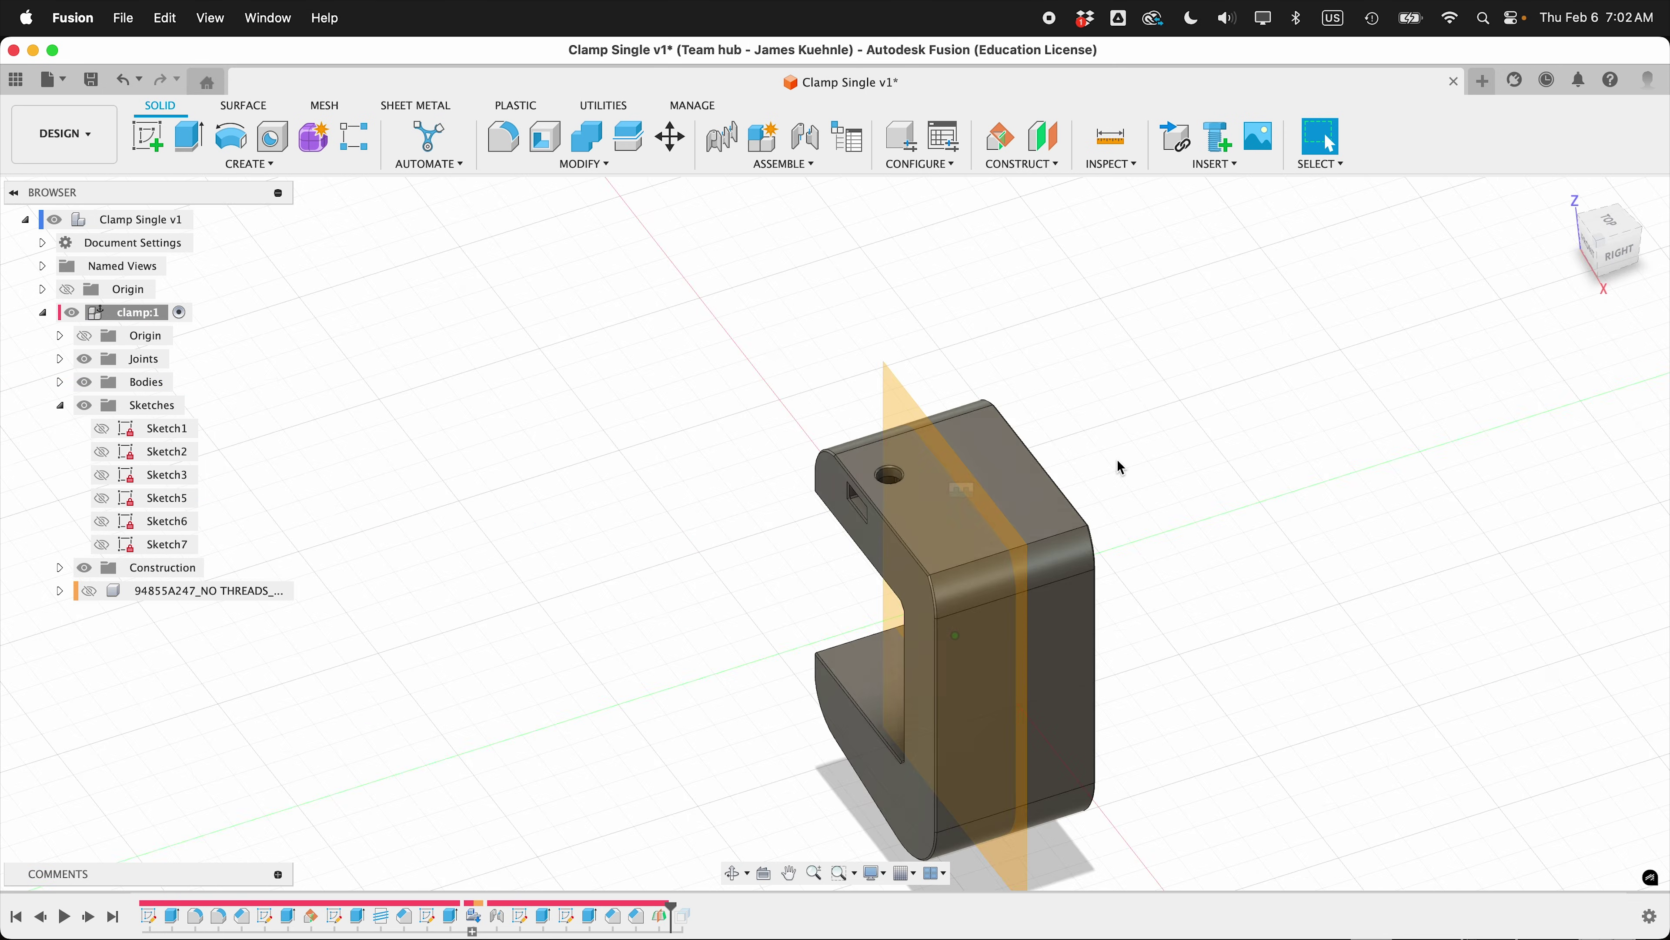
{"action": "scroll", "coordinate": [1121, 467], "scroll_direction": "down", "scroll_amount": 5, "text": "shift"}
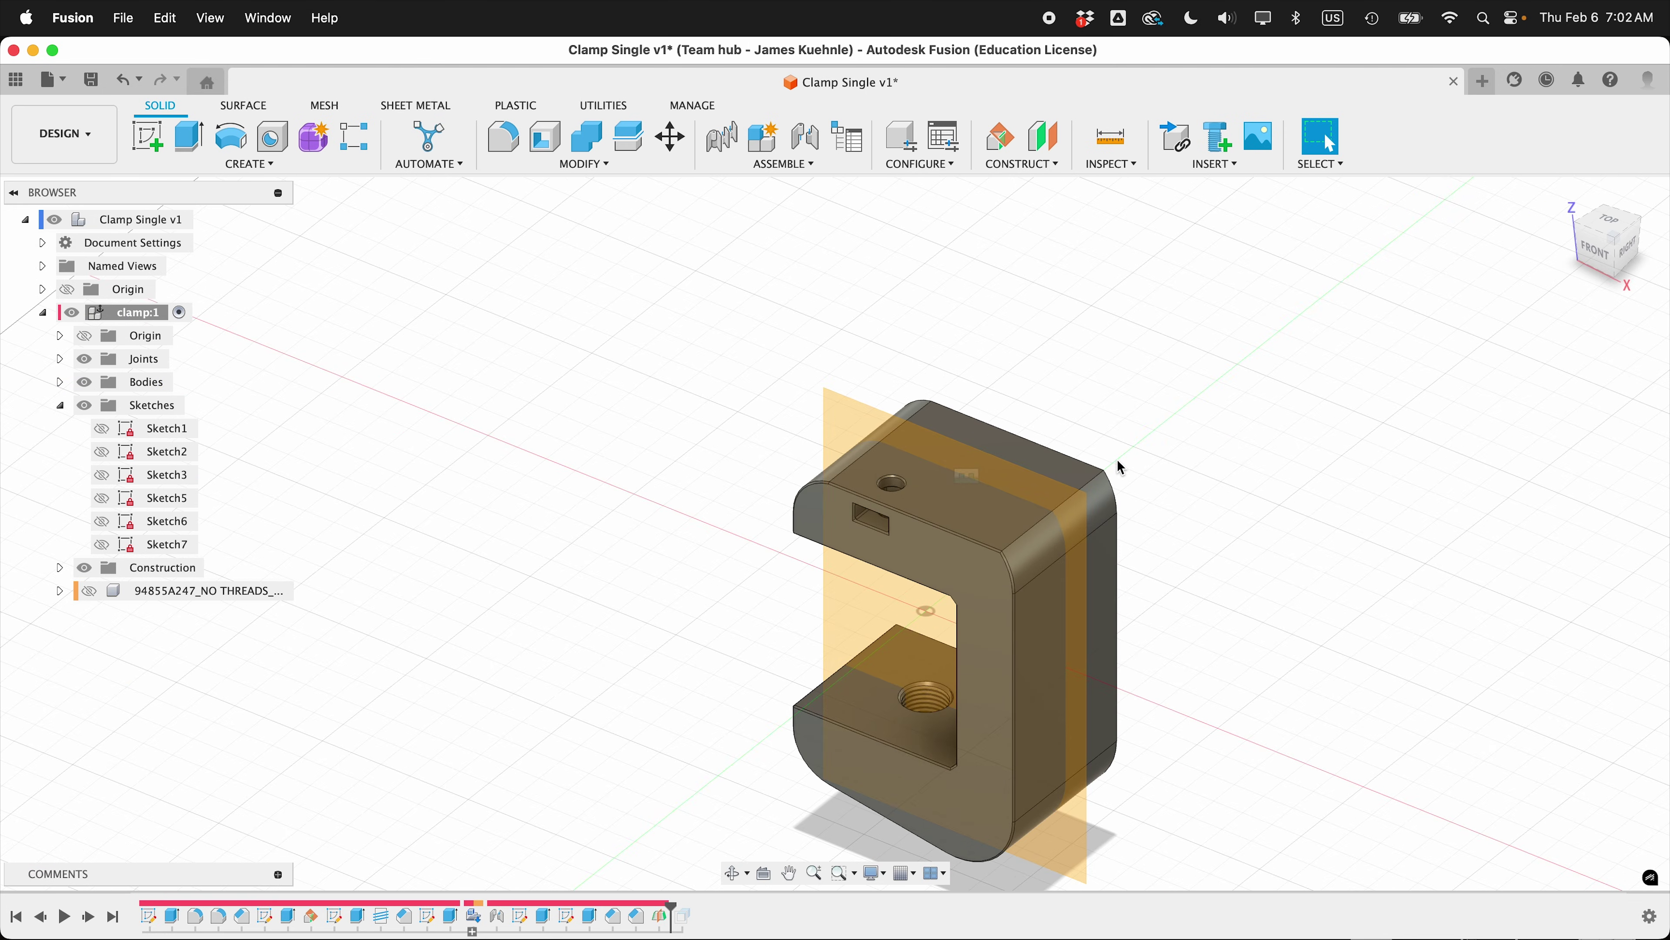
{"action": "left_click", "coordinate": [260, 166]}
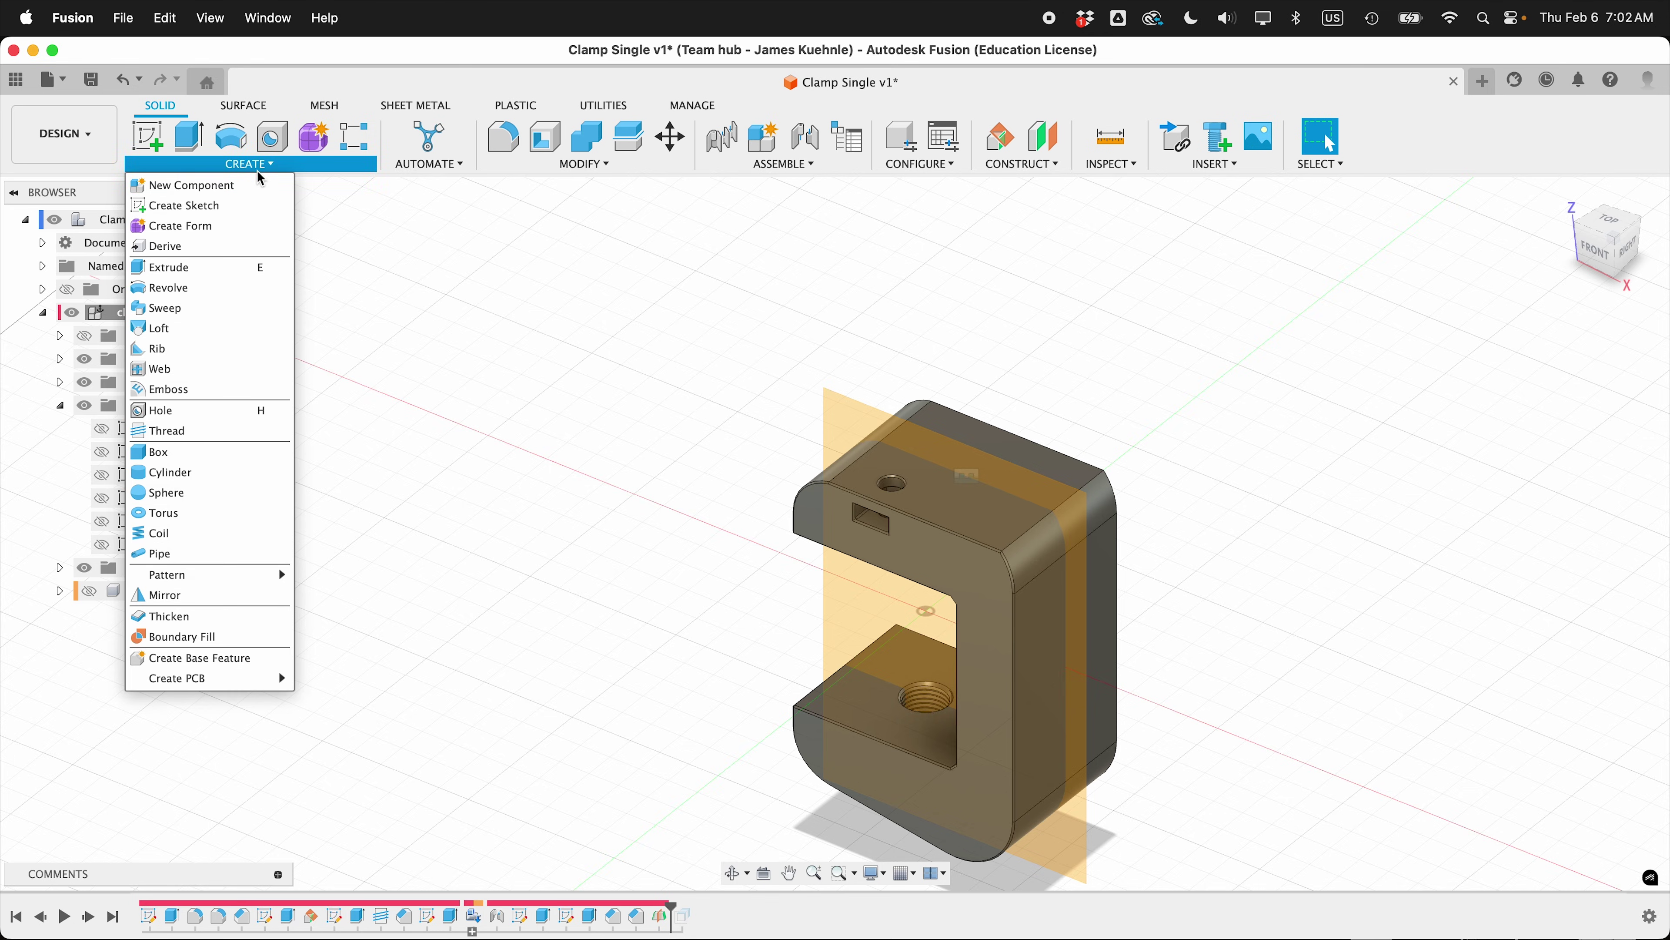
{"action": "left_click", "coordinate": [200, 594]}
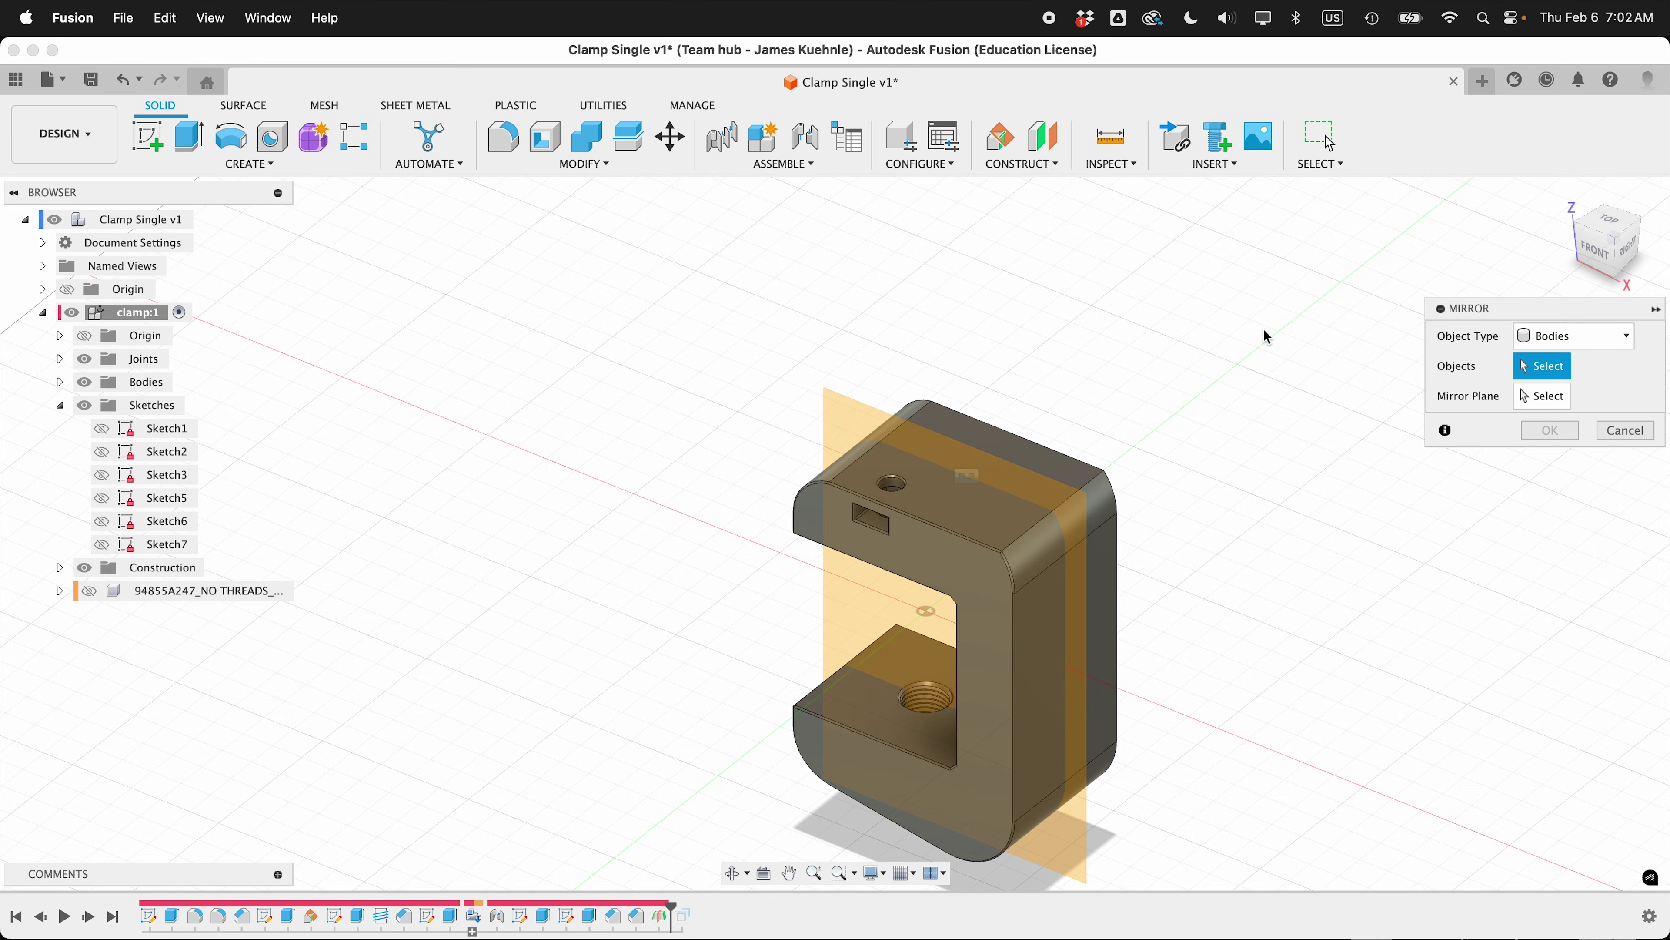
{"action": "left_click_drag", "start_coordinate": [1574, 312], "coordinate": [1328, 302]}
{"action": "left_click", "coordinate": [1354, 325]}
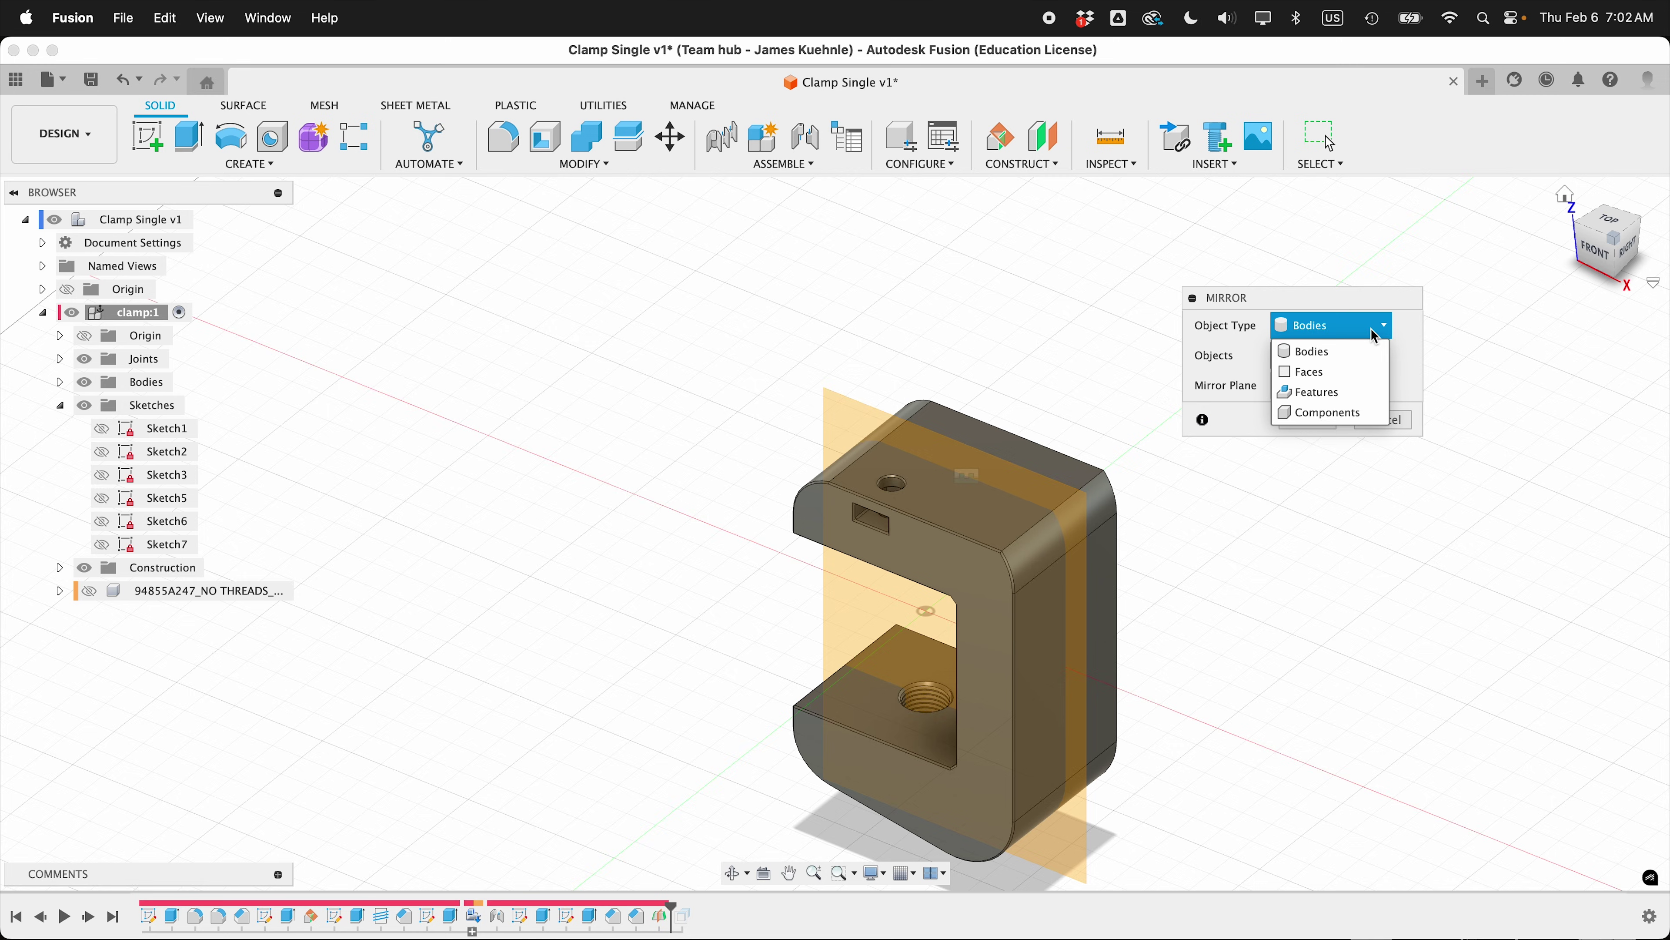
{"action": "left_click", "coordinate": [1339, 385]}
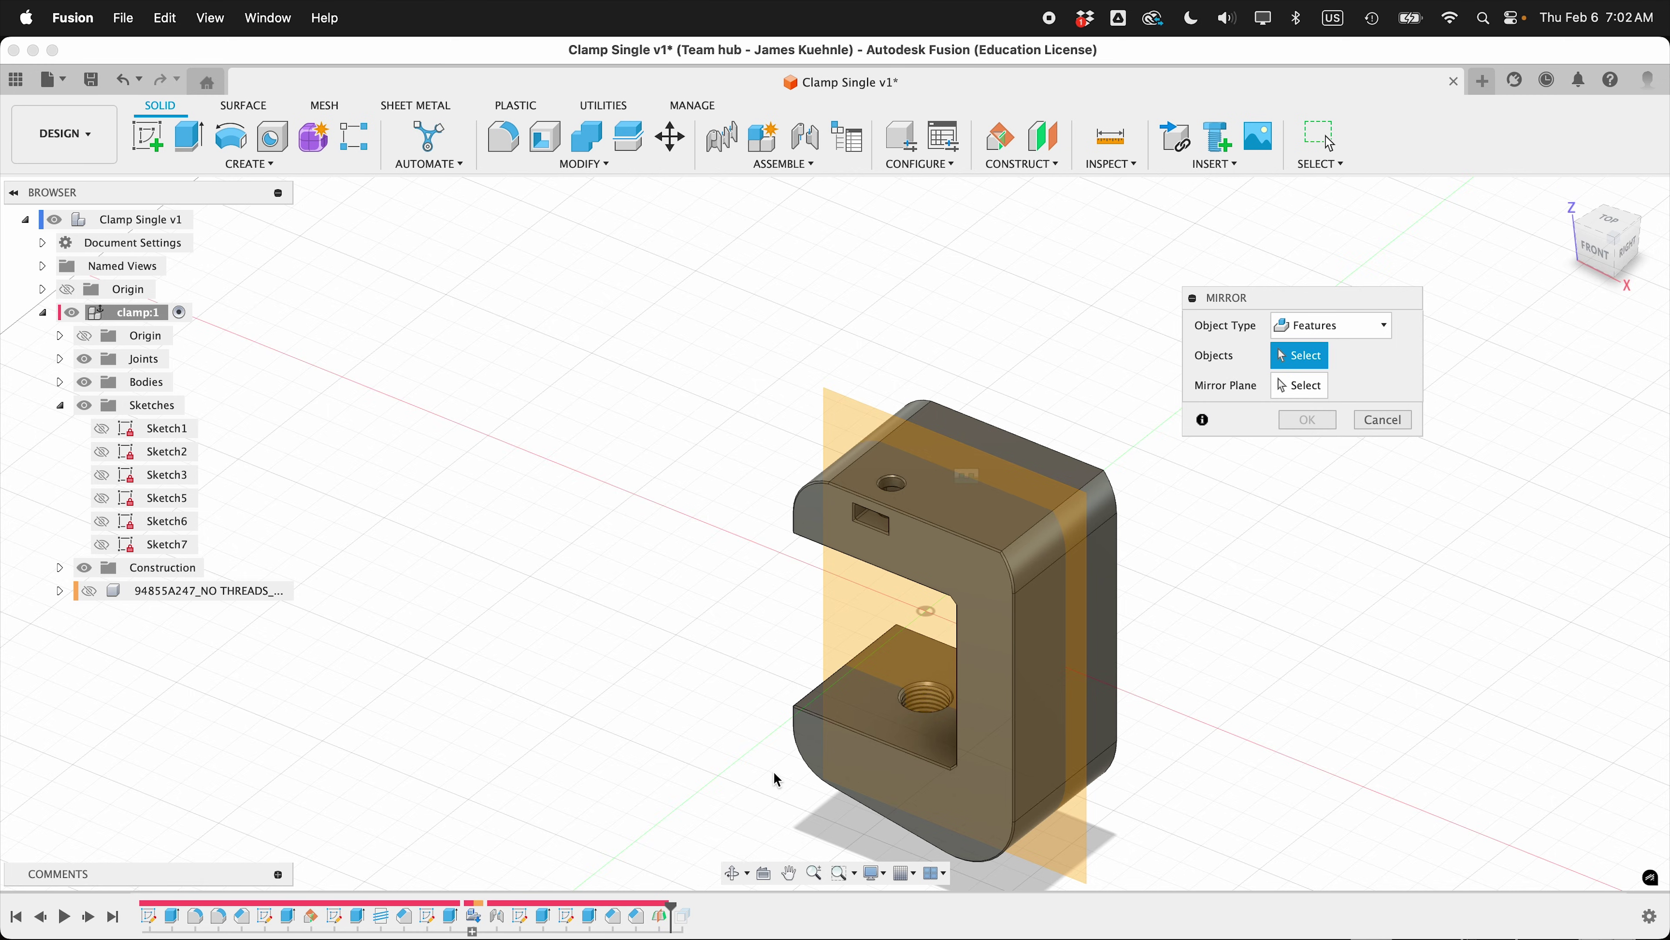
{"action": "left_click", "coordinate": [638, 918]}
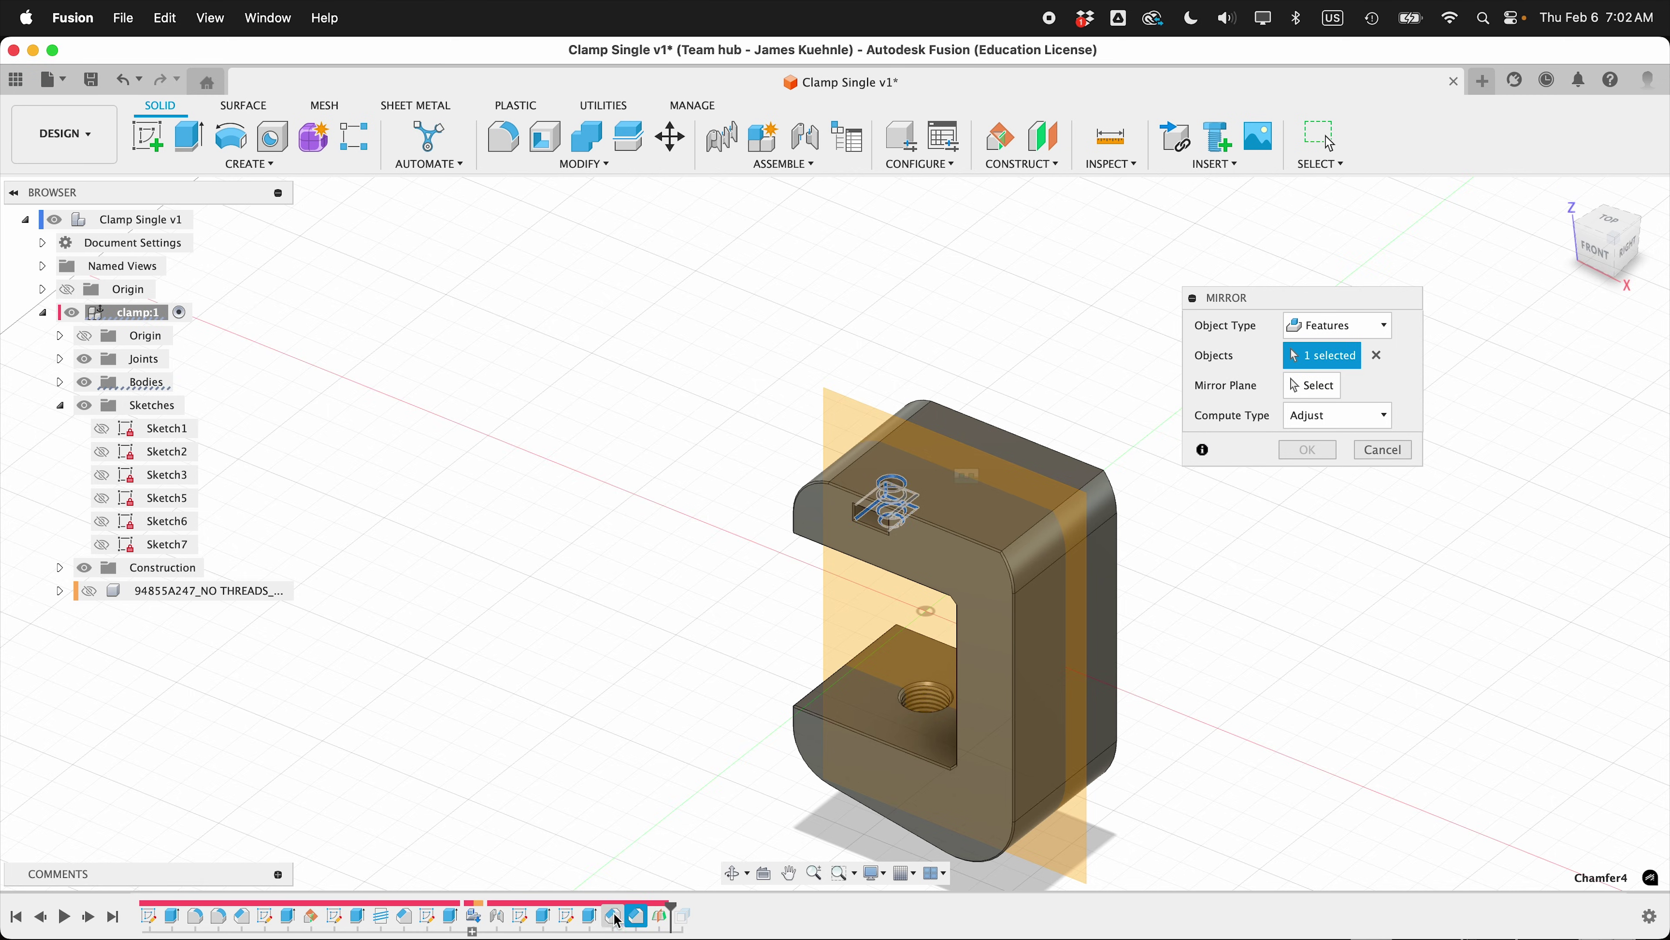
{"action": "left_click", "coordinate": [551, 920]}
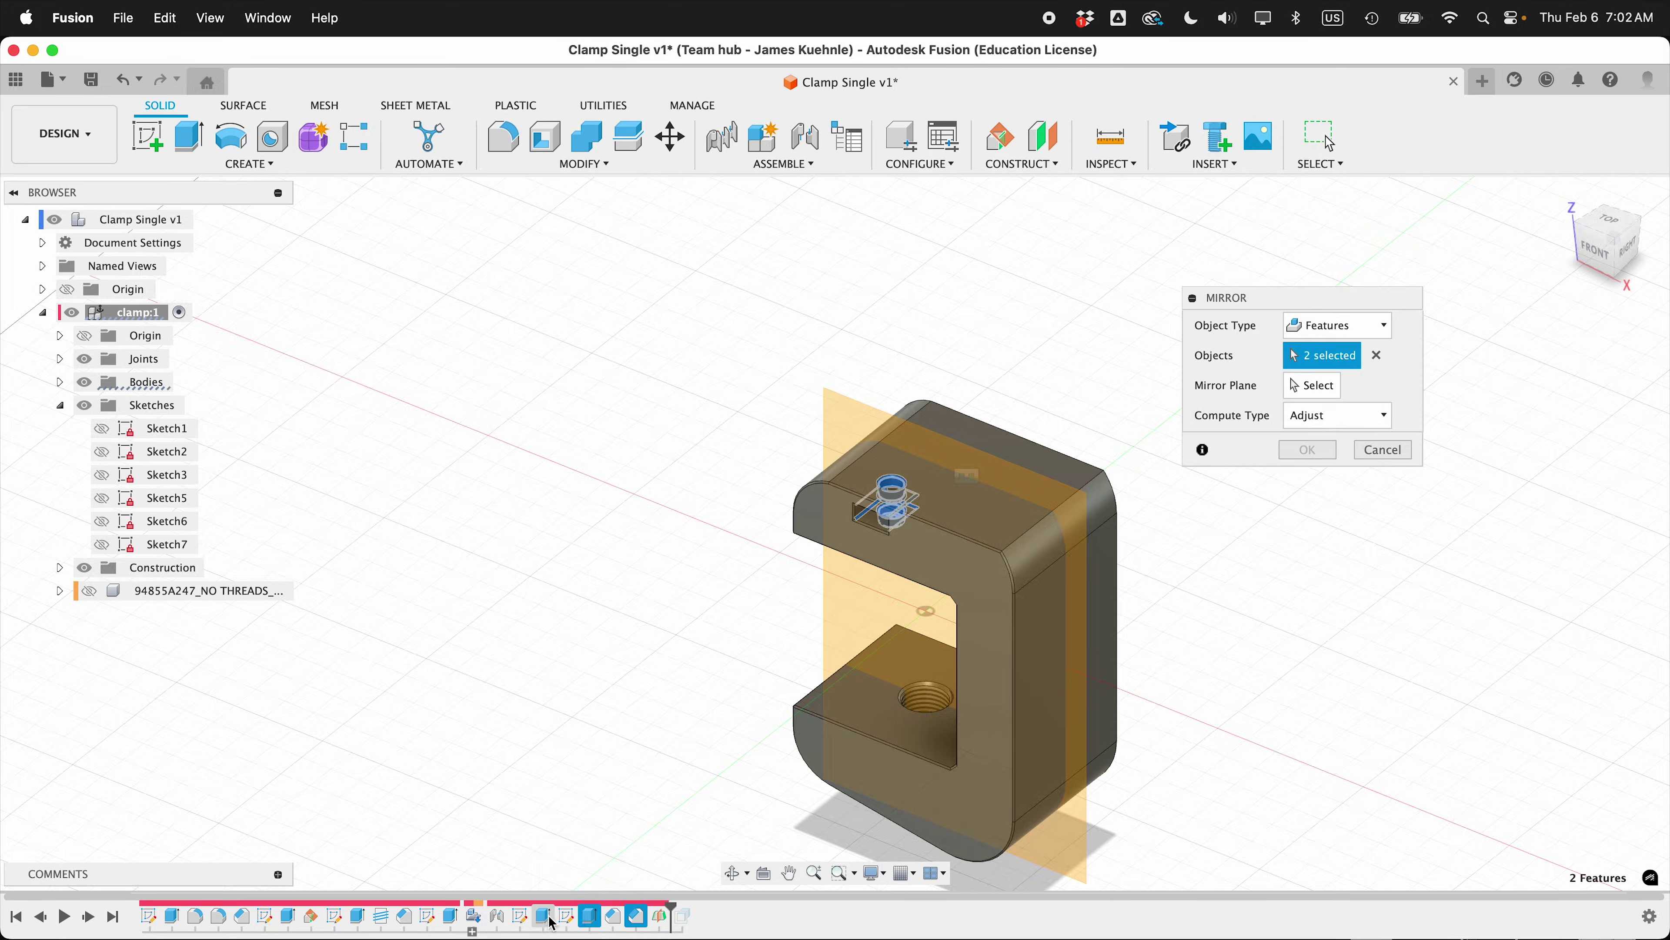
{"action": "left_click", "coordinate": [551, 922]}
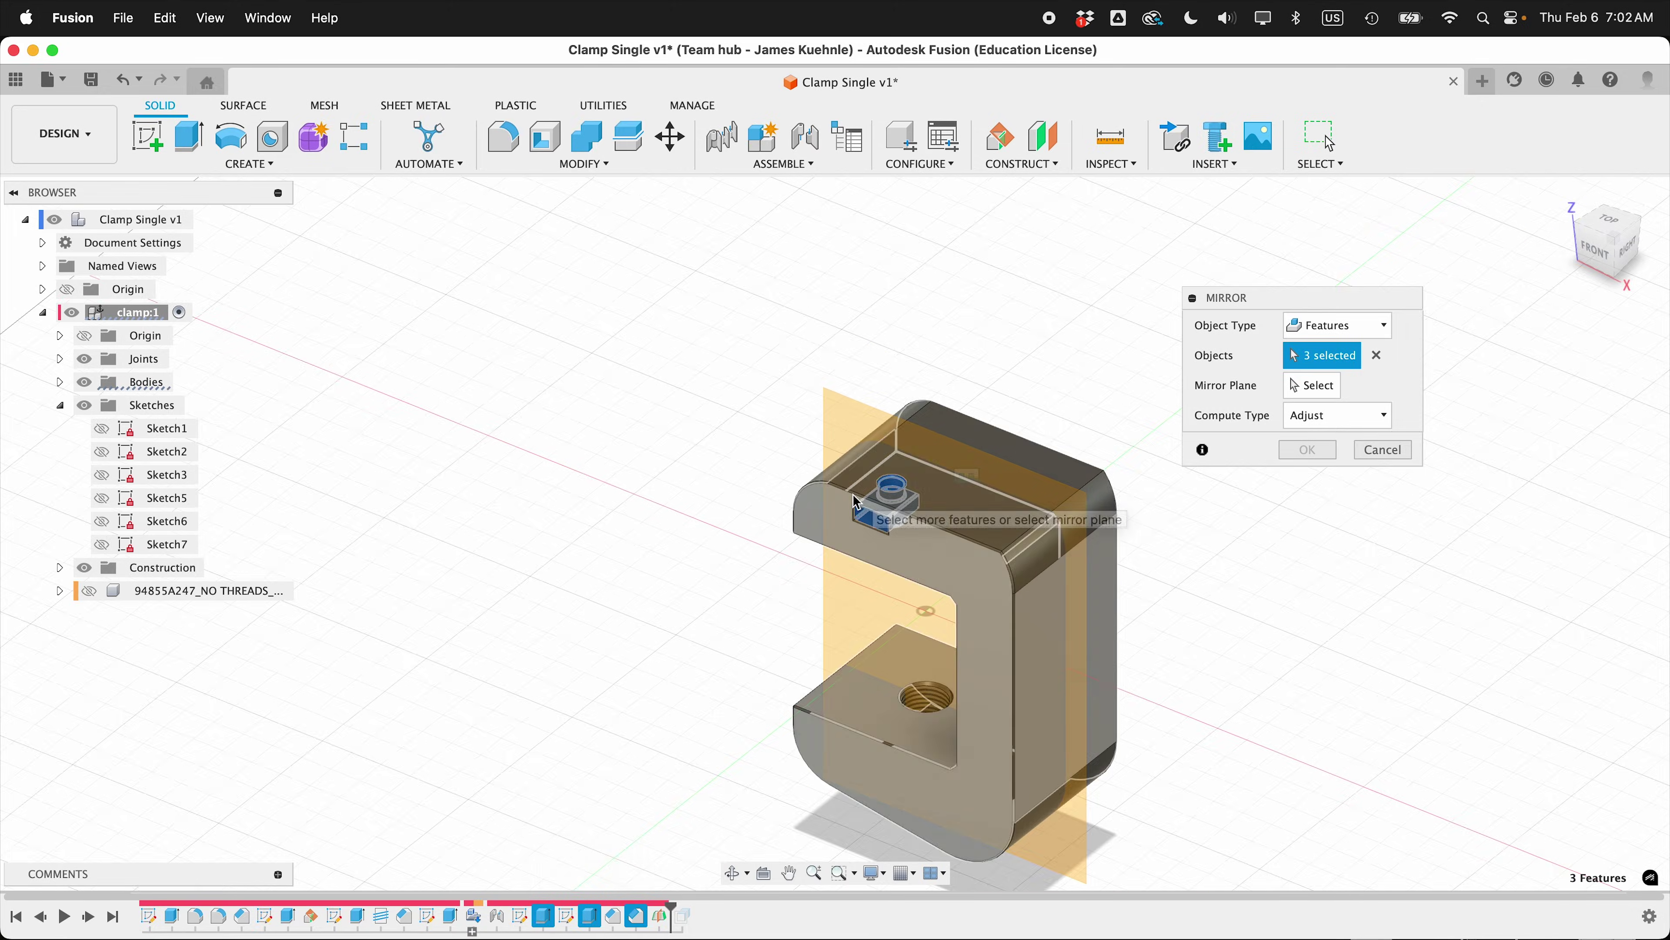
{"action": "scroll", "coordinate": [860, 502], "scroll_direction": "up", "scroll_amount": 5}
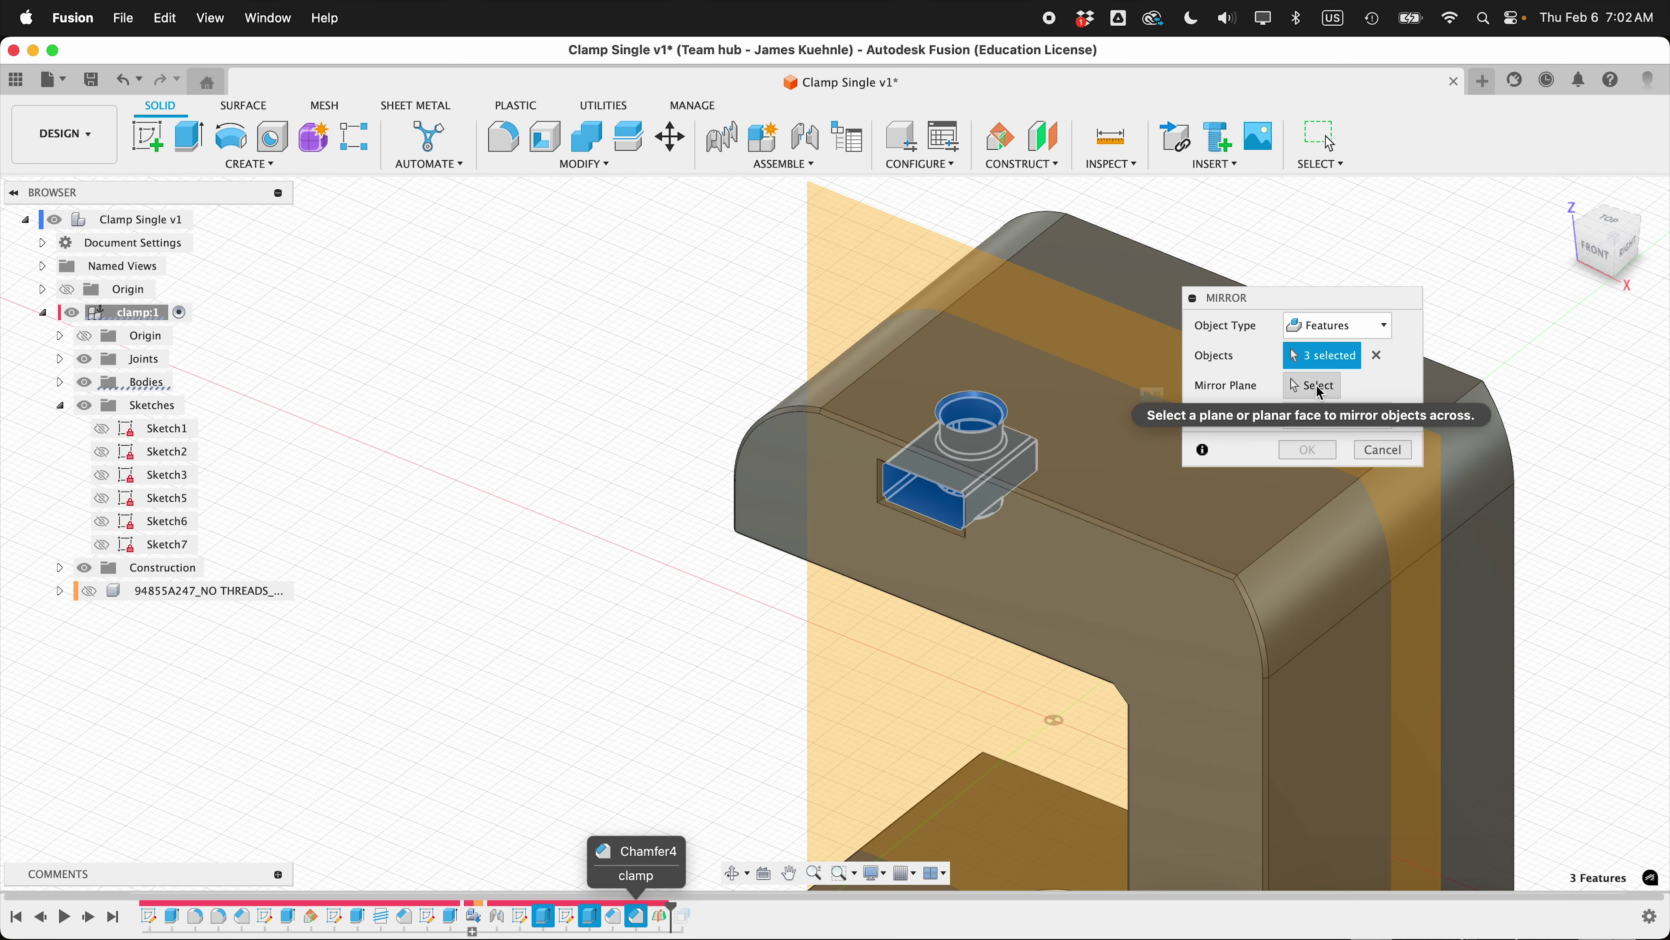
Use the new midplane as the mirror plane and complete the mirror of the selected pocket, hole and chamfer features
{"action": "left_click", "coordinate": [1307, 385]}
{"action": "left_click", "coordinate": [1093, 337]}
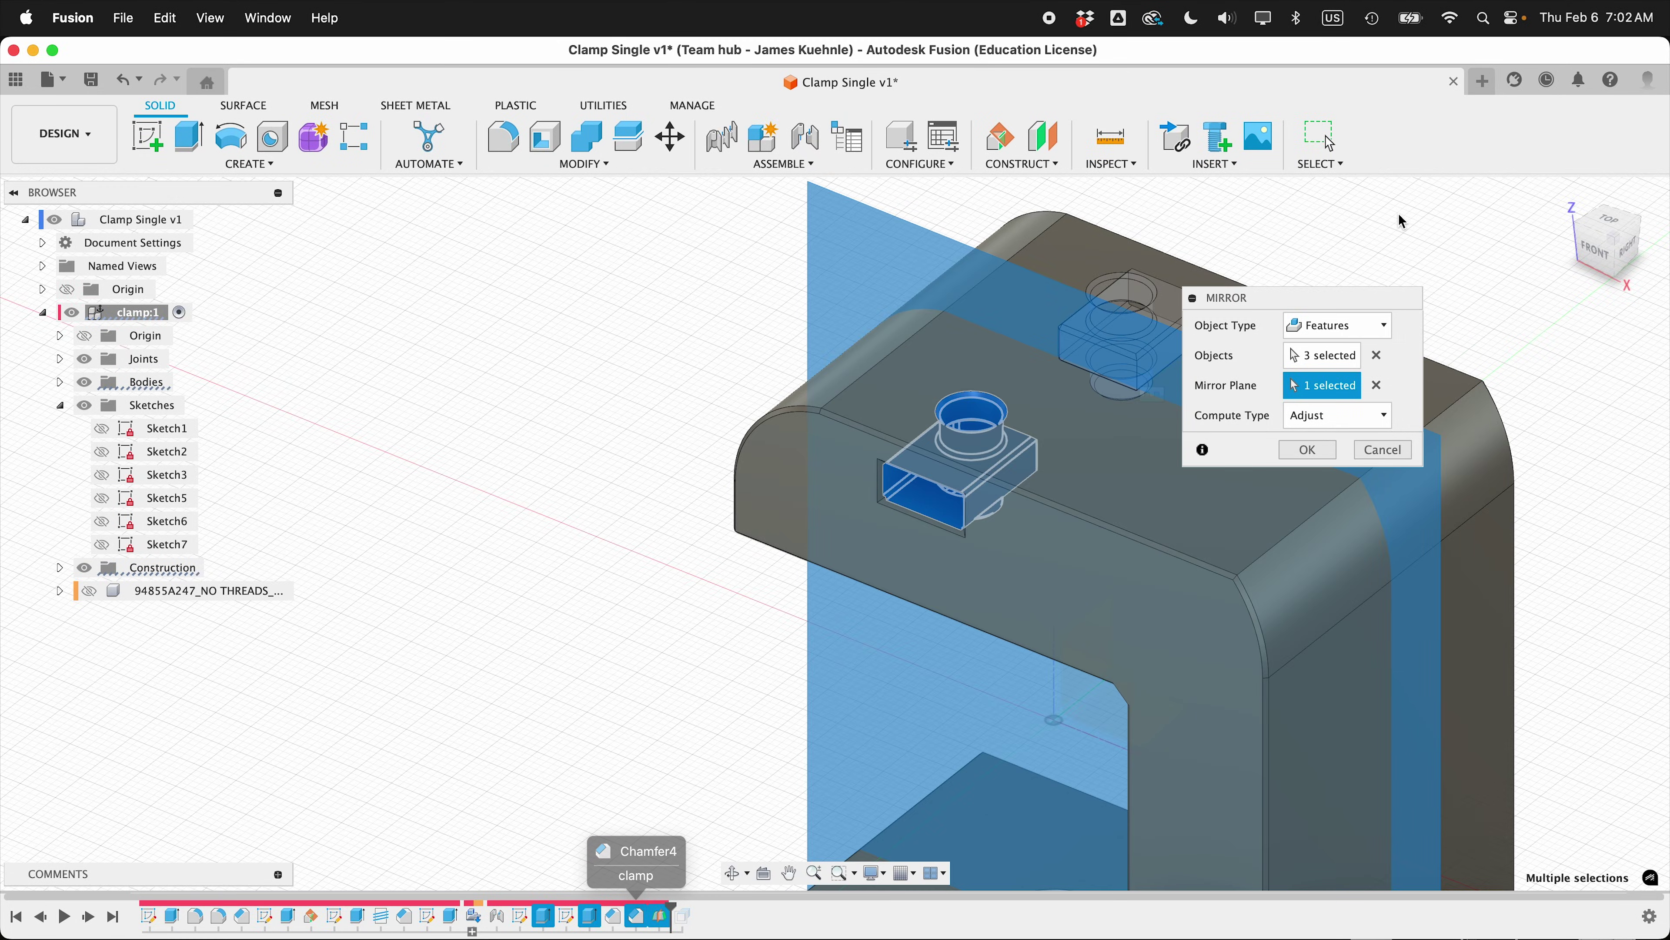
{"action": "scroll", "coordinate": [1398, 214], "scroll_direction": "right", "scroll_amount": 10, "text": "shift"}
{"action": "scroll", "coordinate": [1398, 215], "scroll_direction": "up", "scroll_amount": 5}
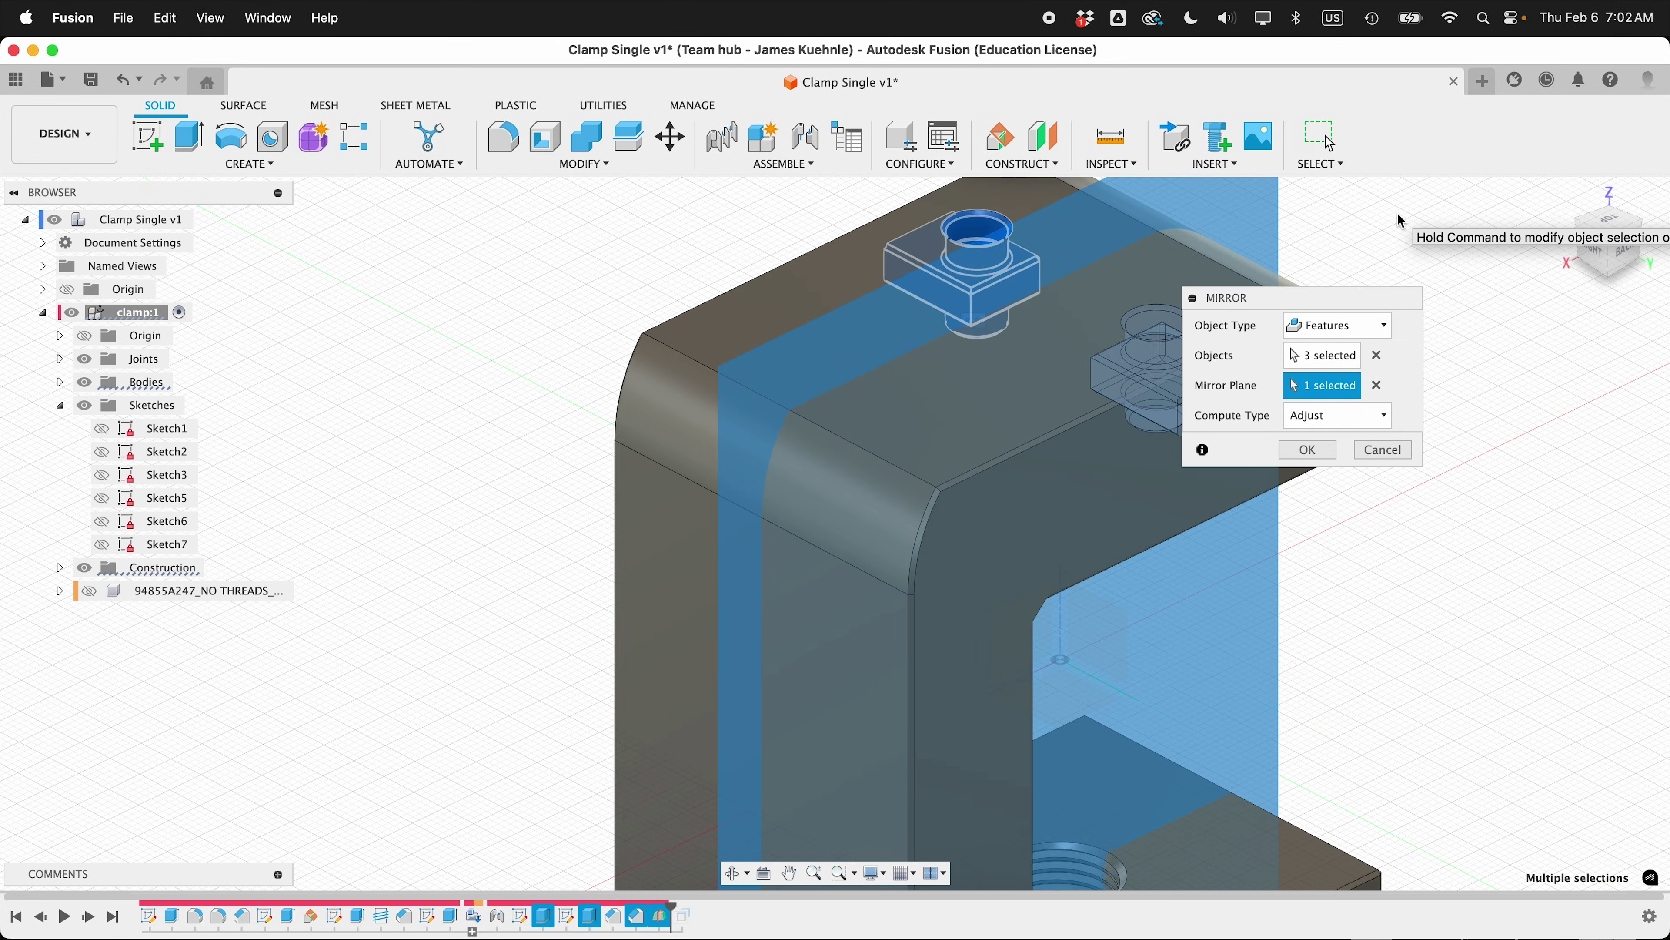
{"action": "left_click", "coordinate": [1306, 457]}
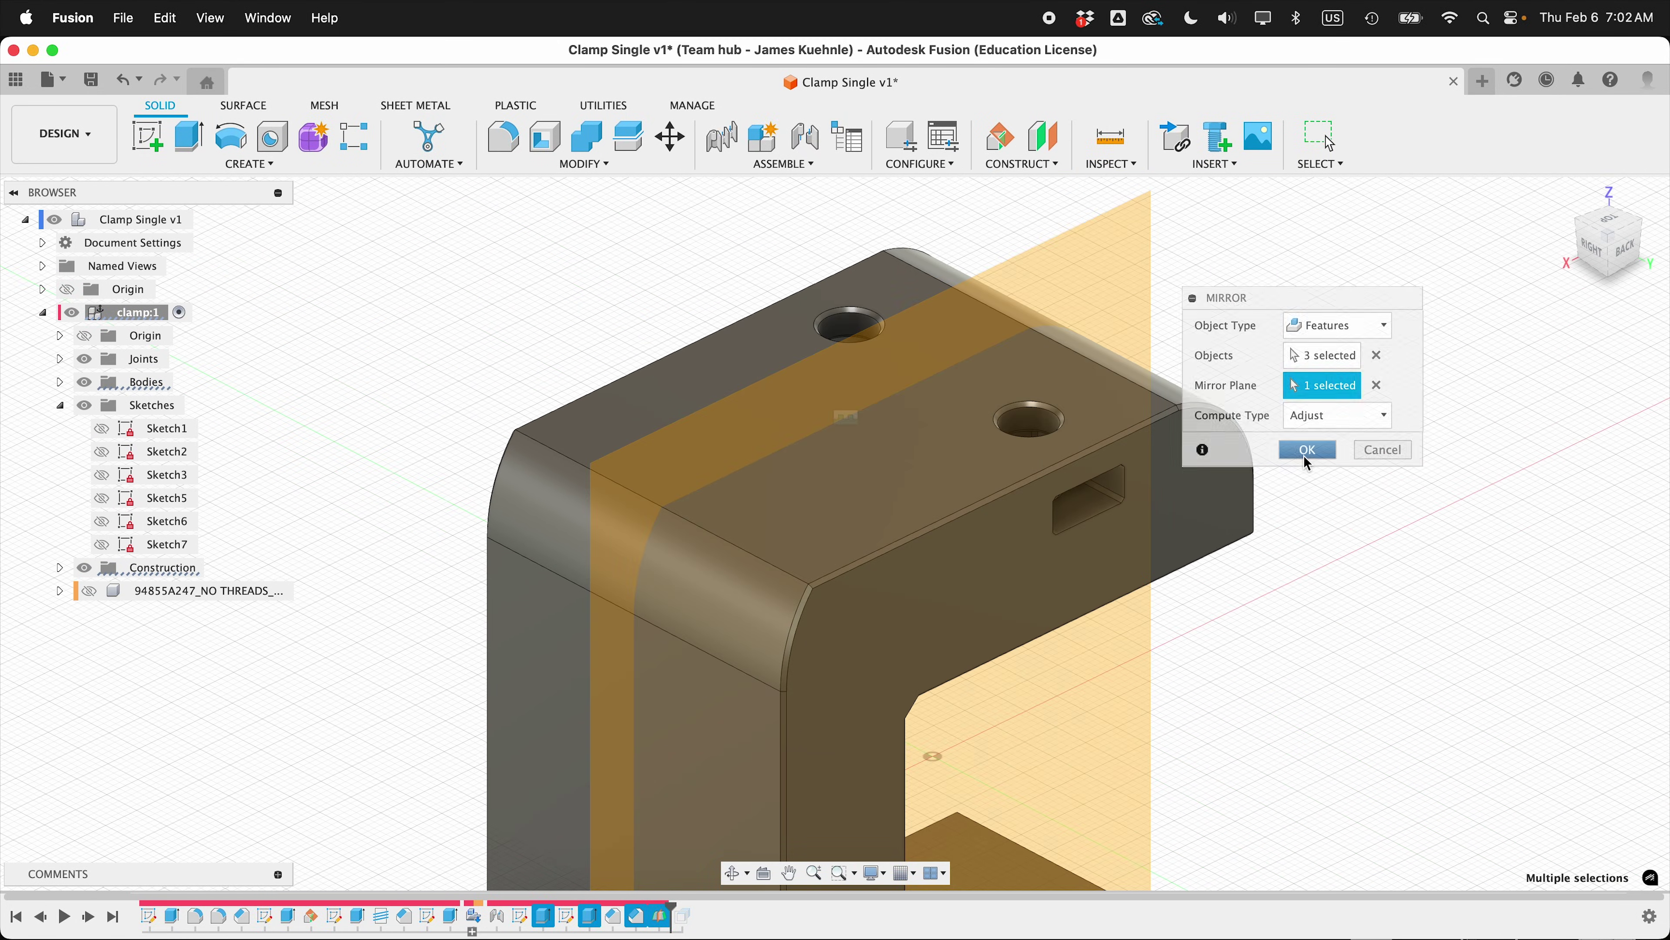
Hide the construction midplane used for the mirror and inspect the pockets and screw holes from both sides of the clamp
{"action": "left_click", "coordinate": [60, 569]}
{"action": "left_click", "coordinate": [109, 617]}
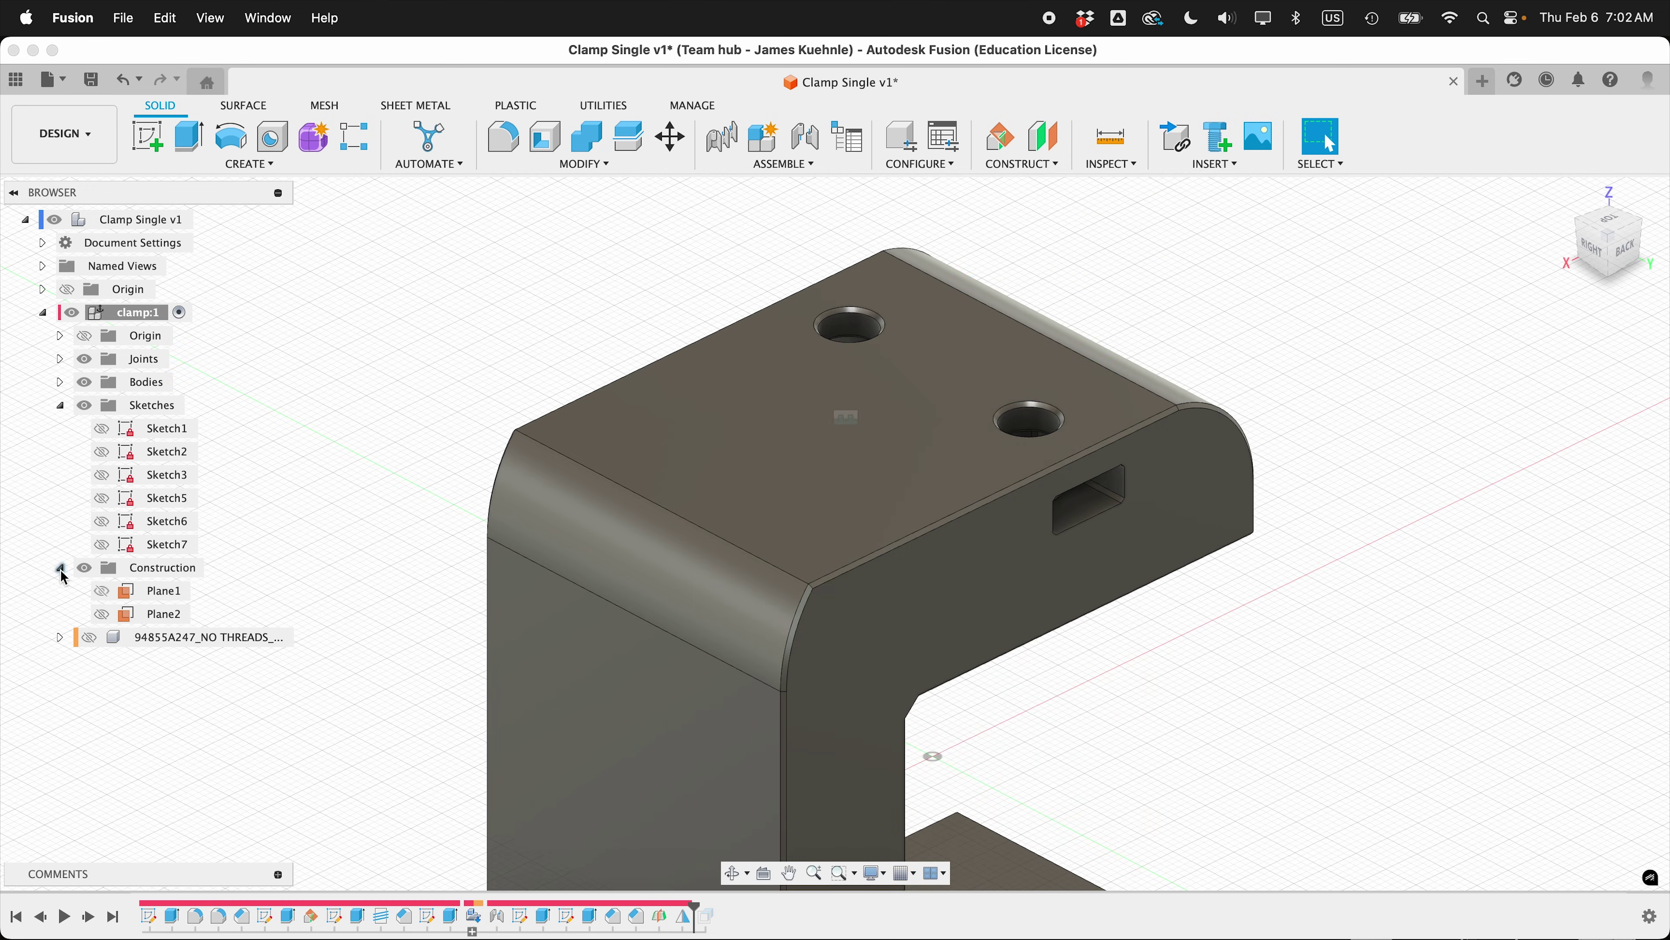
{"action": "left_click", "coordinate": [59, 567]}
{"action": "middle_click_drag", "start_coordinate": [290, 459], "coordinate": [582, 560], "text": "shift"}
{"action": "scroll", "coordinate": [578, 552], "scroll_direction": "right", "scroll_amount": 5, "text": "shift"}
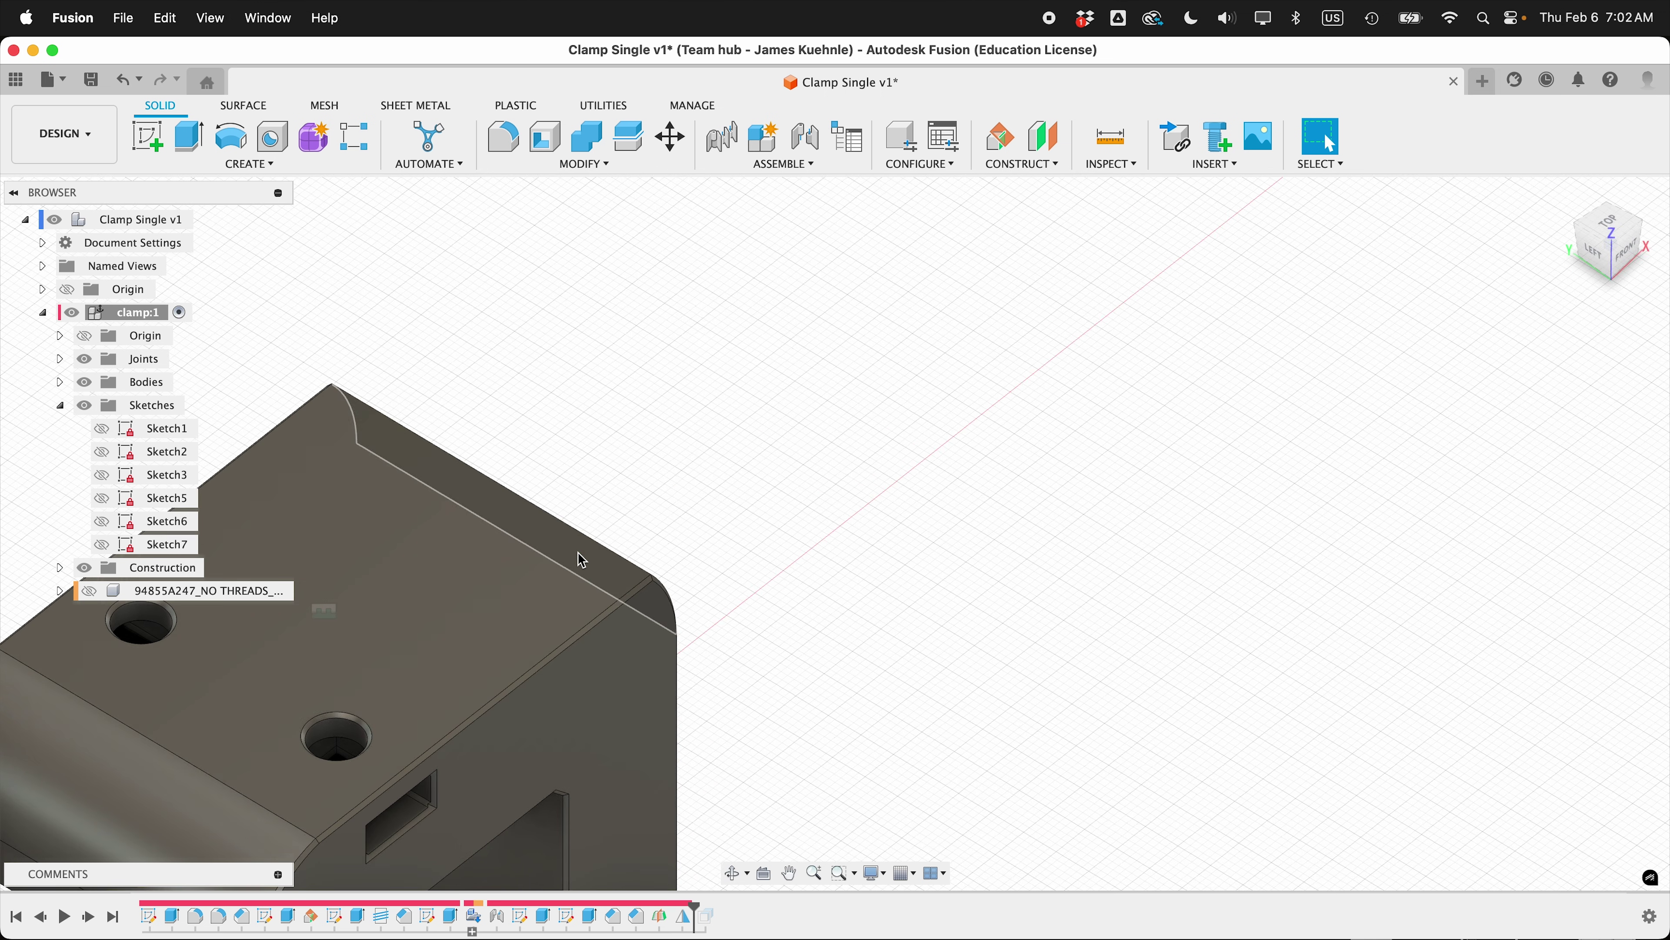
{"action": "scroll", "coordinate": [579, 552], "scroll_direction": "left", "scroll_amount": 5}
{"action": "scroll", "coordinate": [578, 552], "scroll_direction": "left", "scroll_amount": 3}
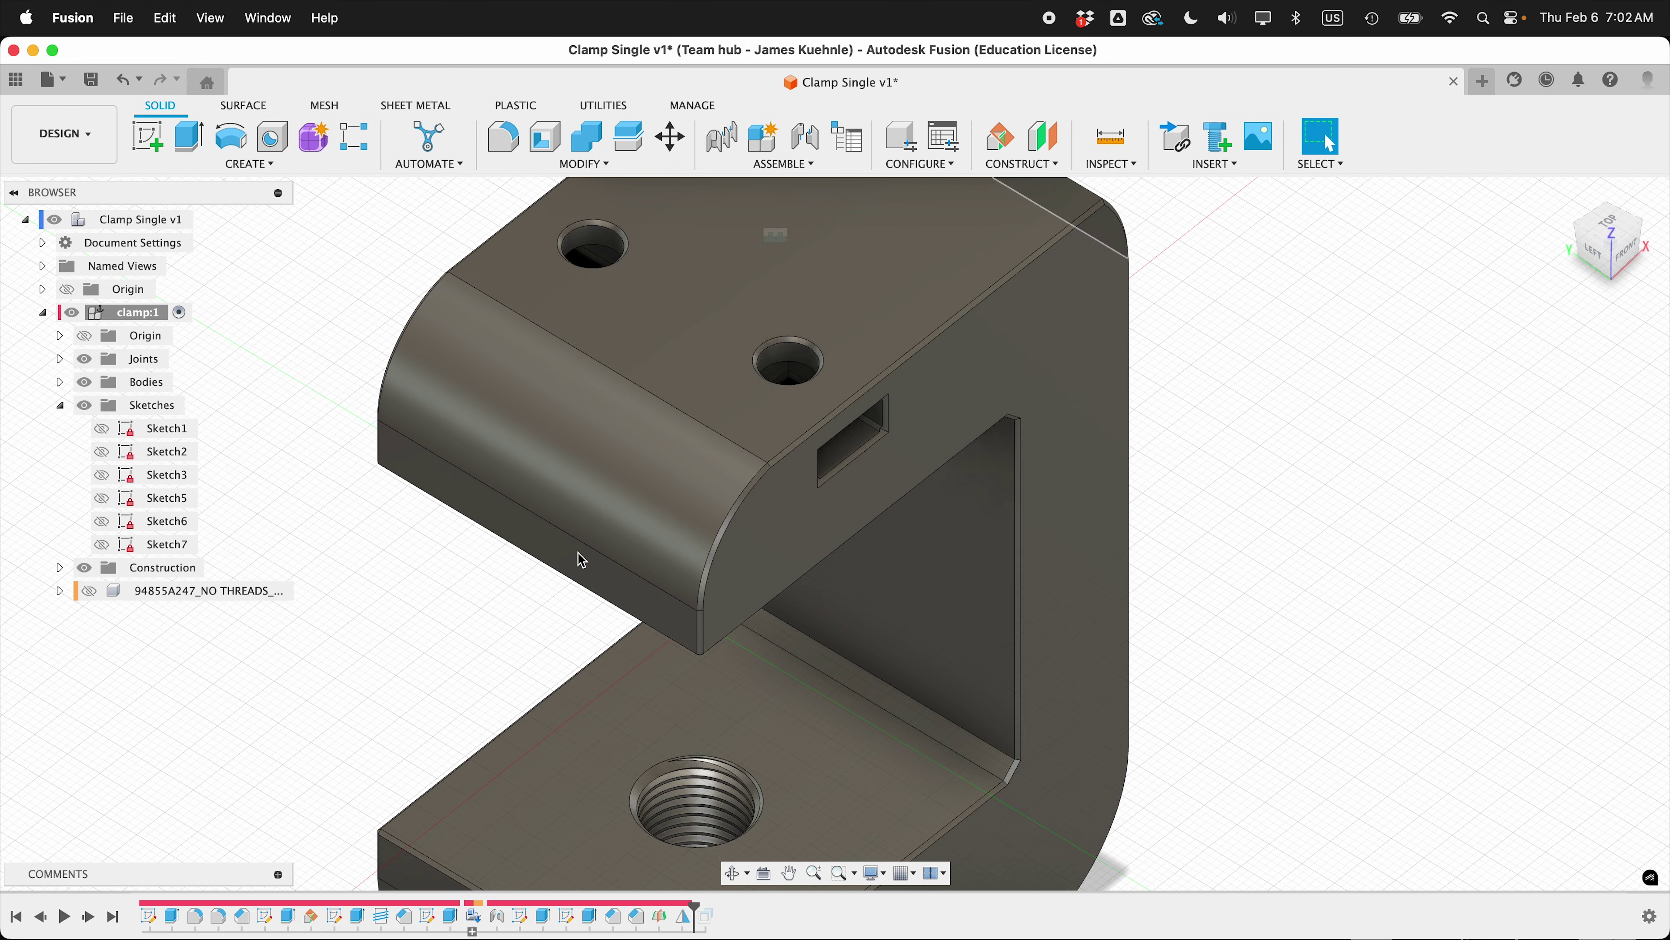
{"action": "scroll", "coordinate": [1341, 583], "scroll_direction": "down", "scroll_amount": 5, "text": "shift"}
{"action": "scroll", "coordinate": [1345, 589], "scroll_direction": "down", "scroll_amount": 6}
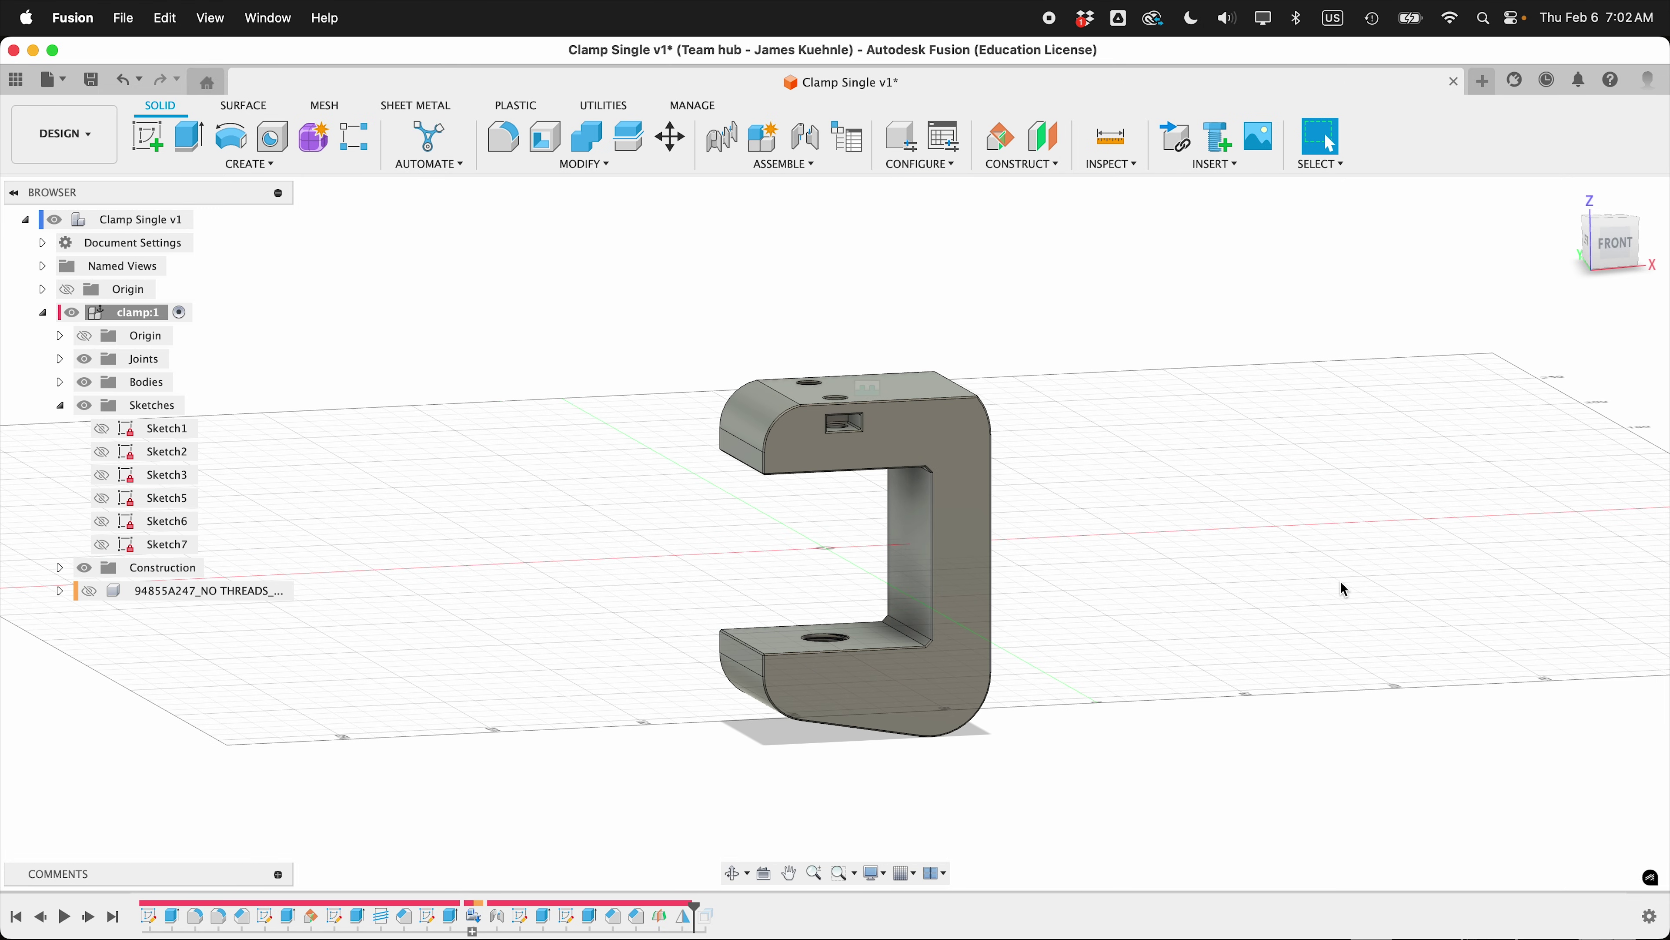
{"action": "scroll", "coordinate": [835, 383], "scroll_direction": "up", "scroll_amount": 5}
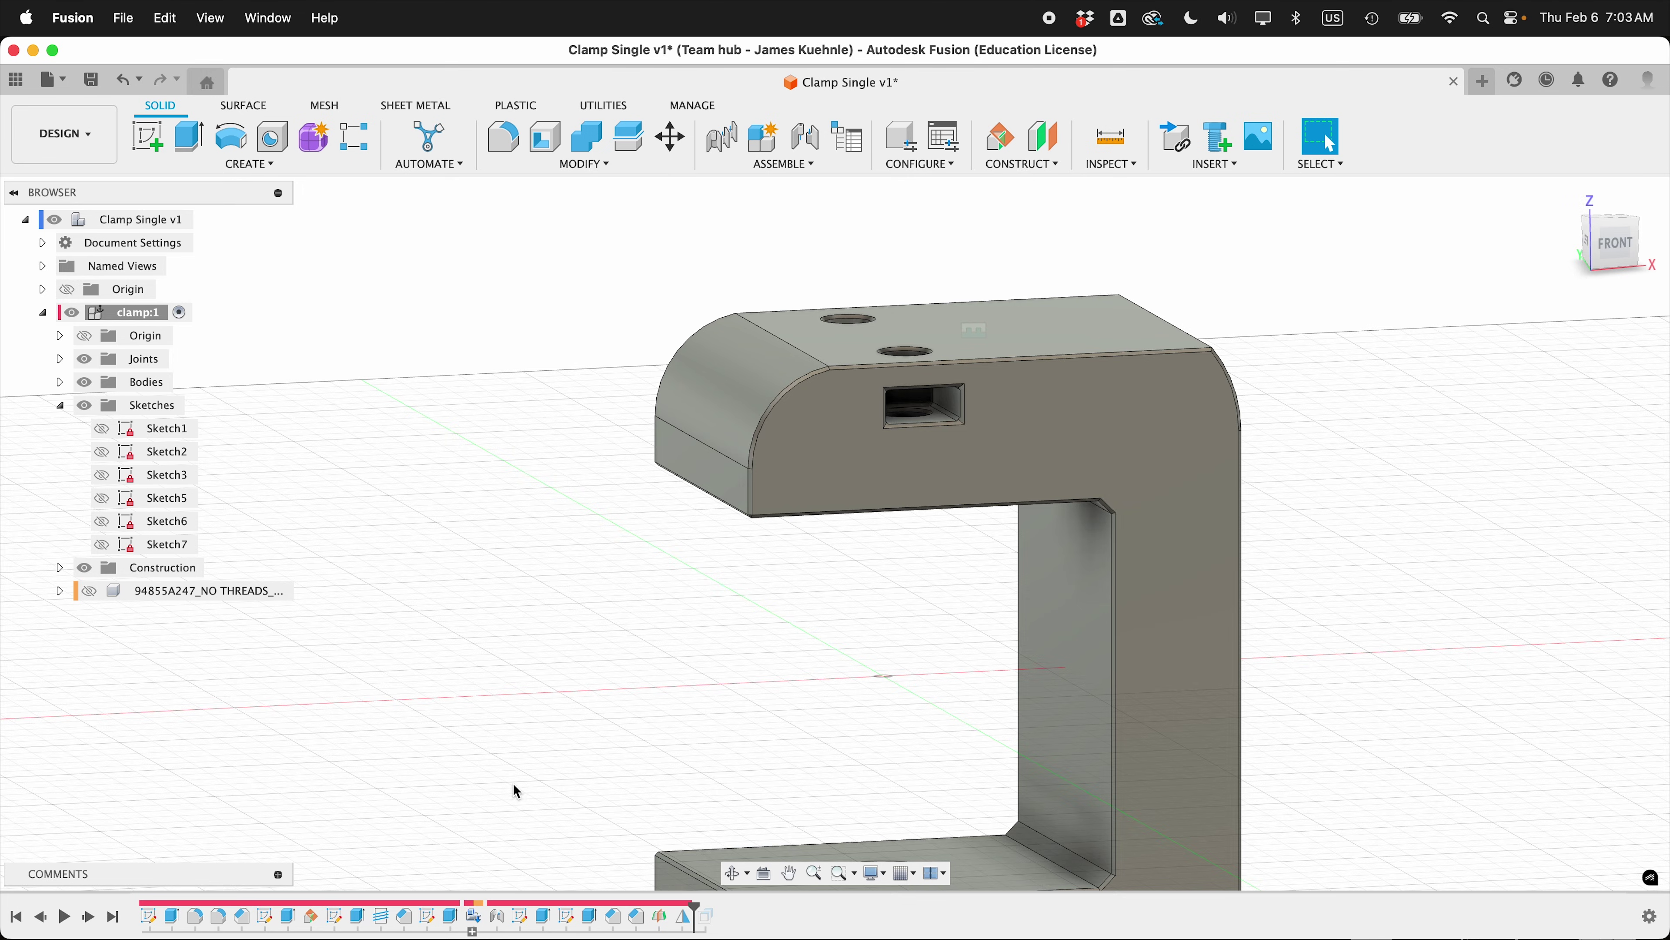
Roll the timeline to its end to restore the clamp bolt, and activate the top-level Clamp Single v1 assembly
{"action": "left_click_drag", "start_coordinate": [694, 913], "coordinate": [717, 913]}
{"action": "scroll", "coordinate": [663, 523], "scroll_direction": "down", "scroll_amount": 3}
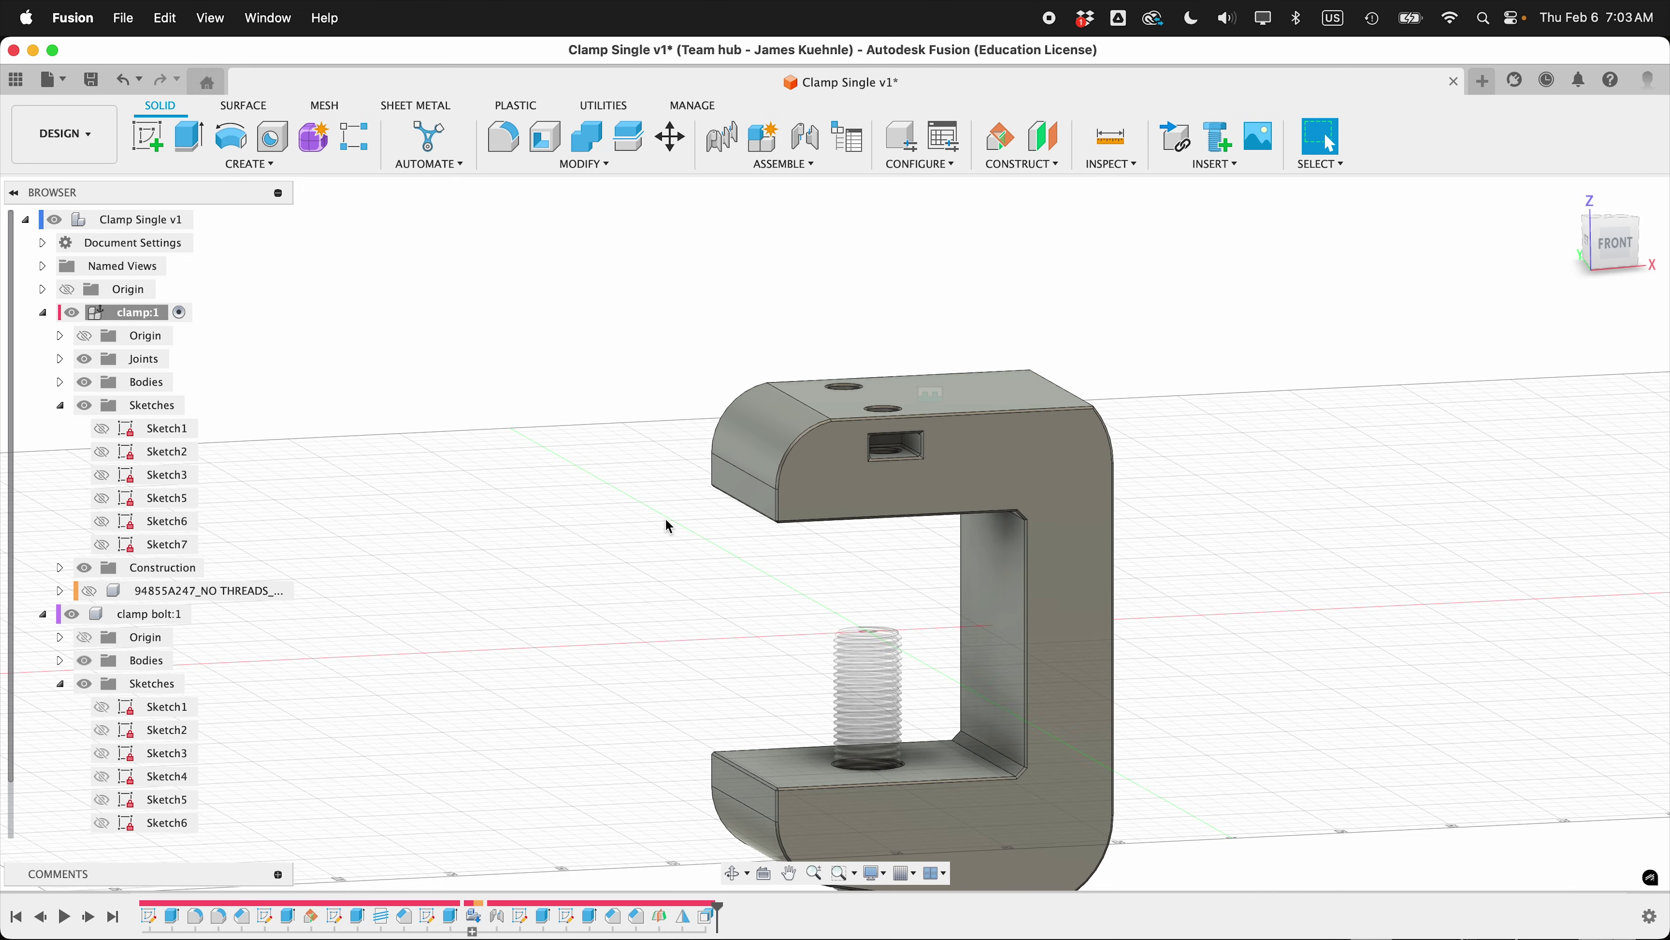
{"action": "left_click", "coordinate": [208, 221]}
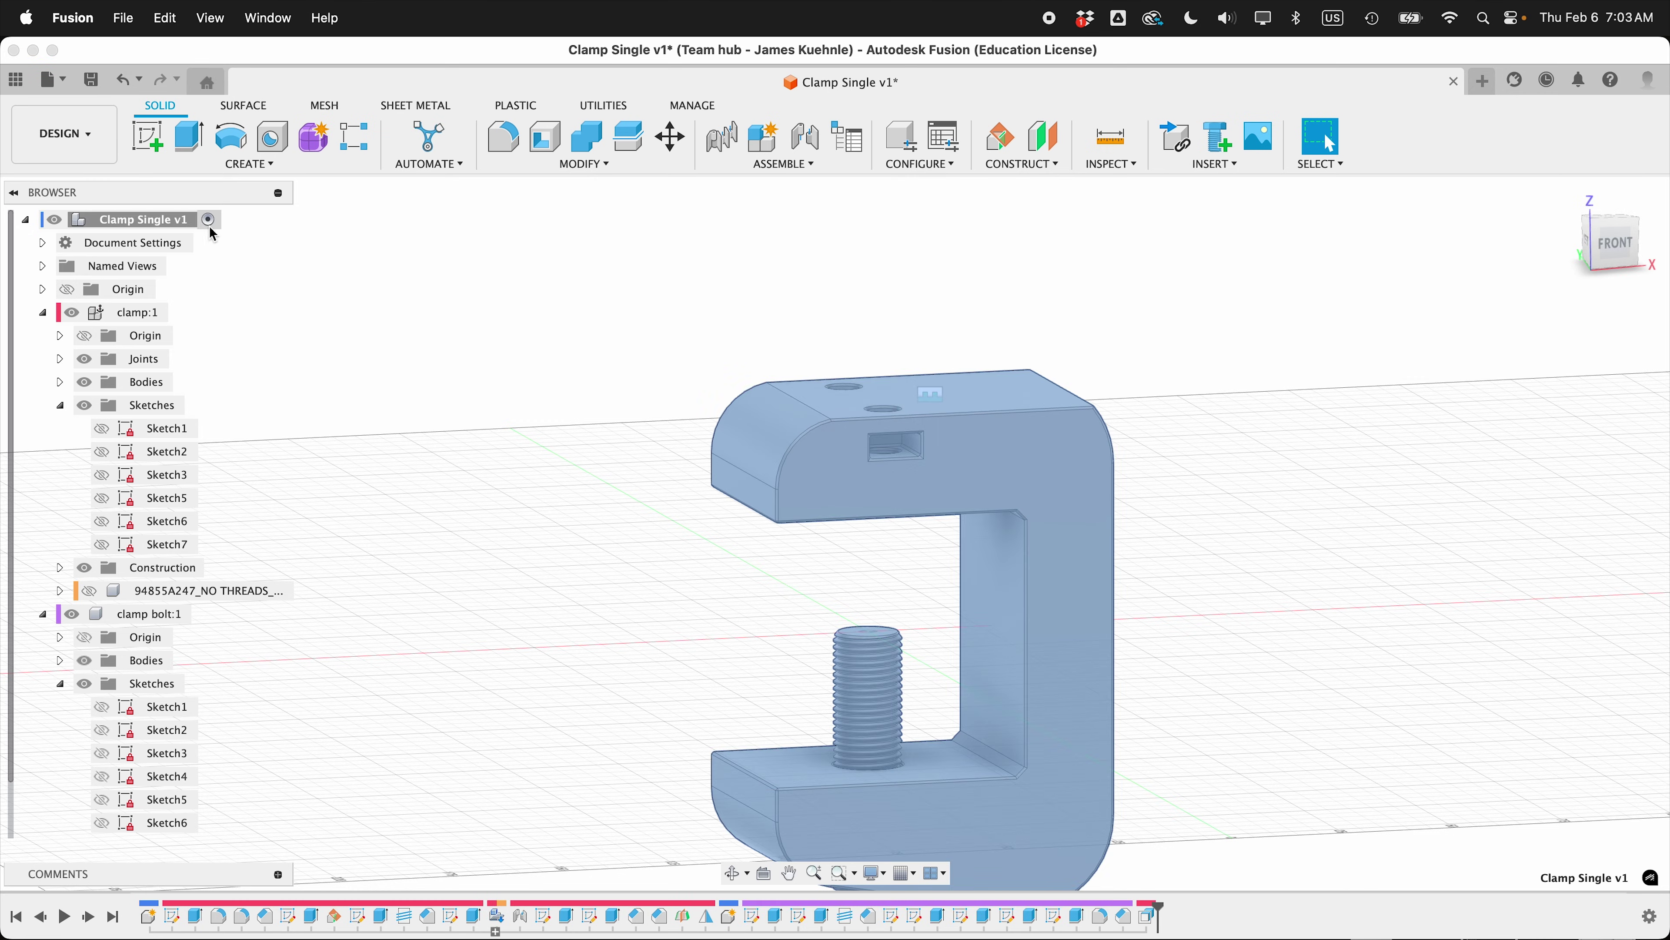
{"action": "left_click", "coordinate": [346, 407]}
{"action": "scroll", "coordinate": [474, 473], "scroll_direction": "left", "scroll_amount": 1}
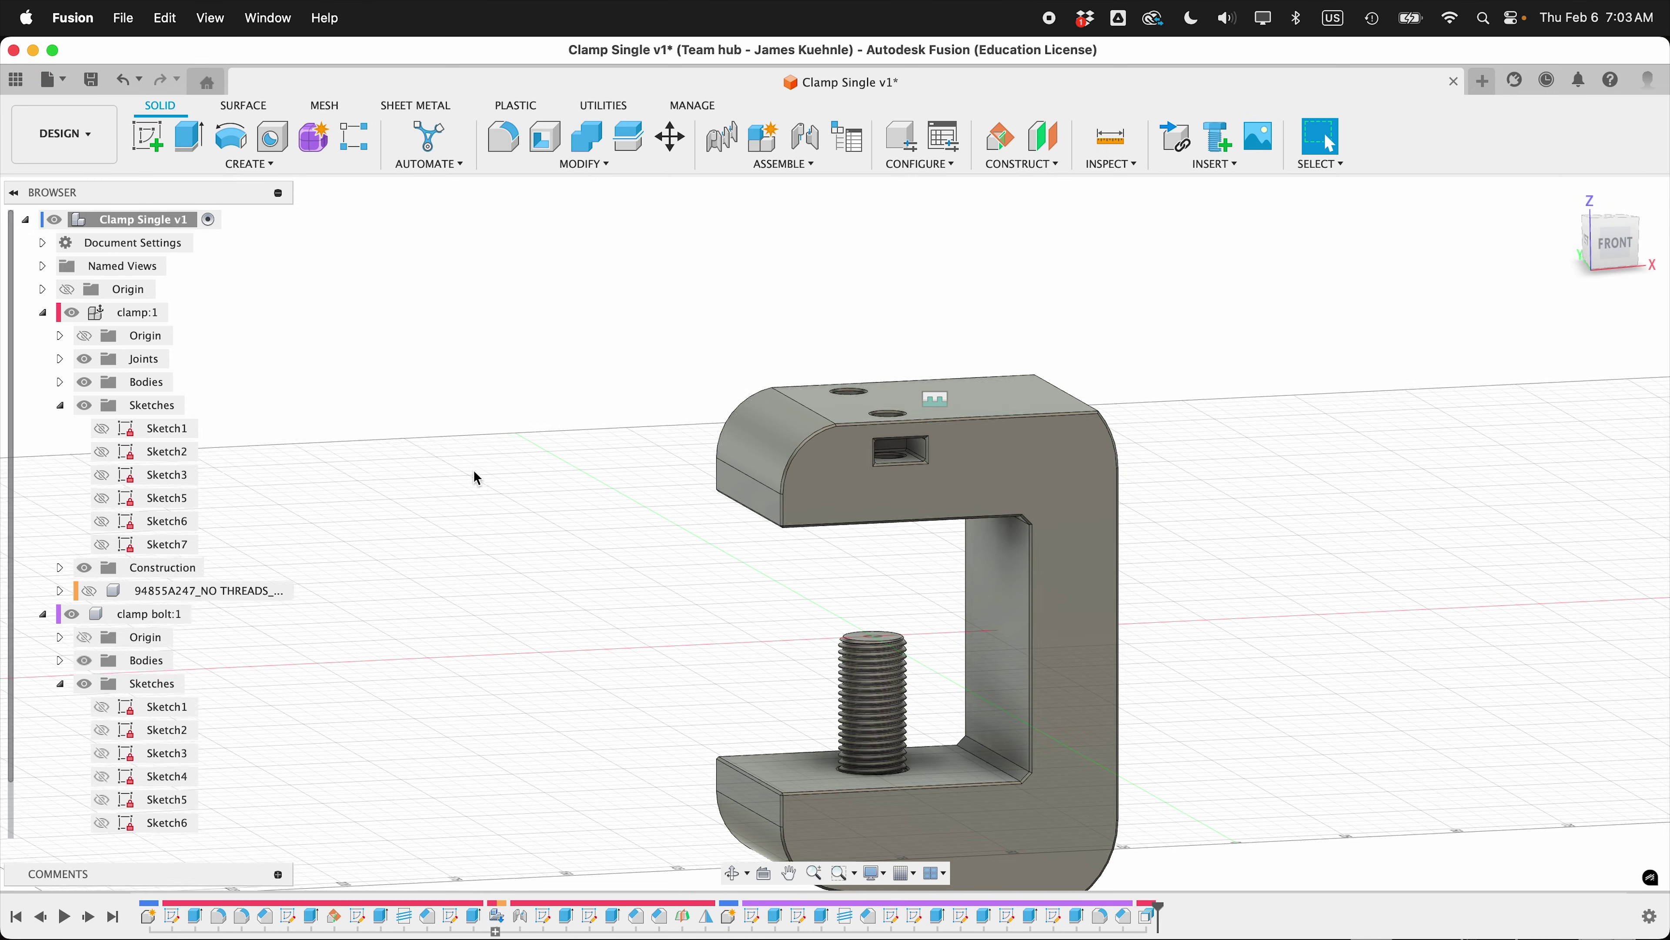